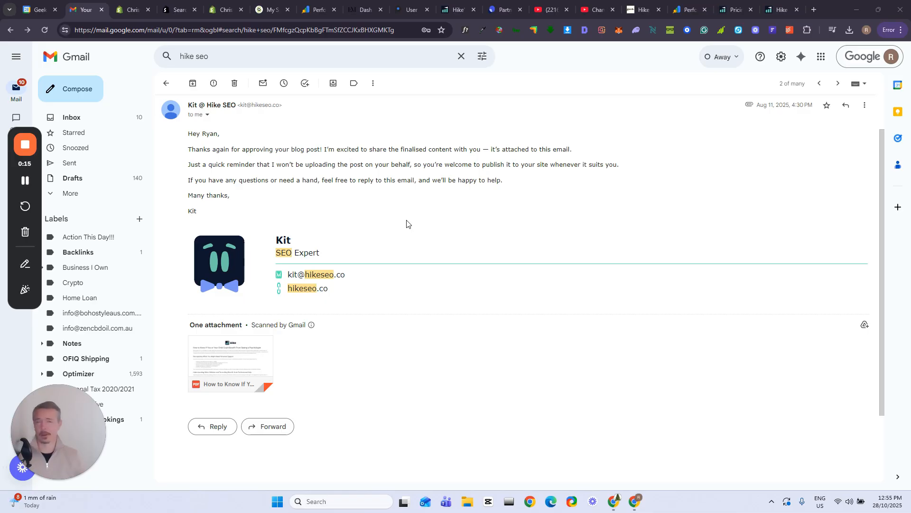
Preview the PDF blog post attached to the email from Kit at Hike SEO
left_click(237, 359)
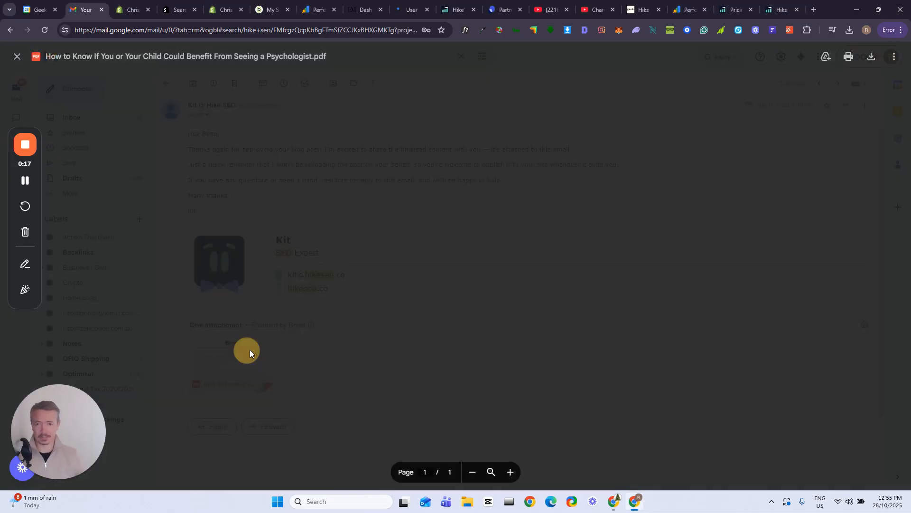
left_click(232, 193)
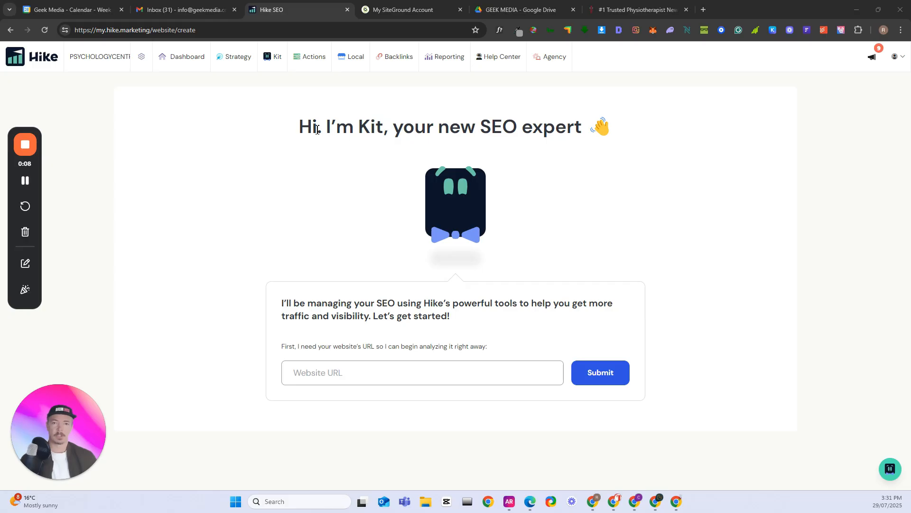
double_click(366, 127)
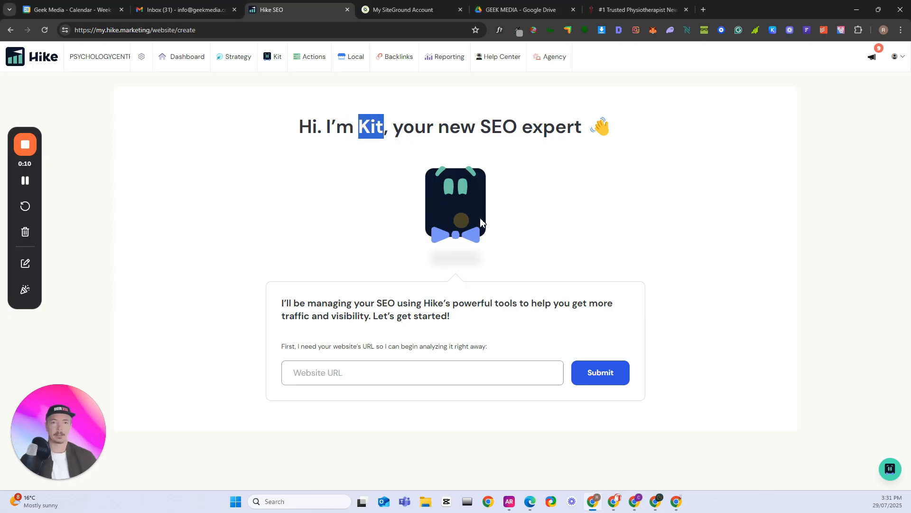
left_click(618, 197)
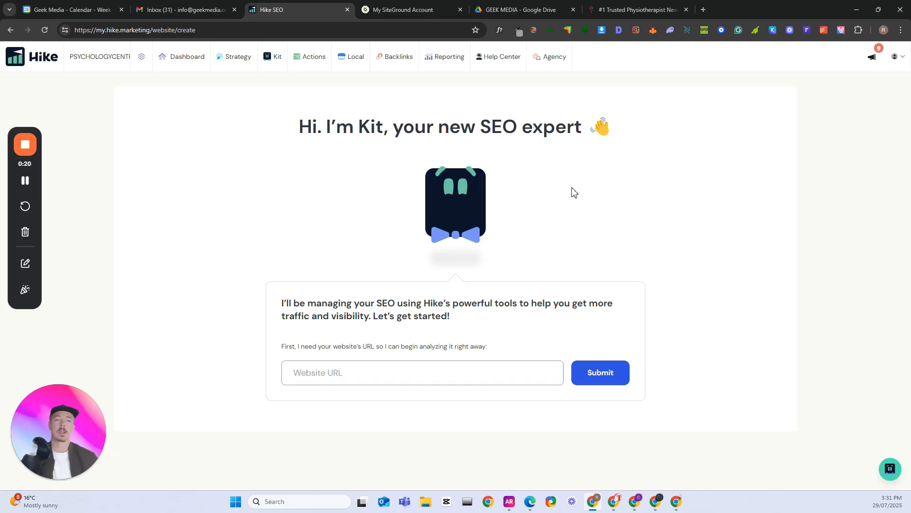
left_click(333, 379)
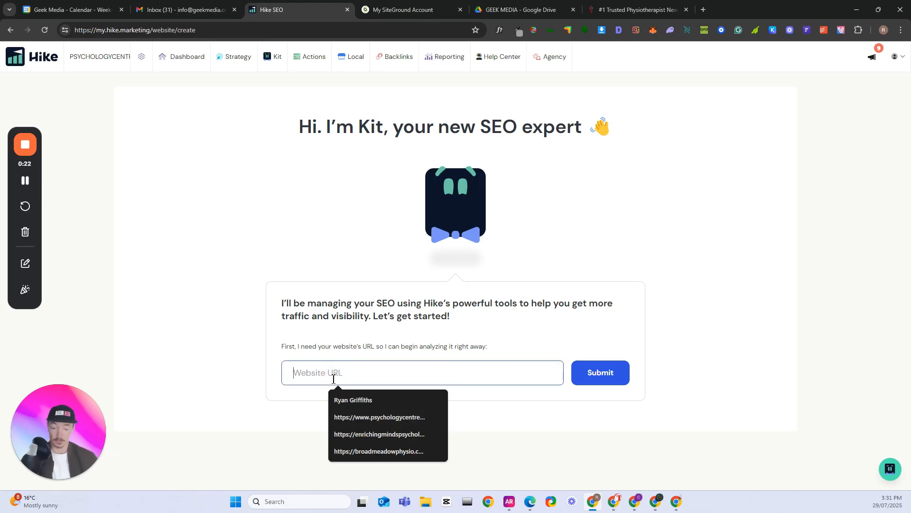
type("https://broadmeadowphysio.com.au/")
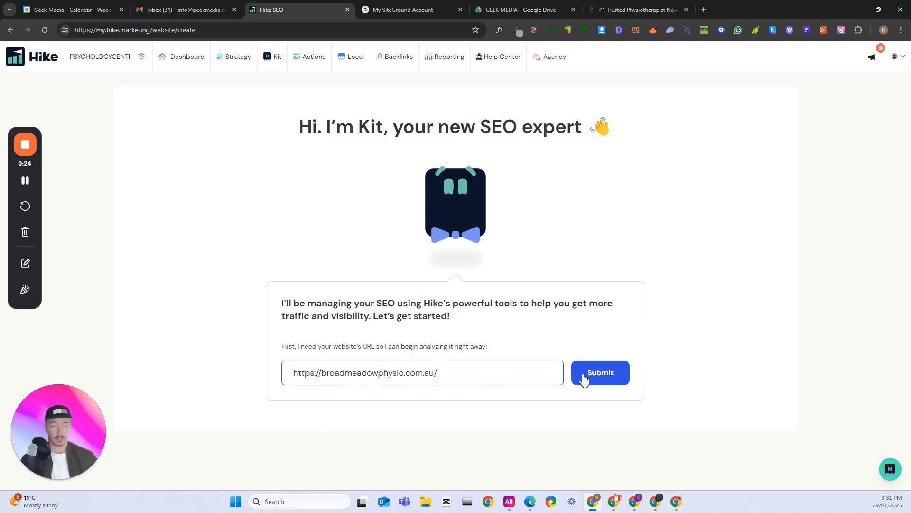
left_click(583, 378)
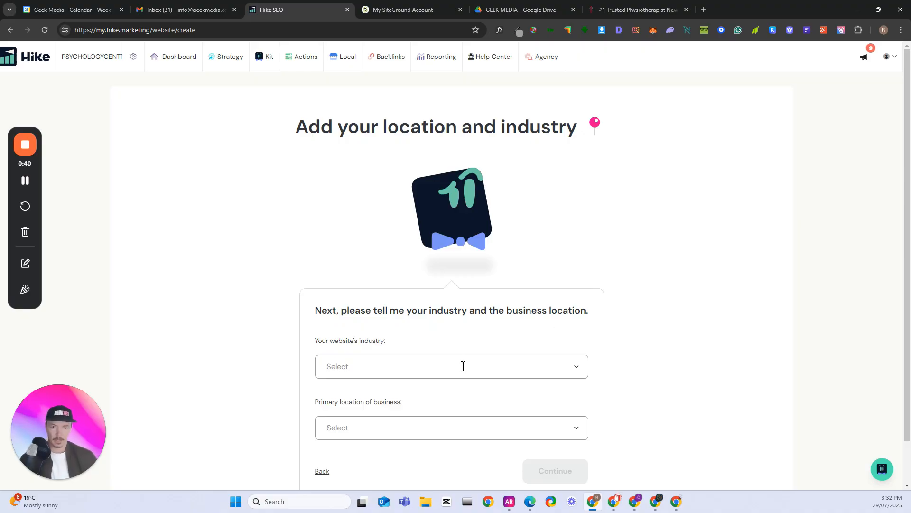
left_click(579, 370)
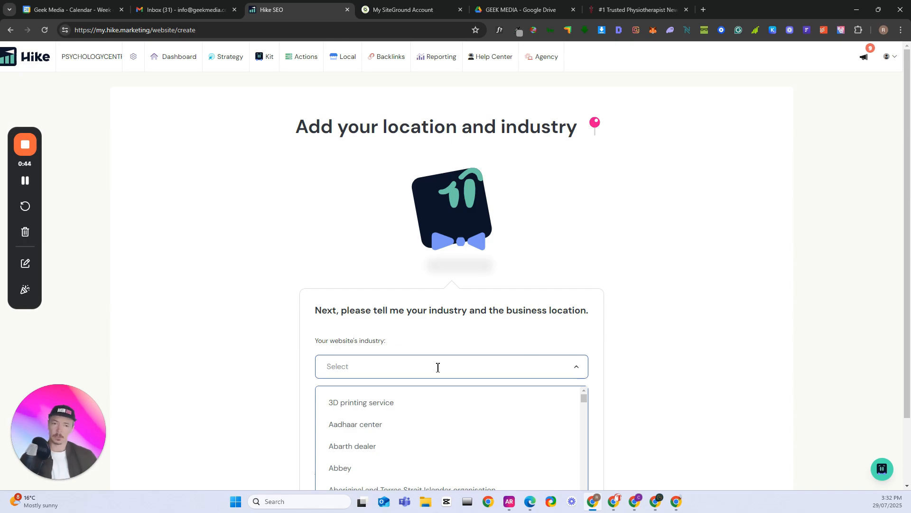
left_click(378, 369)
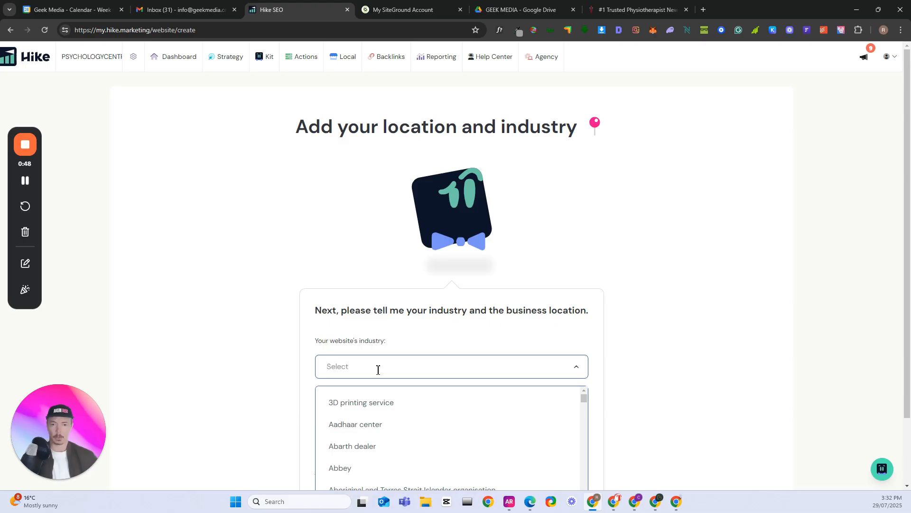
type("physi")
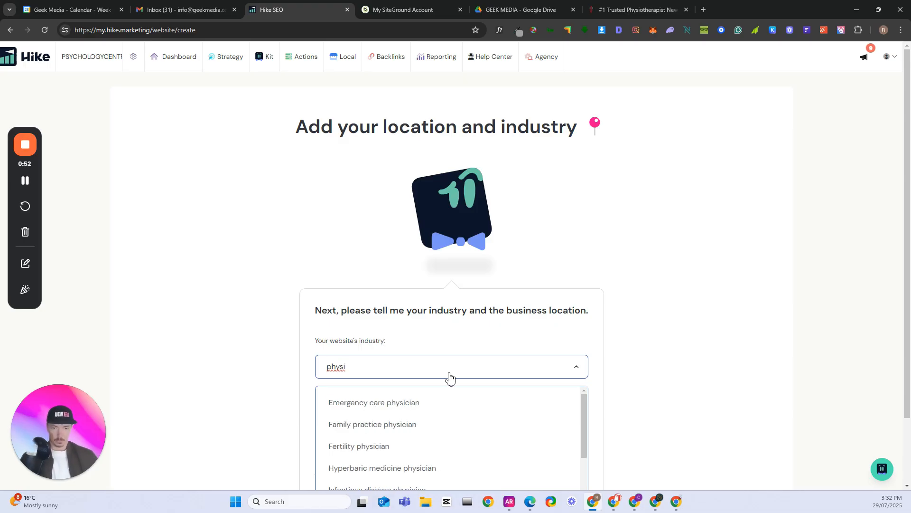
key("BackSpace")
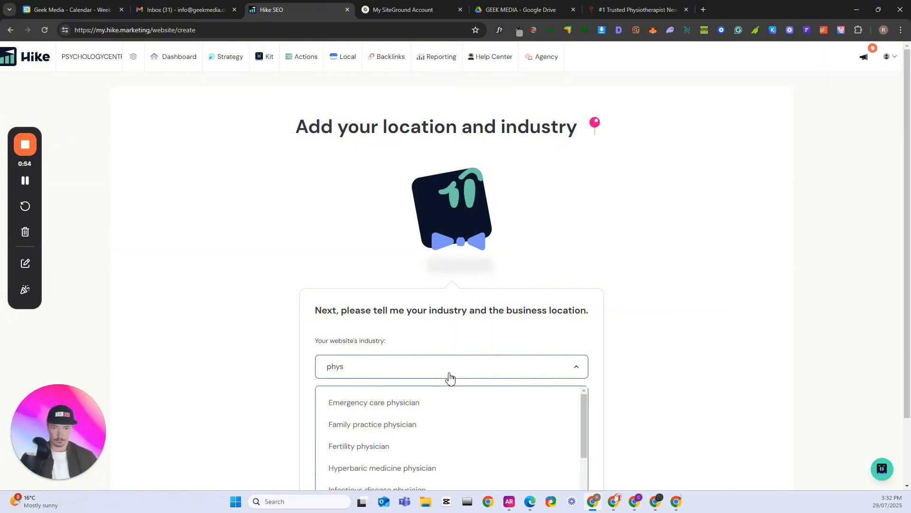
key("Return")
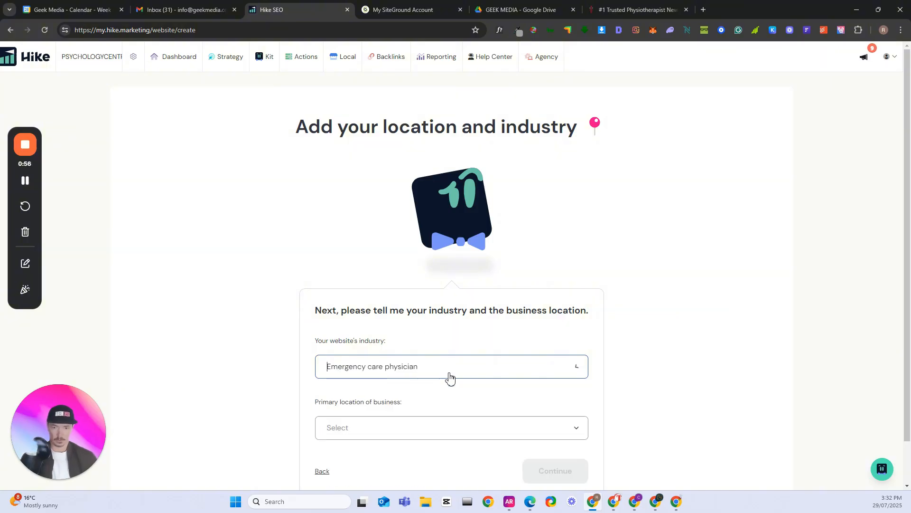
Set the website's industry to Physical therapist
left_click(583, 373)
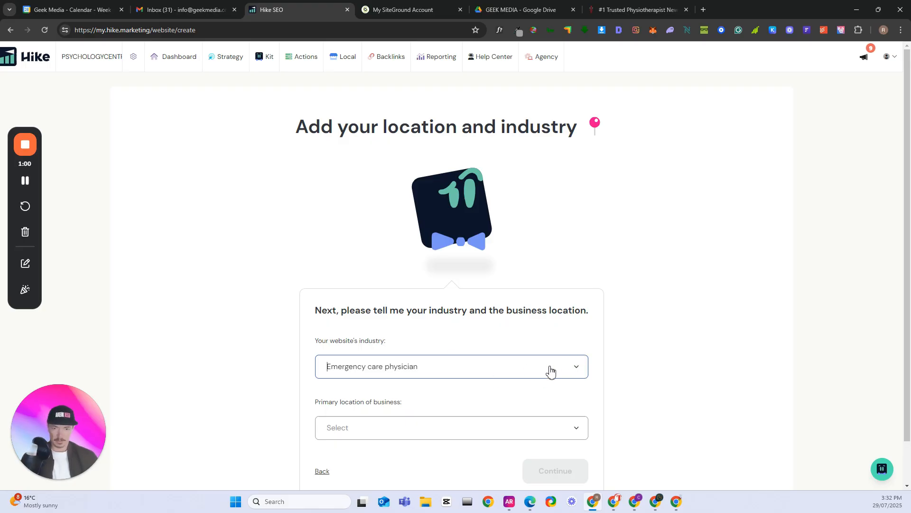
left_click(26, 182)
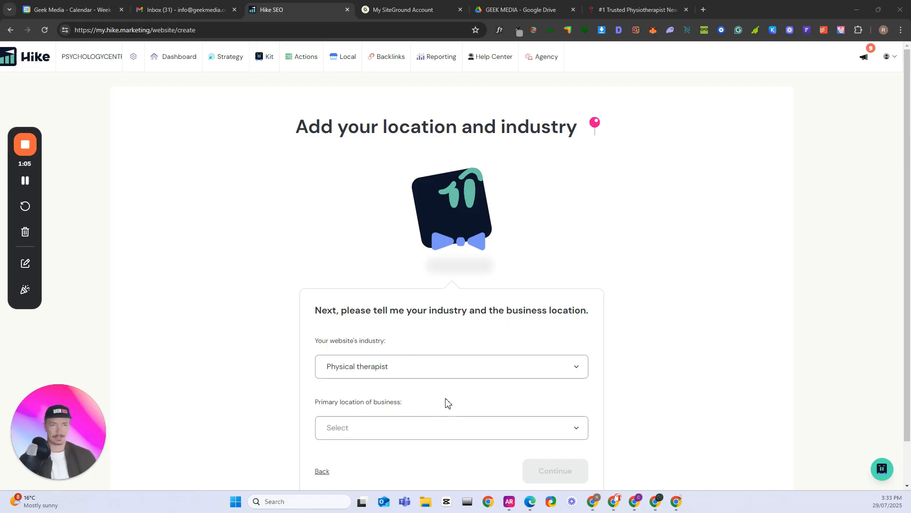
Set the primary location of the business to Australia
scroll(450, 400, "down", 1)
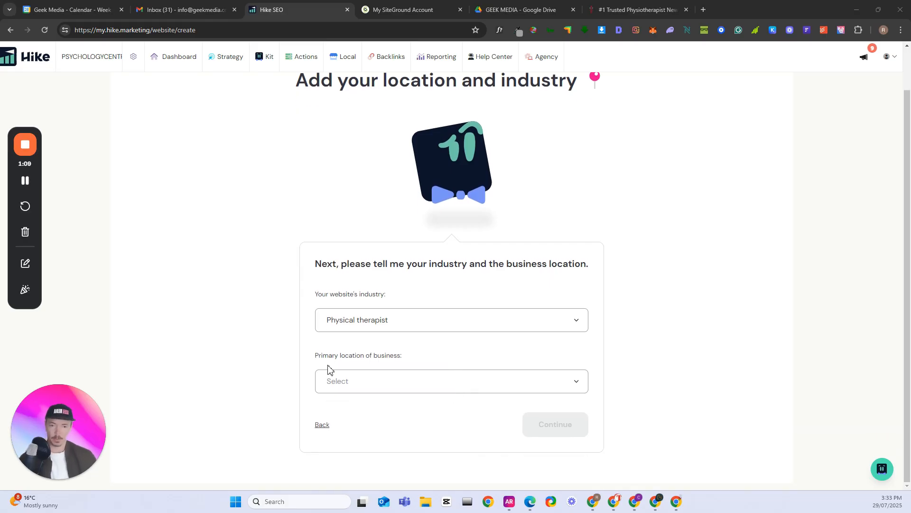
left_click(431, 382)
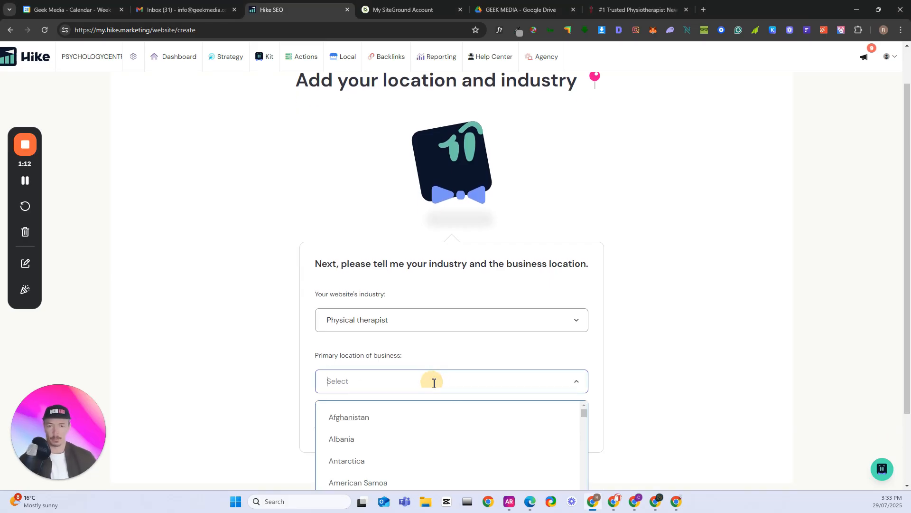
type("AUSTRA")
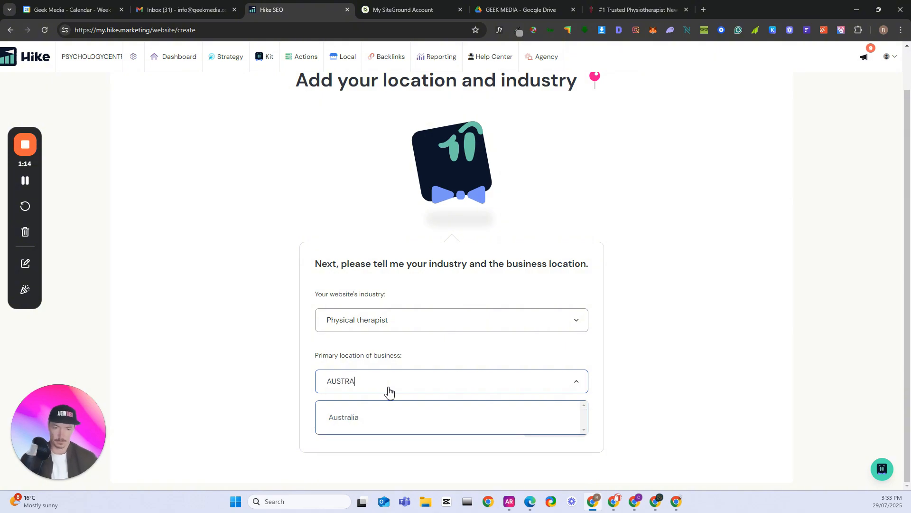
left_click(352, 424)
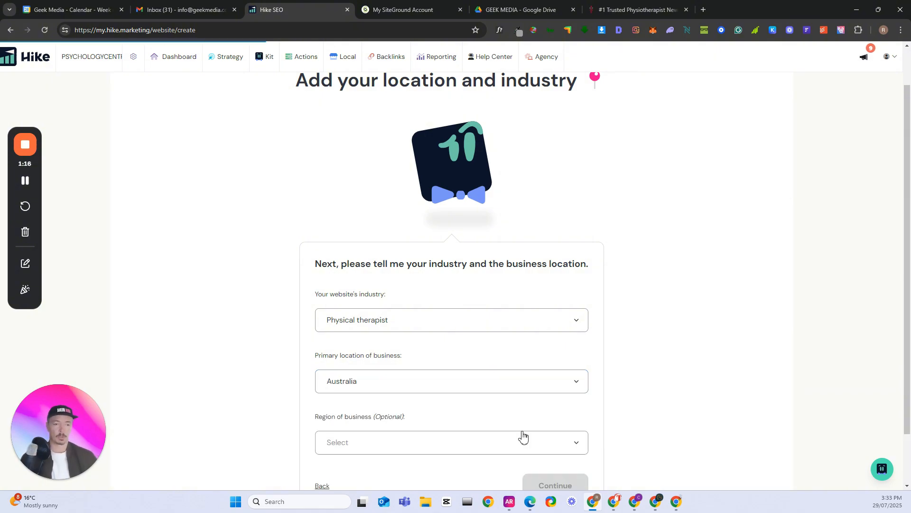
scroll(522, 434, "down", 1)
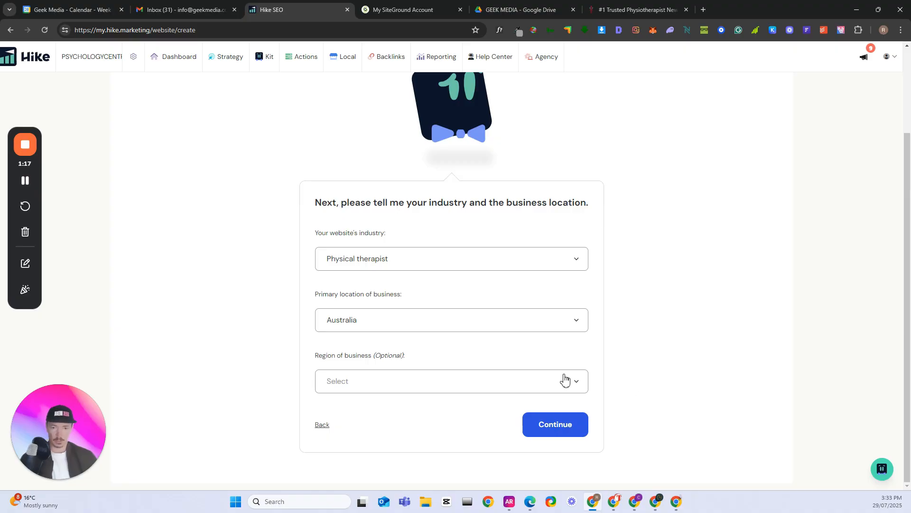
left_click(510, 390)
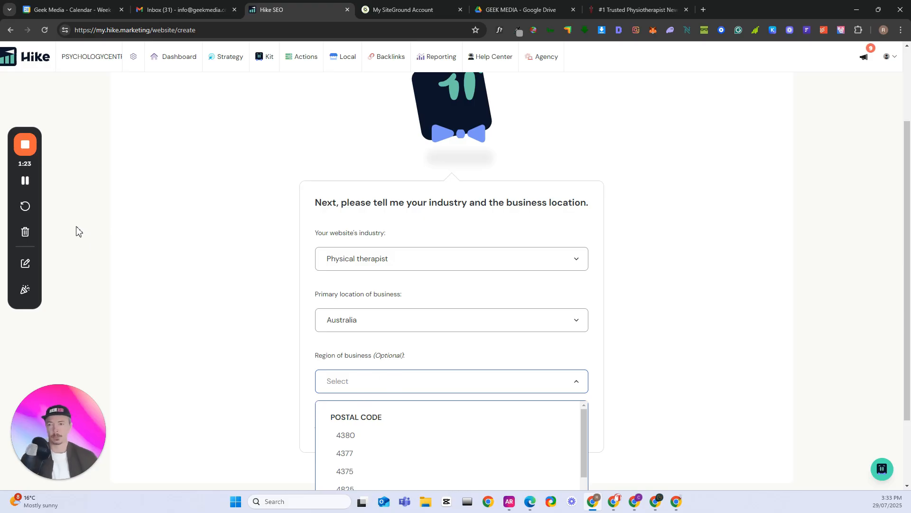
left_click(28, 181)
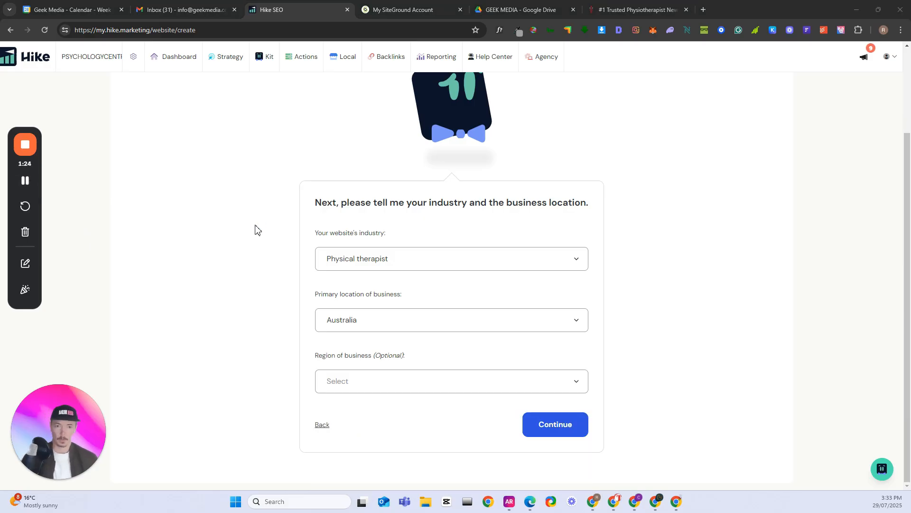
left_click(392, 381)
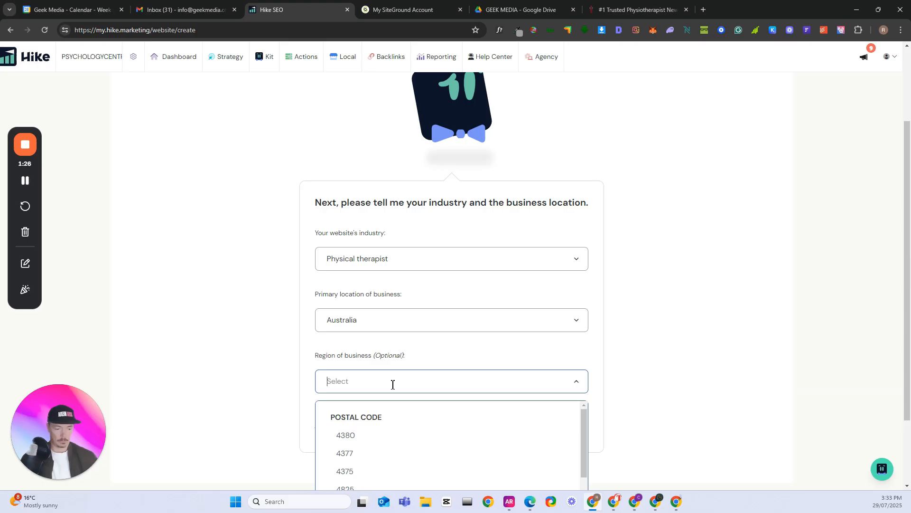
type("2290")
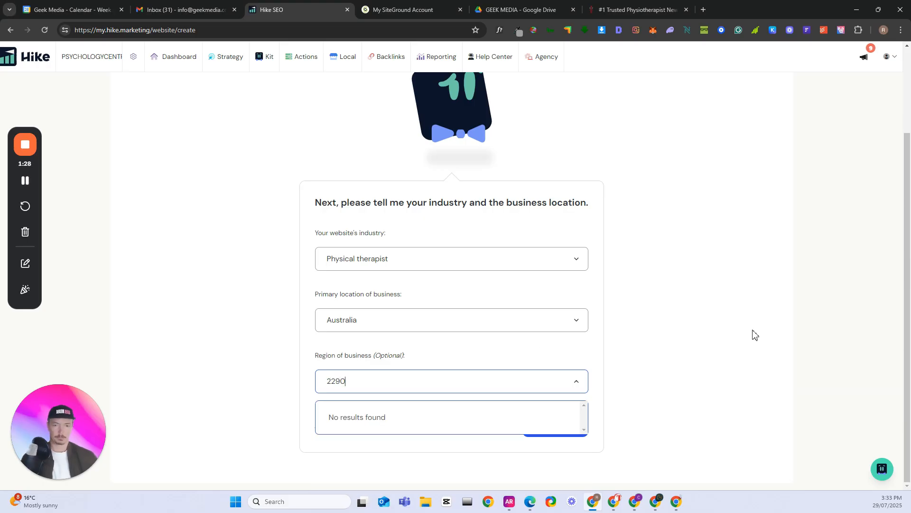
left_click(685, 357)
Set the optional region of the business to the state New South Wales
left_click(536, 375)
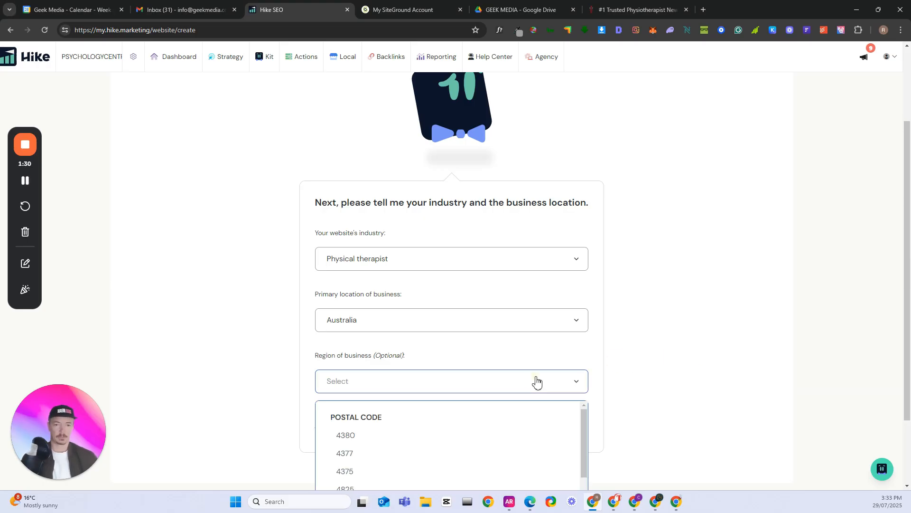
scroll(455, 420, "down", 5)
scroll(453, 422, "down", 3)
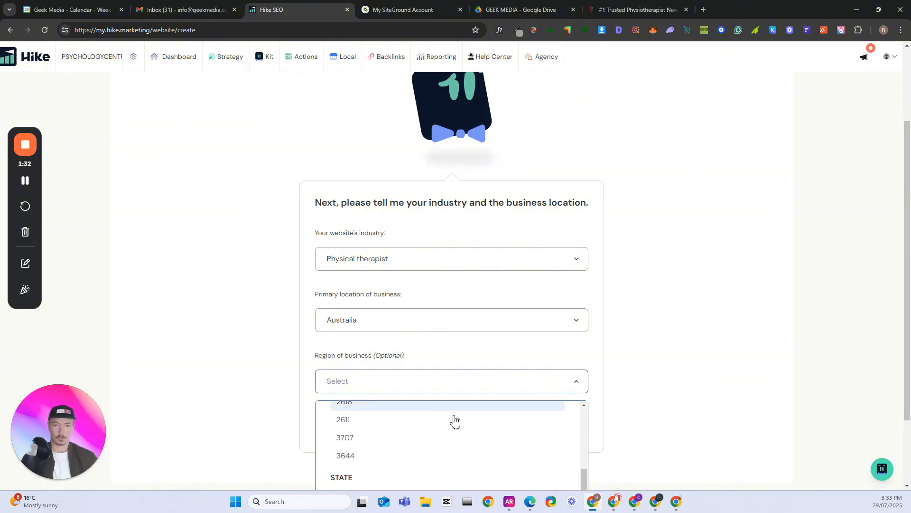
left_click(387, 442)
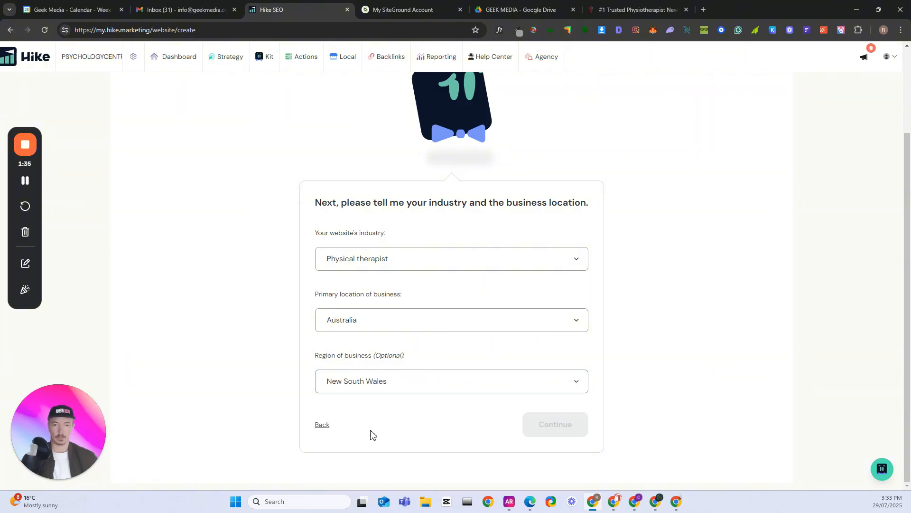
Set the optional location of the business to postal code 2290 and continue to the SEO strategy setup
scroll(475, 368, "down", 2)
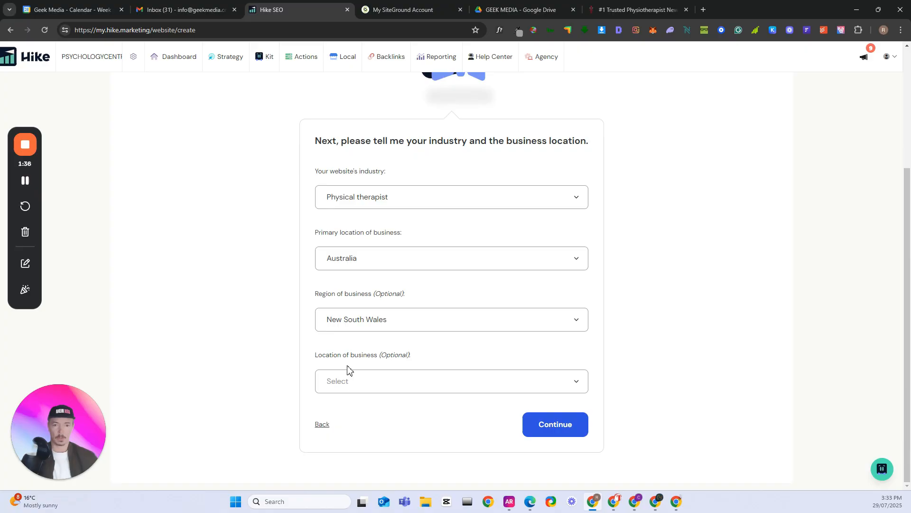
left_click(410, 390)
scroll(411, 427, "down", 1)
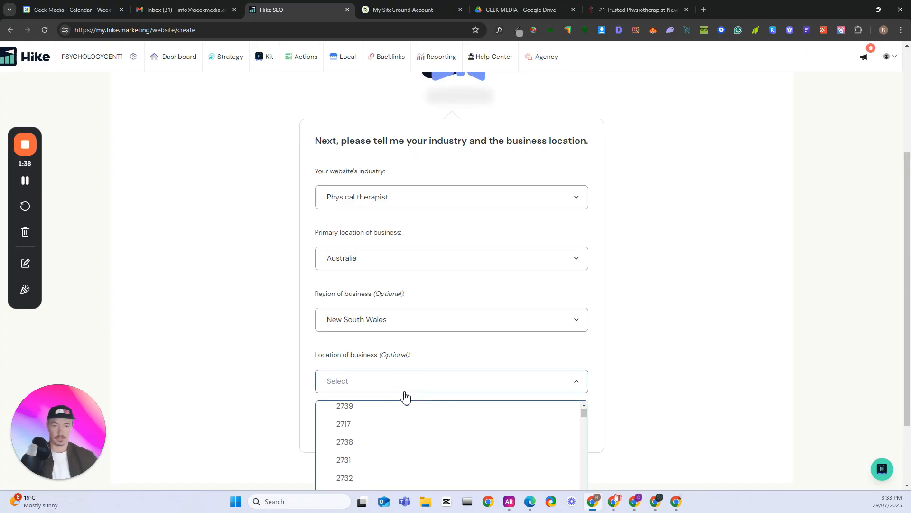
type("2290")
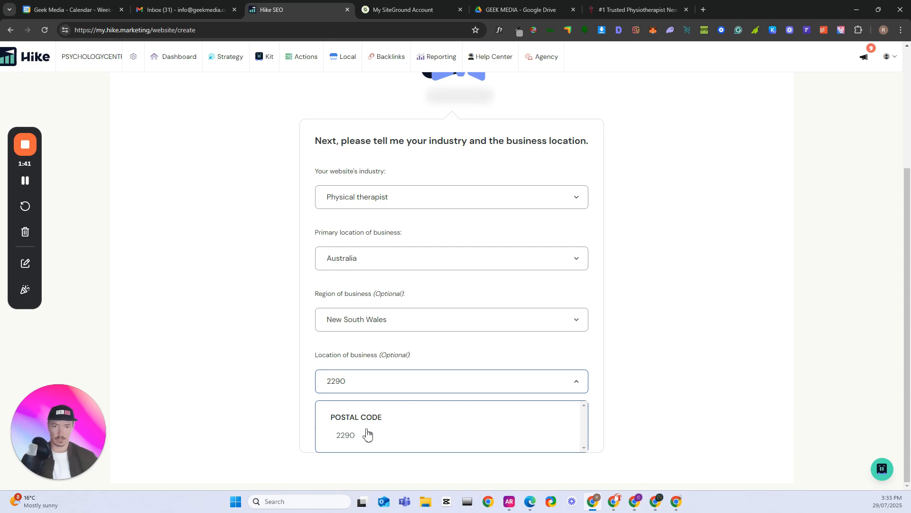
left_click(366, 433)
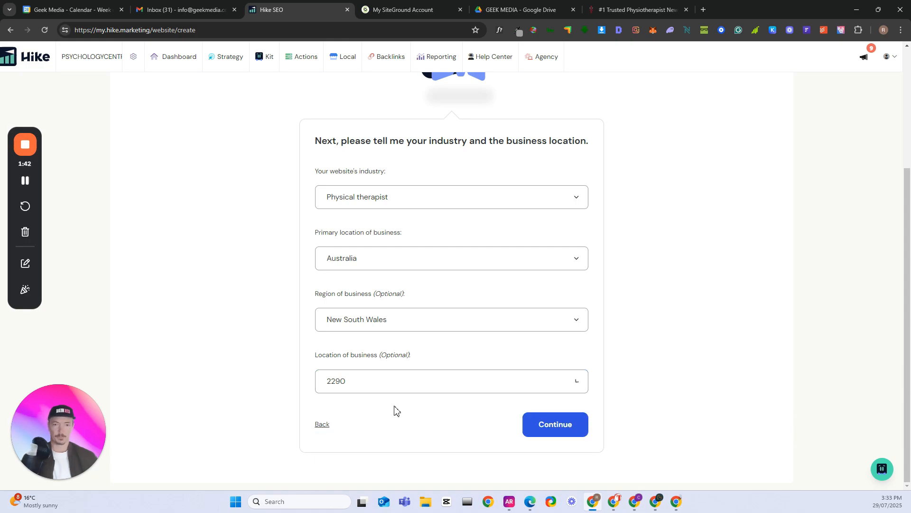
left_click(557, 425)
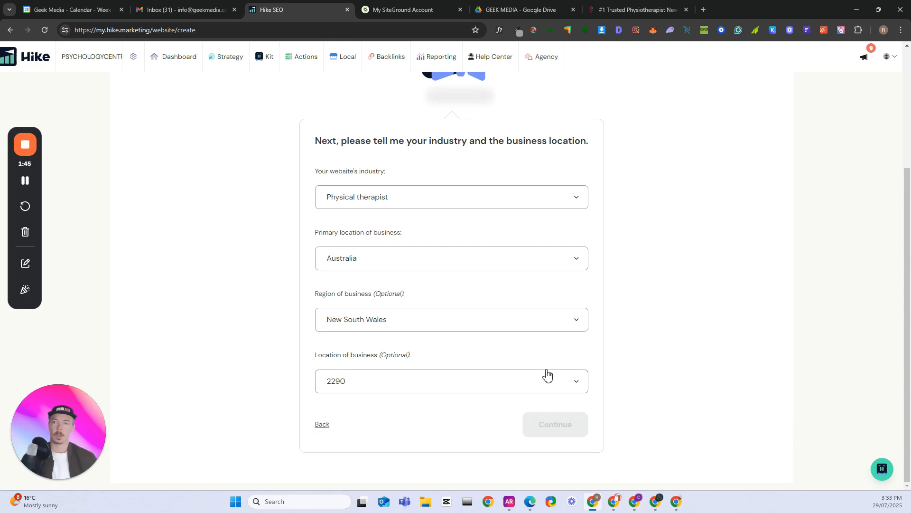
left_click(25, 181)
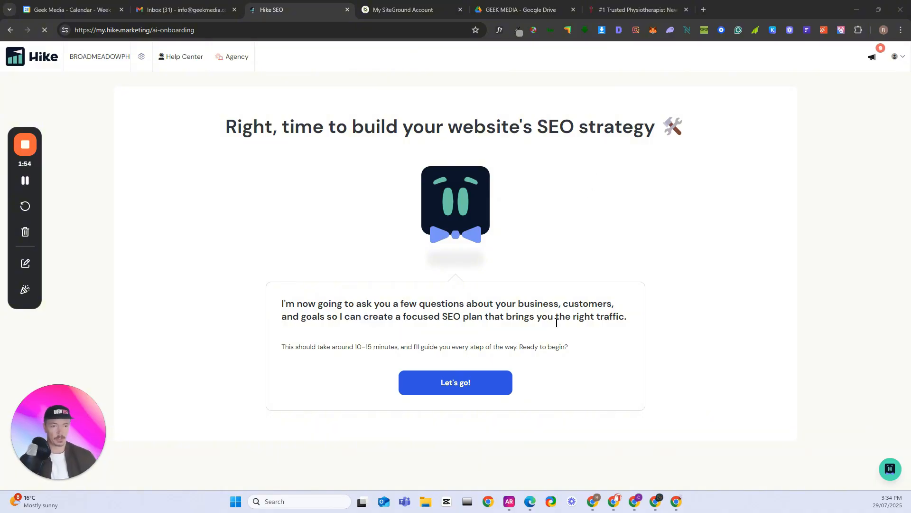
Begin the SEO strategy questions and choose specific locations within Australia as the area where customers are served
left_click(455, 385)
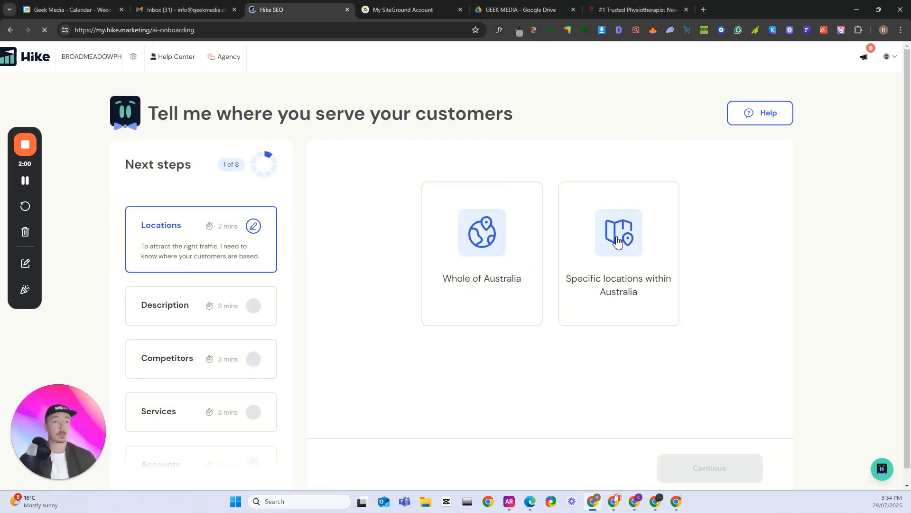
left_click(621, 273)
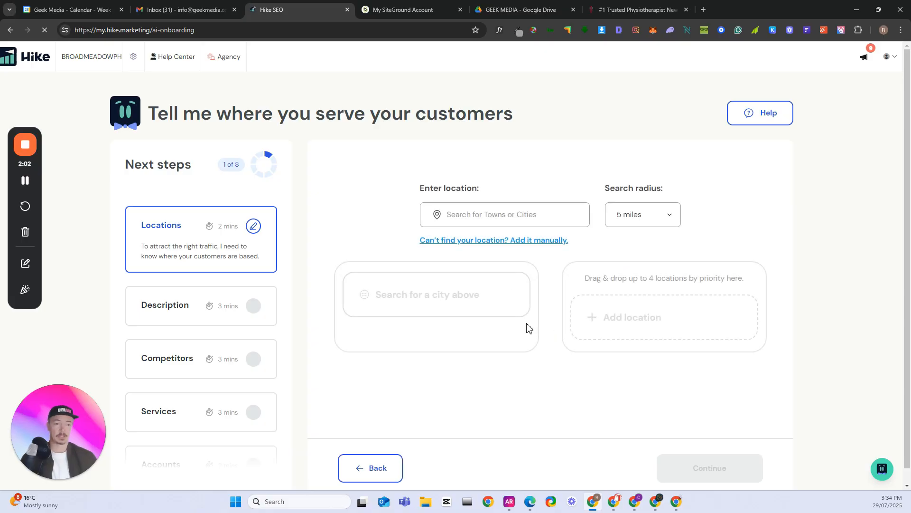
left_click(483, 217)
left_click(667, 218)
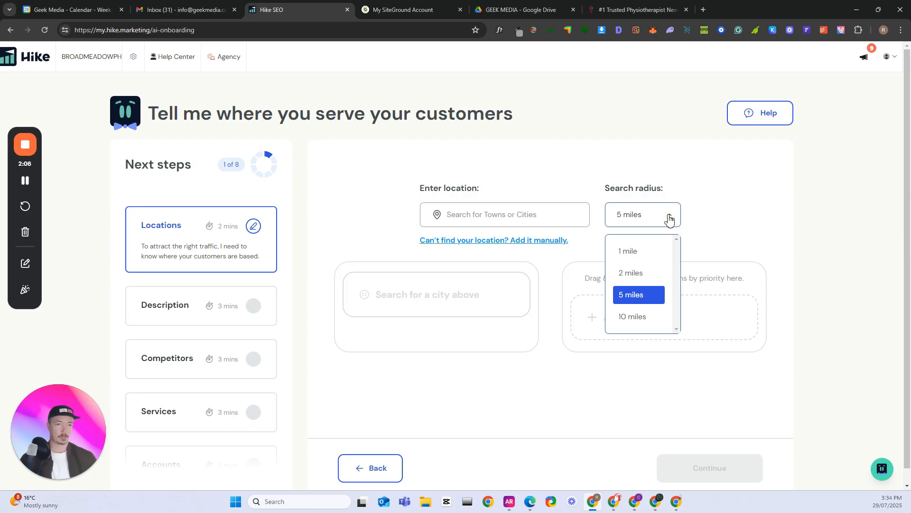
left_click(643, 274)
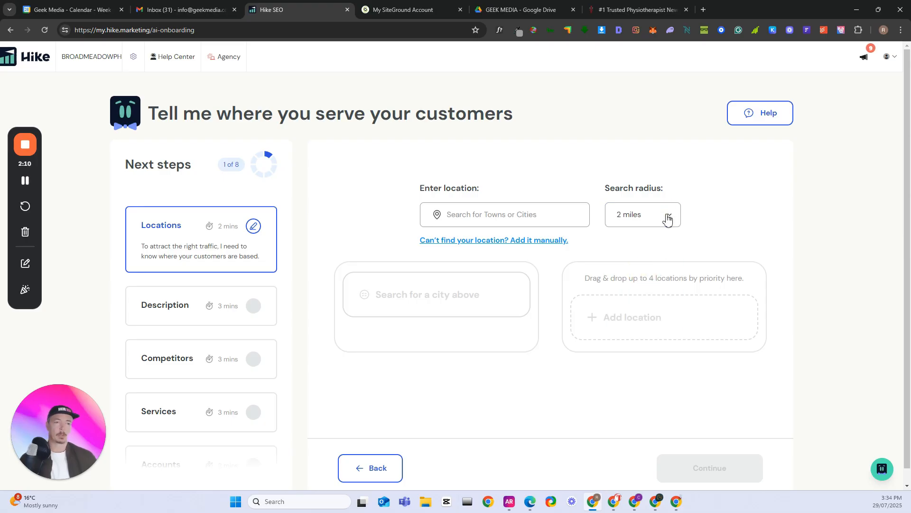
left_click(669, 215)
left_click(644, 288)
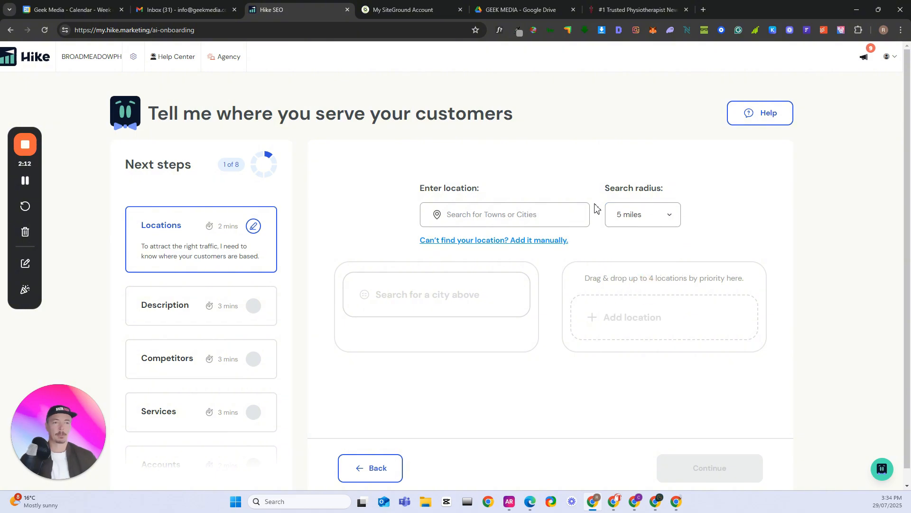
Search for Newcastle as the served town and choose Newcastle, New South Wales
left_click(493, 215)
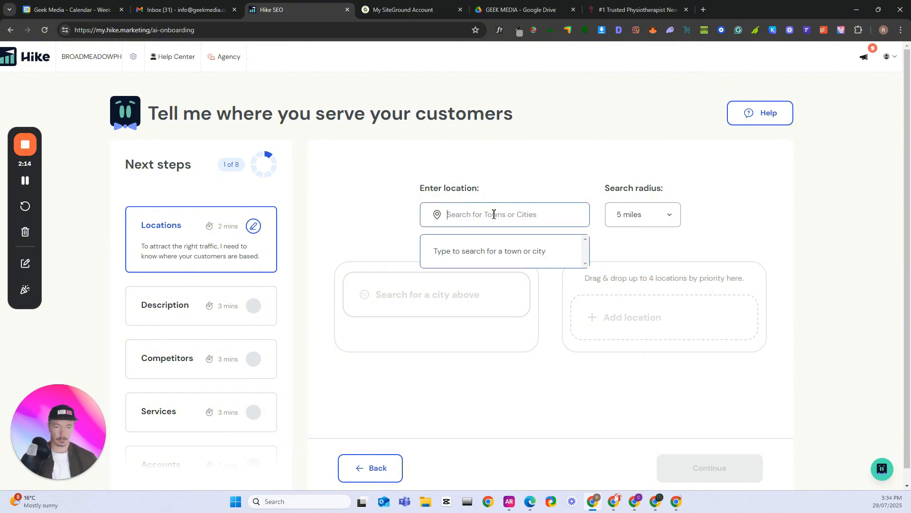
type("NEWCASTLE")
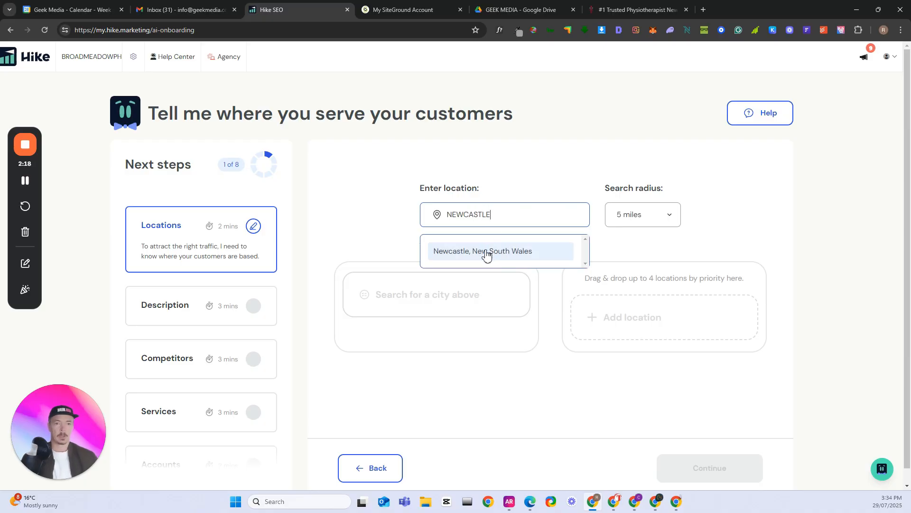
left_click(488, 250)
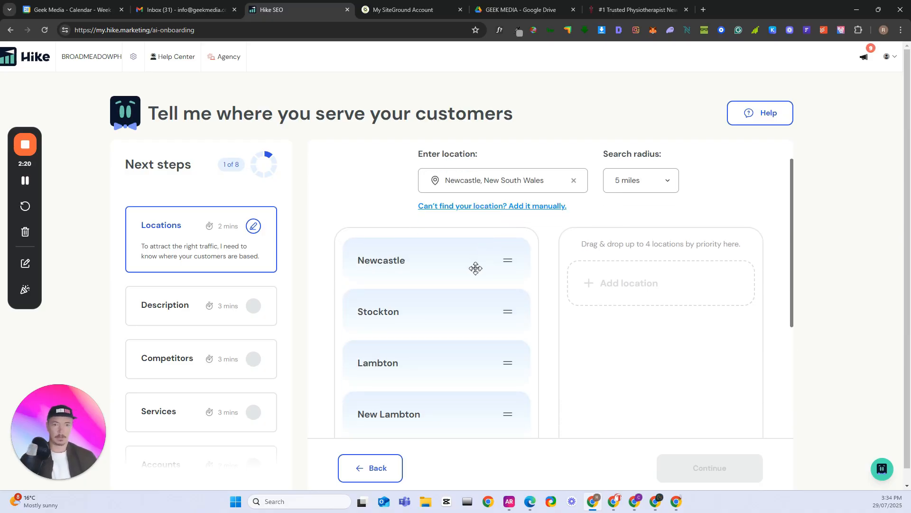
Add four suggested places to the priority list in the order Newcastle, Kotara, New Lambton, Lambton
left_click_drag(399, 260, 602, 287)
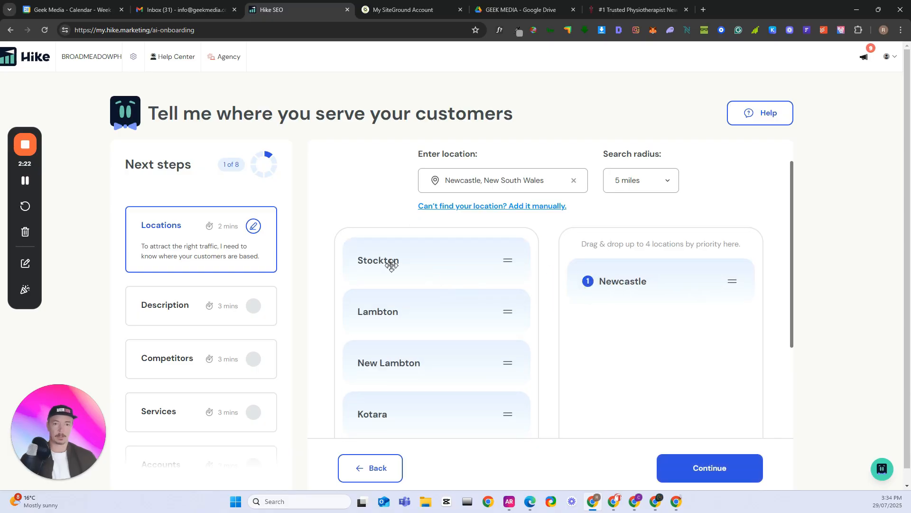
left_click_drag(395, 325, 600, 334)
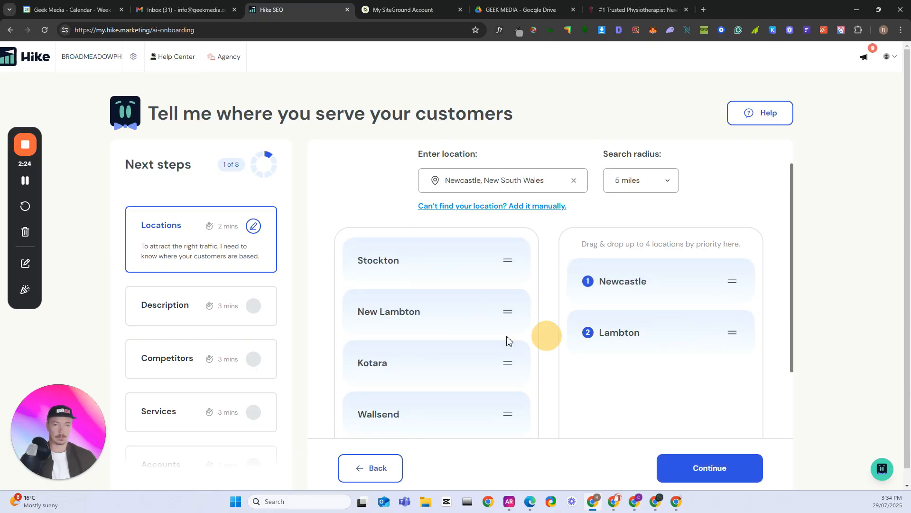
left_click_drag(392, 311, 589, 332)
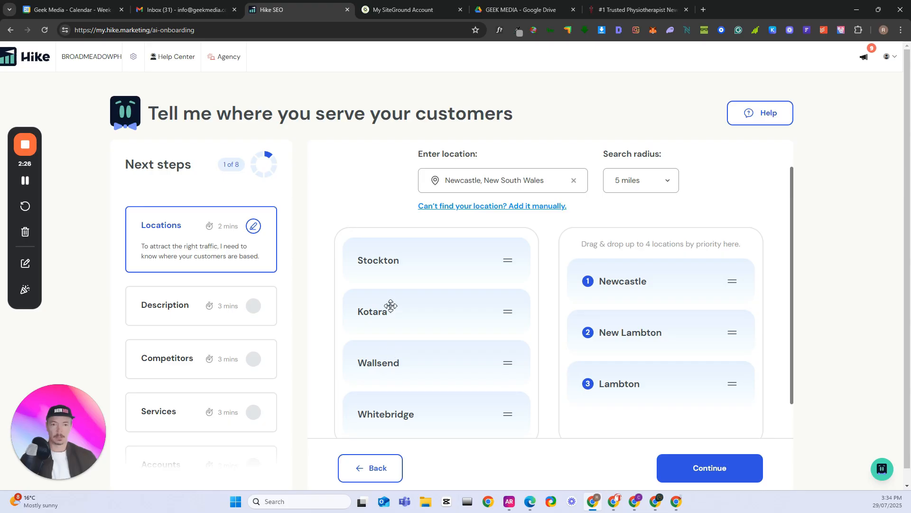
left_click_drag(386, 306, 599, 329)
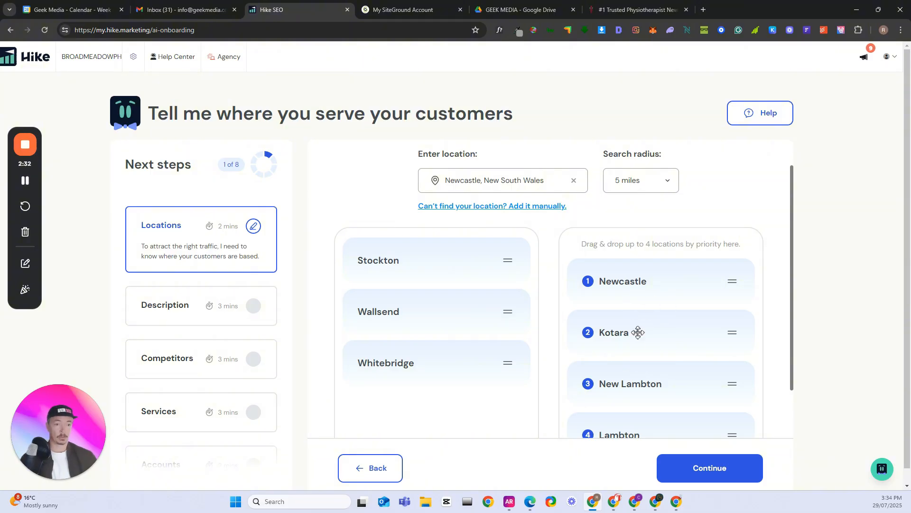
Remove Lambton from the prioritised locations by moving it back to the suggested places
scroll(664, 352, "down", 1)
scroll(570, 373, "up", 1)
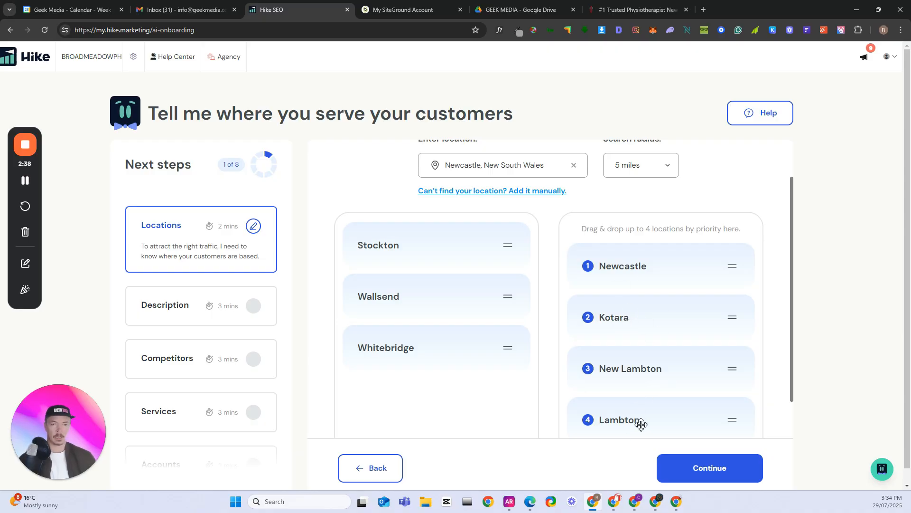
left_click_drag(641, 424, 439, 411)
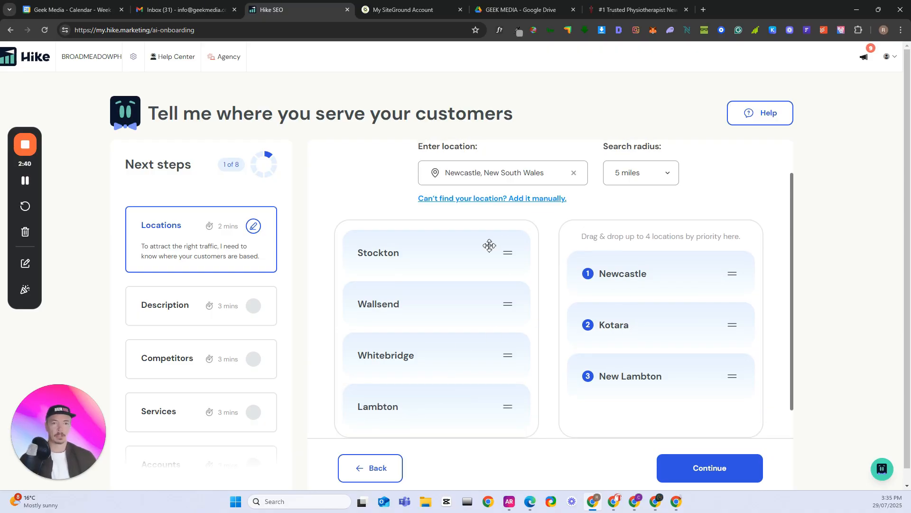
Manually add Broadmeadow as the fourth prioritised location
scroll(531, 259, "down", 1)
scroll(534, 269, "up", 3)
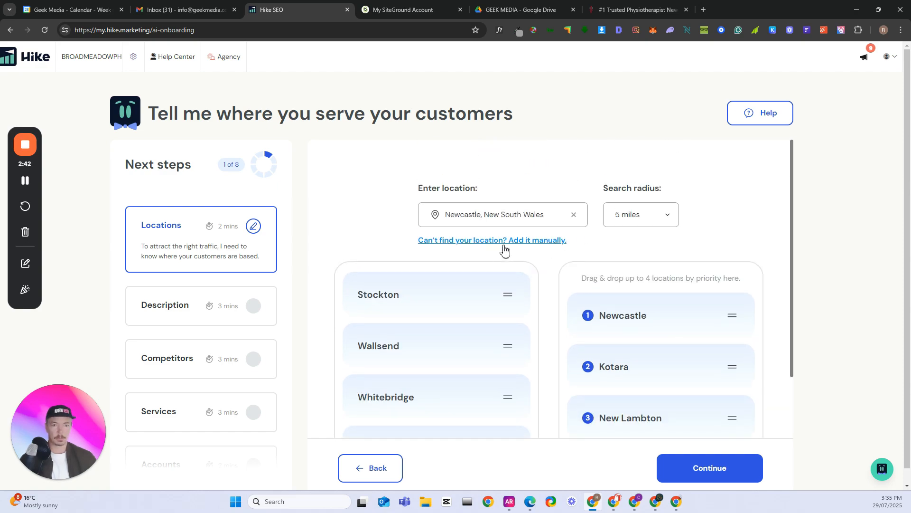
left_click(491, 241)
left_click(468, 283)
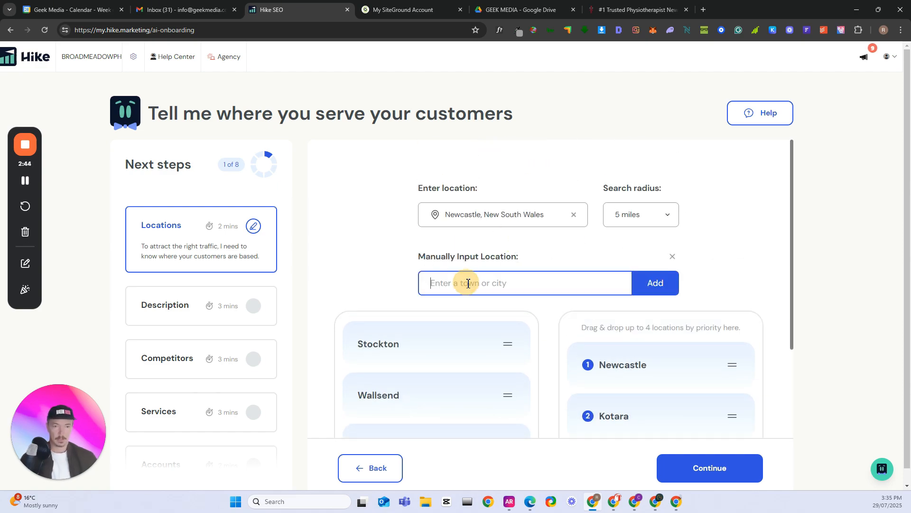
type("Broadmeadow")
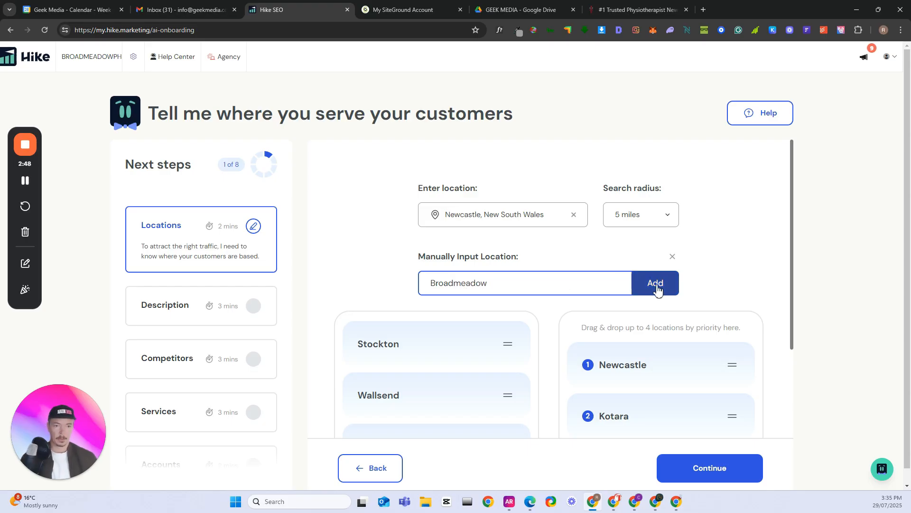
left_click(657, 290)
scroll(665, 309, "down", 3)
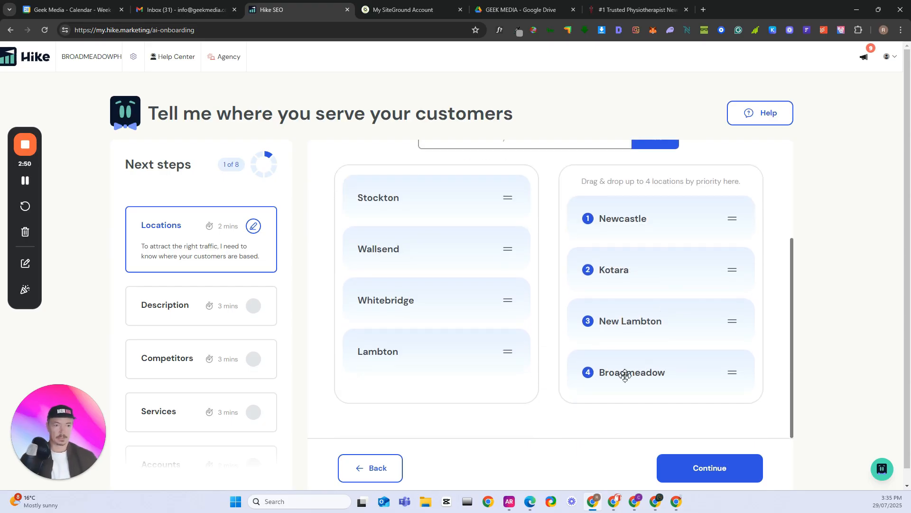
Confirm the chosen service locations and accept the generated business description unchanged, continuing to the competitors question
left_click(702, 467)
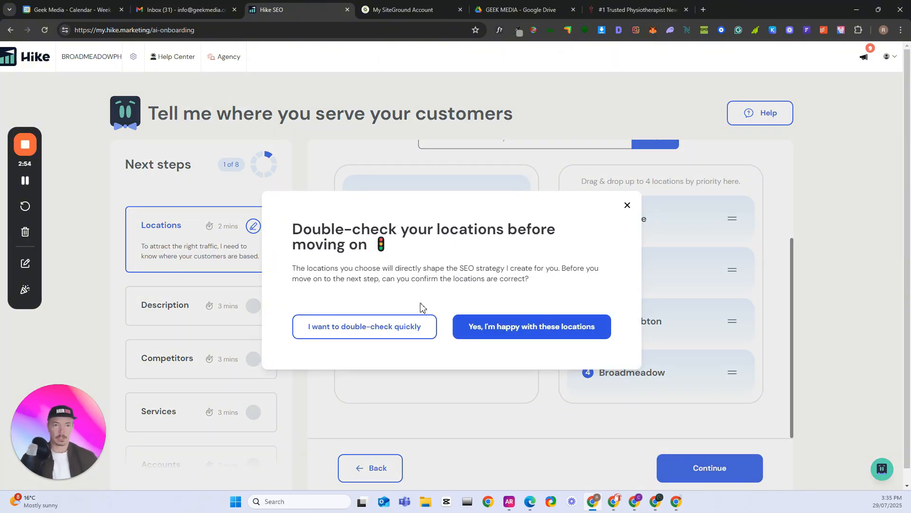
left_click(519, 328)
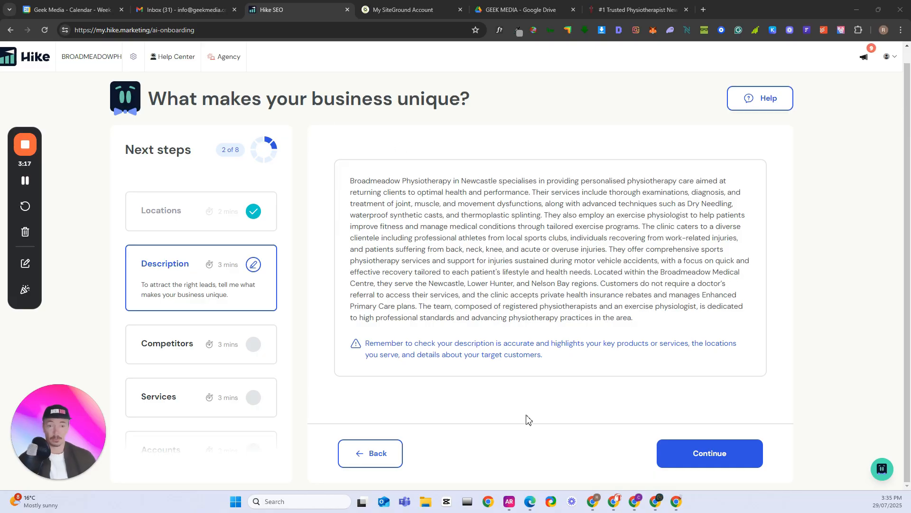
left_click(663, 461)
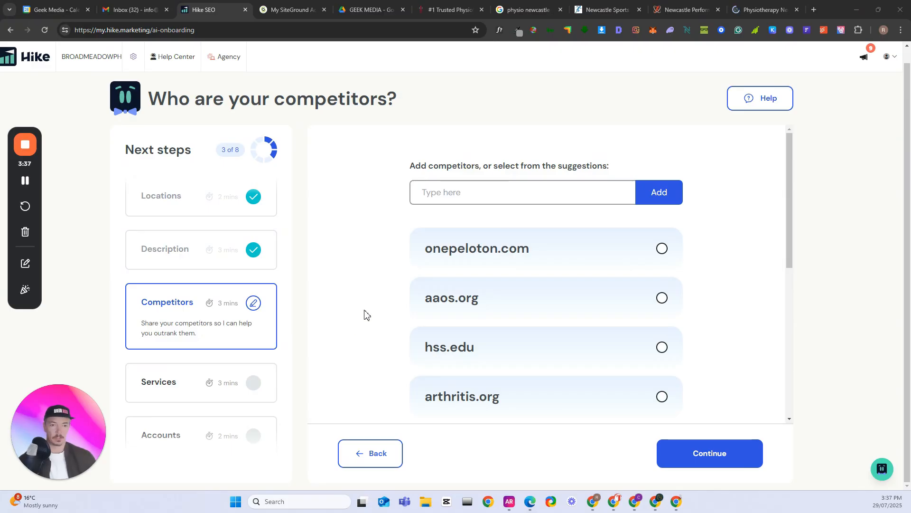
Review the list of suggested competitor domains for businesses relevant to a local physiotherapy clinic
scroll(500, 305, "down", 5)
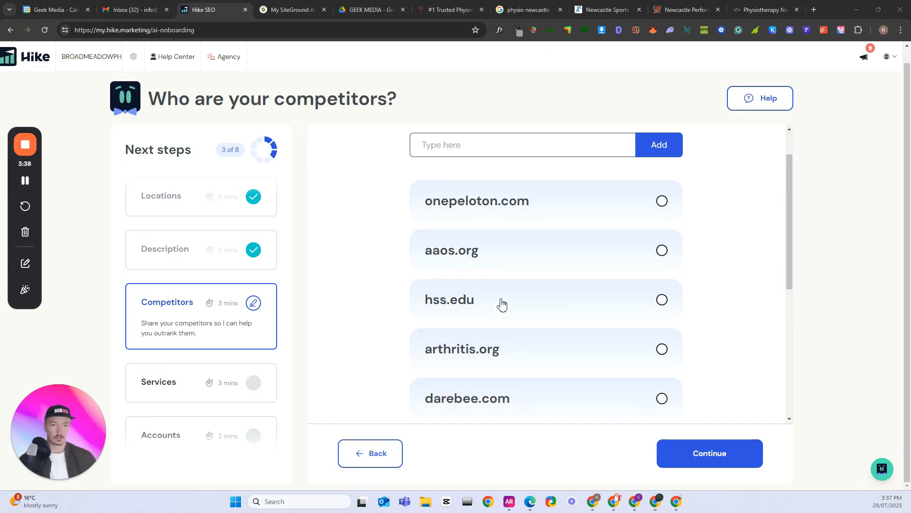
scroll(584, 325, "down", 1)
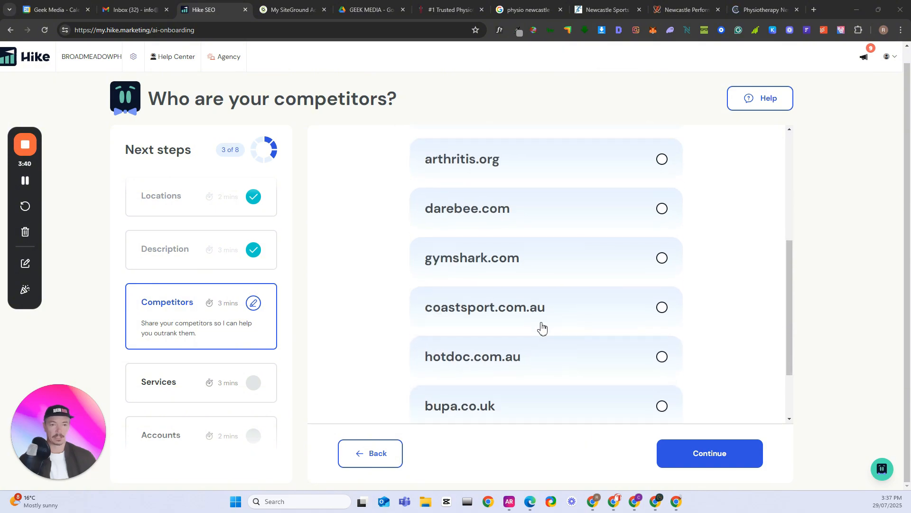
scroll(591, 341, "down", 1)
scroll(582, 338, "up", 1)
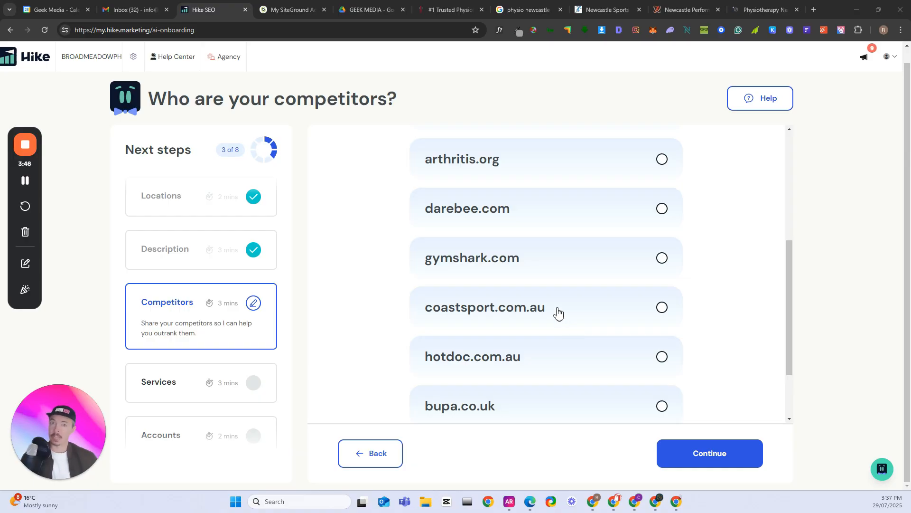
scroll(559, 312, "down", 2)
scroll(502, 351, "up", 7)
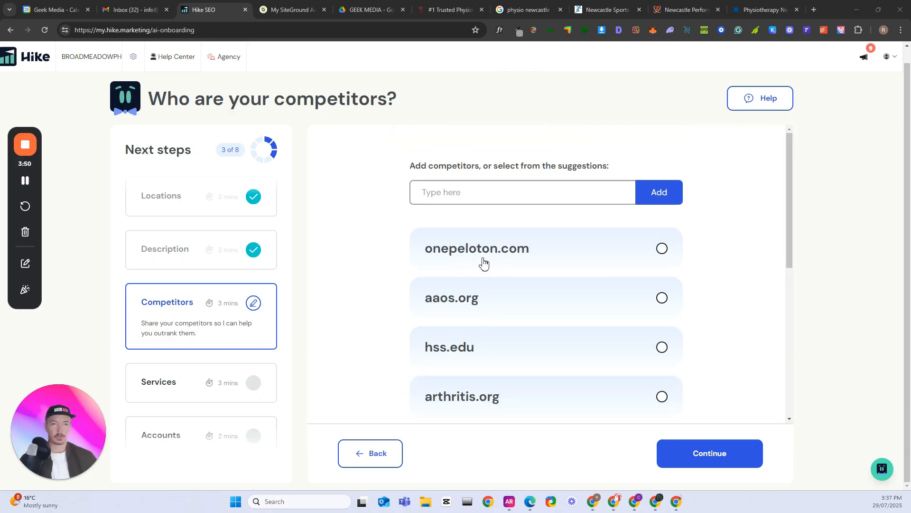
scroll(484, 281, "down", 2)
scroll(484, 315, "down", 2)
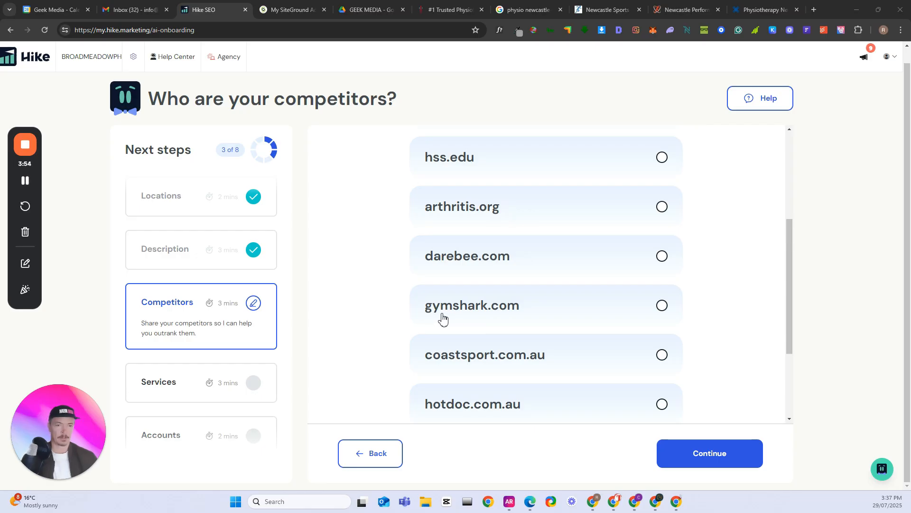
scroll(416, 317, "down", 2)
scroll(459, 322, "up", 6)
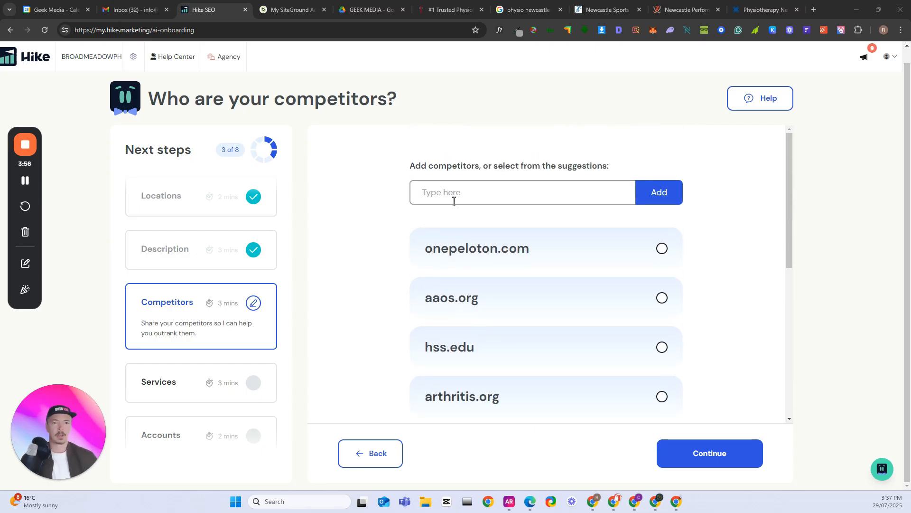
left_click(505, 188)
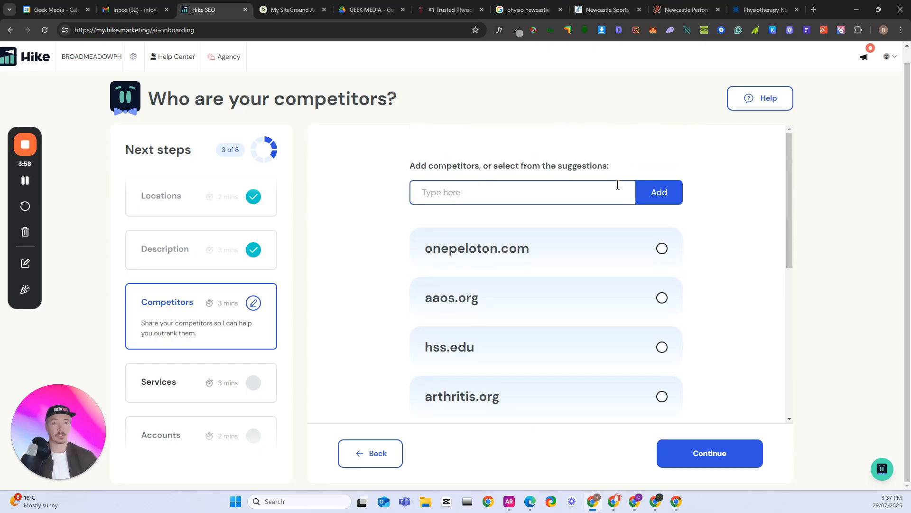
left_click(764, 9)
left_click(349, 33)
key("ctrl+c")
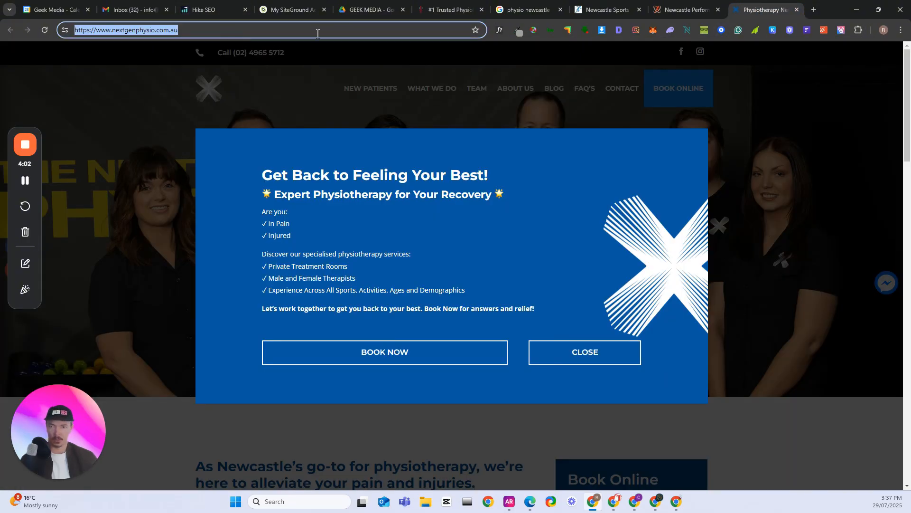
left_click(414, 28)
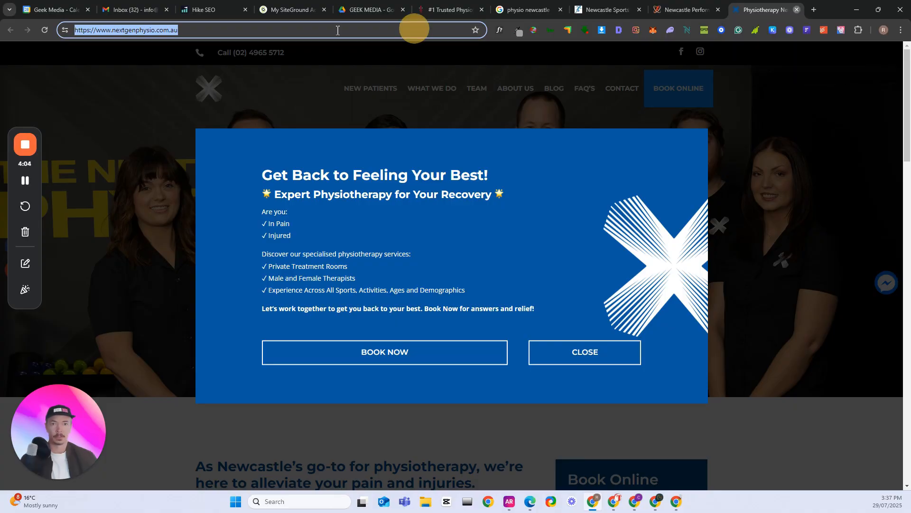
key("ctrl+w")
left_click(440, 9)
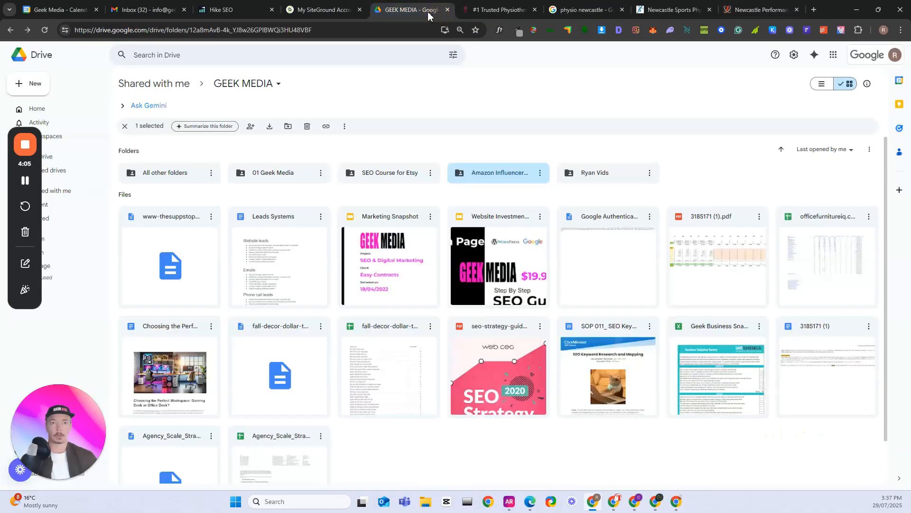
left_click(244, 10)
key("ctrl+v")
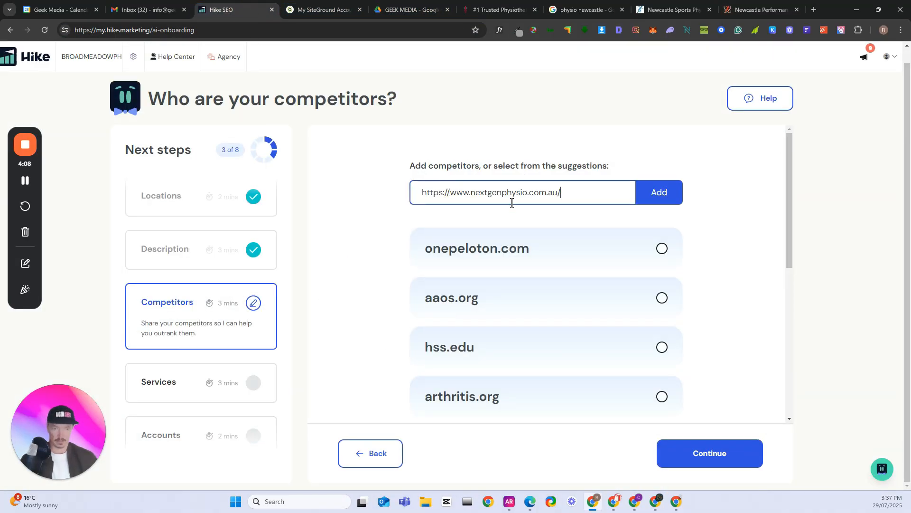
left_click(659, 192)
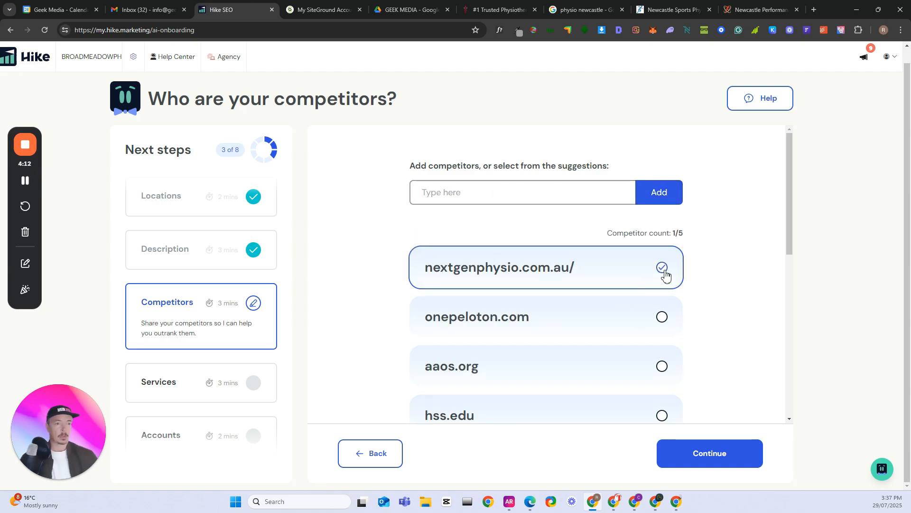
left_click(470, 195)
left_click(672, 9)
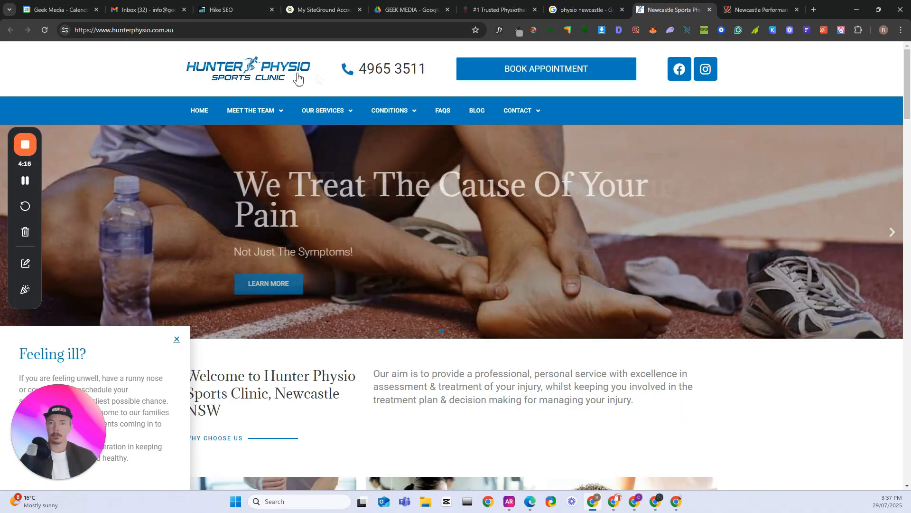
left_click(477, 36)
key("ctrl+c")
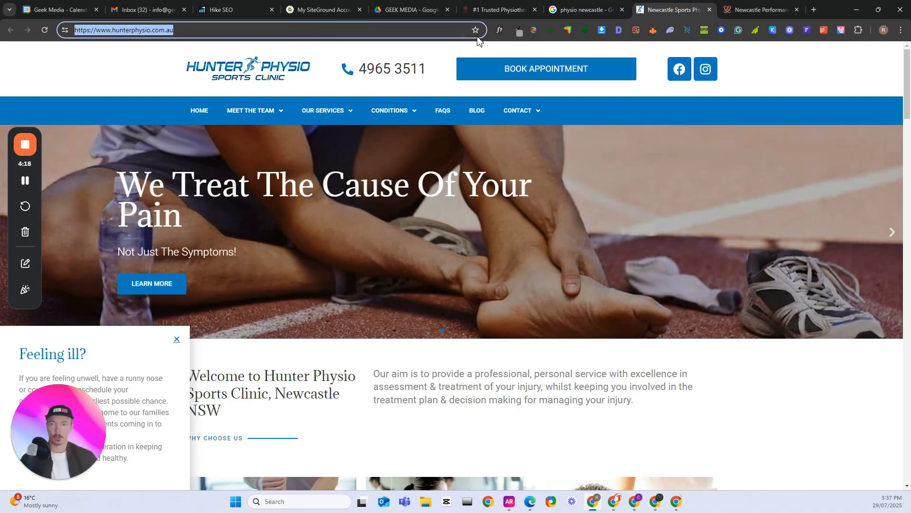
left_click(569, 9)
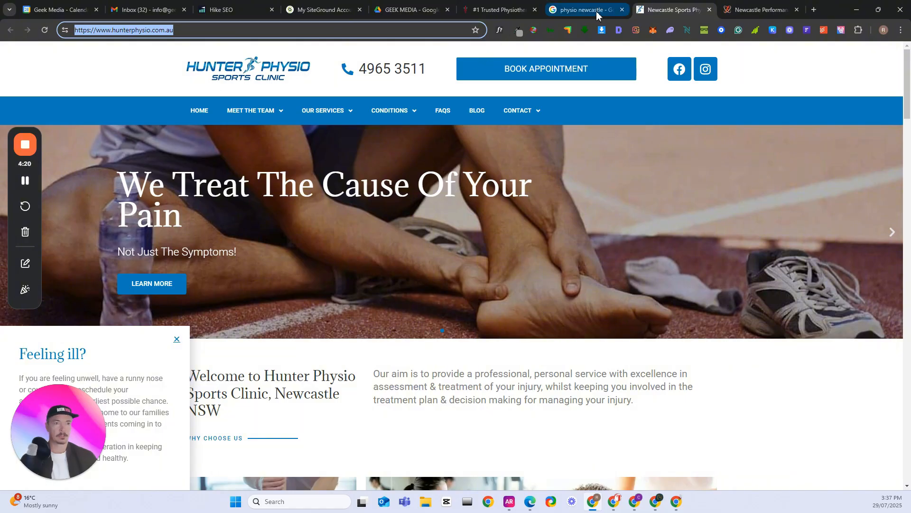
left_click(495, 11)
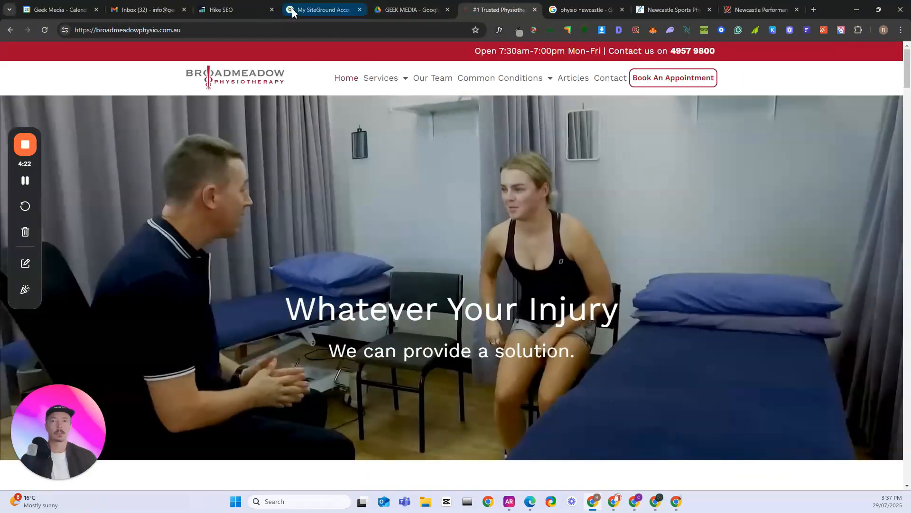
left_click(234, 11)
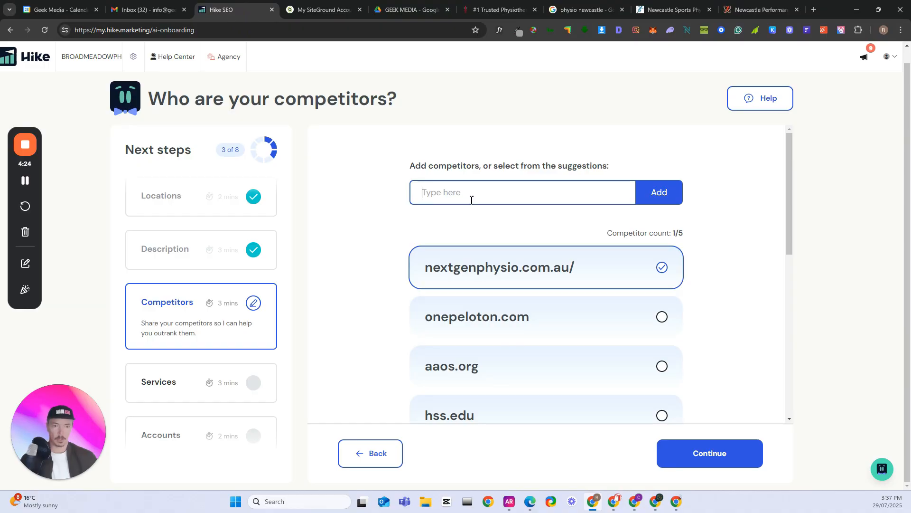
type("Hunter Physio")
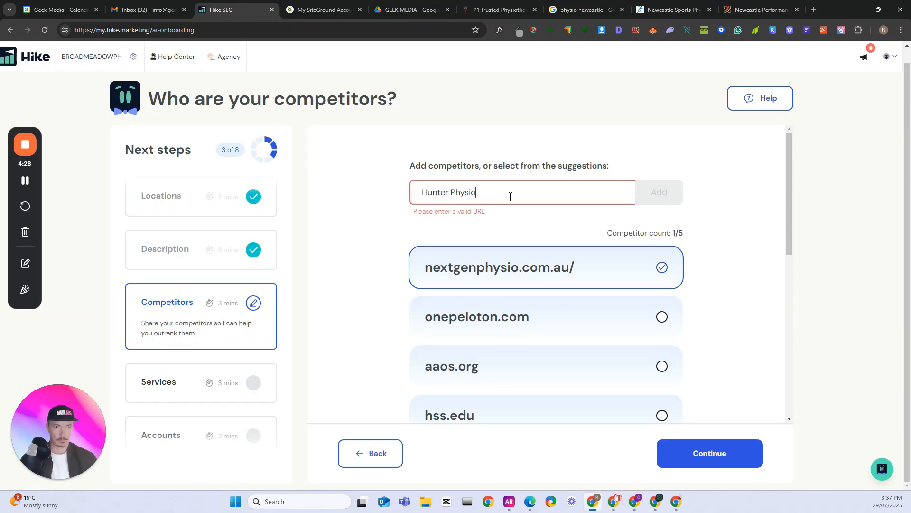
triple_click(488, 192)
key("ctrl+v")
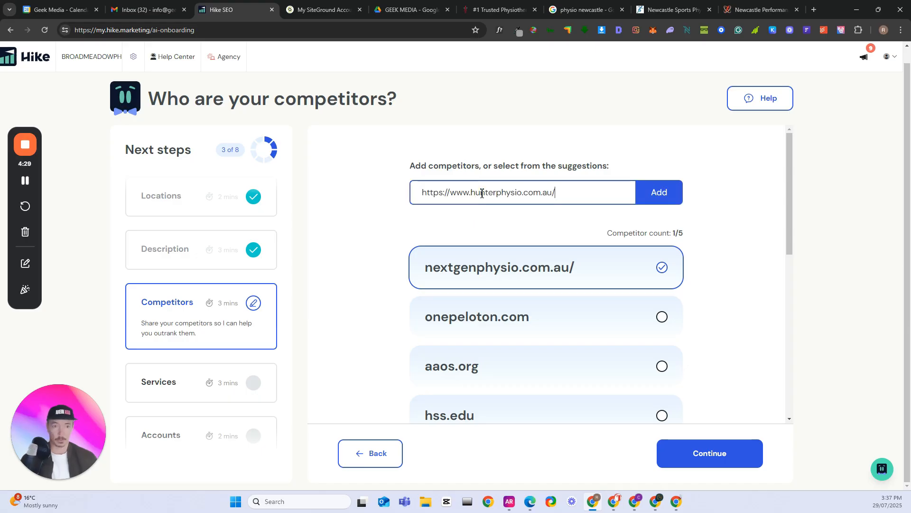
left_click(658, 192)
left_click(698, 10)
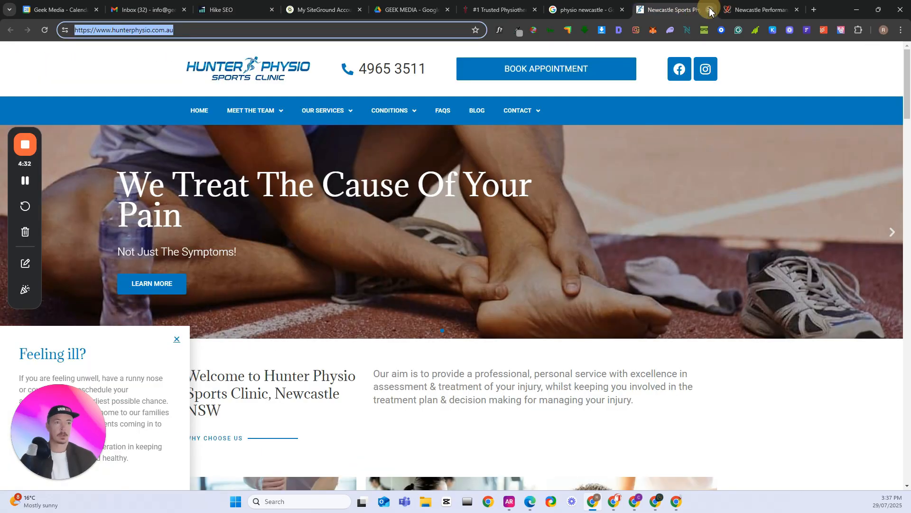
left_click(710, 10)
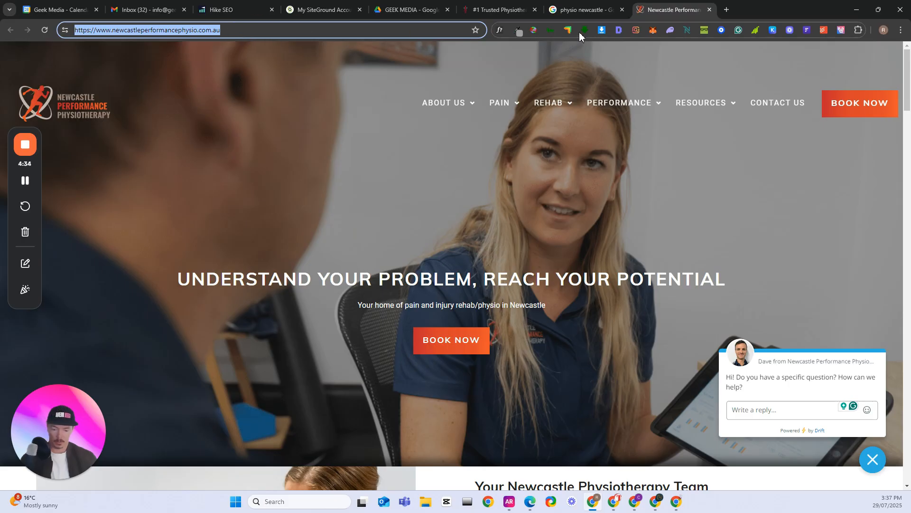
left_click(709, 10)
left_click(285, 10)
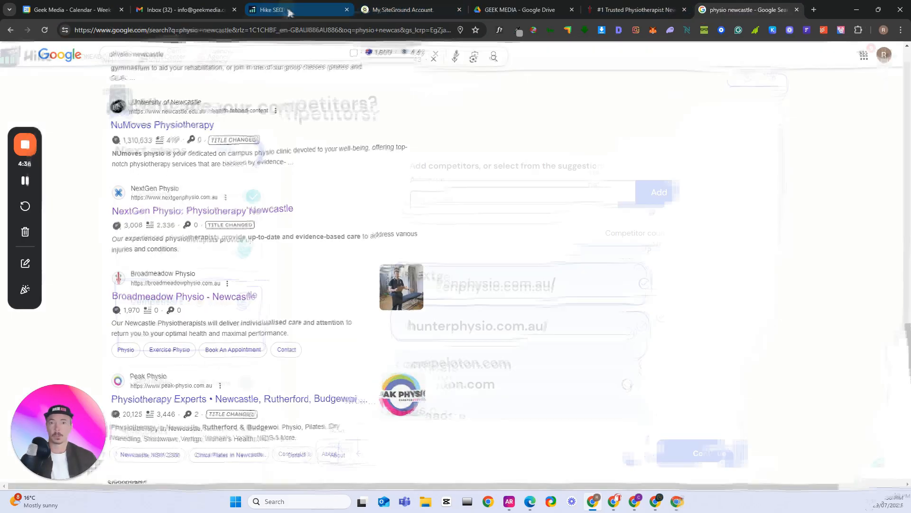
left_click(493, 201)
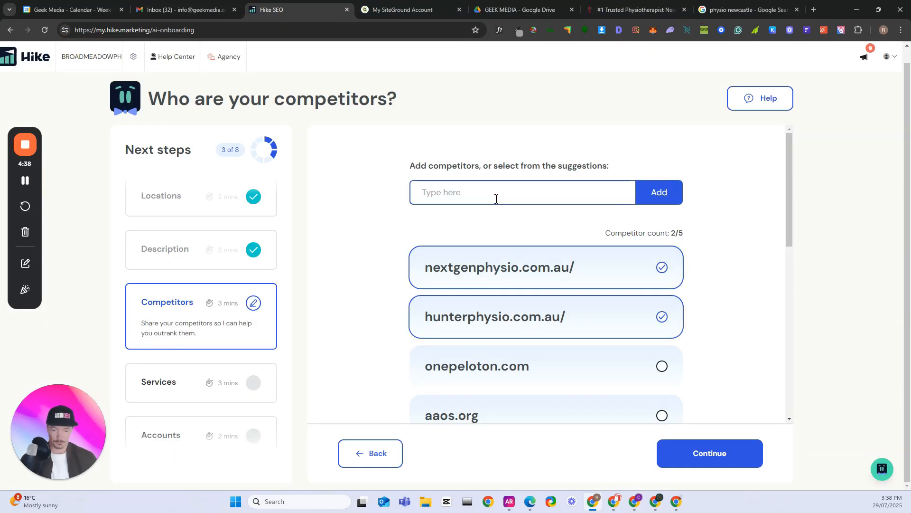
type("https://www.newcastleperformancephysio.com.au/")
left_click(657, 192)
Confirm the three added physio competitors and continue to the core products and services question
scroll(647, 291, "down", 1)
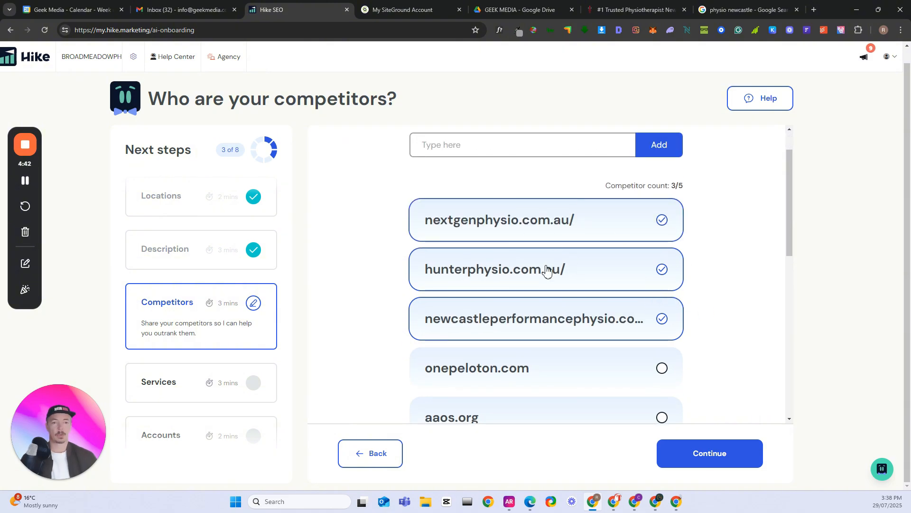
scroll(659, 266, "down", 3)
left_click(693, 457)
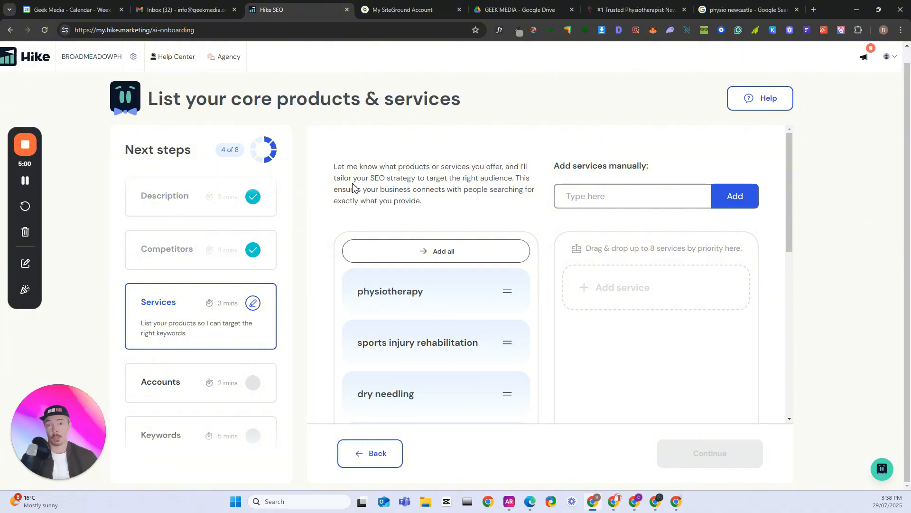
Prioritise the suggested services in this order: physiotherapy, dry needling, sports injury rehabilitation, workplace injury treatment
scroll(313, 276, "down", 1)
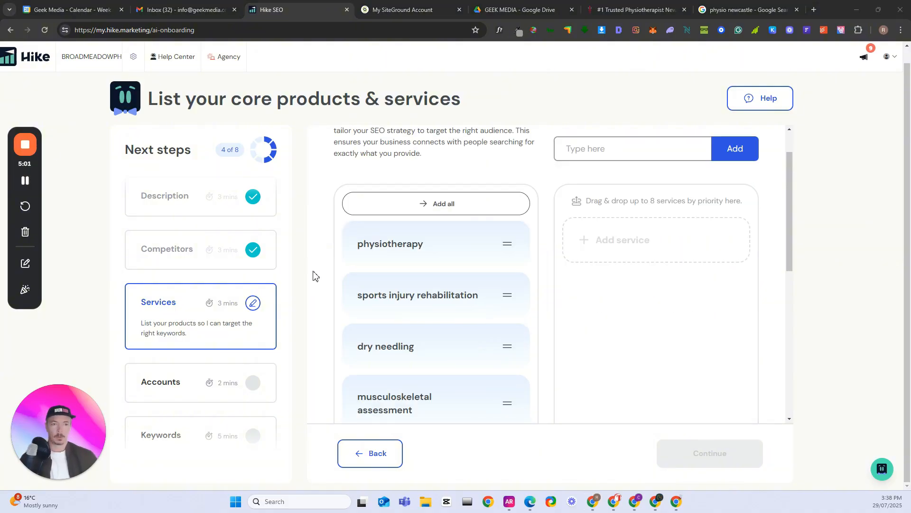
left_click_drag(387, 242, 607, 240)
left_click_drag(393, 297, 599, 290)
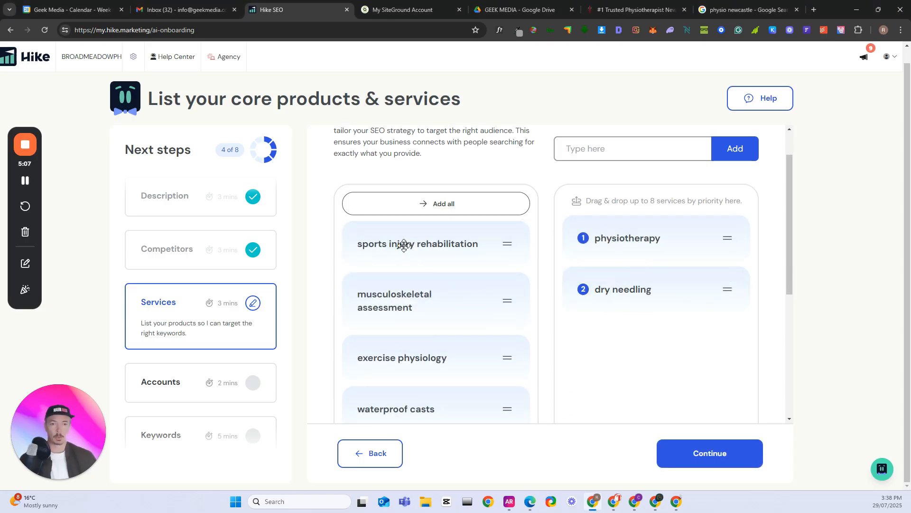
left_click_drag(400, 246, 632, 351)
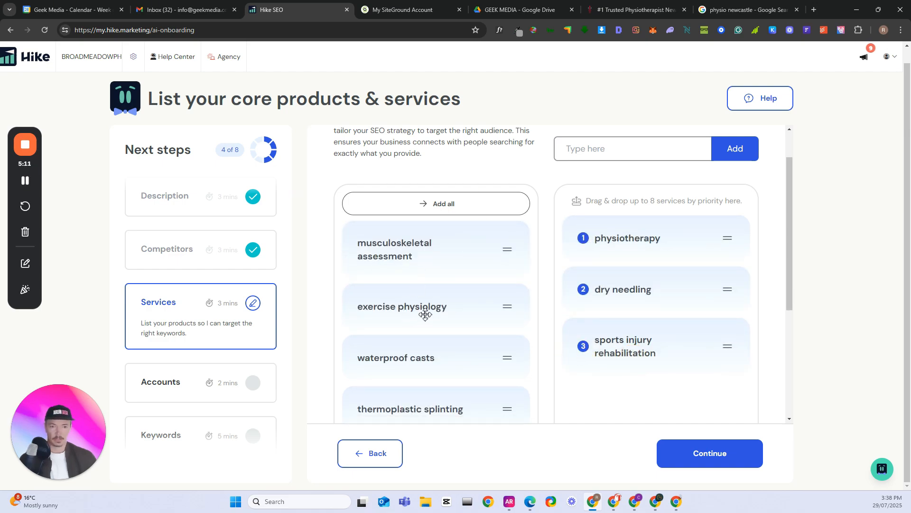
scroll(422, 311, "down", 2)
scroll(422, 317, "down", 2)
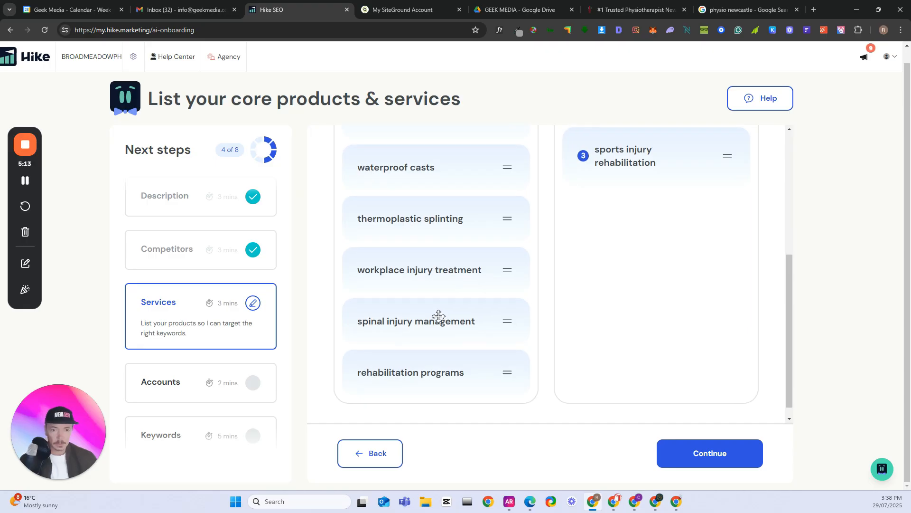
scroll(436, 316, "down", 1)
left_click_drag(411, 261, 617, 252)
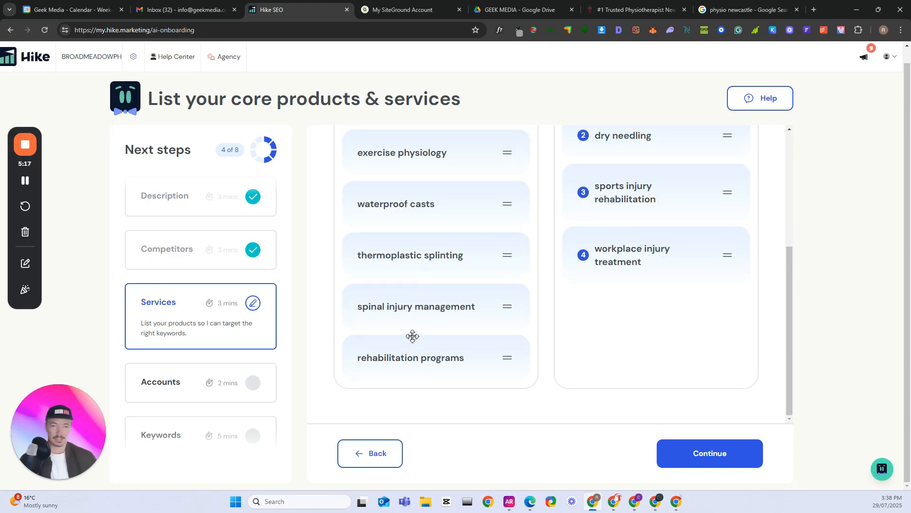
Check the services offered on the Broadmeadow Physiotherapy site, including its Exercise Physio page, and add exercise physiology as the fifth prioritised service
scroll(422, 327, "up", 2)
scroll(425, 313, "up", 2)
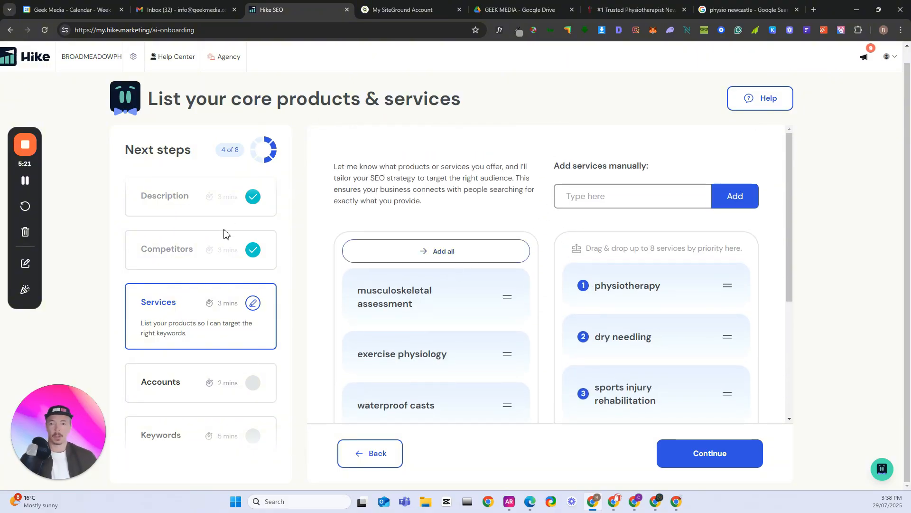
left_click(26, 181)
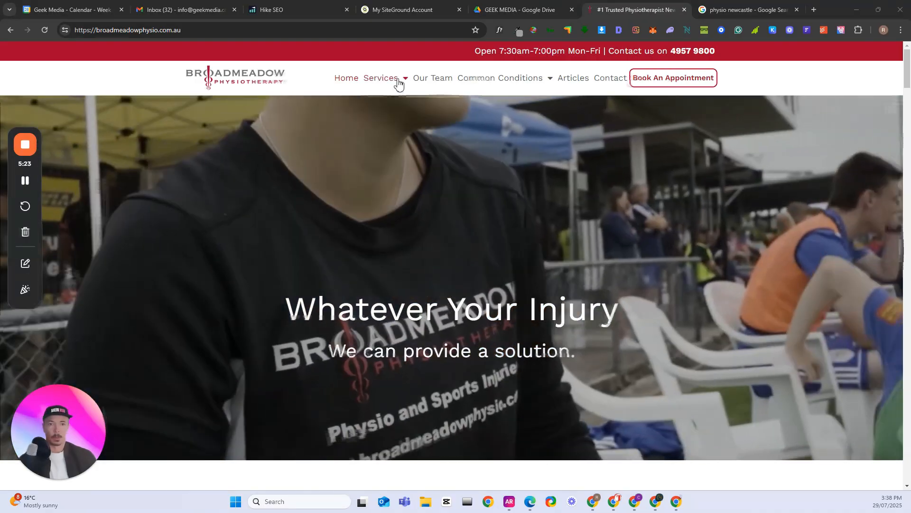
mouse_move(401, 83)
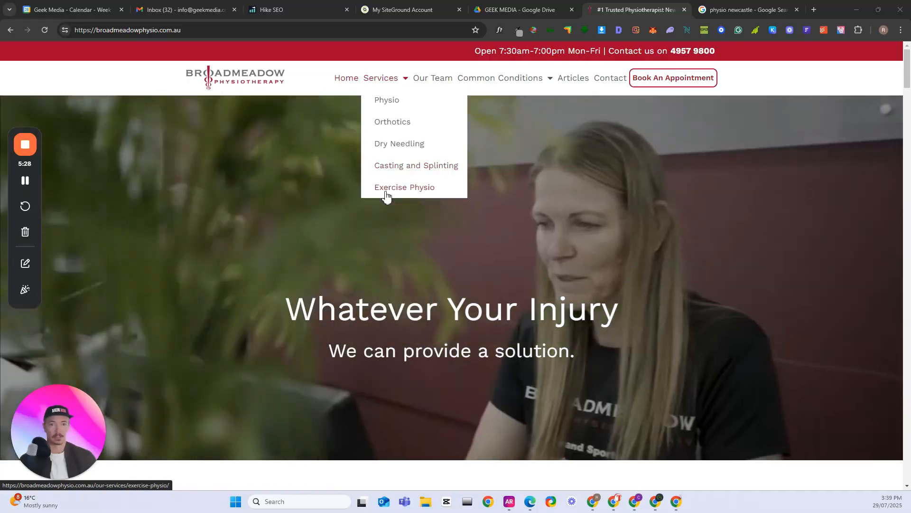
left_click(385, 188)
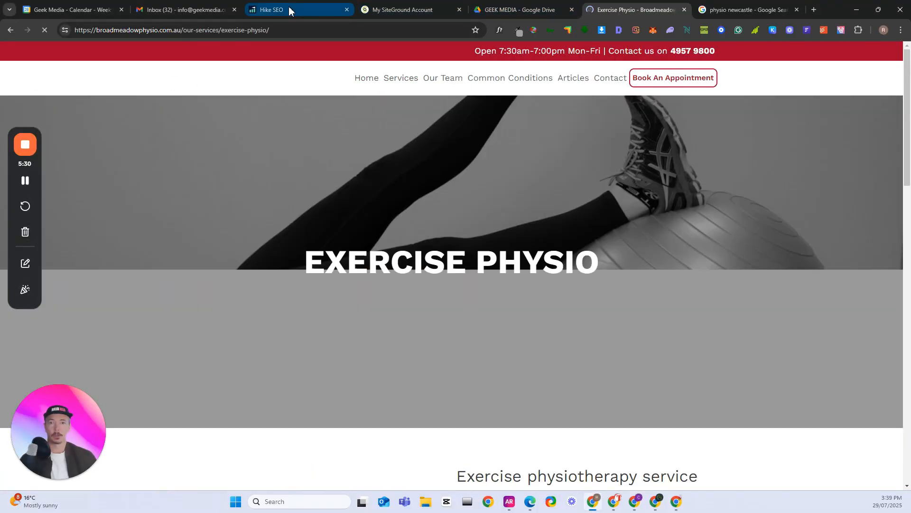
left_click(289, 10)
scroll(464, 320, "down", 2)
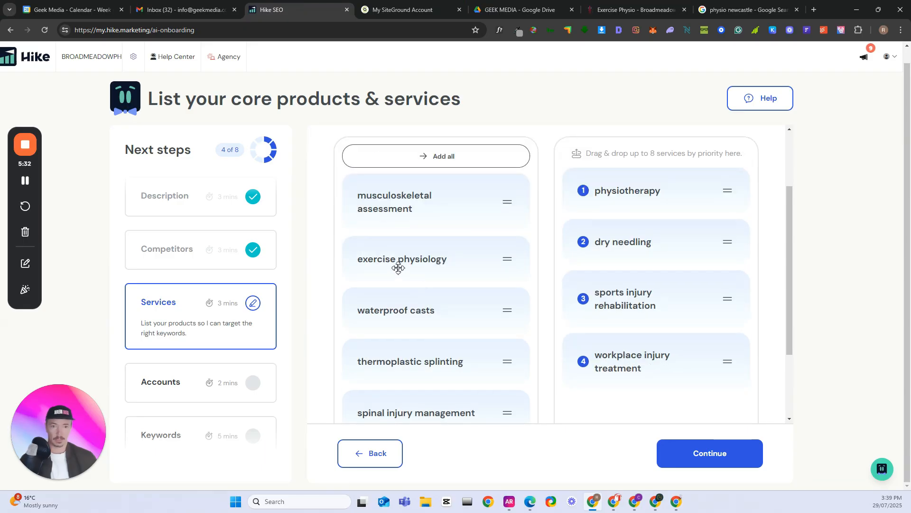
left_click_drag(398, 260, 617, 407)
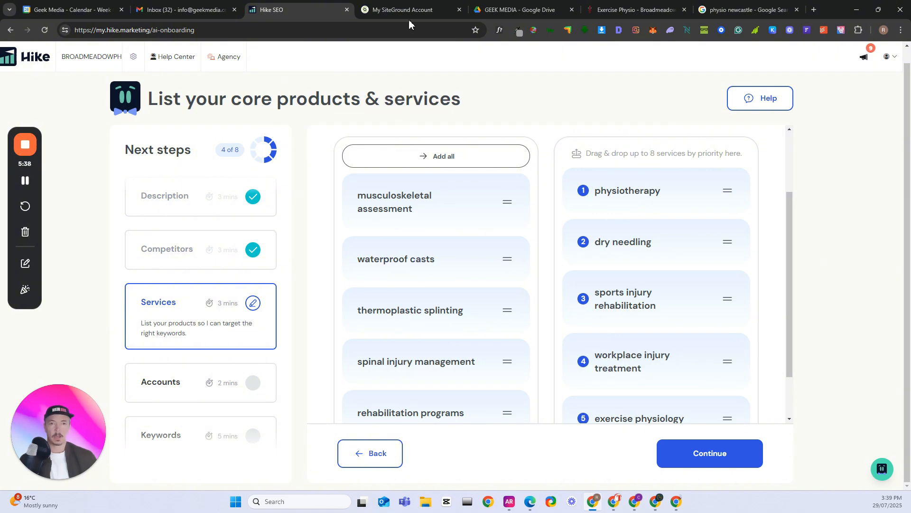
Check the common conditions and Sports Injuries page on the Broadmeadow site, and add spinal injury management as the sixth prioritised service
left_click(640, 11)
mouse_move(393, 87)
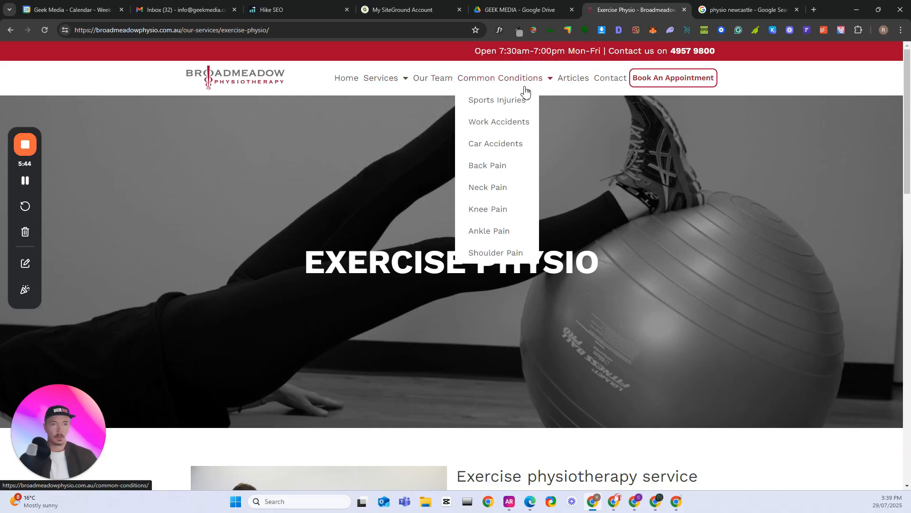
left_click(509, 101)
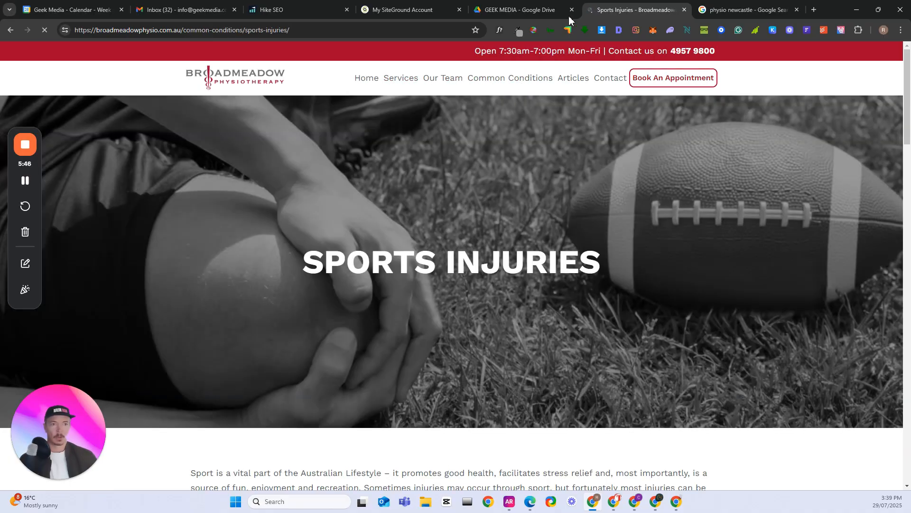
left_click(522, 10)
left_click(280, 9)
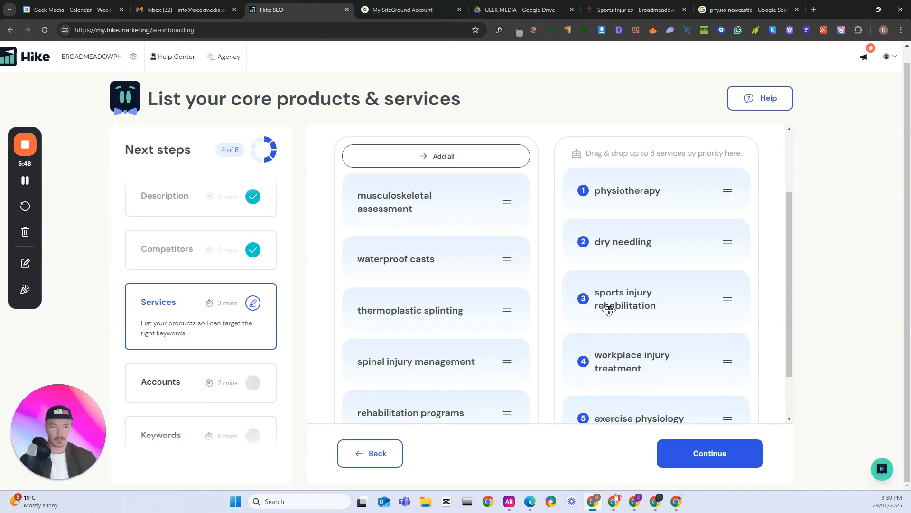
scroll(402, 225, "down", 2)
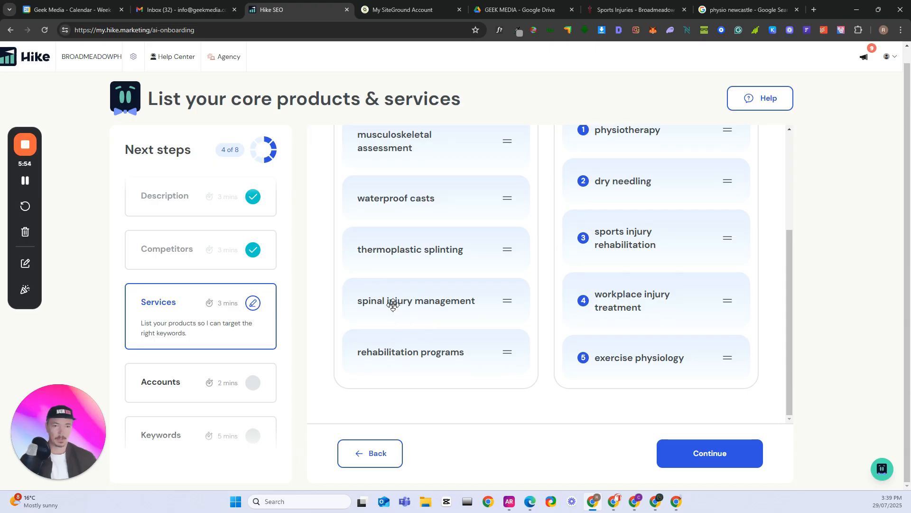
left_click_drag(394, 302, 626, 388)
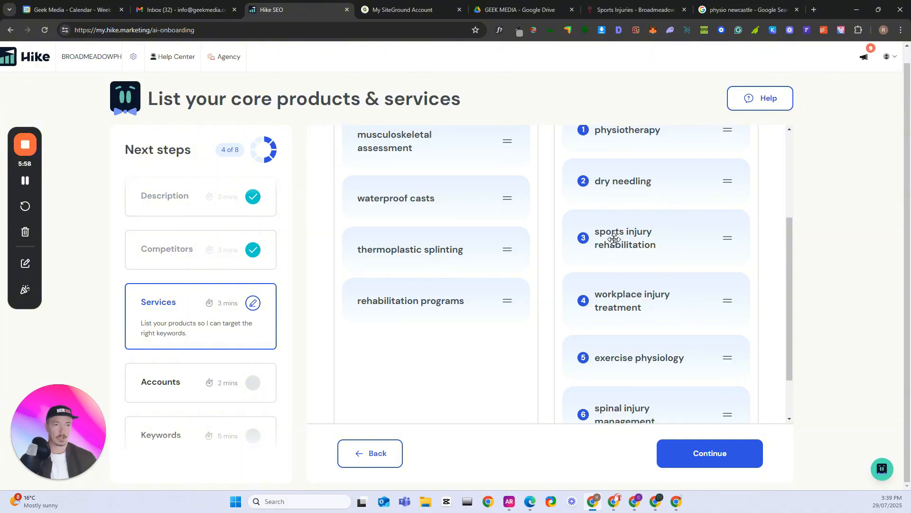
Submit the prioritised services and confirm that everything looks good, continuing to the Google accounts question
scroll(419, 345, "down", 1)
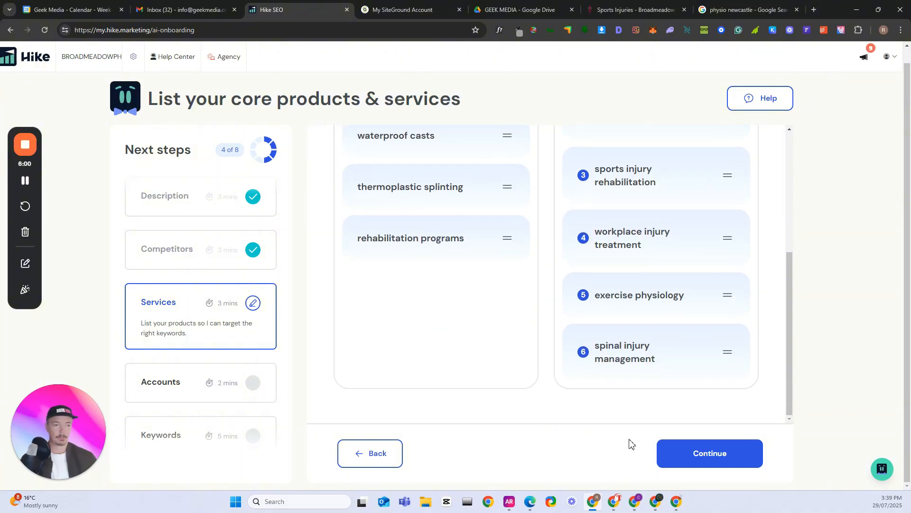
left_click(702, 455)
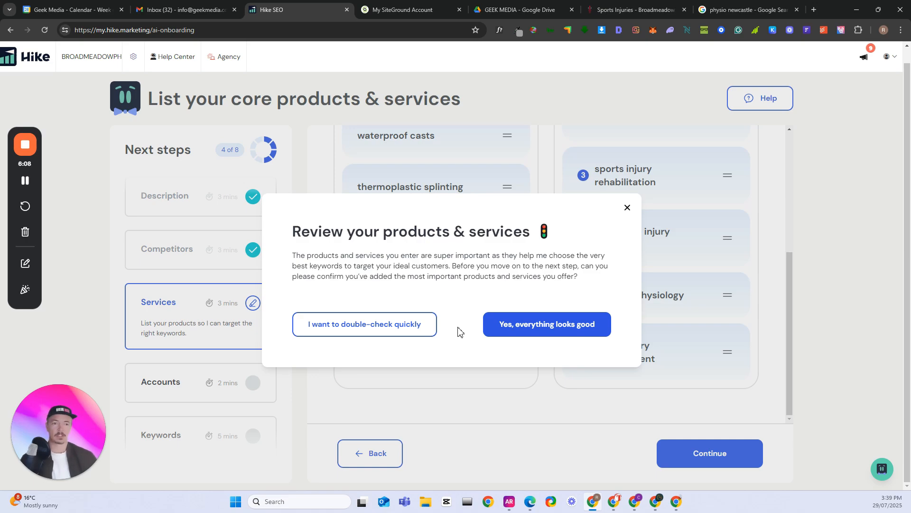
left_click(555, 332)
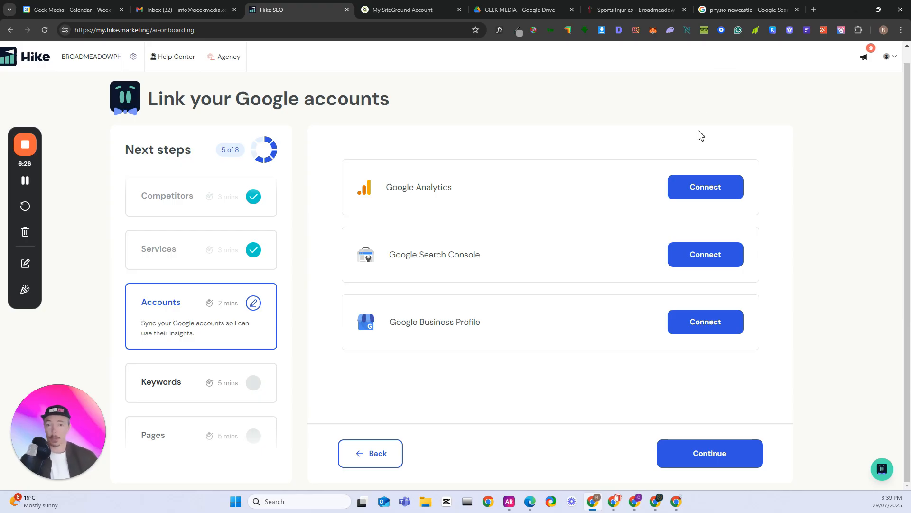
Start connecting Google Analytics, choose the agency's Google account and allow SEO Platform to access it
left_click(703, 189)
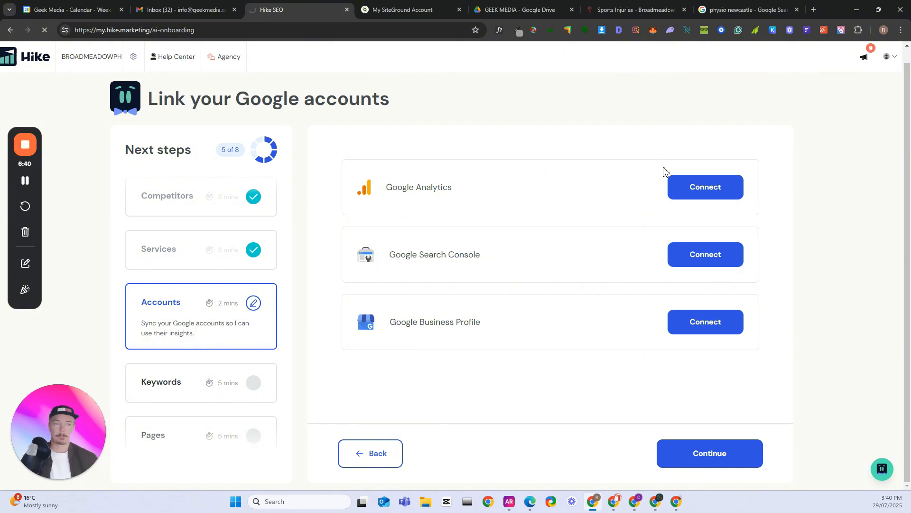
left_click(708, 190)
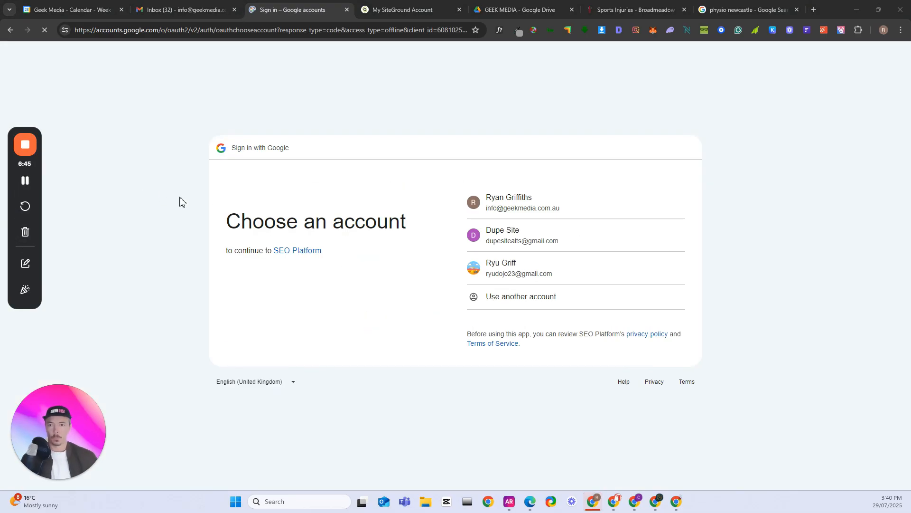
left_click(519, 207)
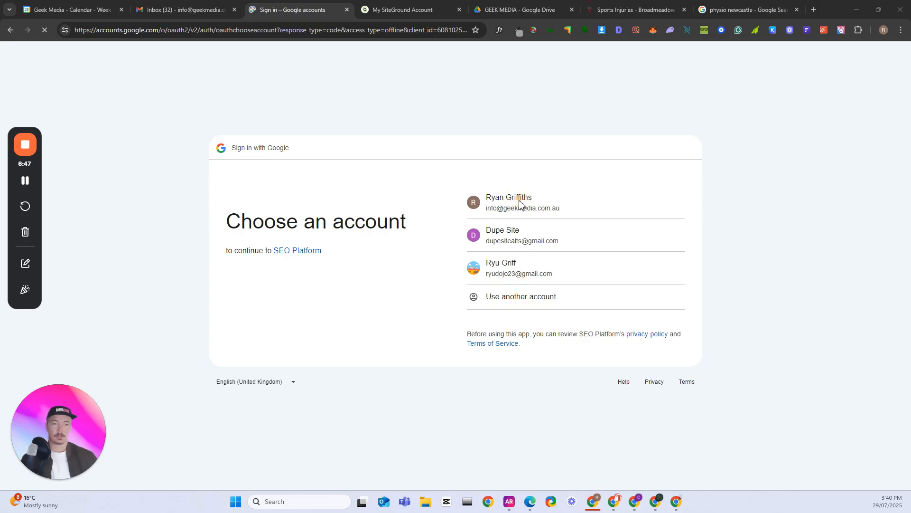
left_click(518, 206)
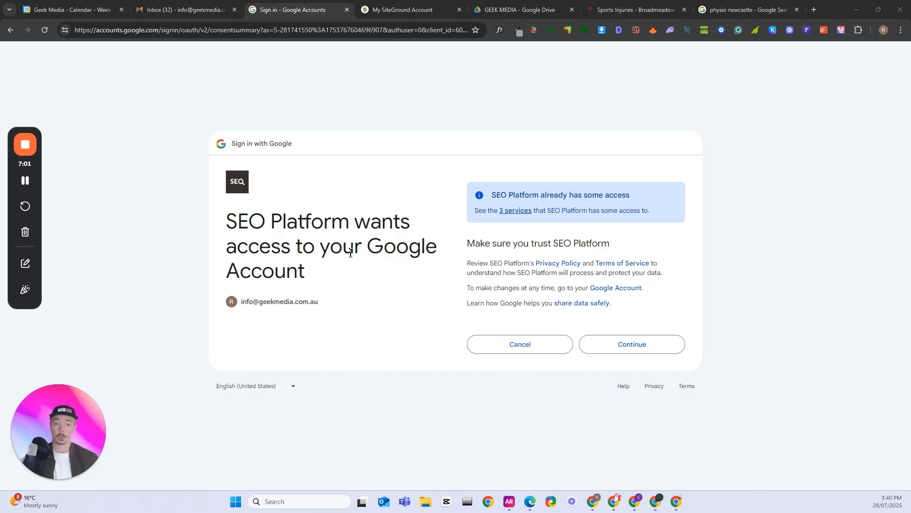
left_click(643, 350)
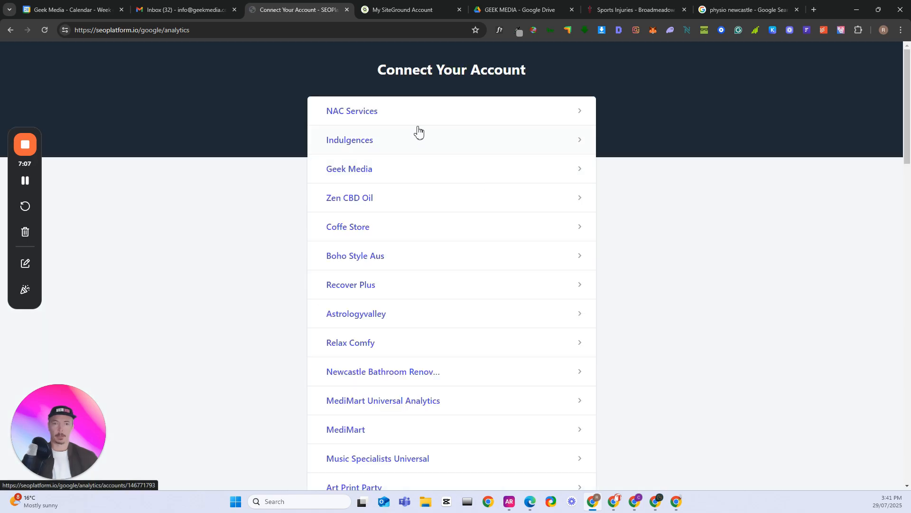
Find the Broadmeadow Physiotherapy account in the Analytics account list and connect its GA4 property
scroll(530, 237, "down", 2)
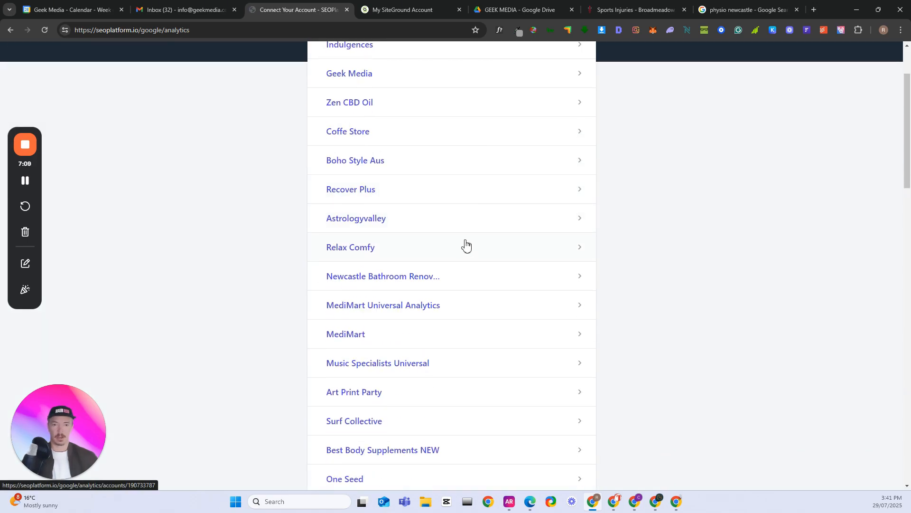
scroll(465, 244, "down", 4)
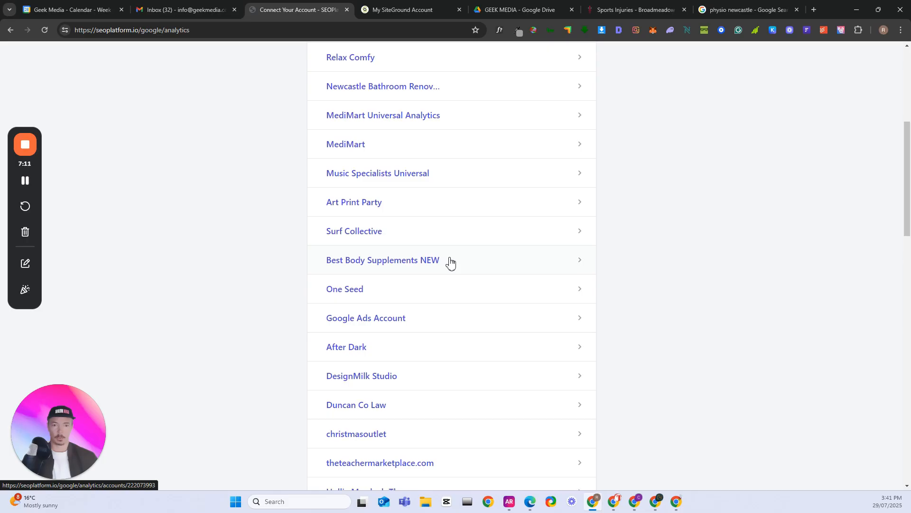
scroll(449, 267, "down", 3)
scroll(449, 267, "down", 5)
scroll(447, 266, "down", 5)
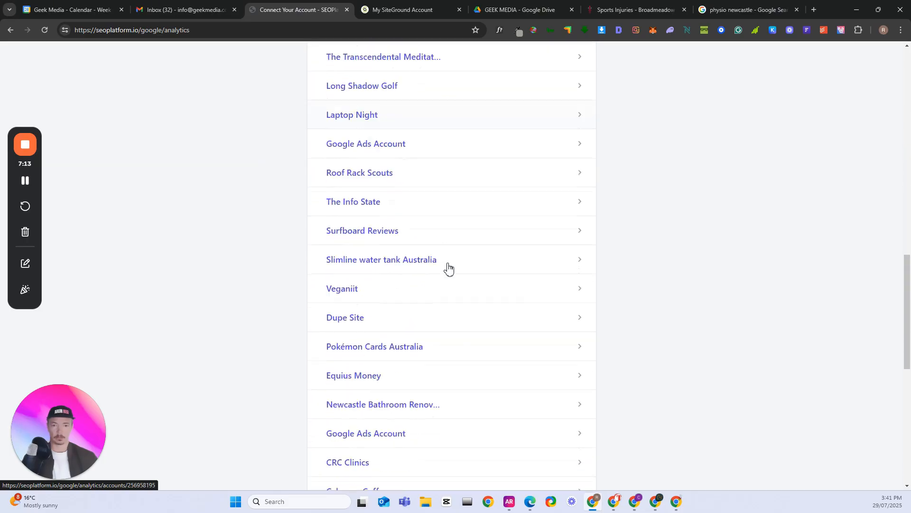
key("ctrl+f")
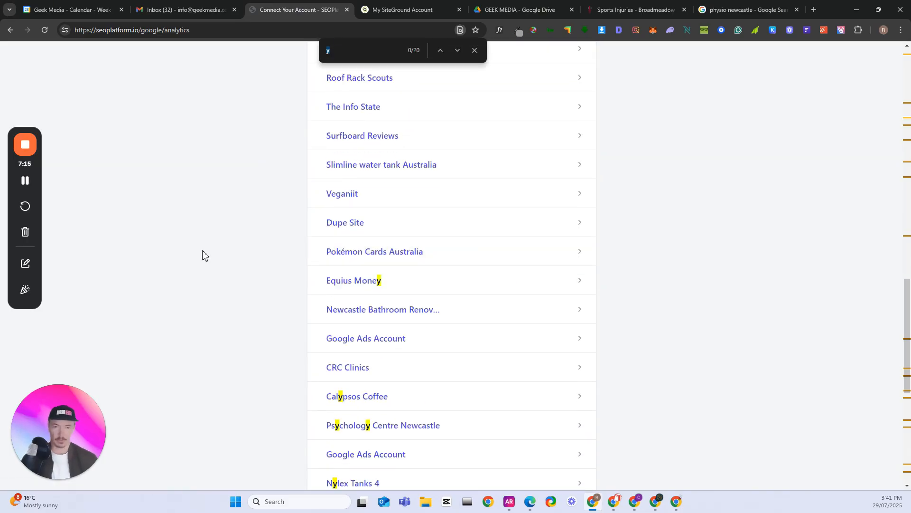
type("broad")
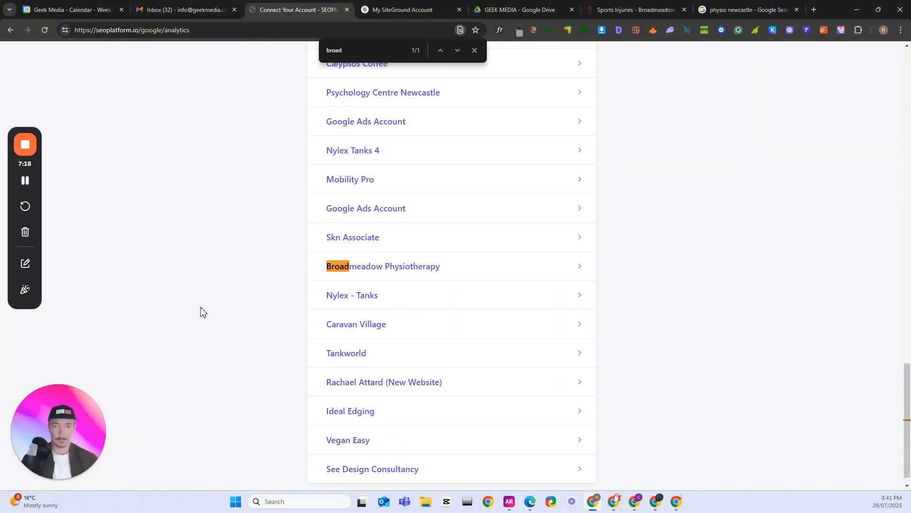
left_click(460, 269)
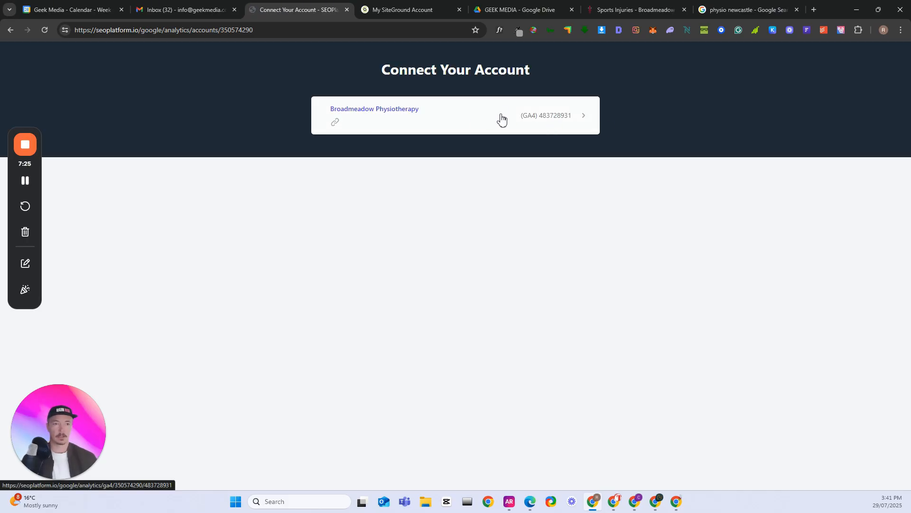
left_click(429, 117)
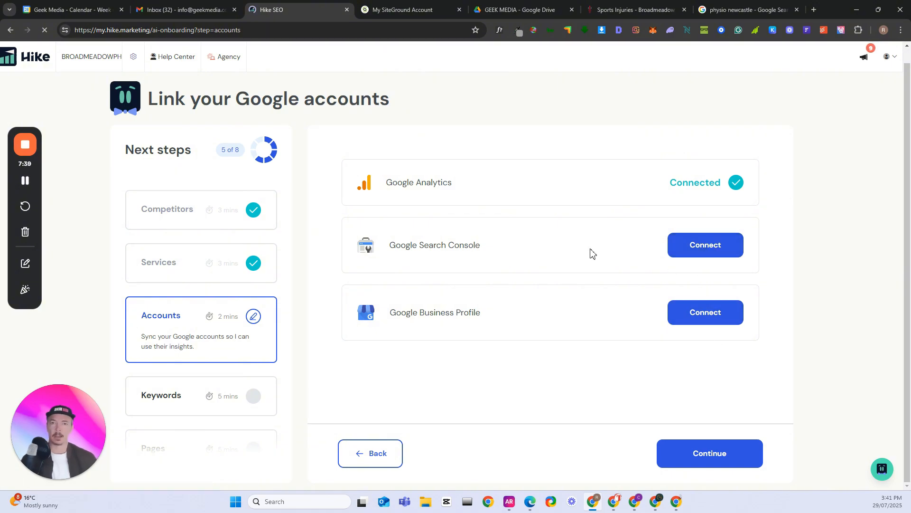
left_click(26, 182)
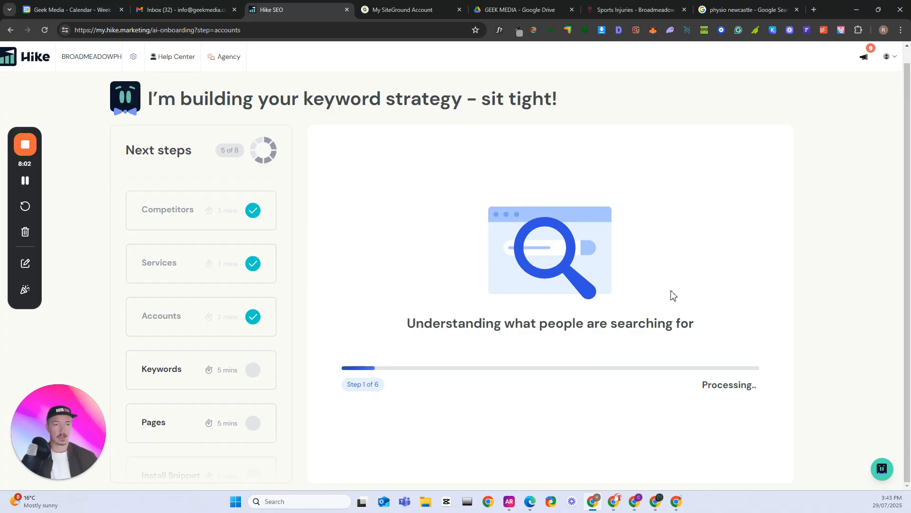
left_click(25, 181)
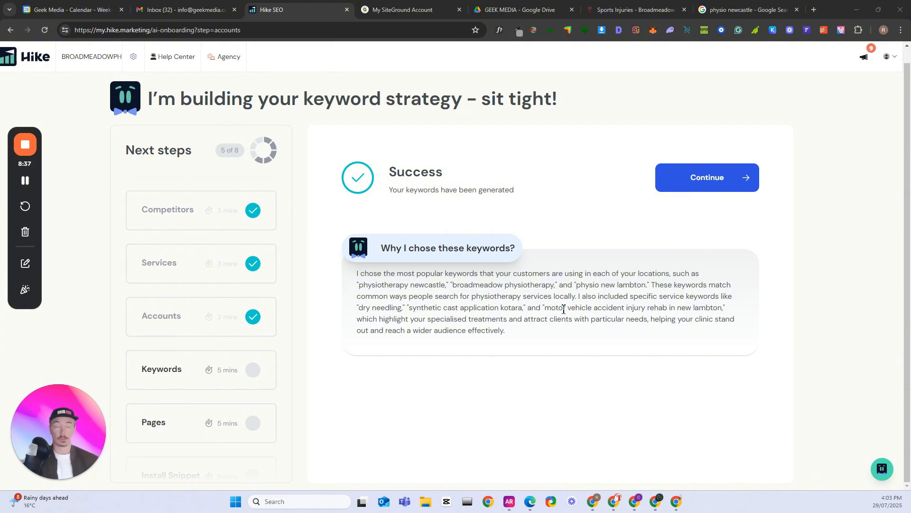
Continue to the generated keywords and deselect broadmeadow medical centre newcastle, newcastle performance physiotherapy and advanced physio newcastle
left_click(698, 184)
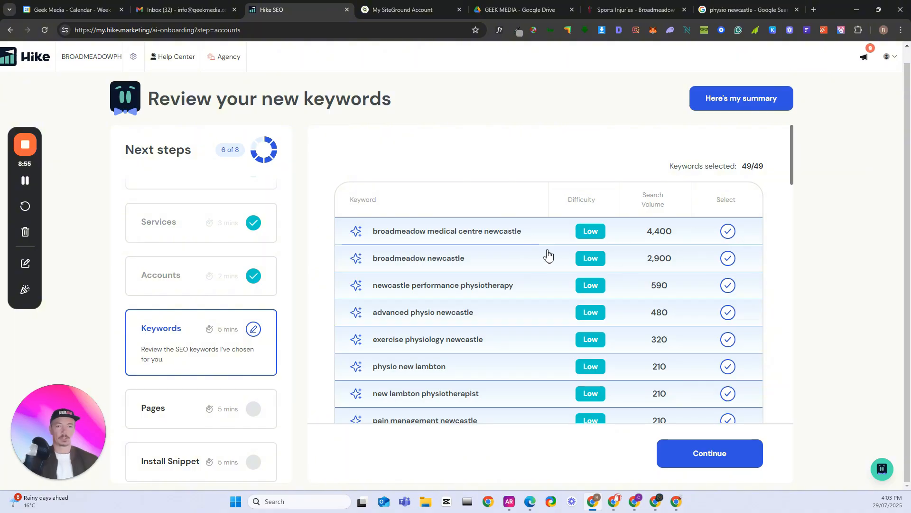
left_click(727, 260)
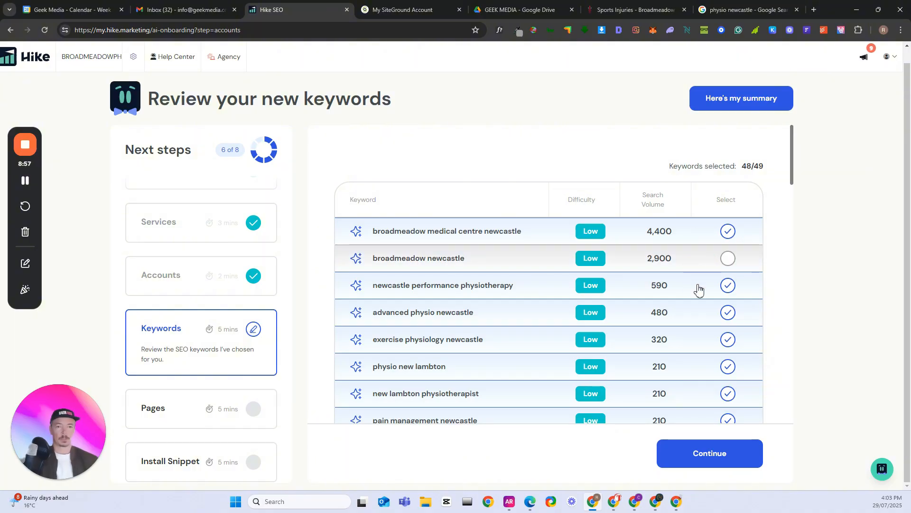
left_click(728, 258)
left_click(728, 233)
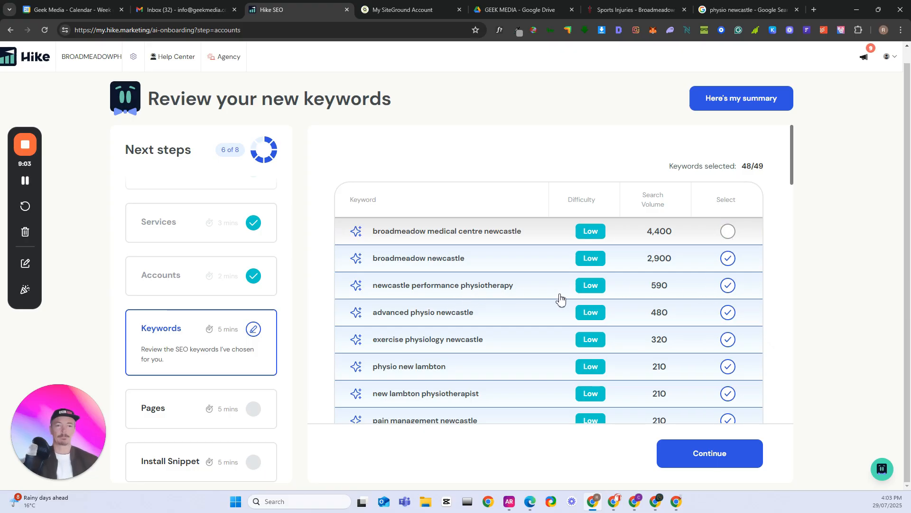
left_click(727, 286)
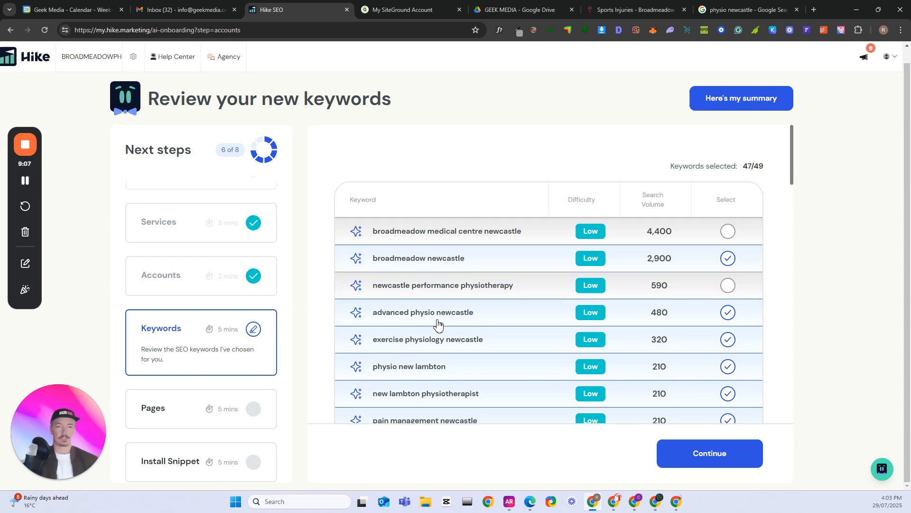
left_click(727, 313)
Deselect the keywords pain management newcastle, trigger point dry needling new lambton and trigger point dry needling kotara
scroll(617, 316, "down", 2)
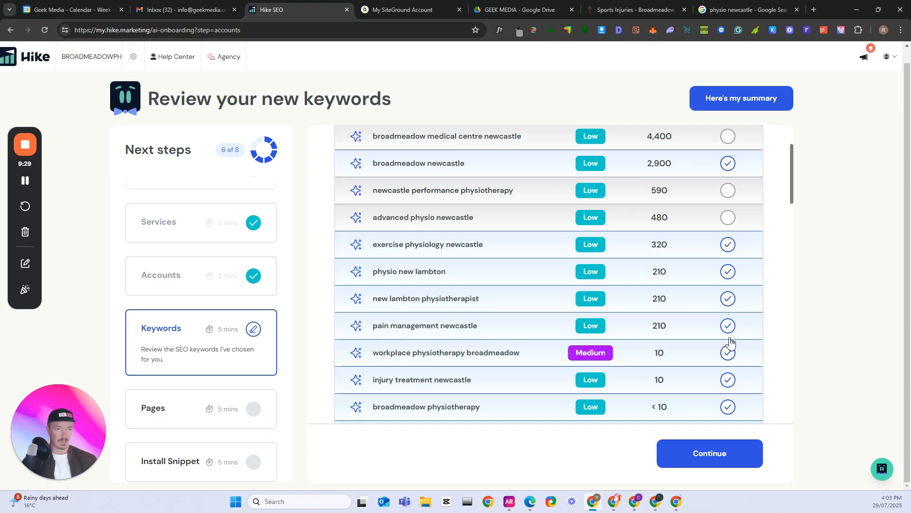
left_click(727, 324)
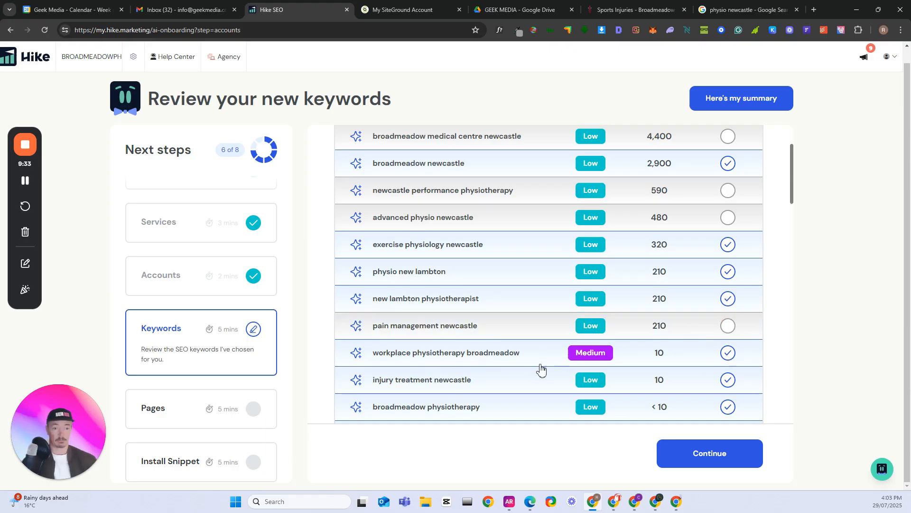
scroll(527, 370, "down", 1)
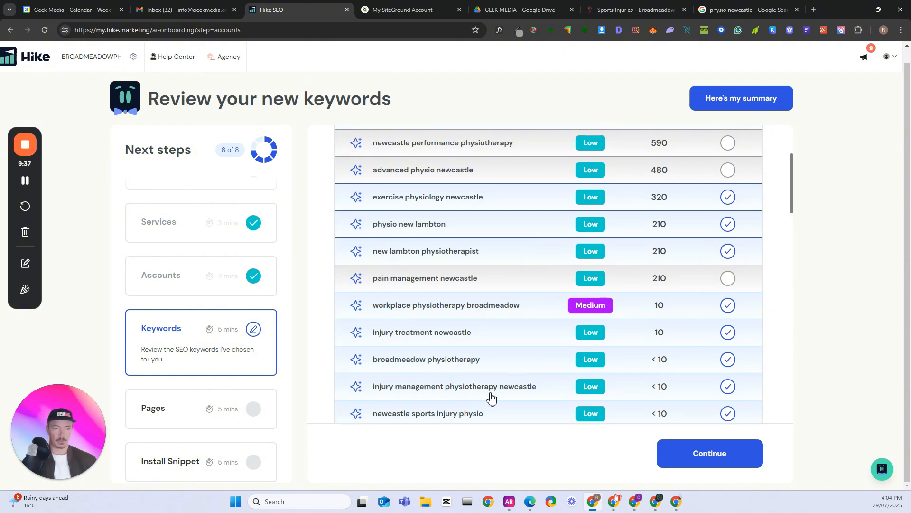
scroll(489, 396, "down", 2)
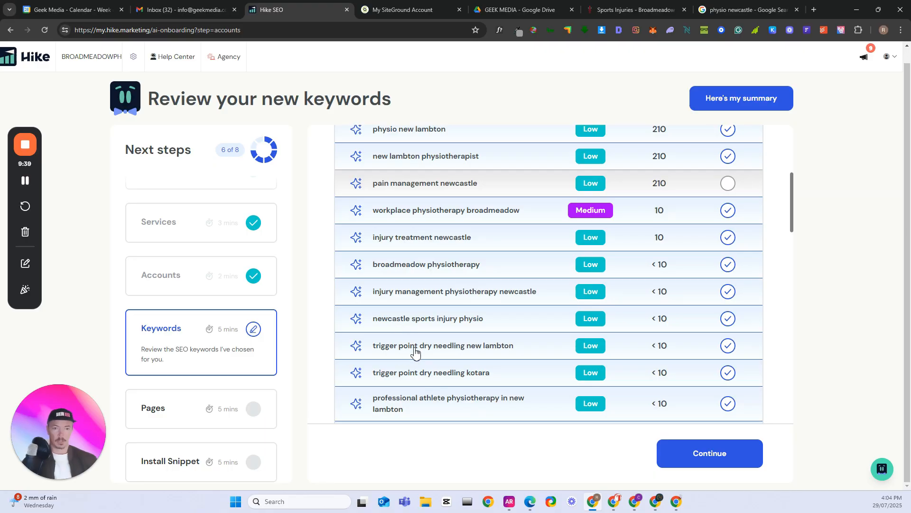
left_click(728, 346)
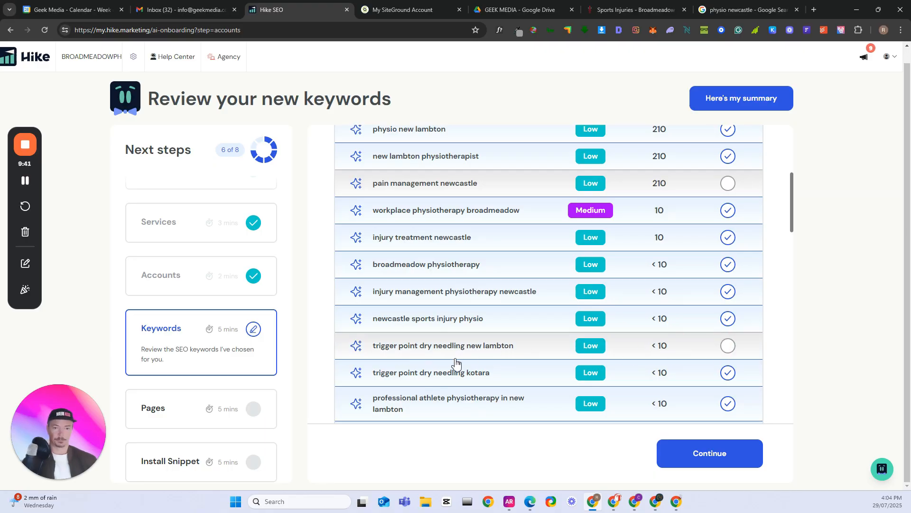
scroll(511, 367, "down", 1)
left_click(728, 324)
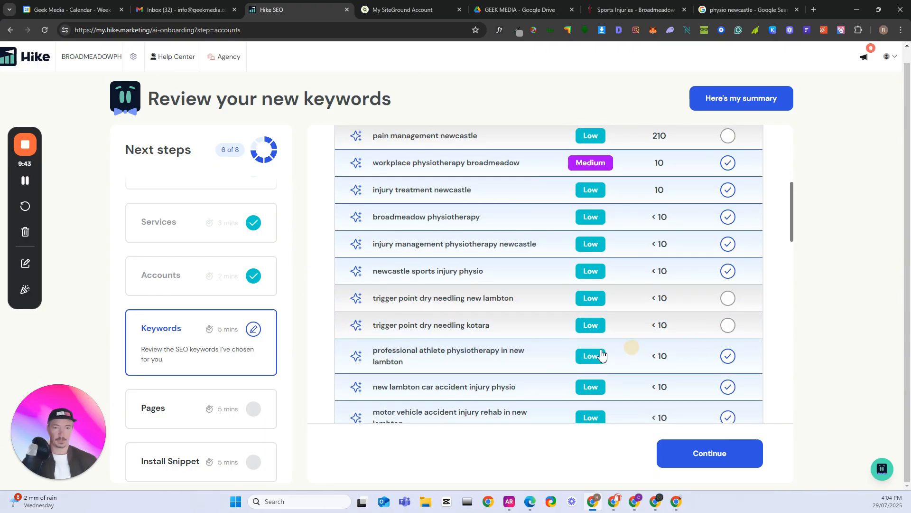
Review the remaining keywords and deselect thermoplastic splinting services in kotara and team physiotherapist in new lambton
scroll(570, 356, "down", 1)
scroll(564, 345, "down", 12)
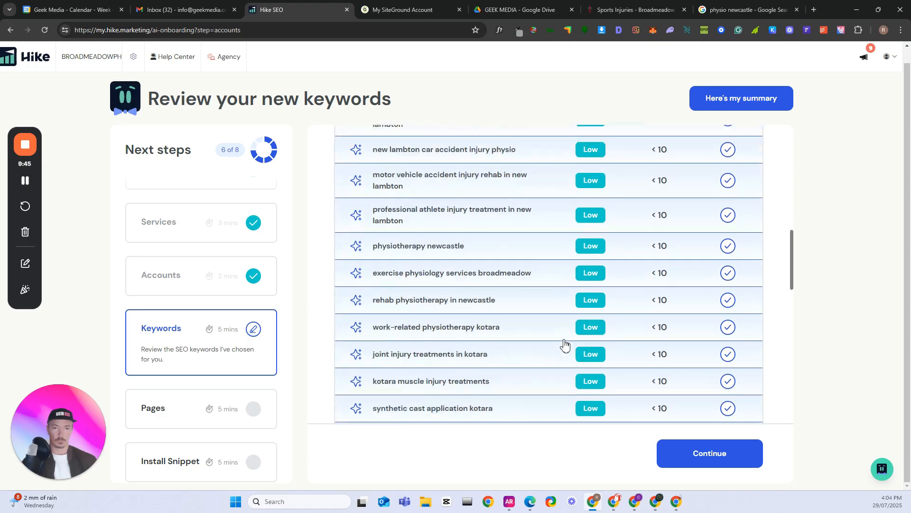
scroll(567, 344, "down", 2)
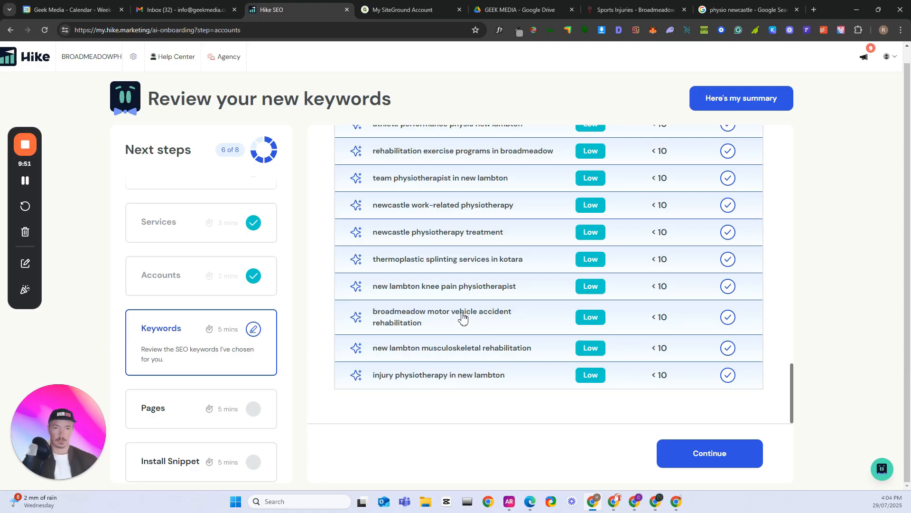
scroll(451, 294, "up", 1)
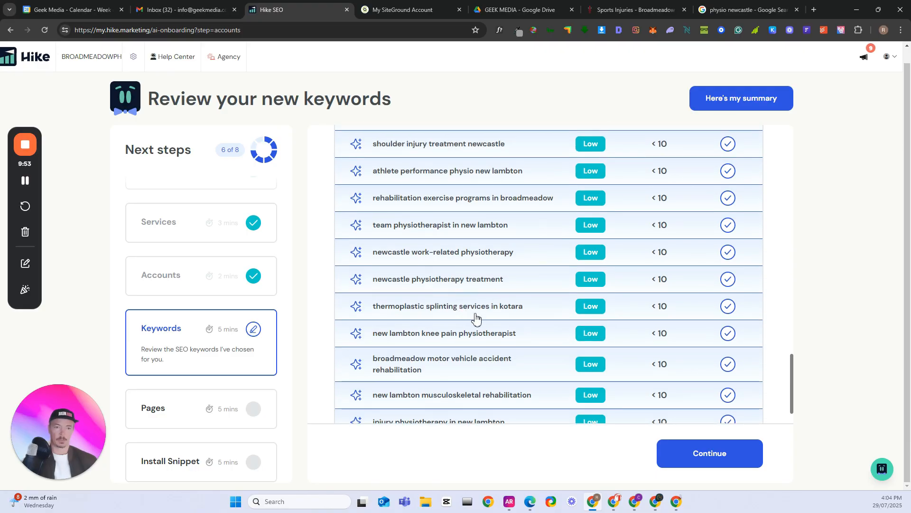
left_click(727, 306)
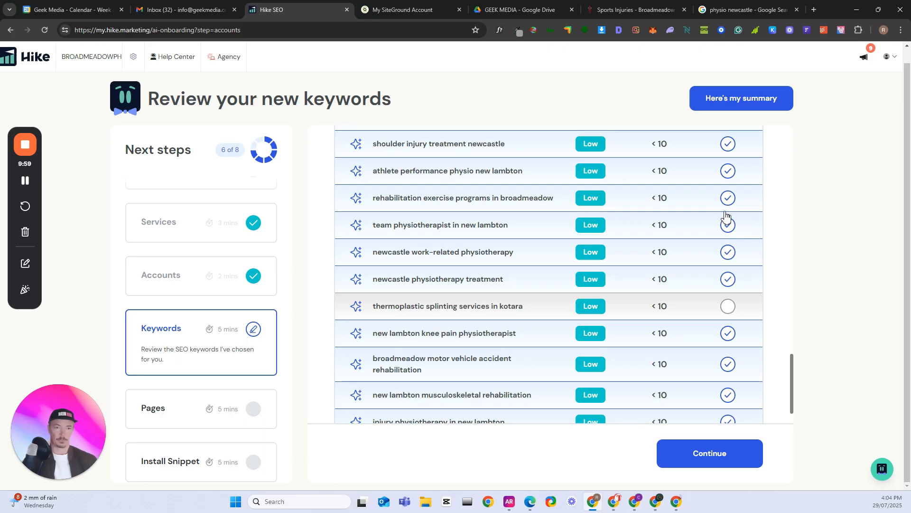
left_click(730, 228)
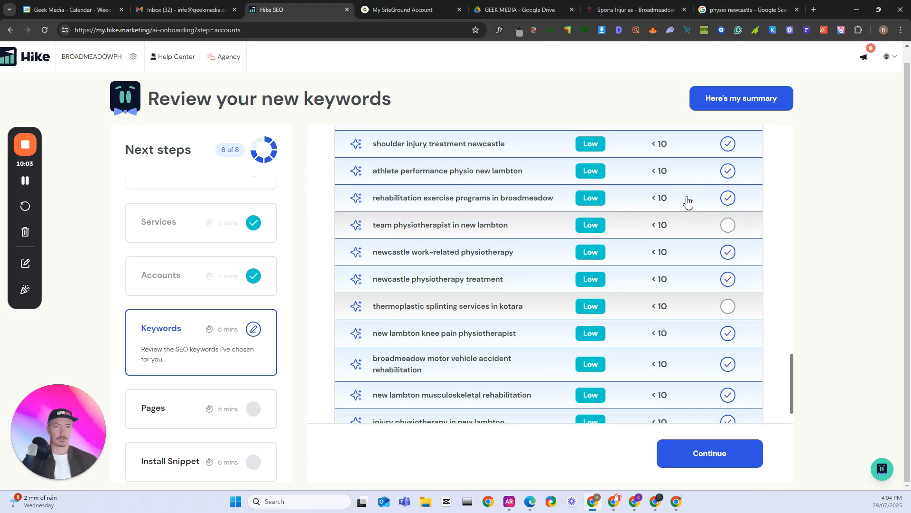
left_click(25, 183)
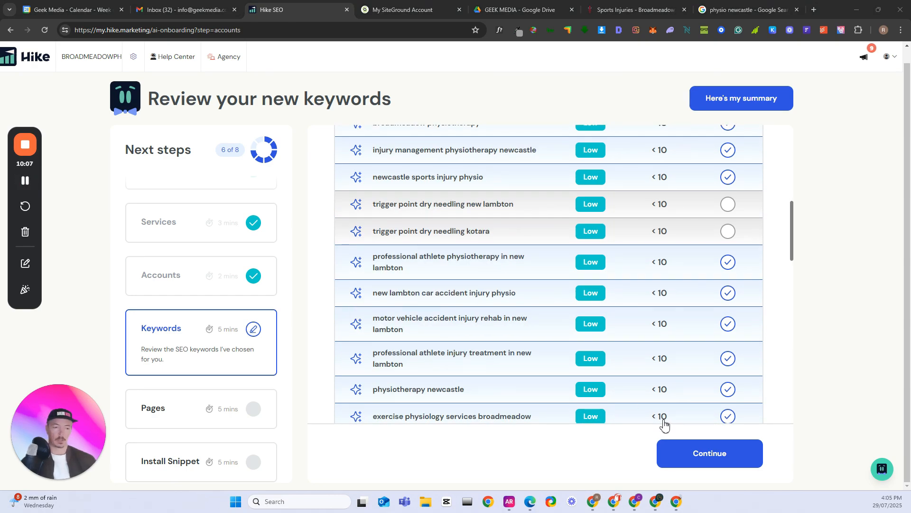
Continue from the keyword review and submit the feedback "They were competitor business names" as the reason for the removed keywords
left_click(710, 459)
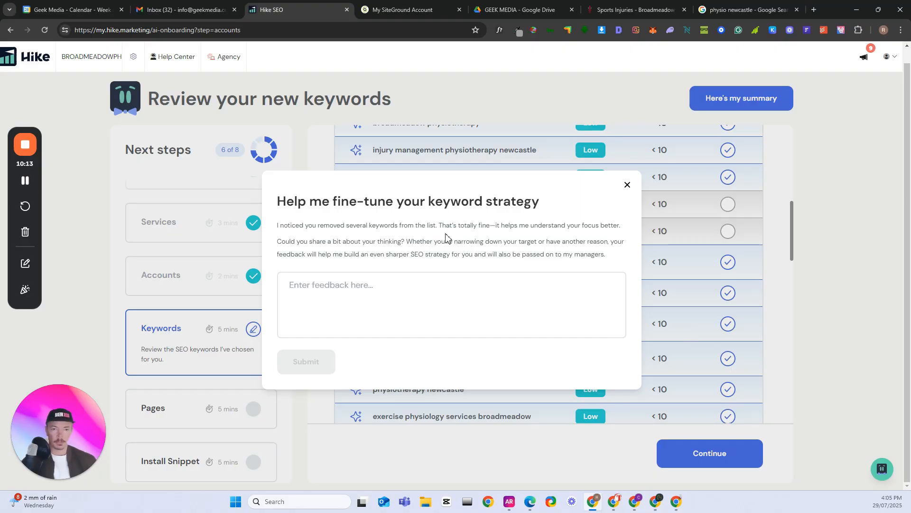
left_click(342, 293)
type("They ")
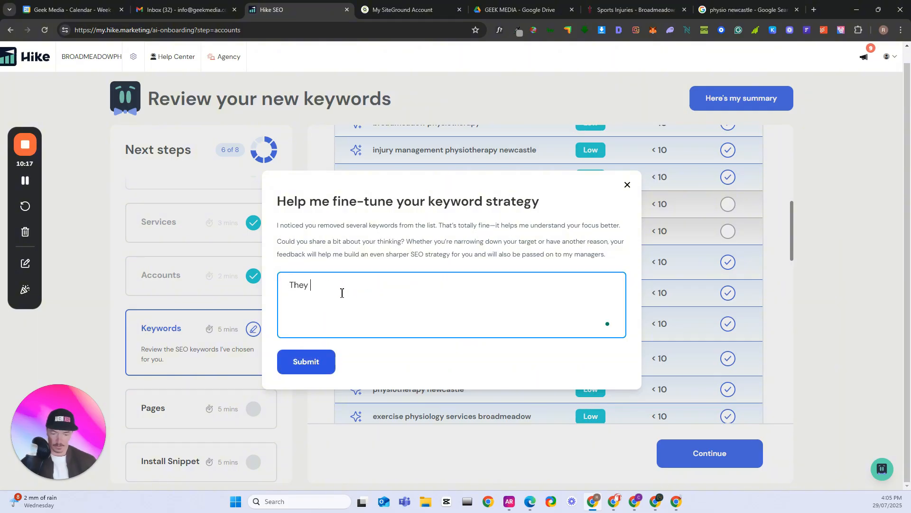
type("were business names")
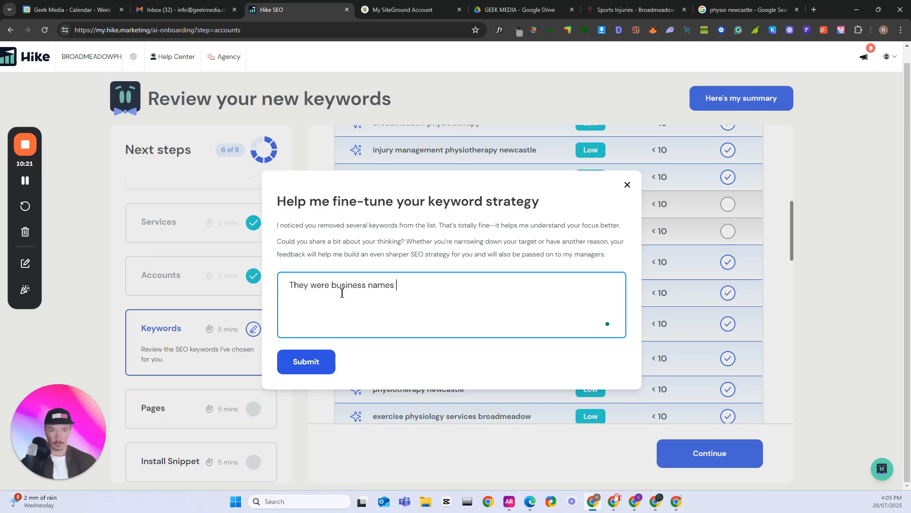
left_click(332, 286)
type("com")
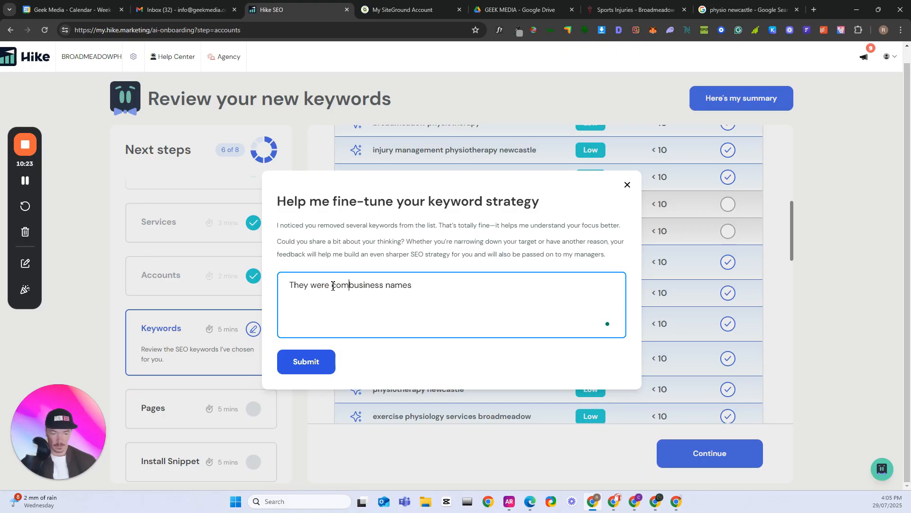
type("pet")
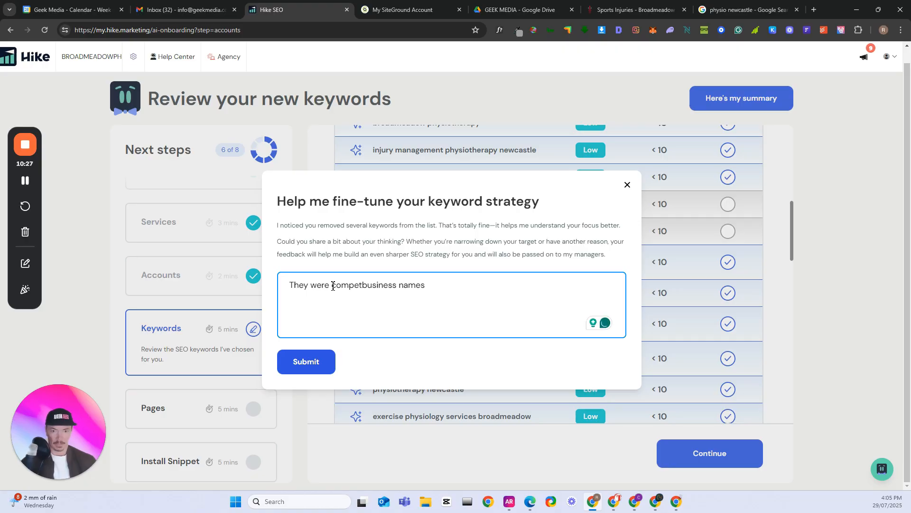
type("itor")
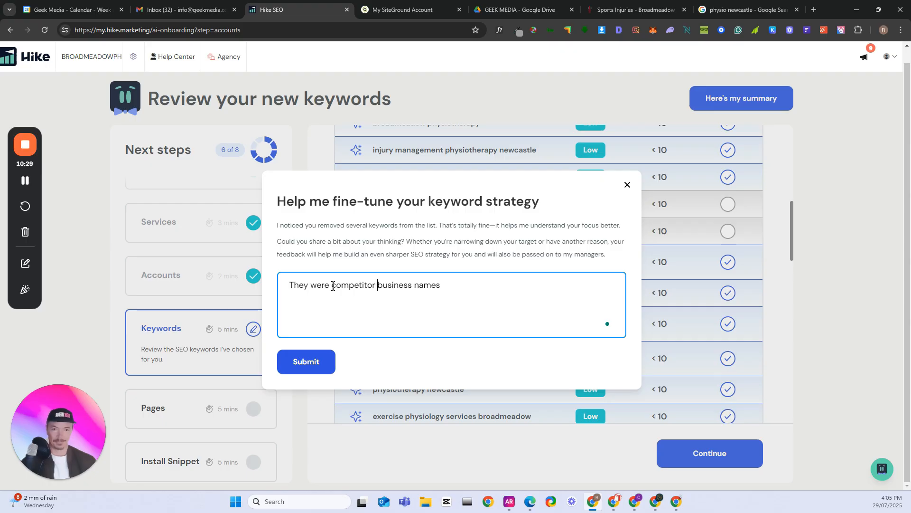
left_click(297, 368)
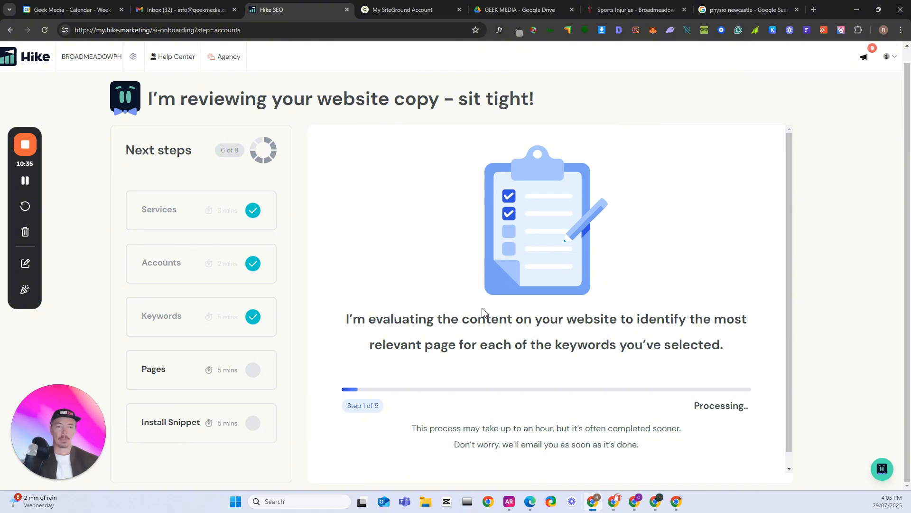
Review the keywords assigned to each page and approve the new SEO strategy as it stands
left_click(25, 180)
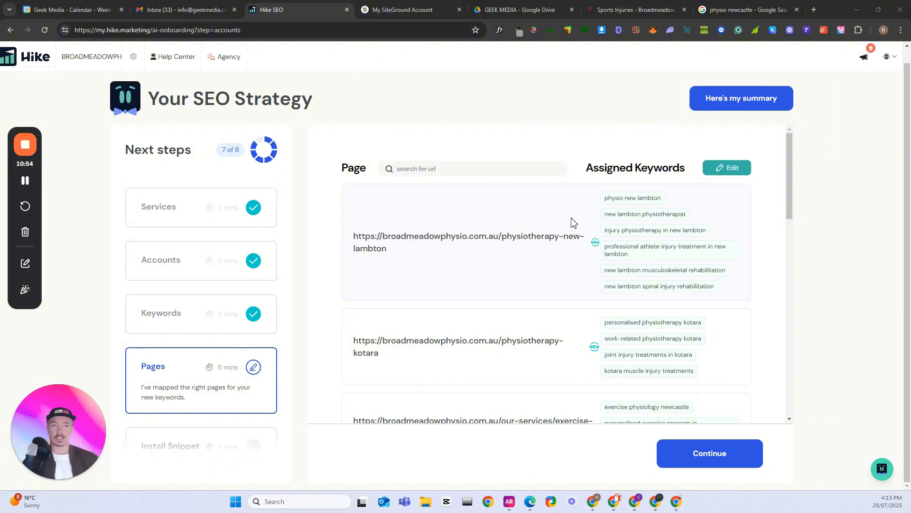
scroll(664, 298, "down", 1)
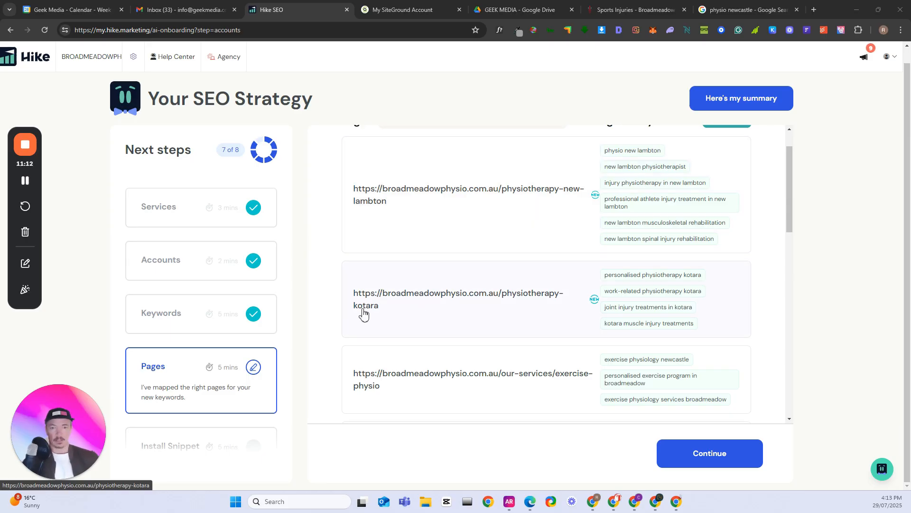
scroll(641, 333, "down", 3)
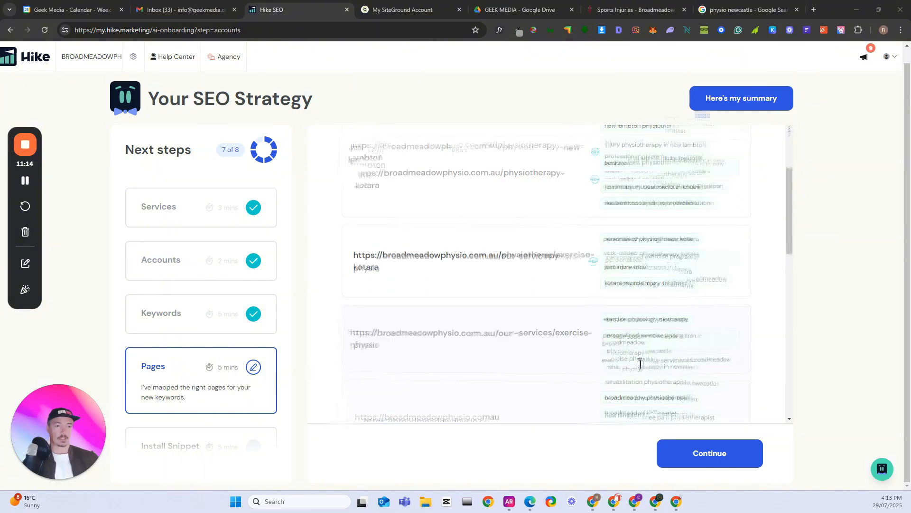
scroll(636, 355, "down", 2)
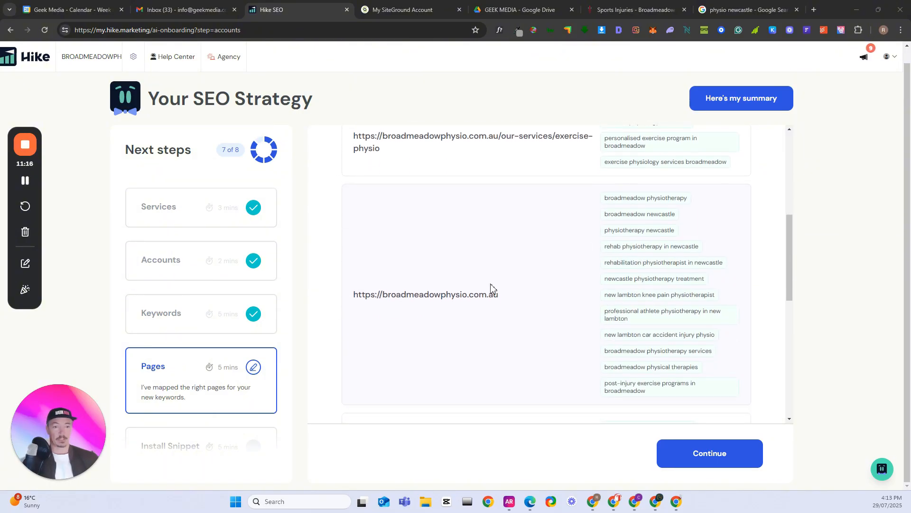
scroll(620, 325, "down", 4)
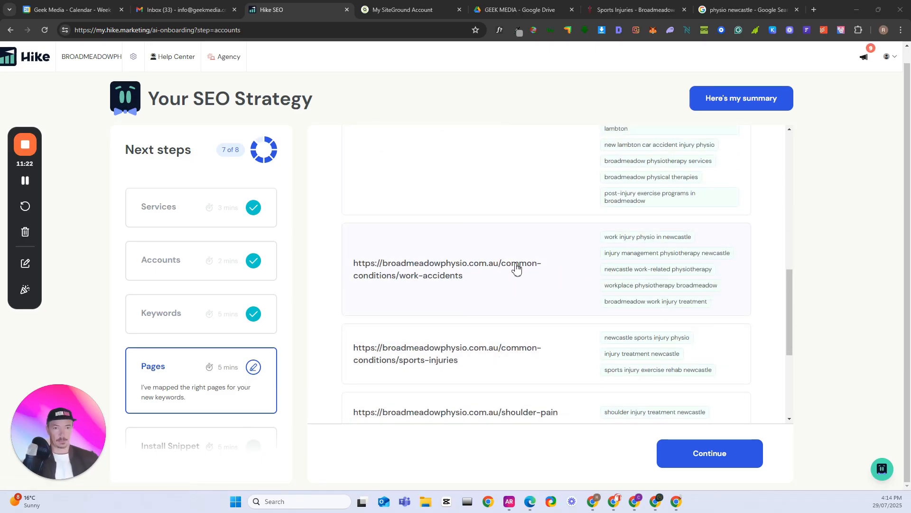
scroll(560, 278, "down", 3)
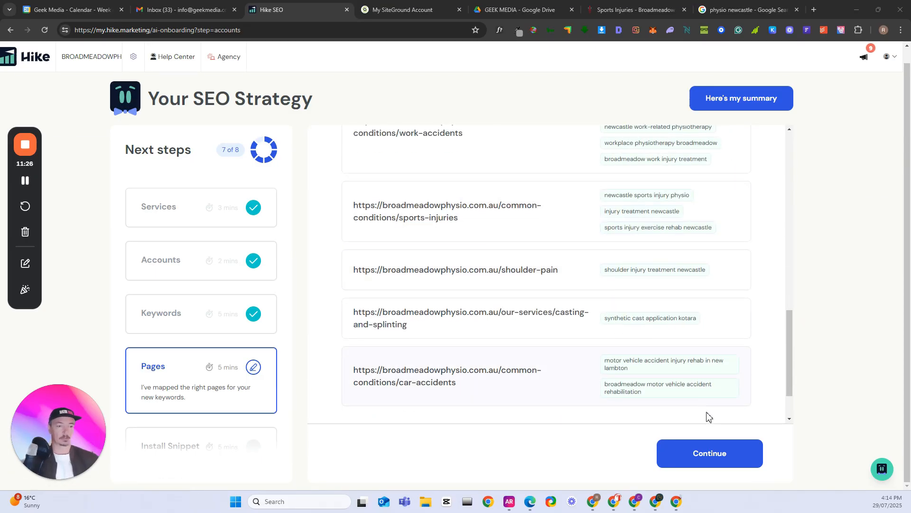
left_click(706, 458)
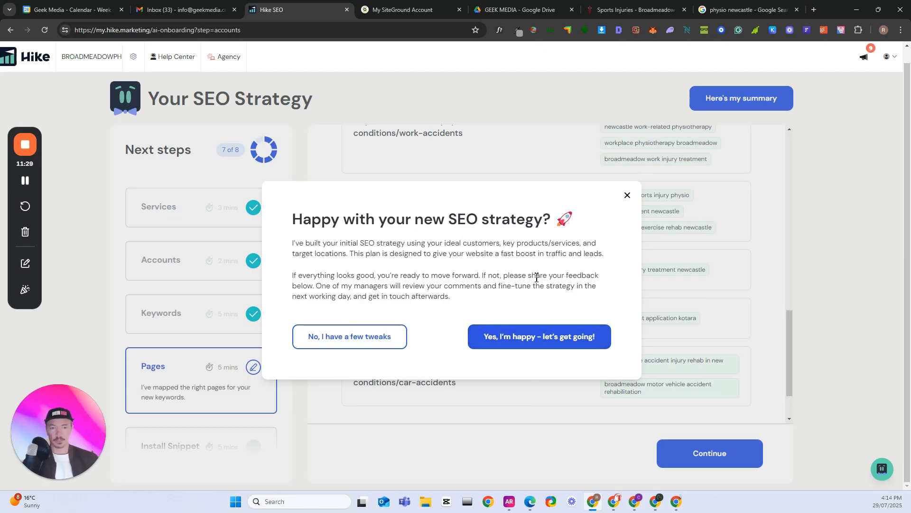
left_click(531, 340)
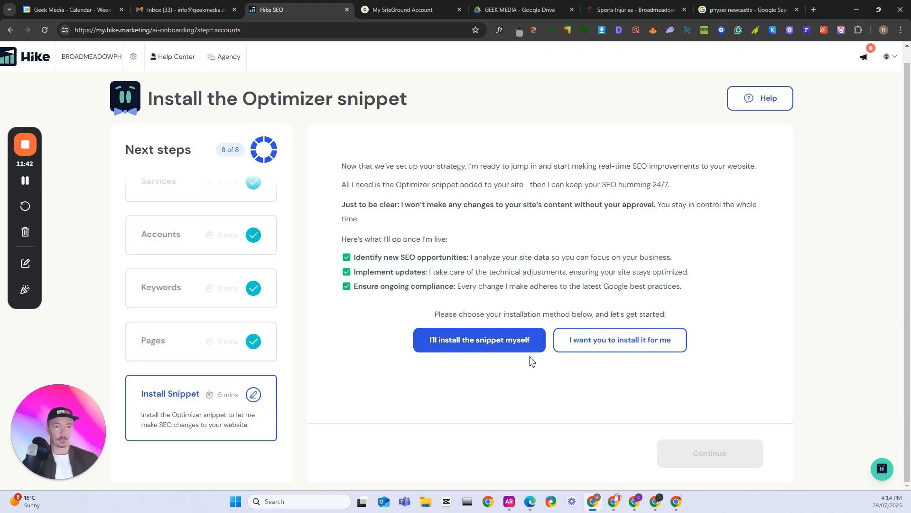
Choose to install the Optimizer snippet yourself and copy the JavaScript snippet from the WordPress instructions
left_click(481, 341)
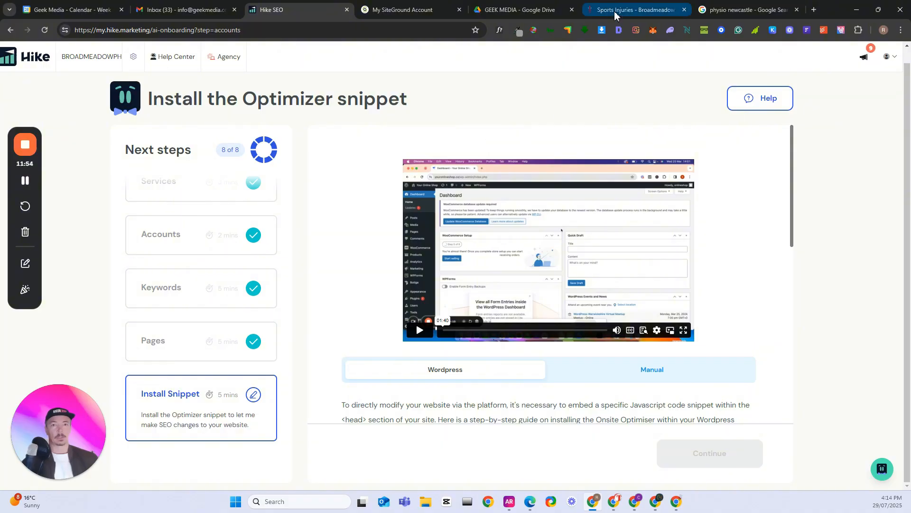
left_click(24, 185)
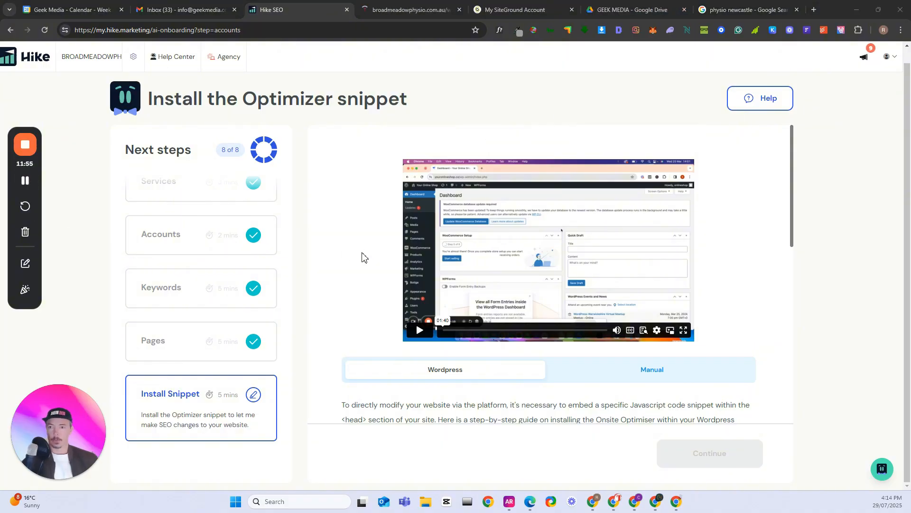
scroll(363, 257, "down", 2)
scroll(362, 256, "up", 2)
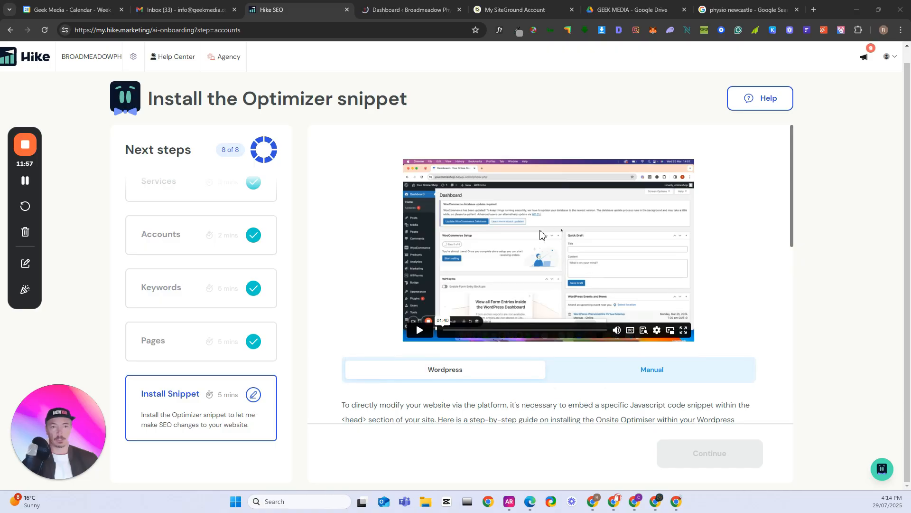
scroll(560, 289, "down", 4)
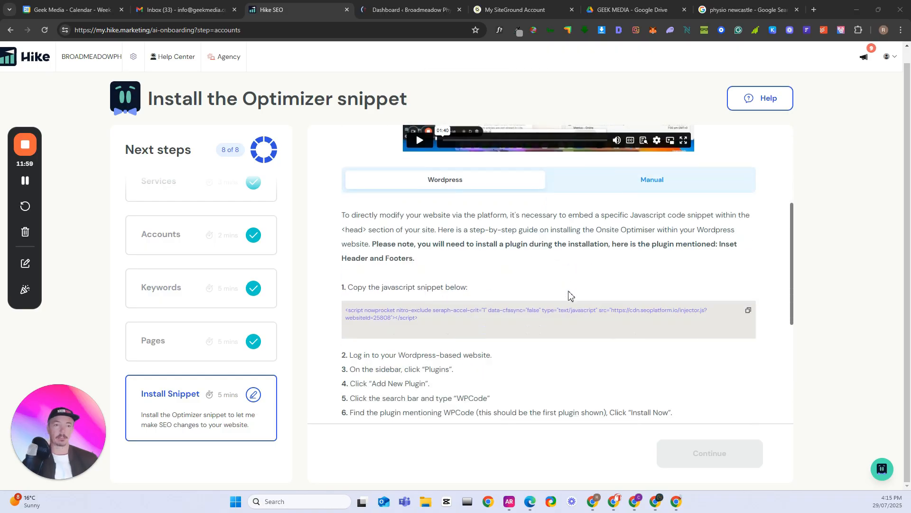
left_click(750, 311)
left_click(749, 312)
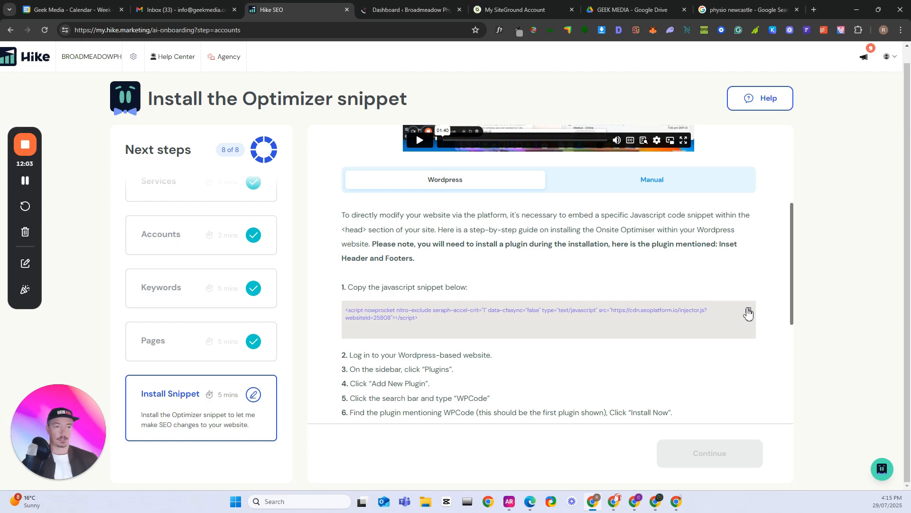
scroll(570, 305, "down", 2)
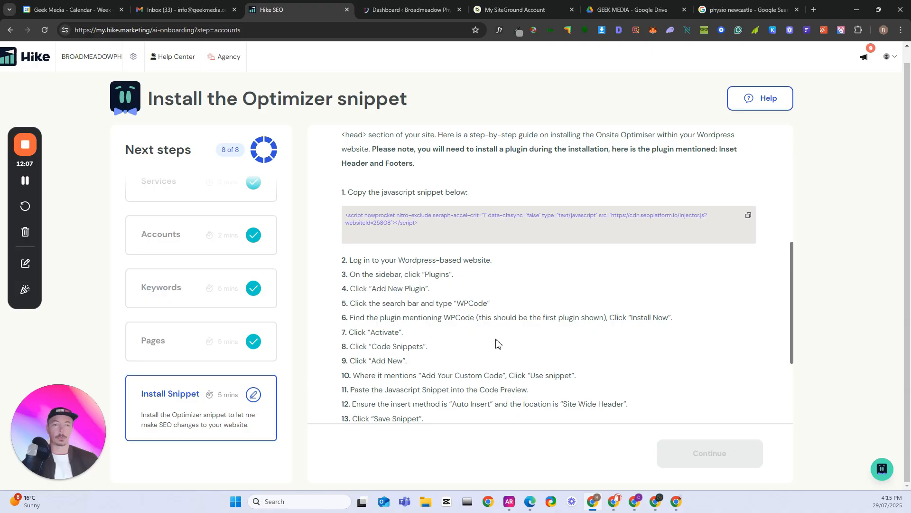
Switch to the site's WordPress dashboard and open the Header & Footer page of Code Snippets
left_click(405, 11)
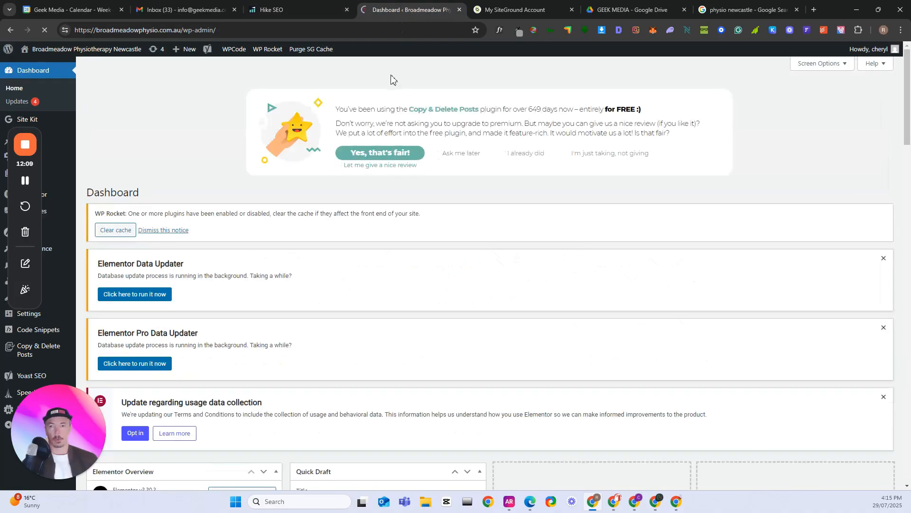
left_click(141, 172)
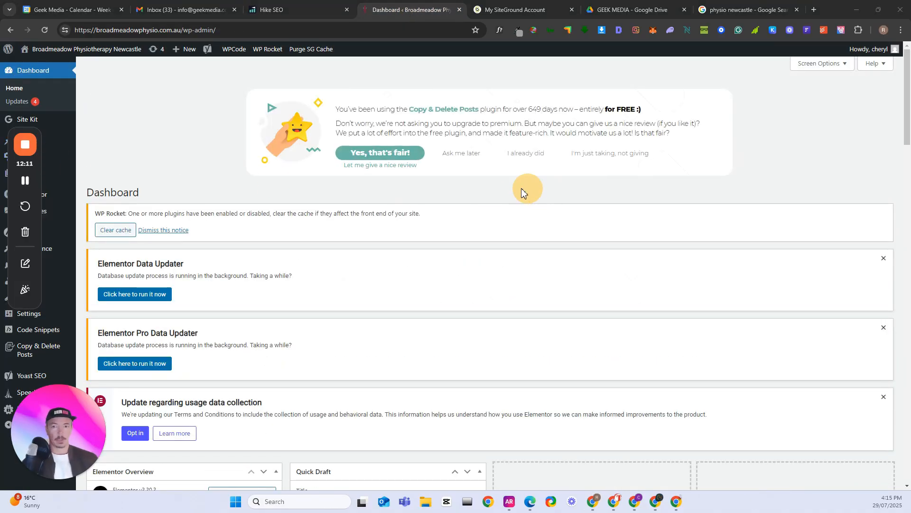
left_click_drag(38, 254, 791, 351)
mouse_move(70, 332)
scroll(59, 333, "down", 1)
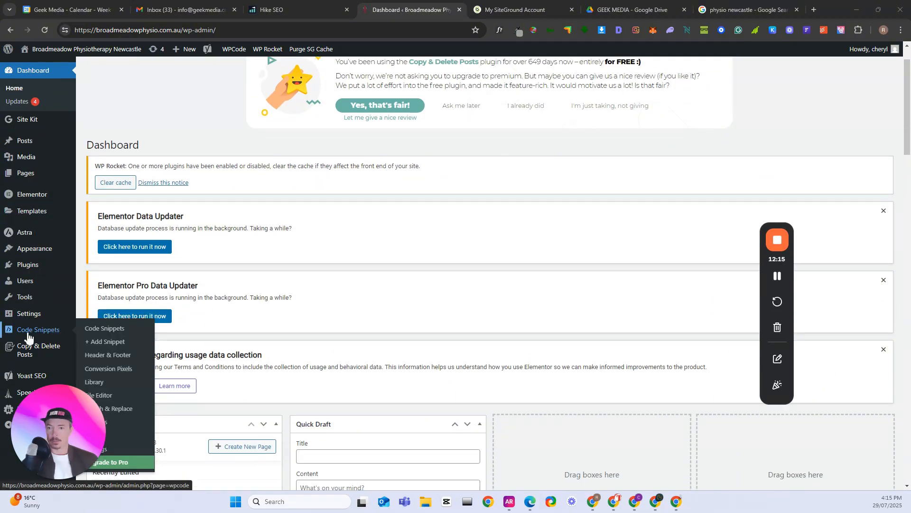
left_click(123, 356)
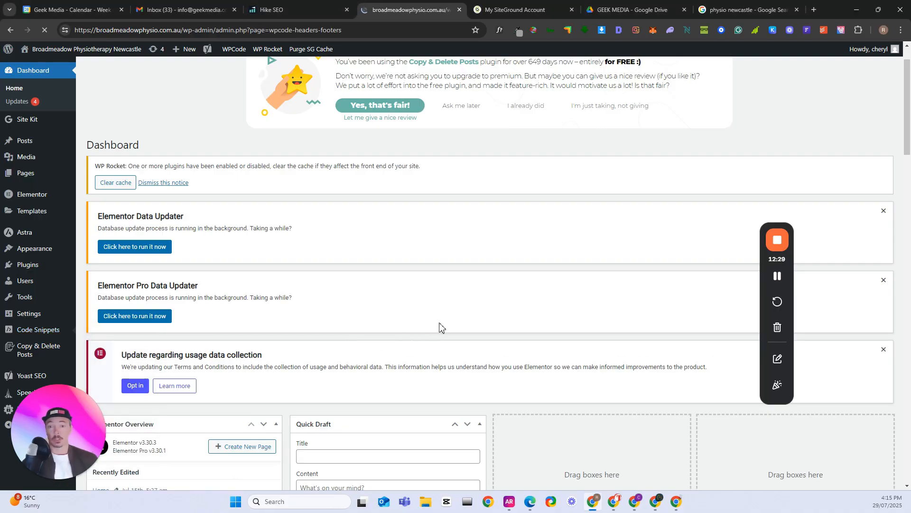
Paste the copied Optimizer script into the Header code of Global Header and Footer
scroll(502, 303, "down", 1)
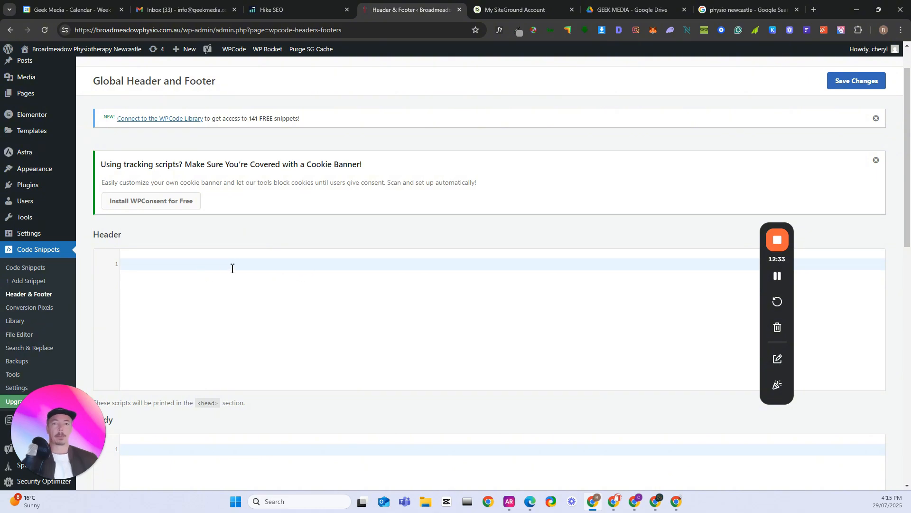
left_click(233, 266)
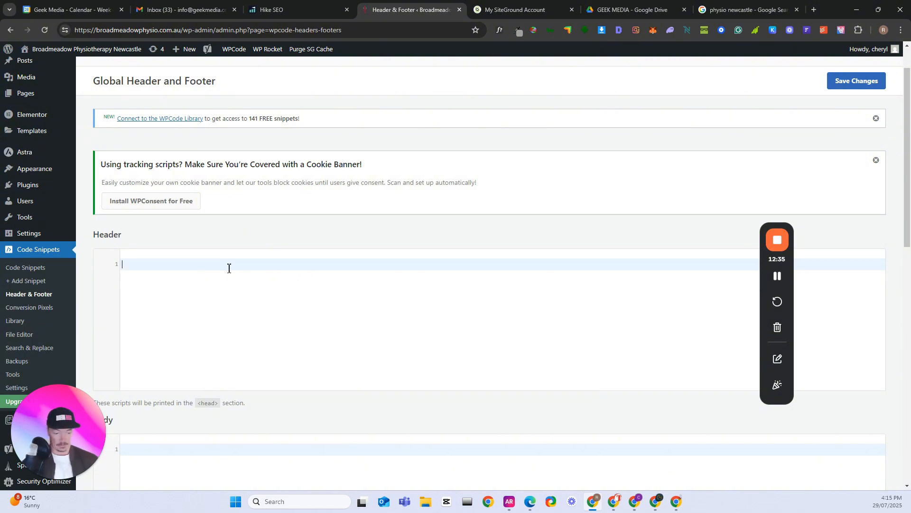
key("Return")
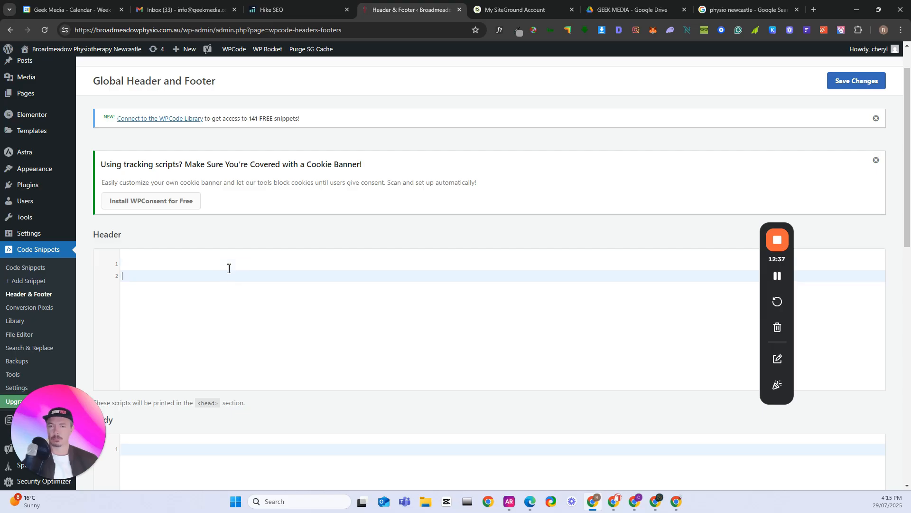
key("BackSpace")
key("ctrl+v")
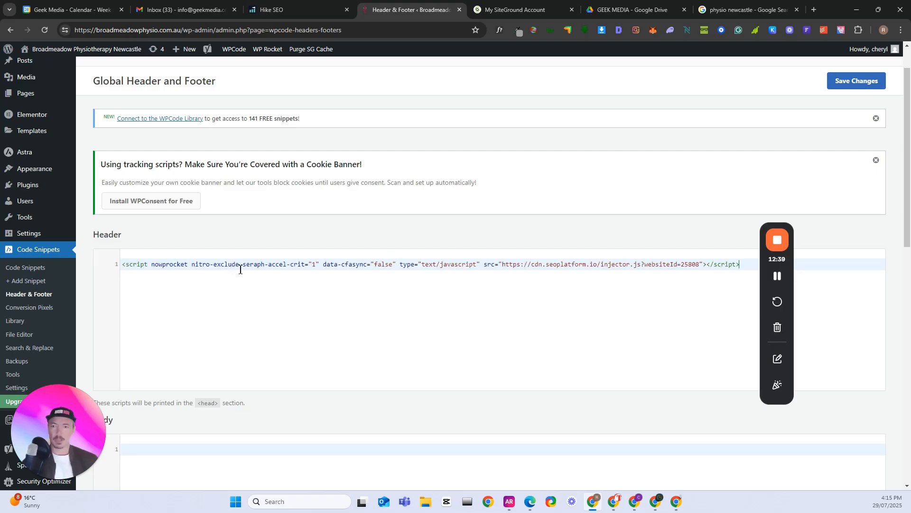
Check the remaining snippet installation instructions in Hike and return to the WordPress Header & Footer page
left_click(299, 10)
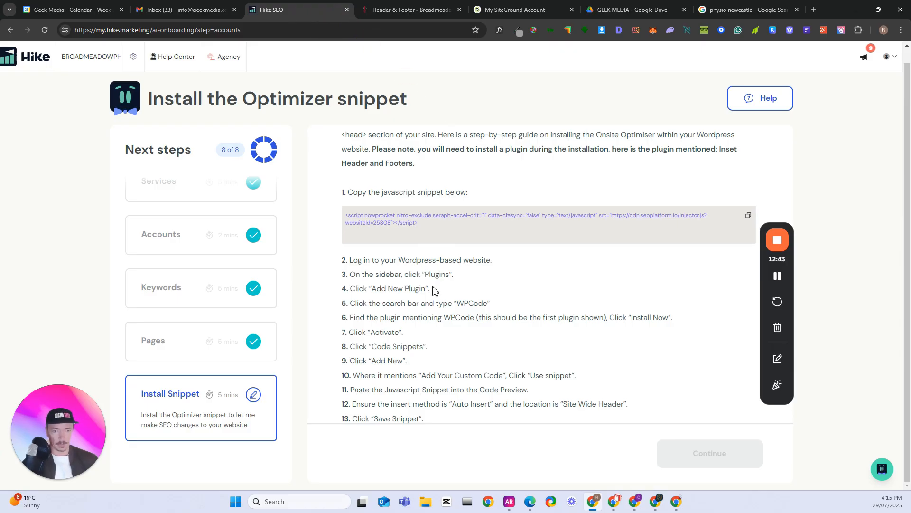
scroll(411, 341, "down", 1)
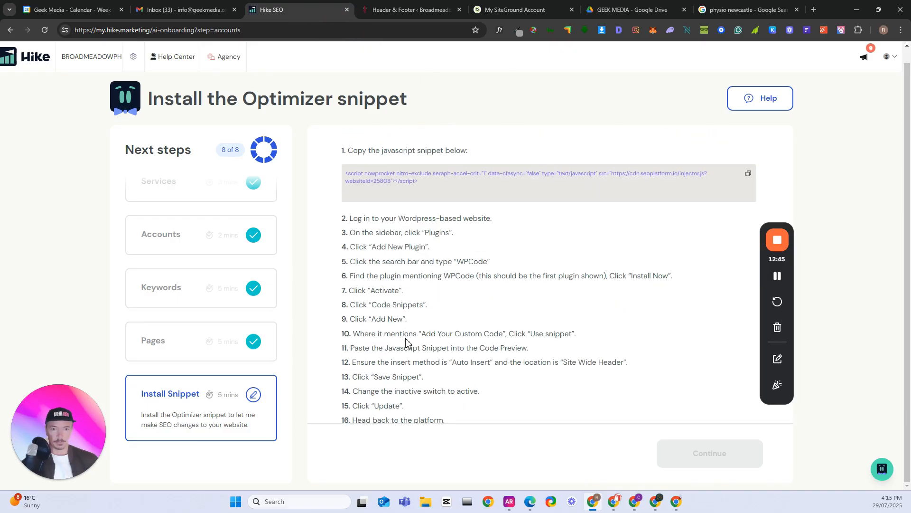
scroll(513, 336, "down", 1)
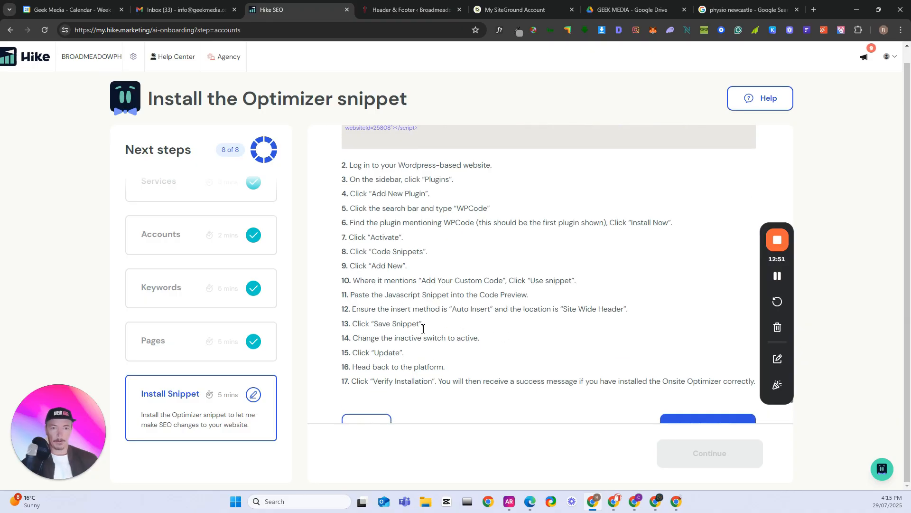
scroll(423, 329, "down", 1)
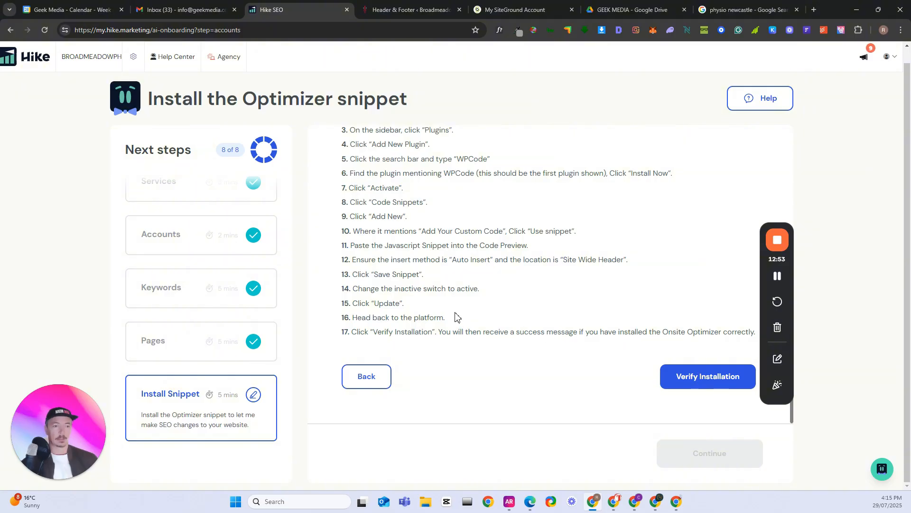
scroll(551, 294, "up", 3)
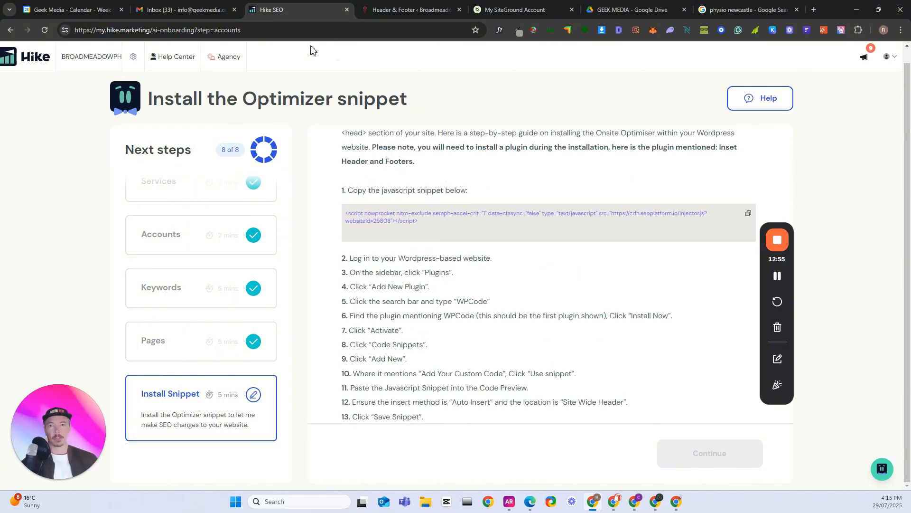
left_click(400, 12)
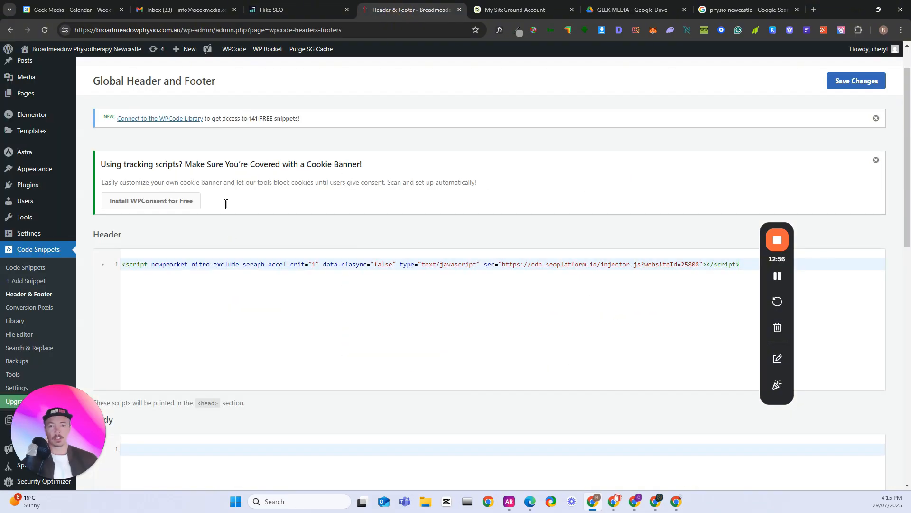
Save the global header code in WordPress, then switch to Hike SEO and verify the Optimizer installation
left_click(859, 82)
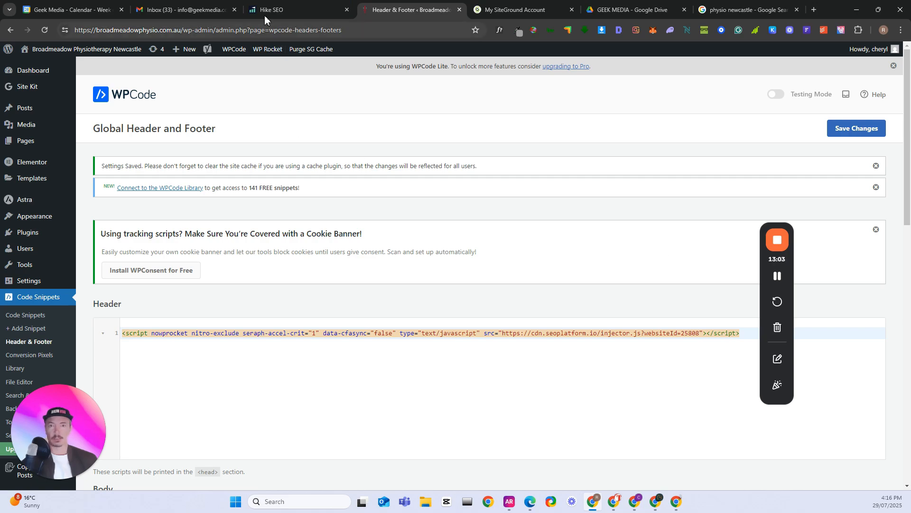
left_click(280, 10)
scroll(626, 266, "down", 3)
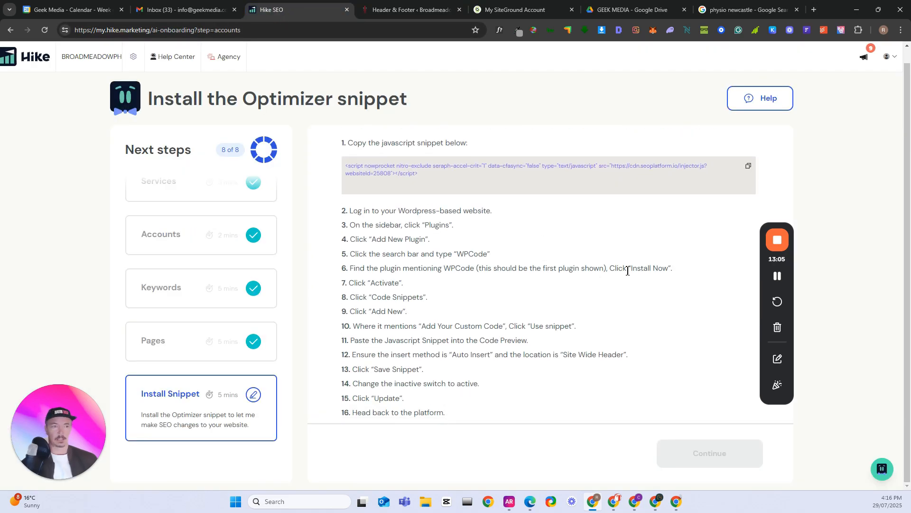
left_click(701, 386)
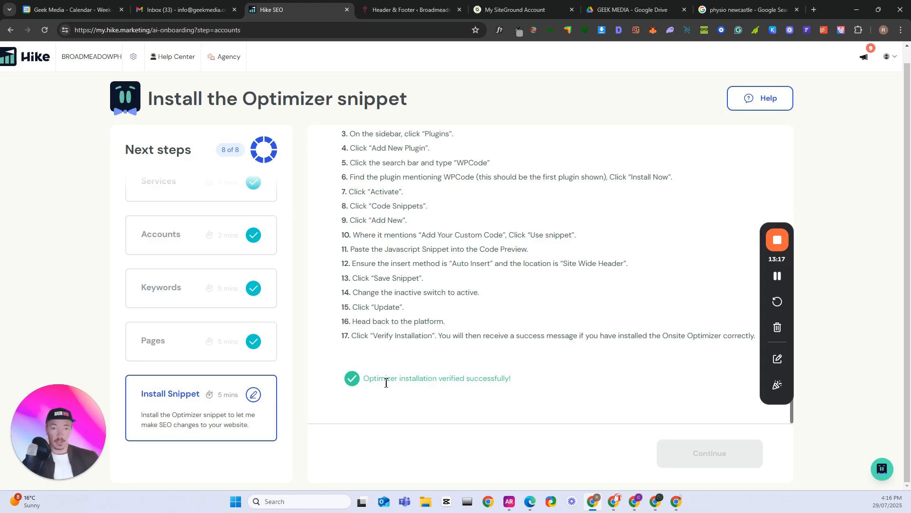
Complete the Install Snippet onboarding step and continue to the Hike dashboard
left_click_drag(372, 382, 531, 379)
left_click(534, 378)
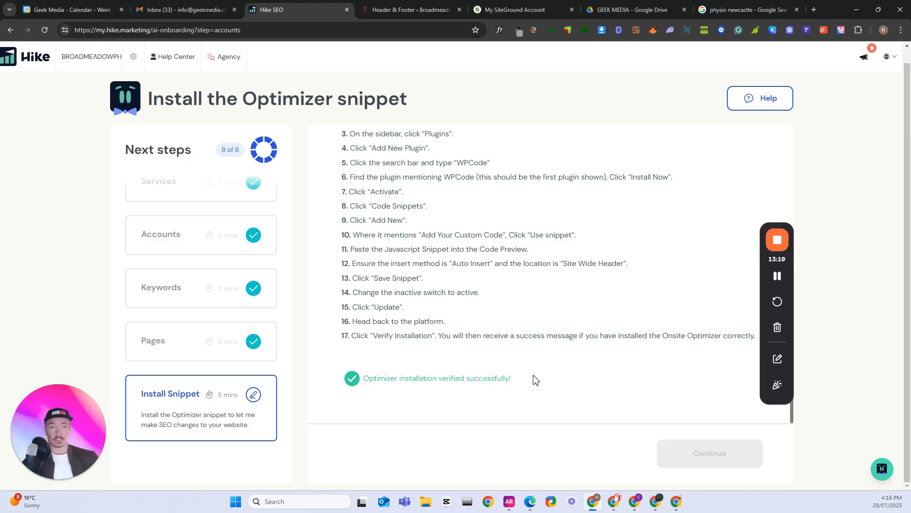
scroll(536, 378, "up", 10)
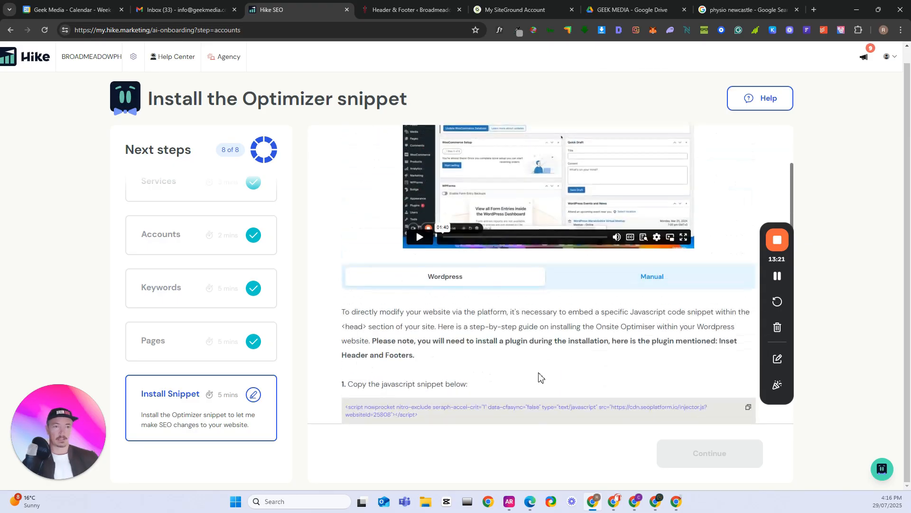
scroll(546, 375, "down", 10)
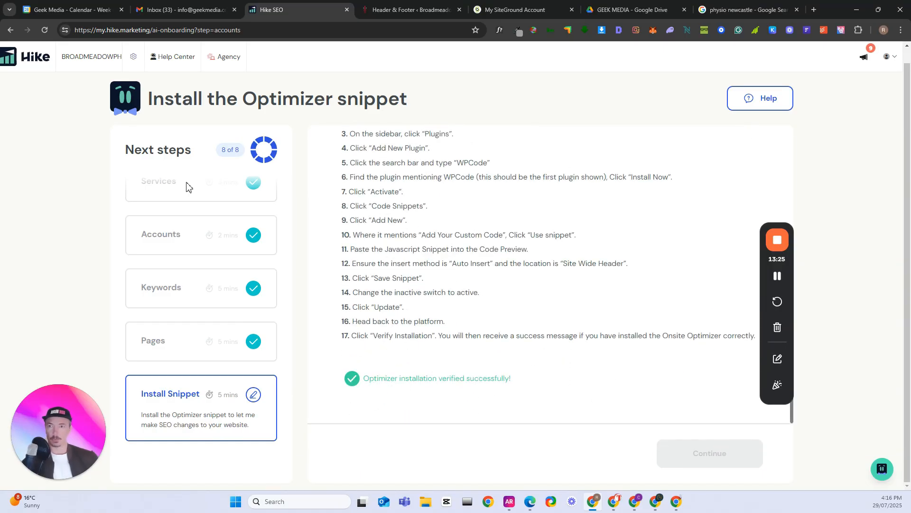
left_click(777, 277)
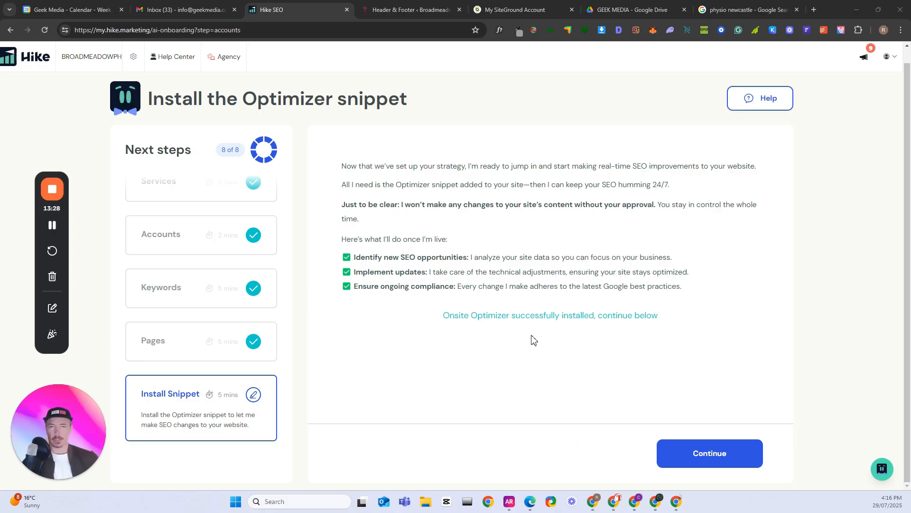
left_click(715, 459)
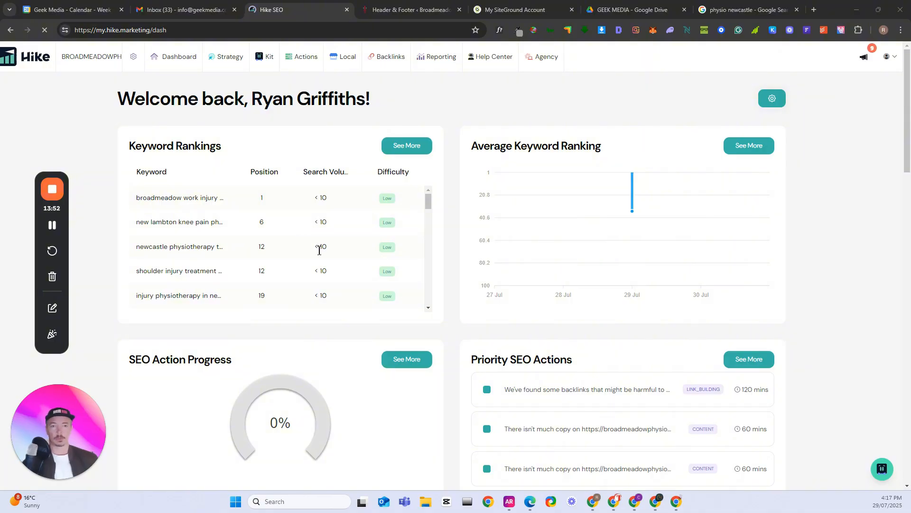
Examine the positions, search volumes and difficulty levels of the keywords in the dashboard's Keyword Rankings list
scroll(208, 244, "down", 4)
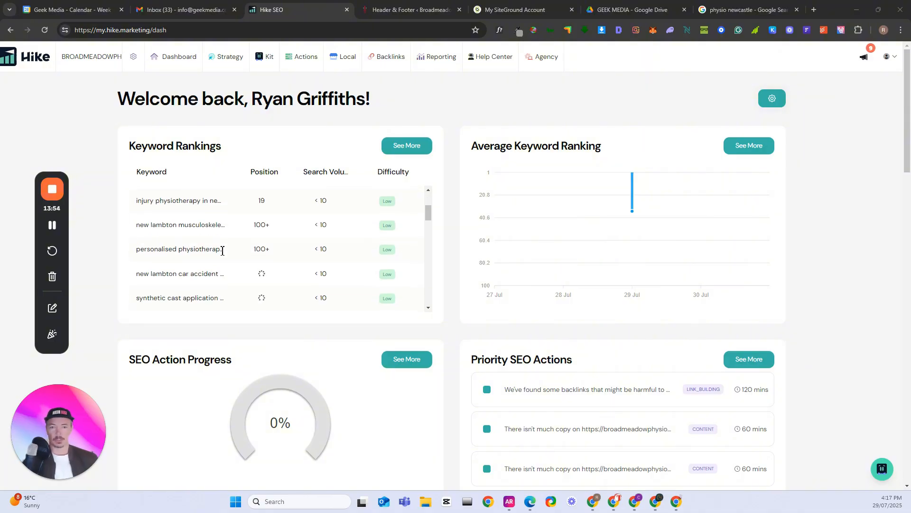
scroll(221, 251, "up", 3)
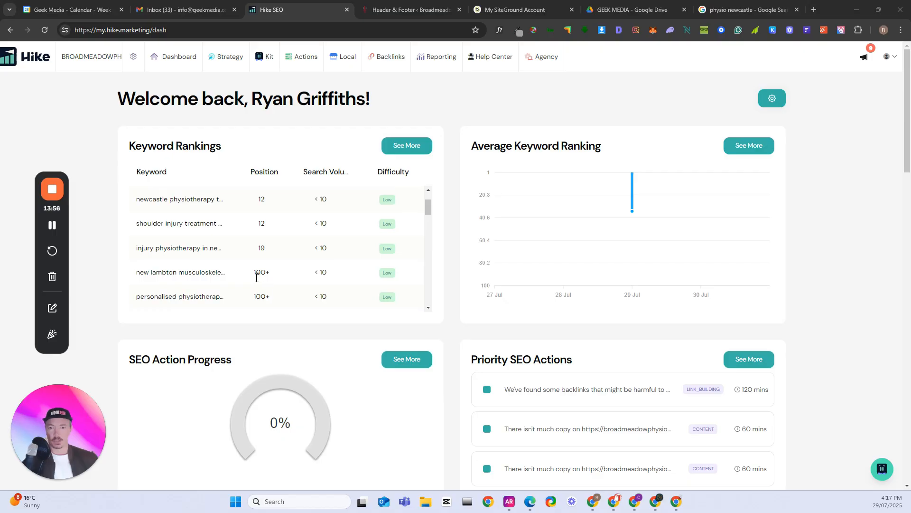
double_click(195, 274)
left_click(220, 280)
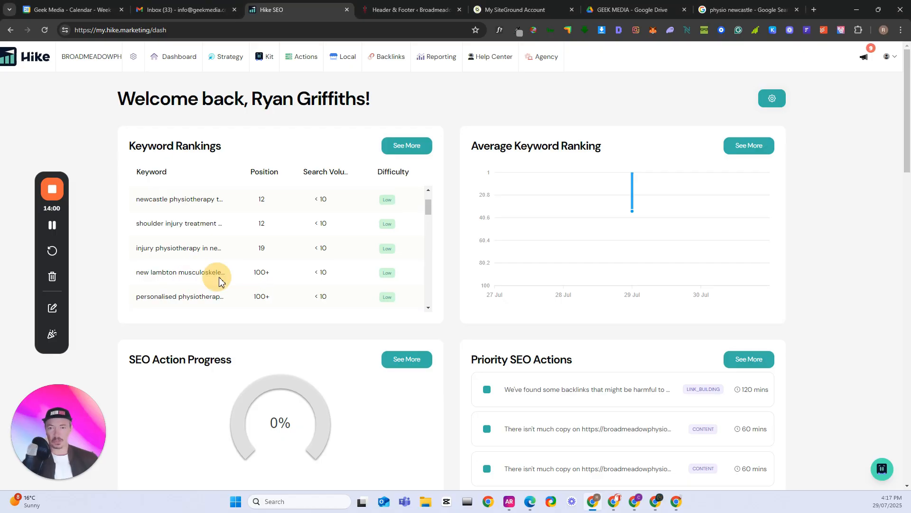
scroll(325, 199, "down", 1)
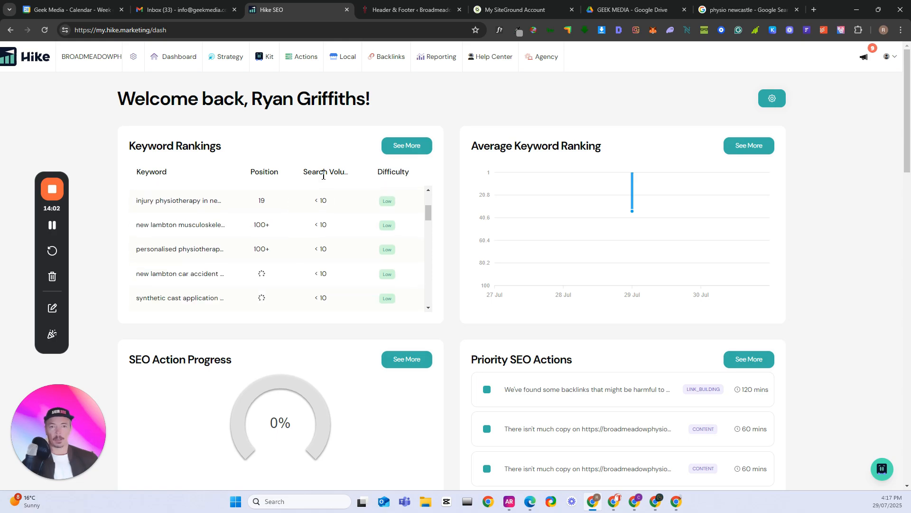
scroll(327, 229, "up", 1)
scroll(327, 229, "up", 1)
scroll(318, 224, "down", 10)
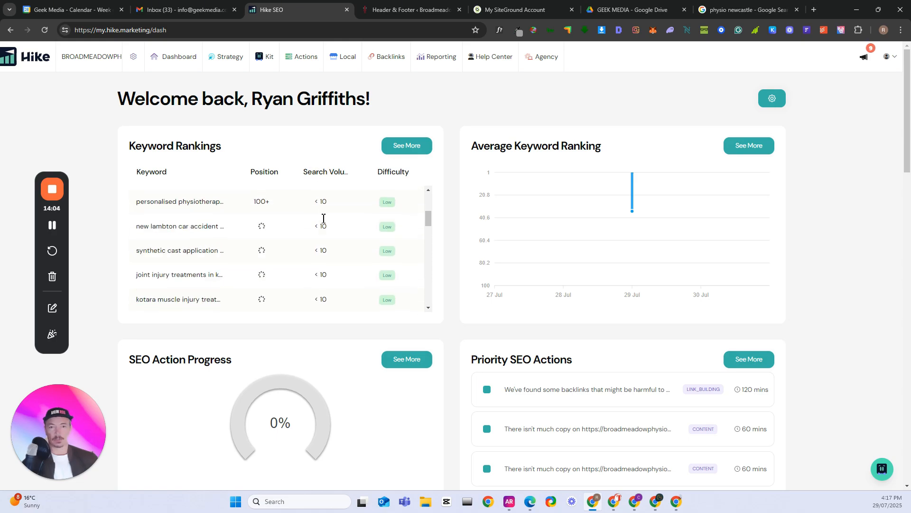
scroll(322, 232, "up", 1)
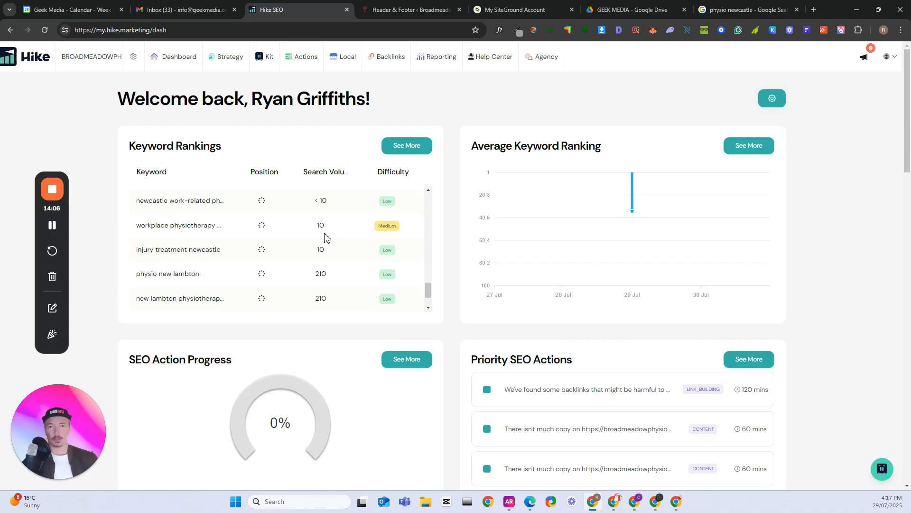
scroll(329, 241, "up", 1)
scroll(329, 240, "down", 2)
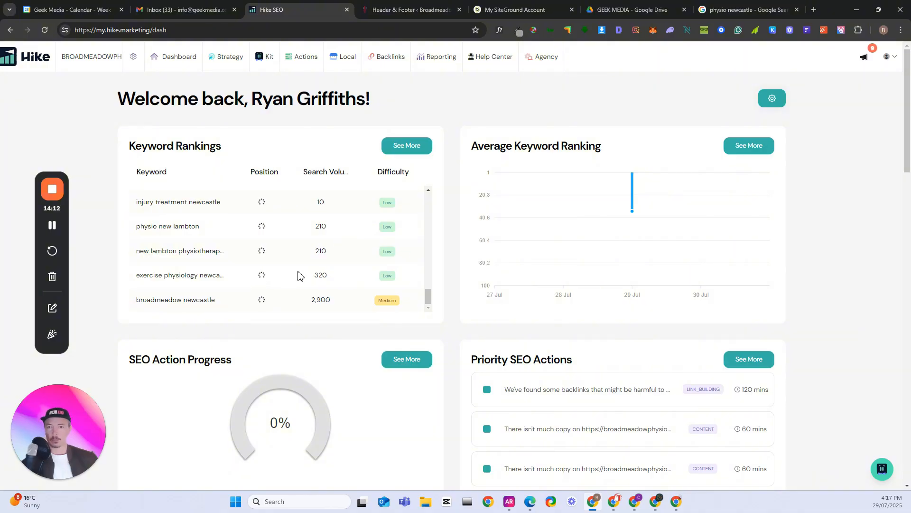
scroll(309, 275, "down", 1)
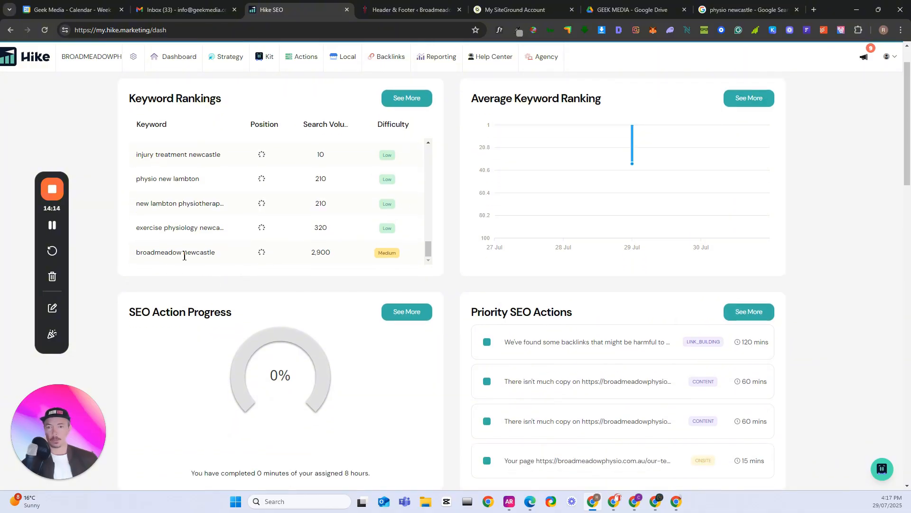
scroll(264, 246, "up", 5)
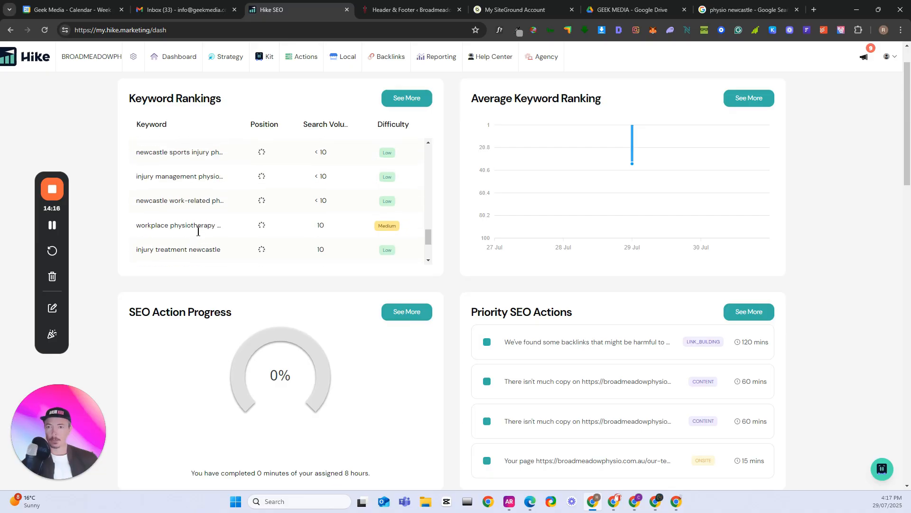
scroll(204, 231, "up", 2)
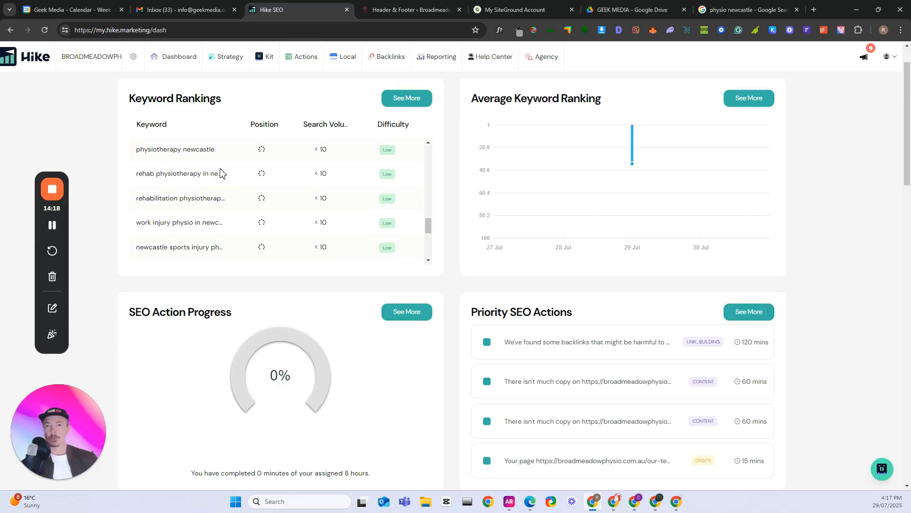
scroll(210, 224, "up", 4)
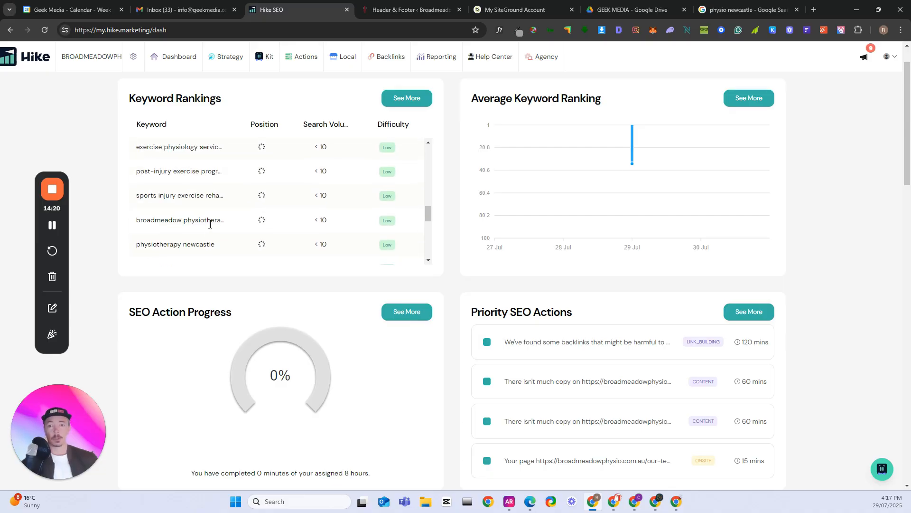
scroll(188, 219, "up", 2)
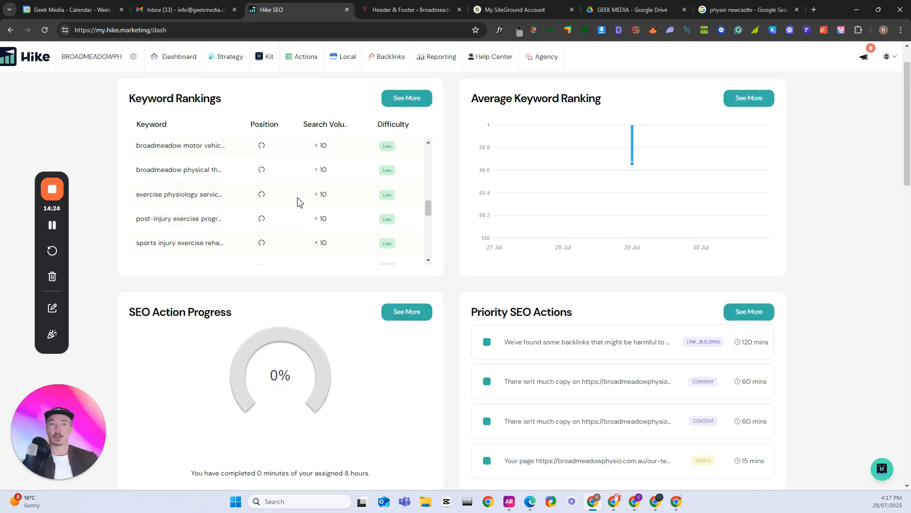
scroll(325, 201, "down", 4)
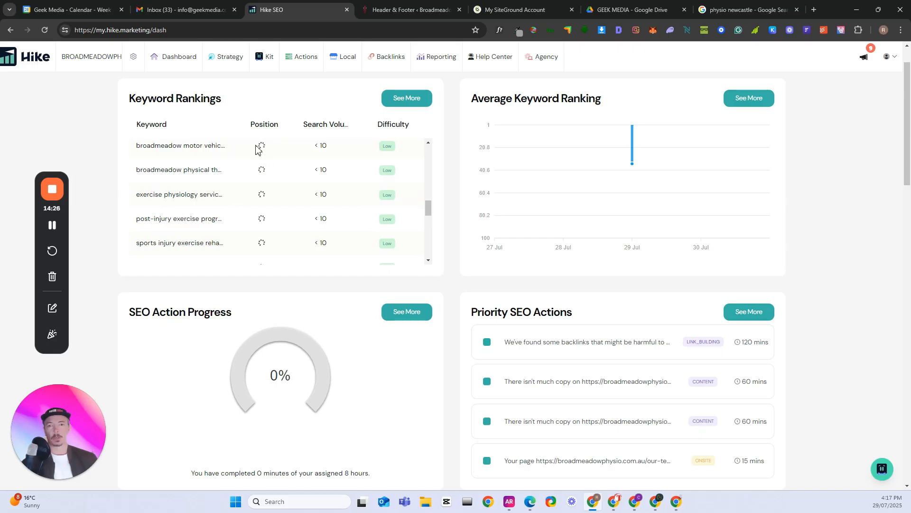
Review the Priority SEO Actions, the Website Traffic Stats and the Website Visits chart on the dashboard
scroll(470, 253, "down", 1)
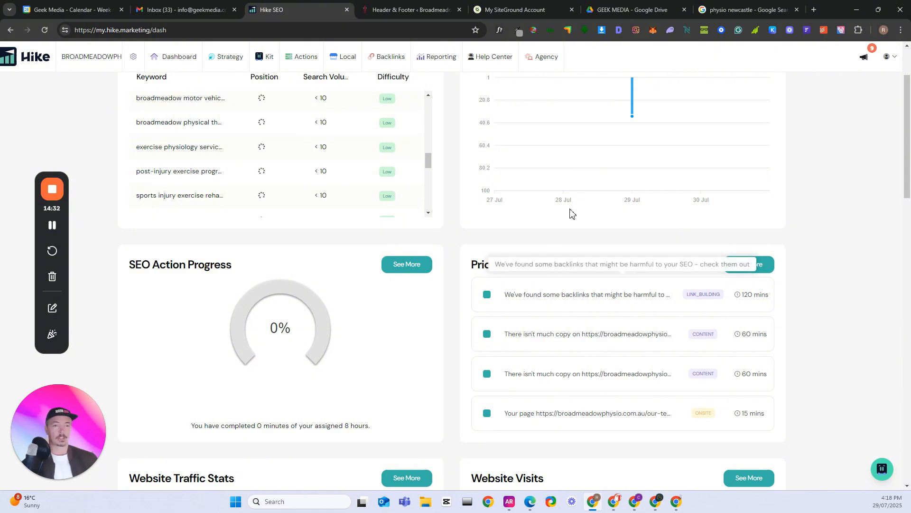
scroll(570, 216, "up", 2)
scroll(568, 222, "down", 3)
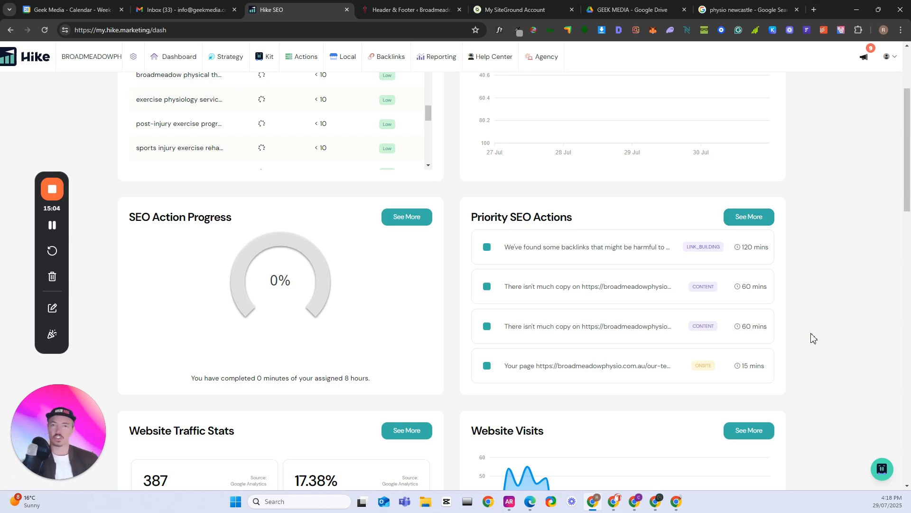
scroll(812, 334, "down", 2)
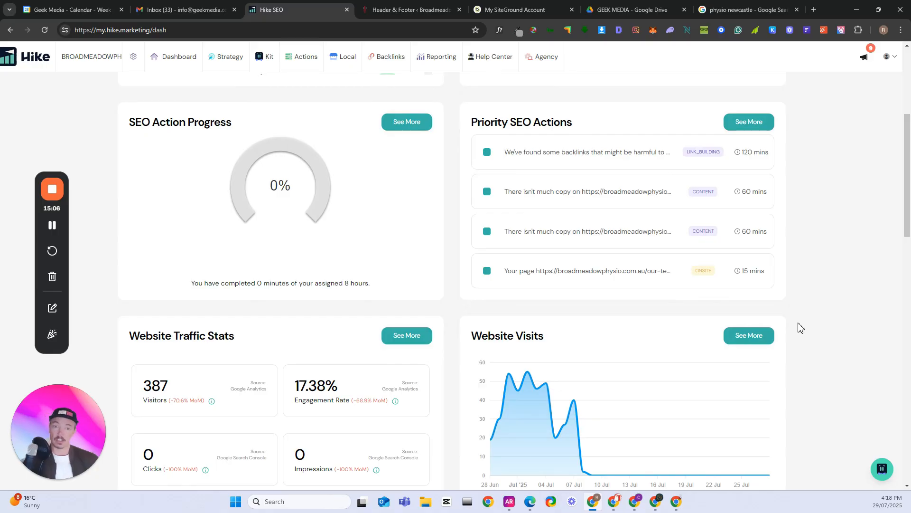
scroll(795, 327, "down", 2)
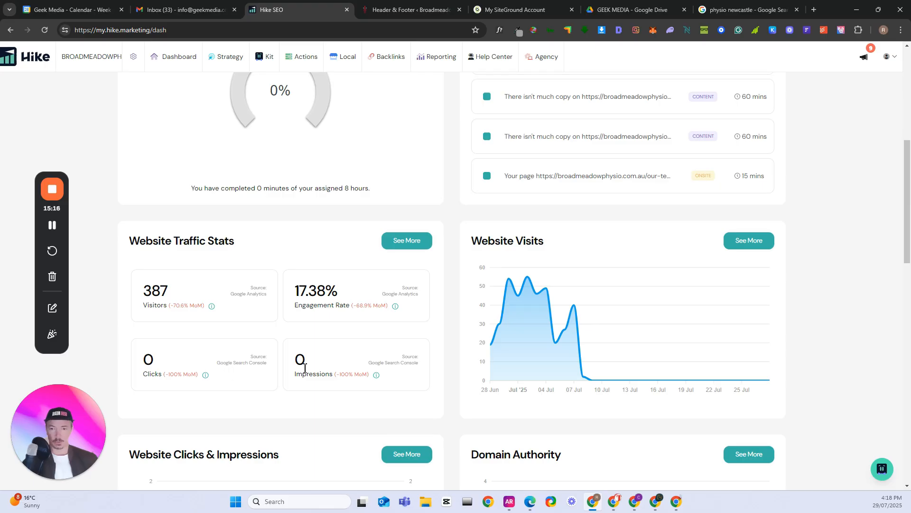
scroll(441, 318, "down", 1)
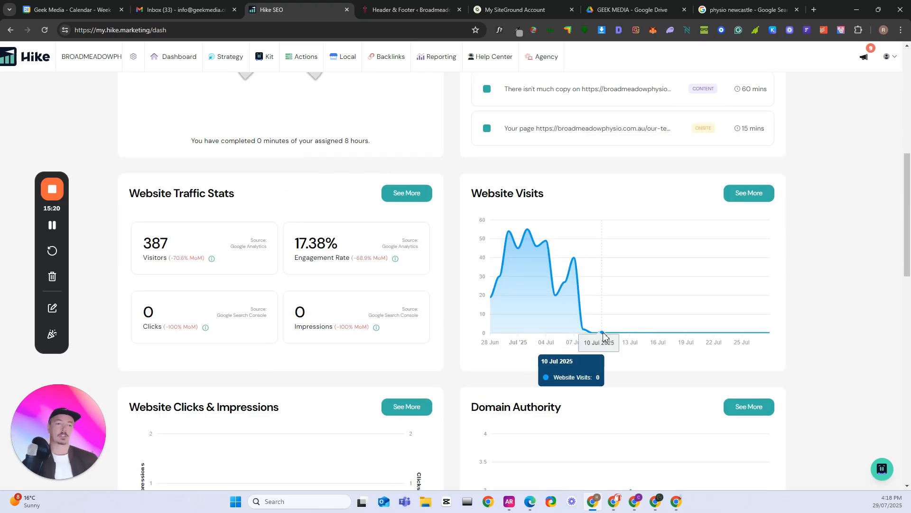
mouse_move(573, 294)
scroll(573, 293, "up", 3)
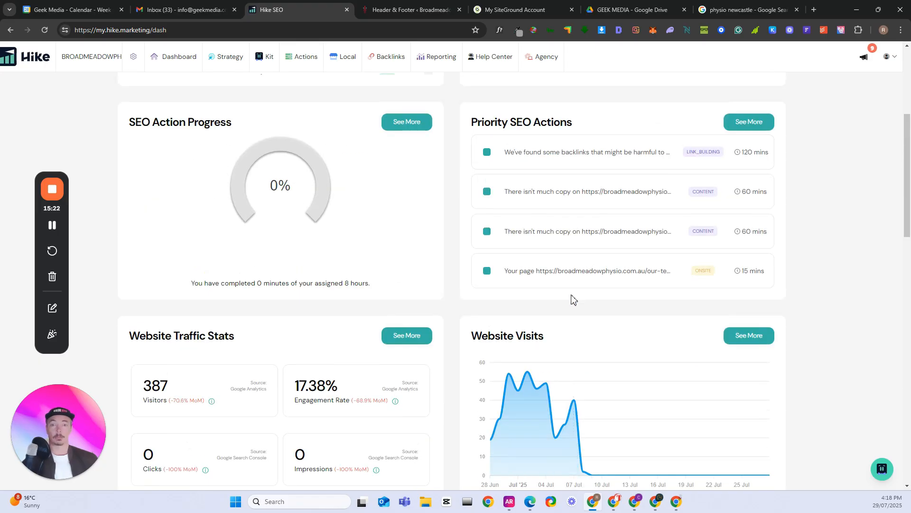
scroll(574, 299, "down", 1)
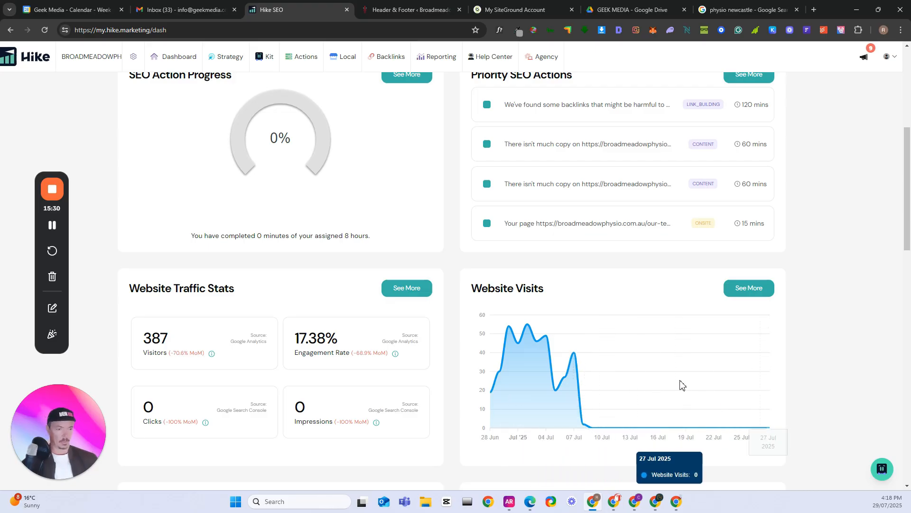
scroll(684, 380, "up", 2)
scroll(716, 411, "down", 2)
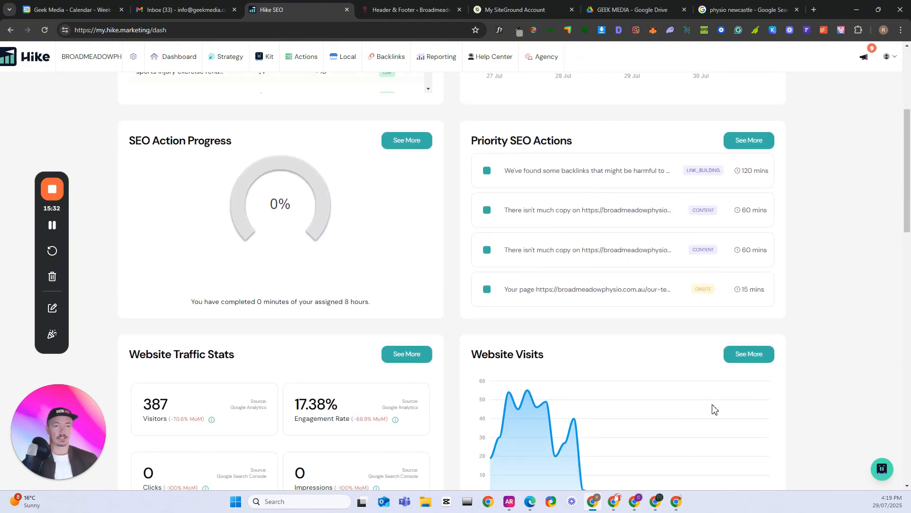
Review the dashboard's clicks and impressions, domain authority, new backlinks, Google reviews and Google Business Profile map views
scroll(622, 369, "down", 6)
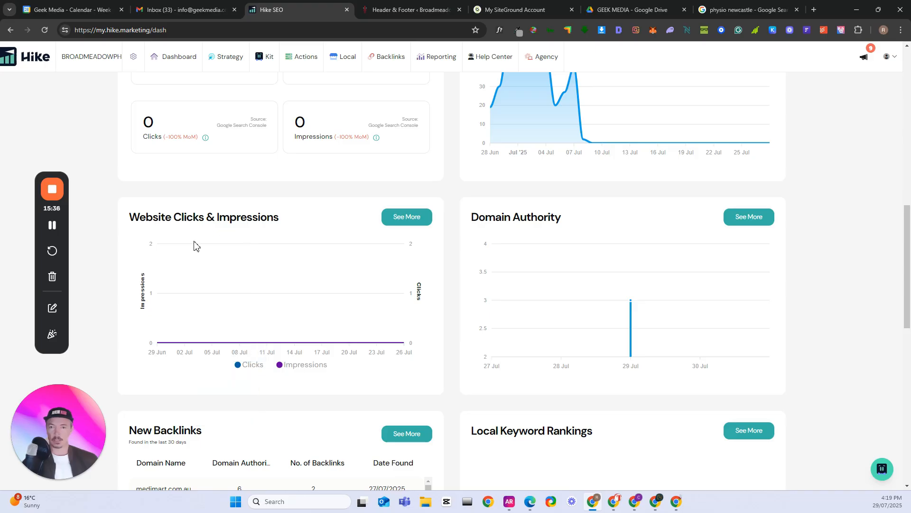
scroll(259, 245, "down", 1)
scroll(399, 271, "down", 4)
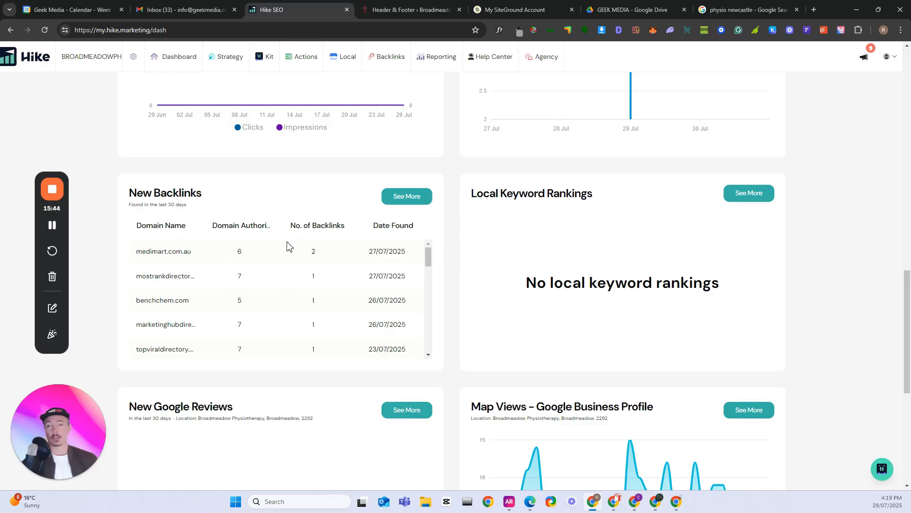
scroll(288, 246, "down", 5)
scroll(434, 309, "down", 3)
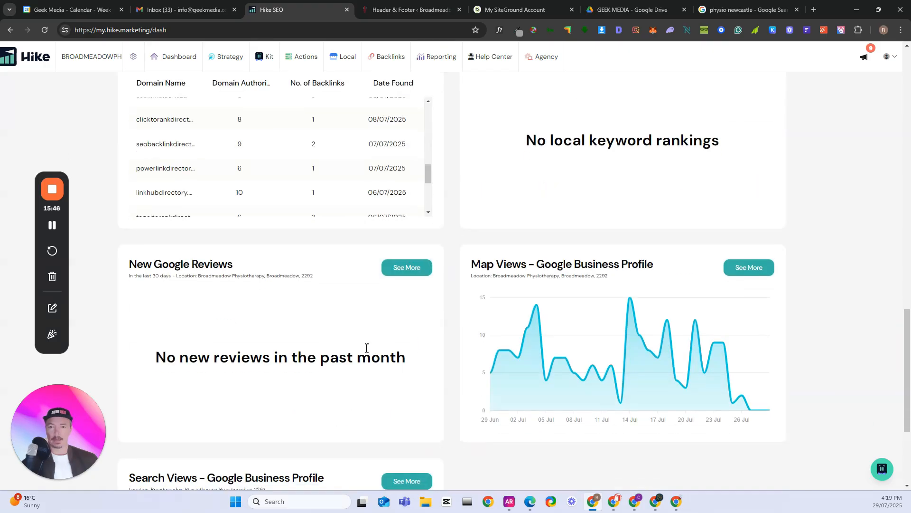
scroll(367, 348, "down", 1)
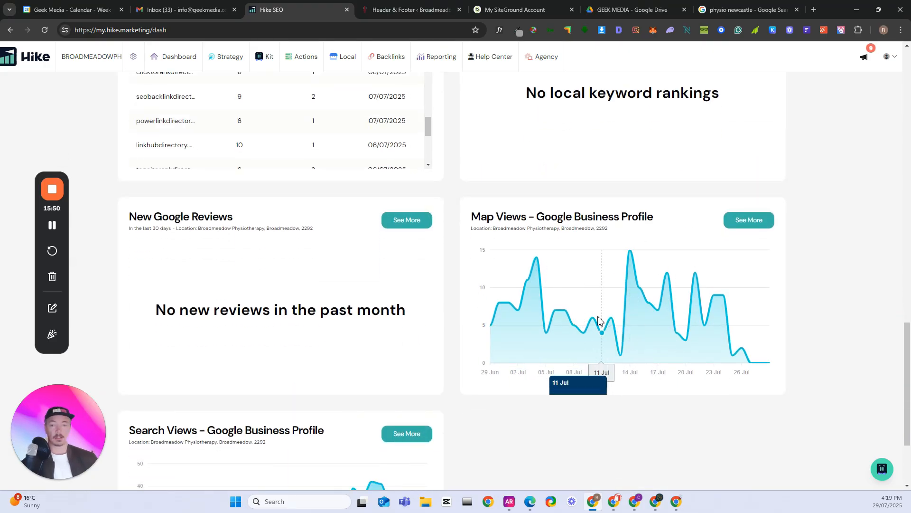
scroll(477, 371, "up", 10)
scroll(484, 323, "up", 10)
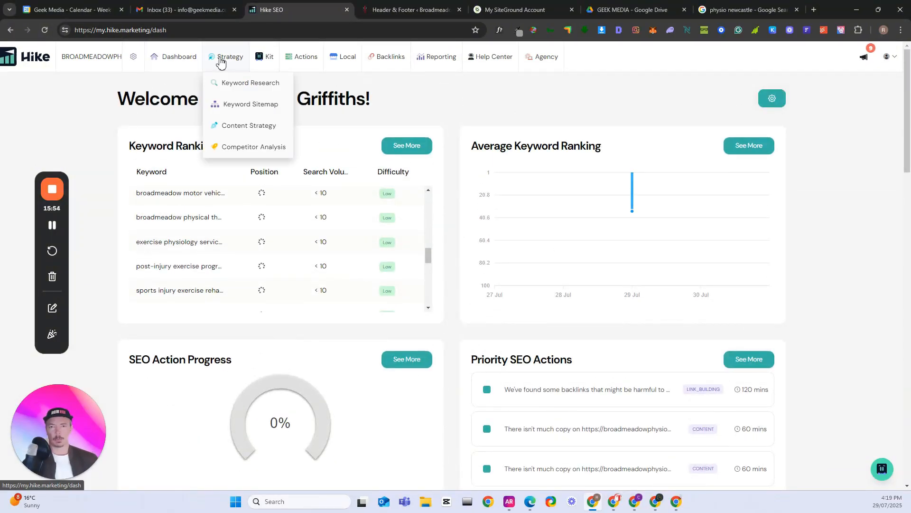
mouse_move(271, 60)
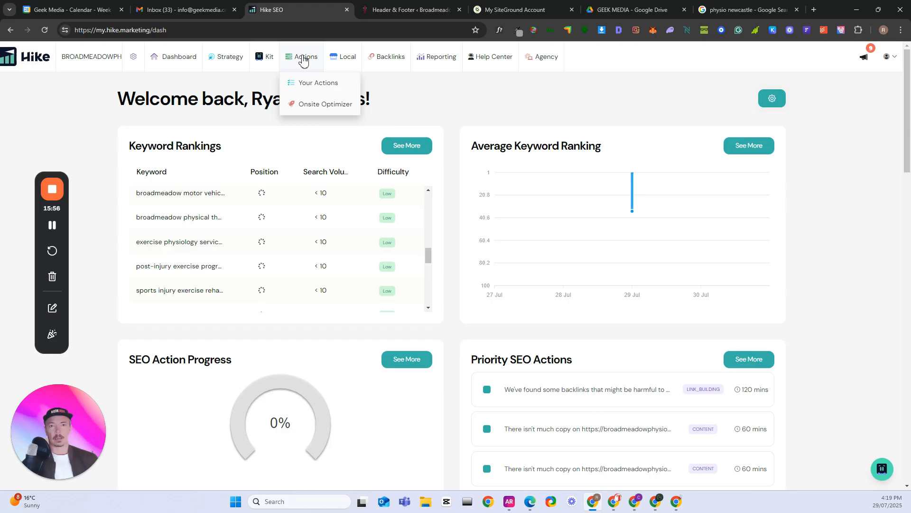
Open the Google Listing Manager and review the listing's profile and cover photo recommendations and its business detail sections
mouse_move(340, 61)
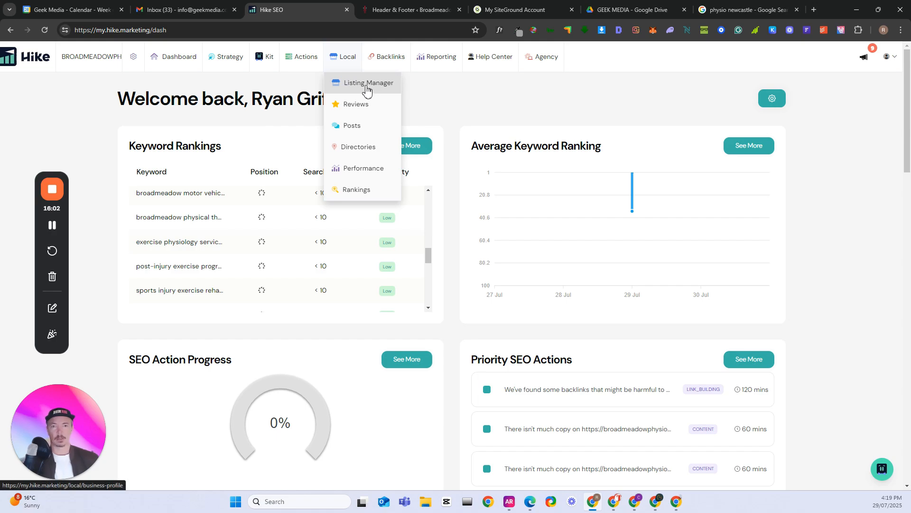
left_click(363, 168)
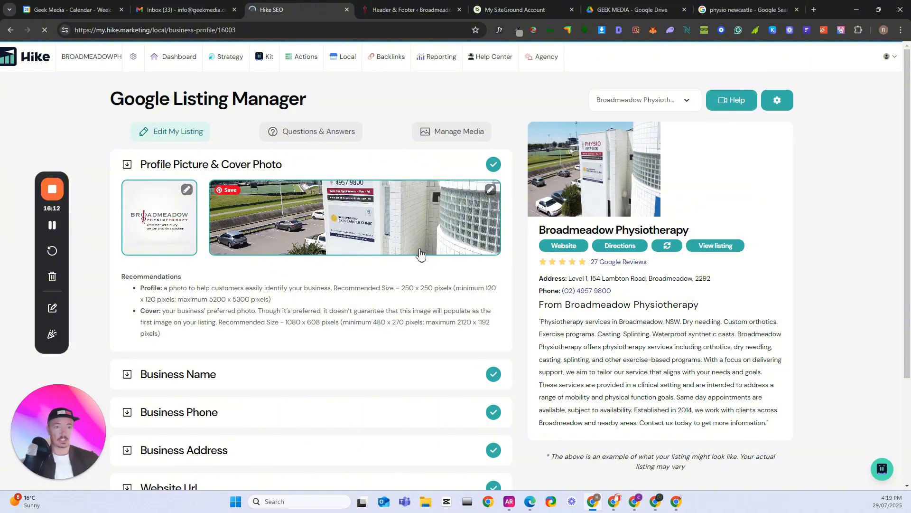
scroll(404, 265, "down", 1)
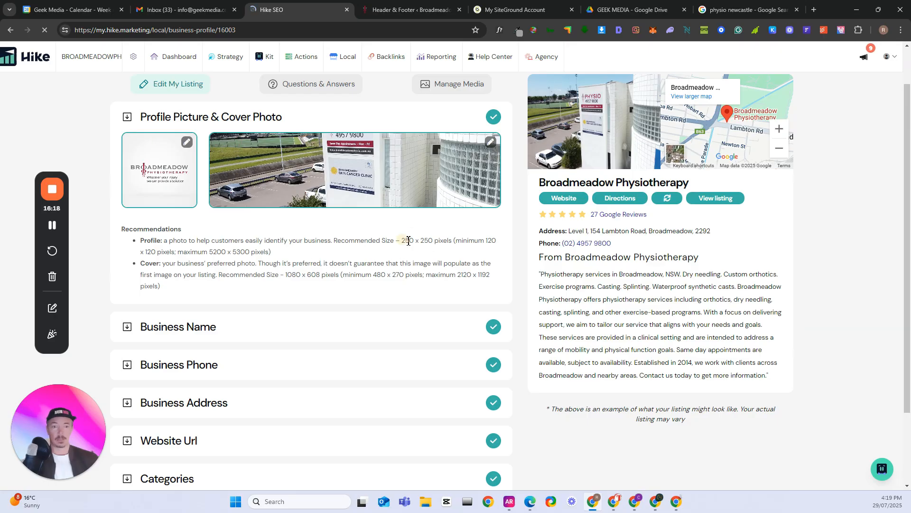
left_click_drag(403, 241, 453, 241)
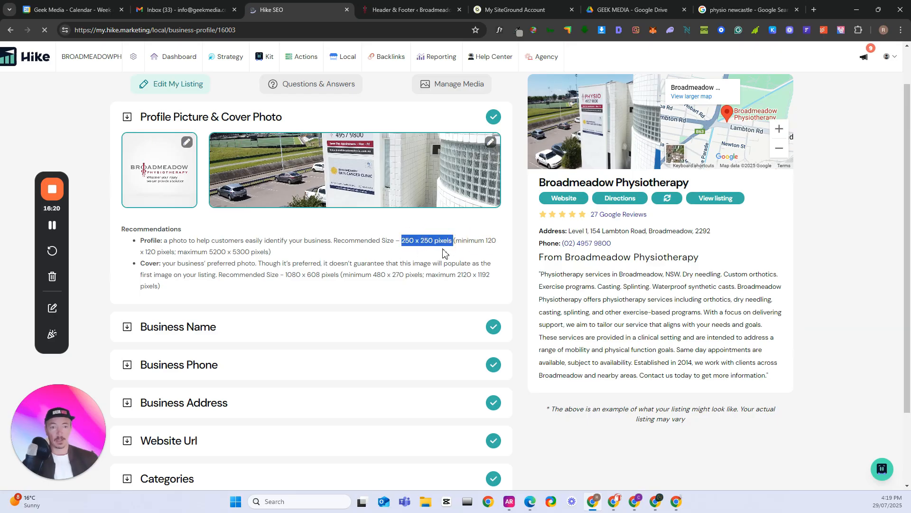
scroll(427, 253, "down", 1)
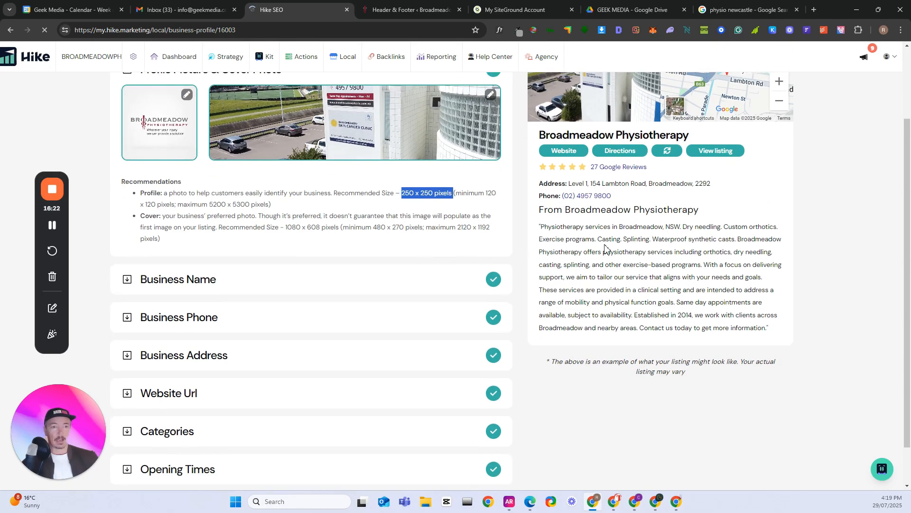
scroll(379, 275, "down", 1)
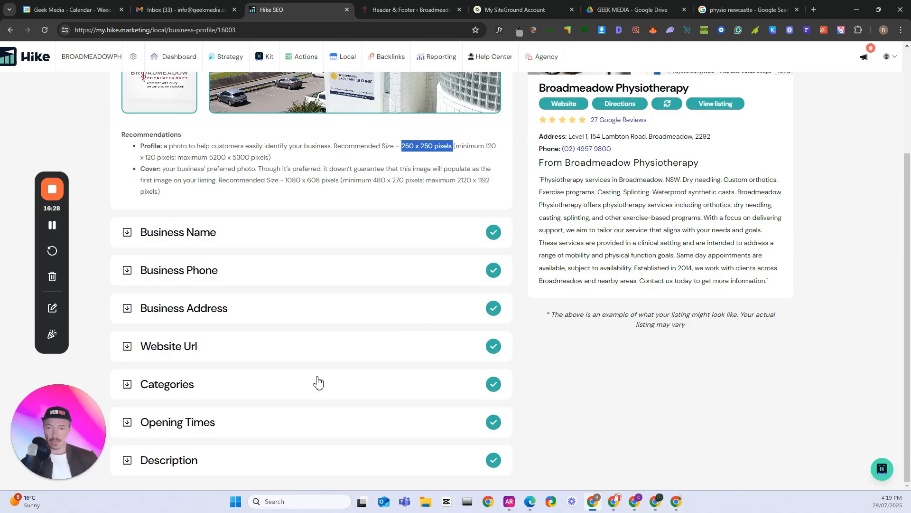
scroll(467, 391, "up", 3)
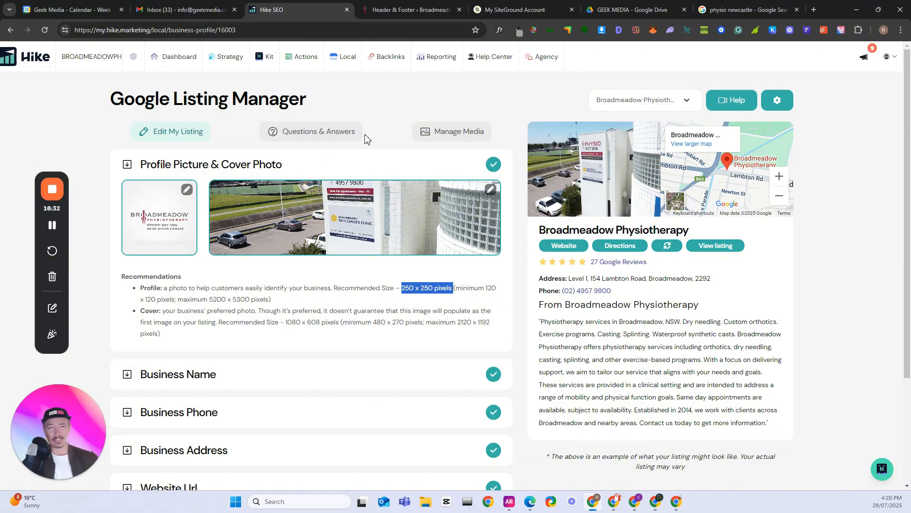
View the listing's Questions & Answers section, including the field for adding a question, and its owner media gallery
left_click(343, 132)
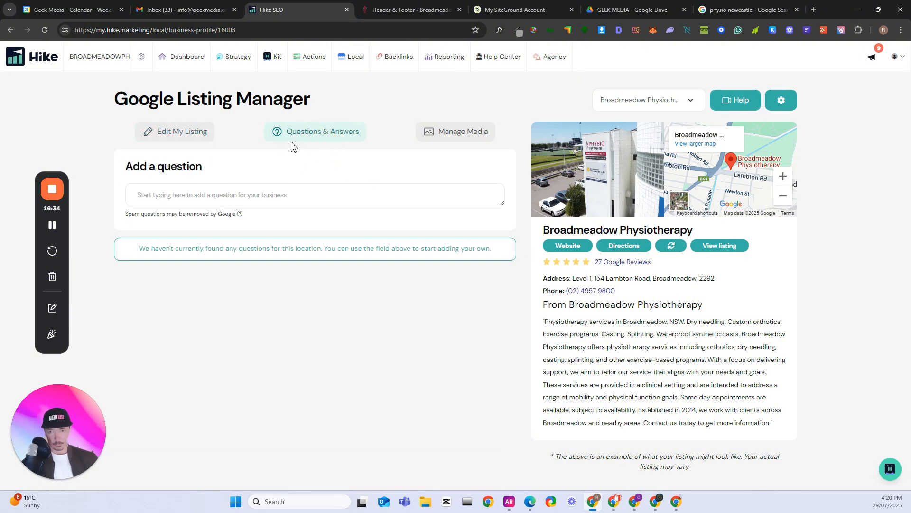
left_click(189, 201)
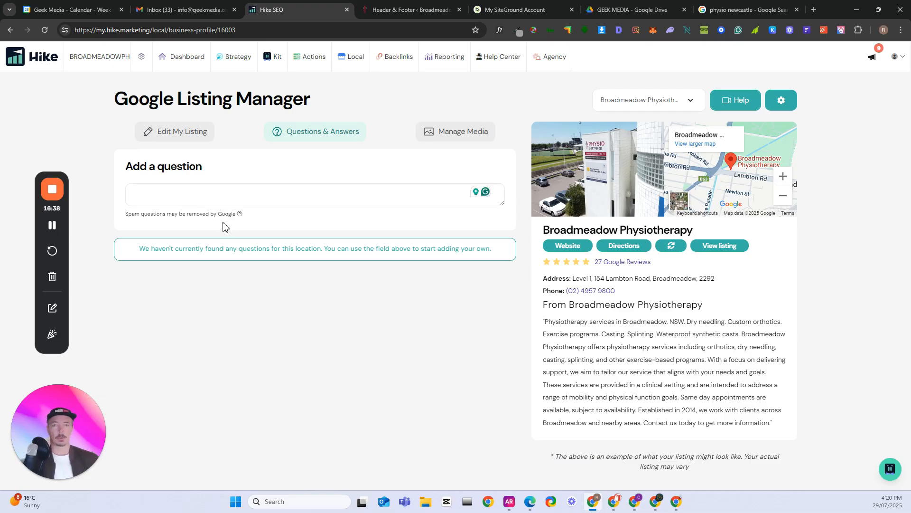
left_click(437, 138)
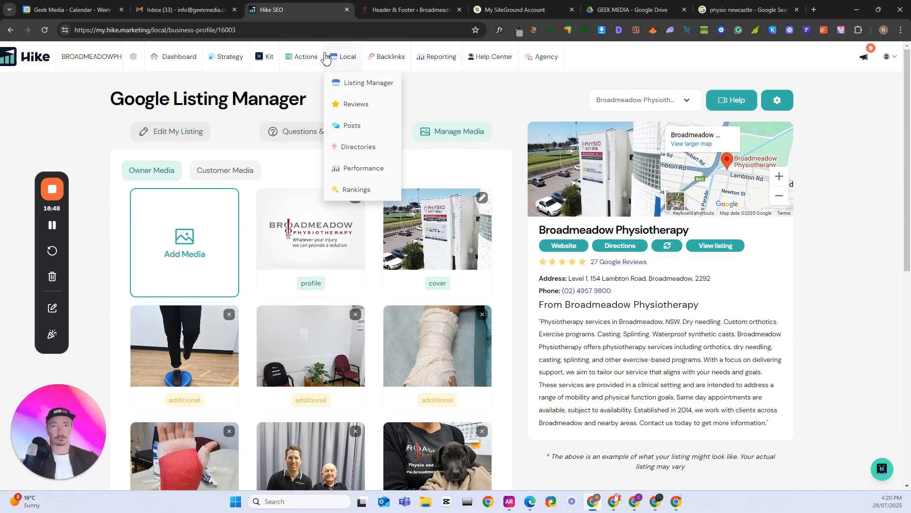
Open the local Reviews page and examine the ratings breakdown, the reviews needing a response, and the customer reviews with their replies
left_click(363, 109)
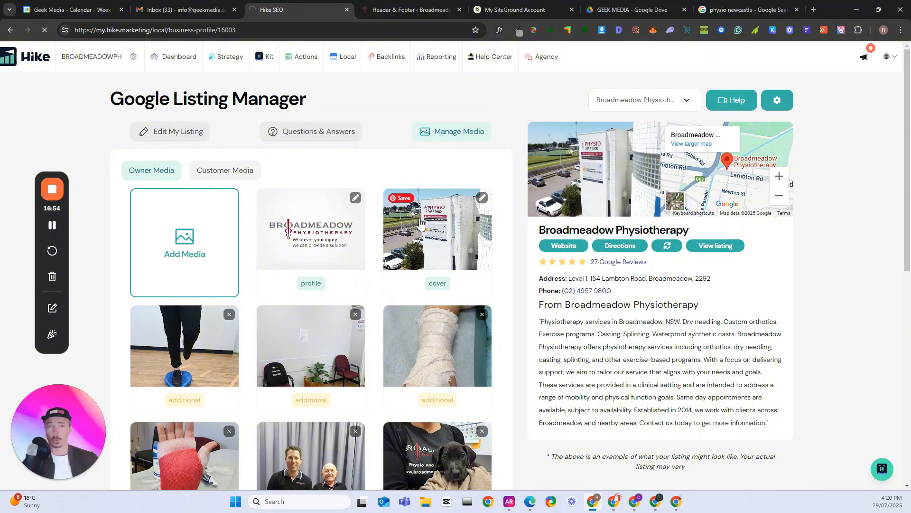
mouse_move(430, 59)
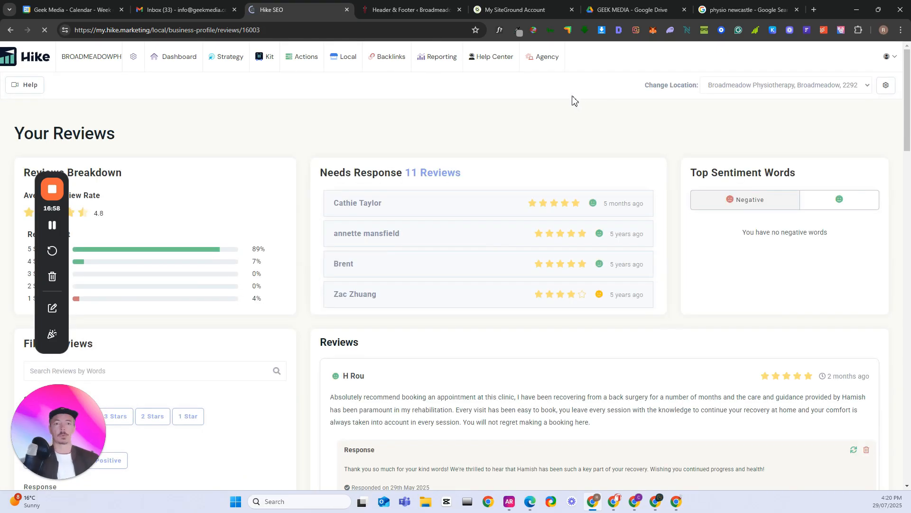
scroll(501, 237, "down", 1)
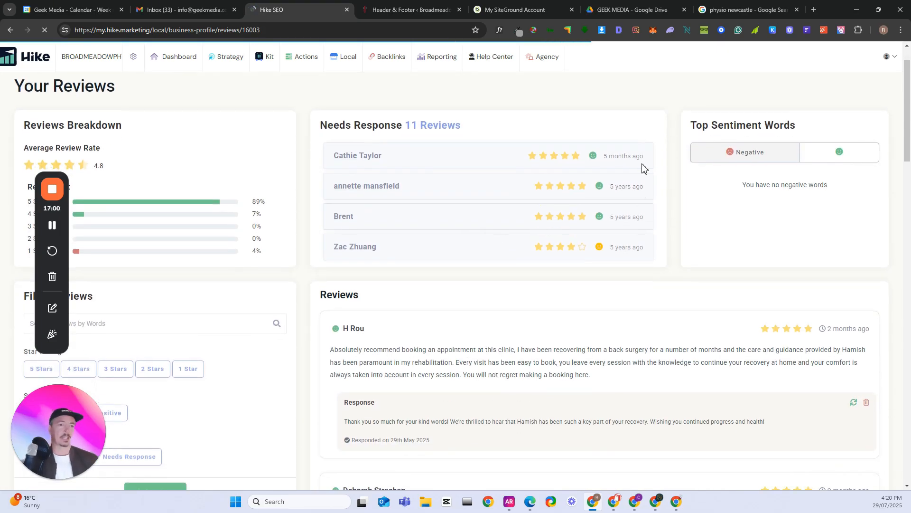
scroll(464, 258, "down", 3)
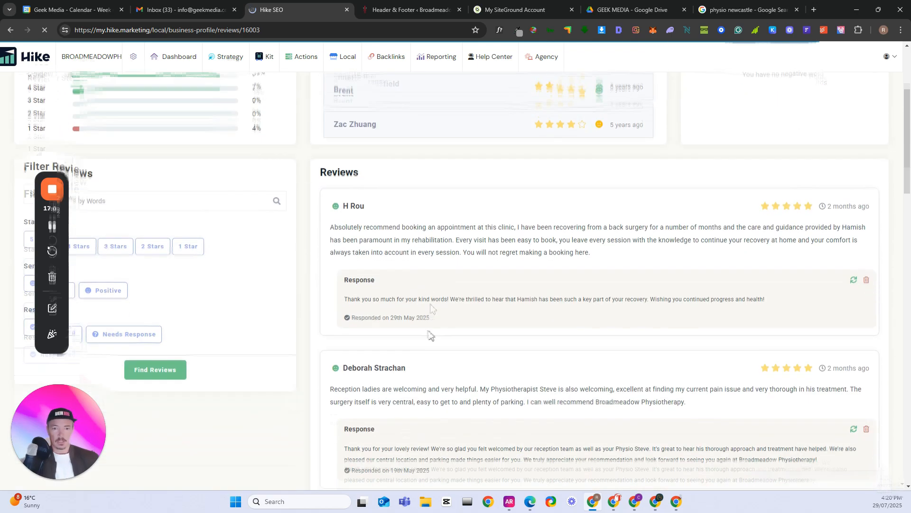
scroll(430, 335, "down", 7)
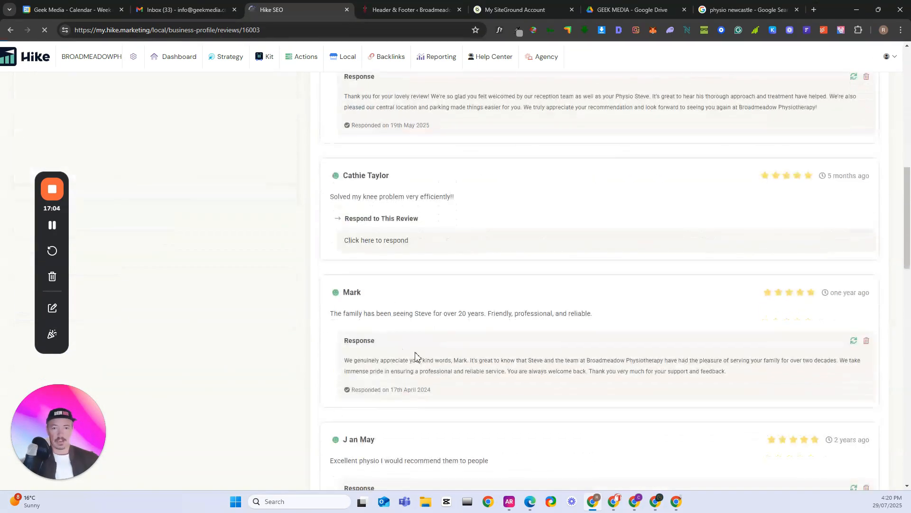
scroll(416, 356, "down", 6)
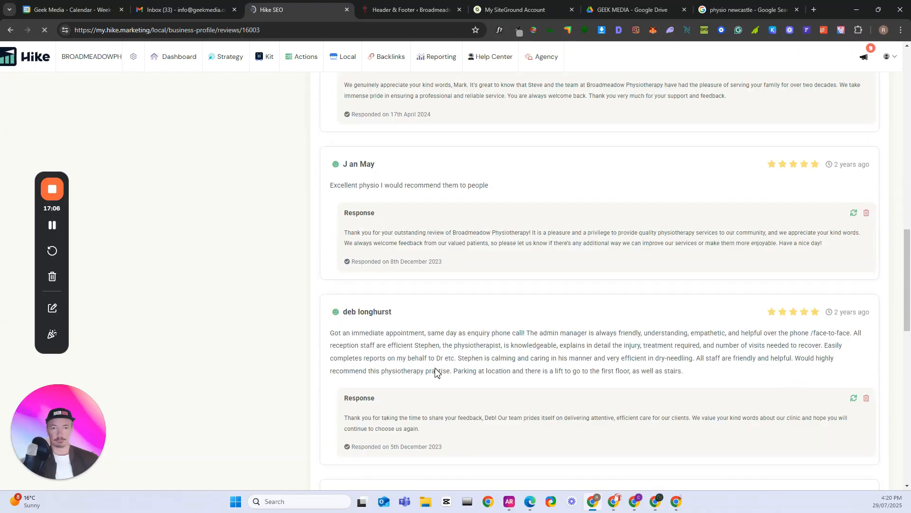
scroll(444, 370, "down", 8)
scroll(523, 349, "down", 2)
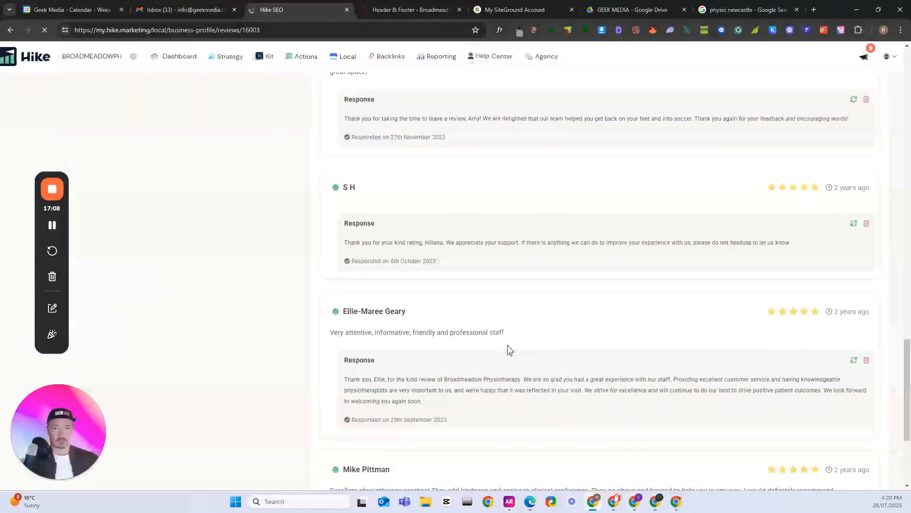
scroll(509, 350, "down", 4)
scroll(560, 352, "up", 16)
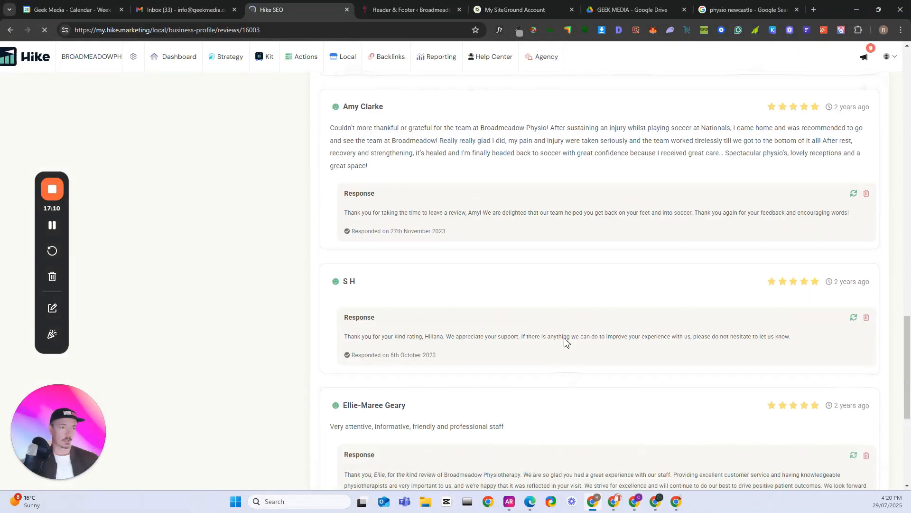
scroll(414, 206, "up", 15)
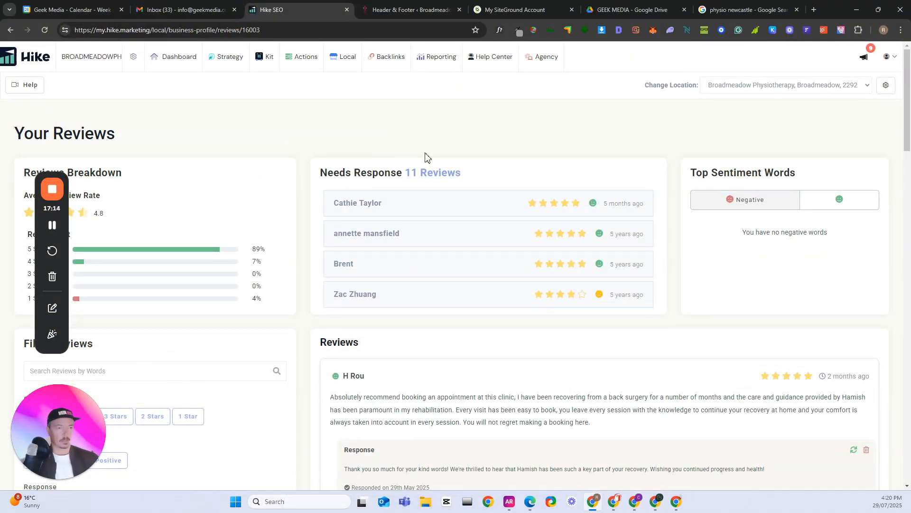
mouse_move(266, 59)
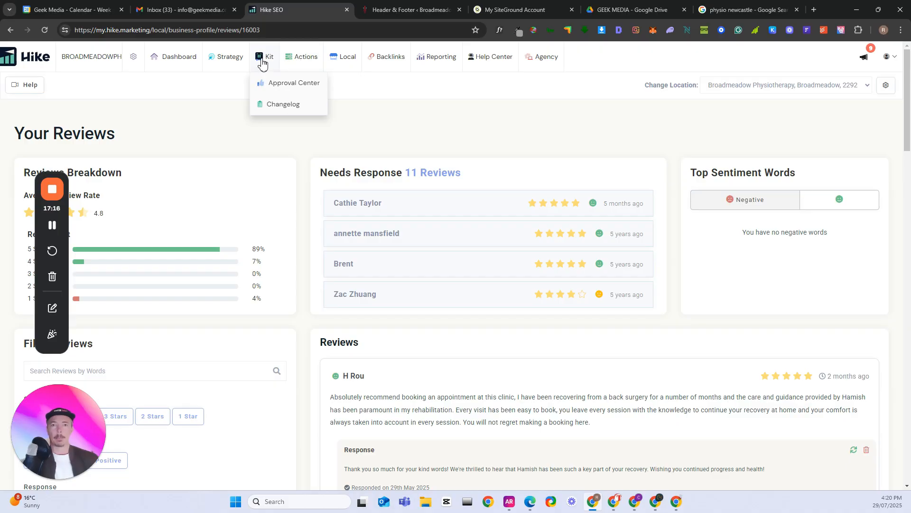
mouse_move(236, 60)
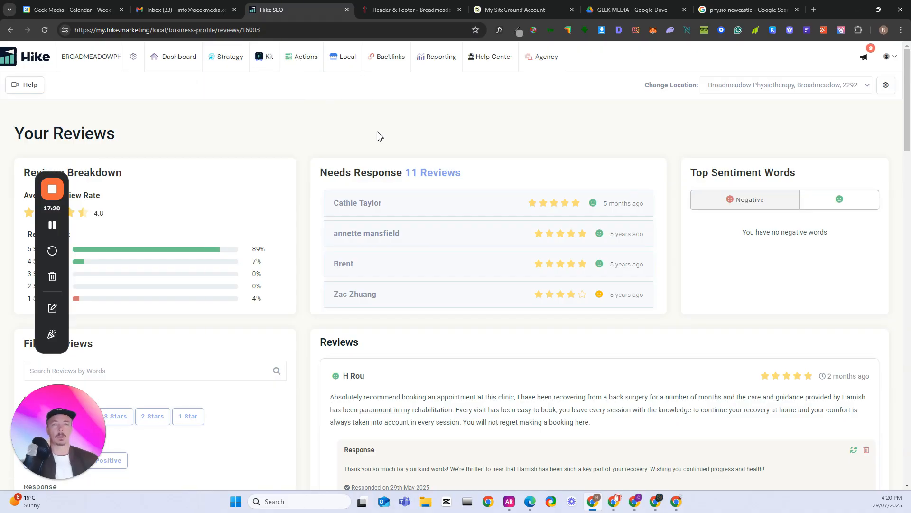
mouse_move(546, 63)
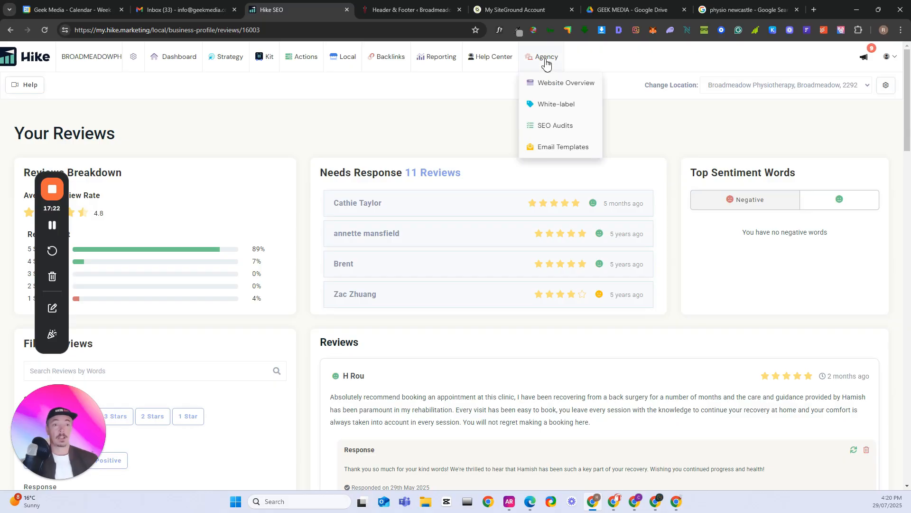
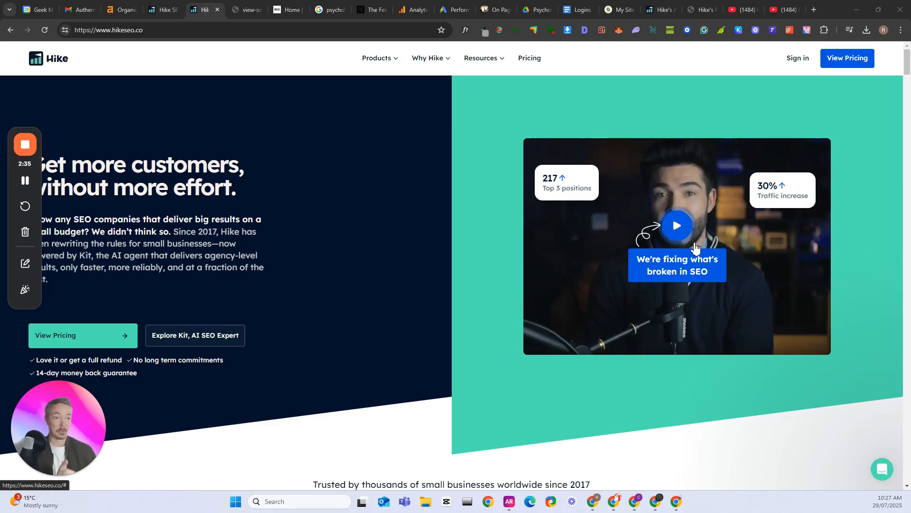
Look over the Hike homepage's opening pitch, its client logos and the "SEO for Small Businesses Before Hike" section
scroll(628, 250, "down", 3)
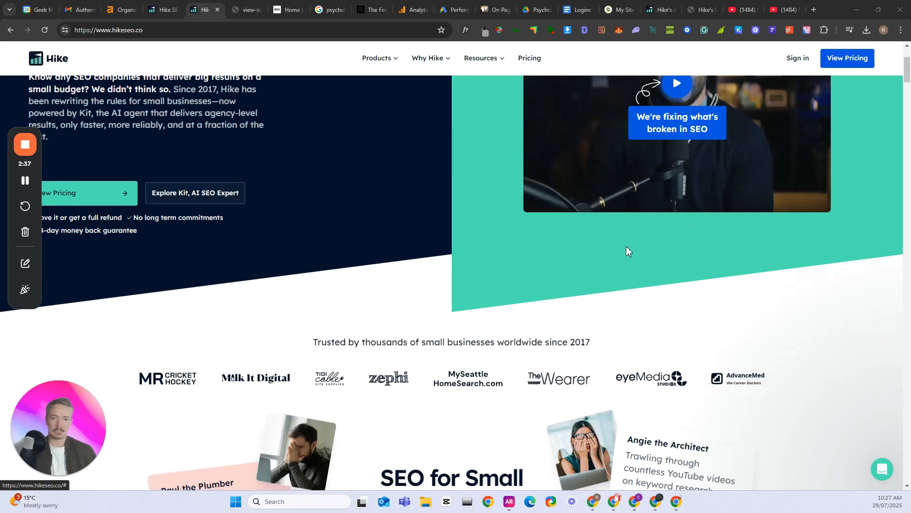
scroll(627, 251, "down", 2)
scroll(660, 198, "up", 3)
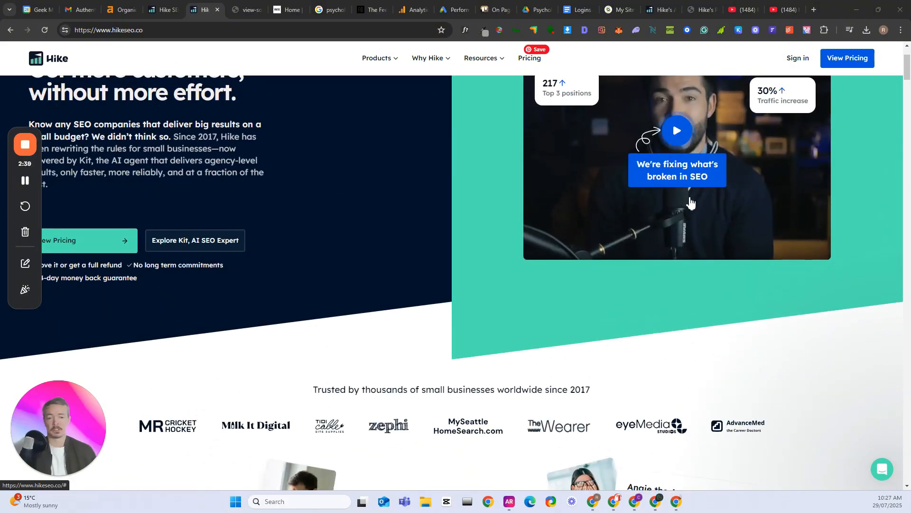
scroll(690, 203, "down", 7)
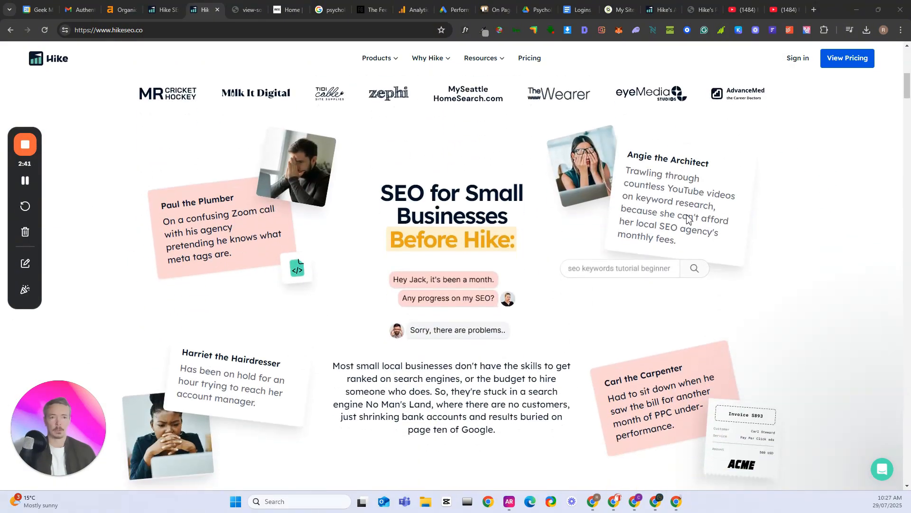
scroll(687, 220, "down", 1)
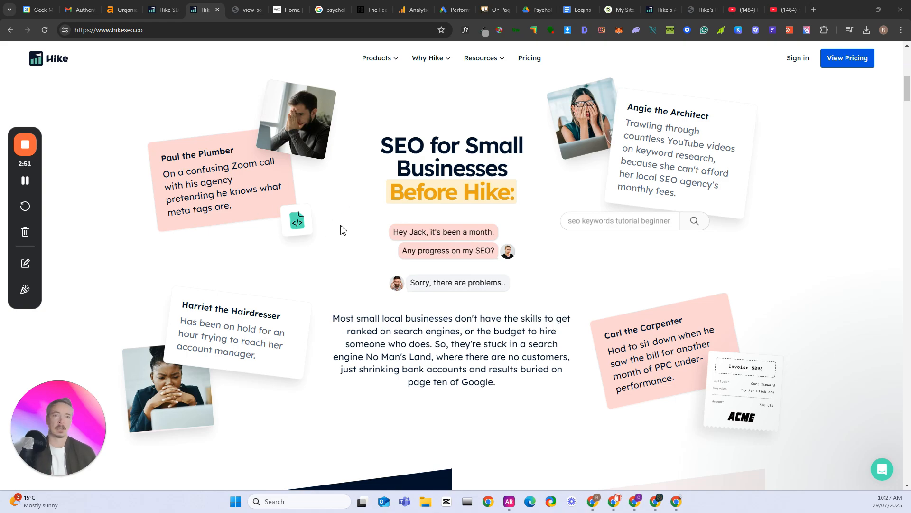
scroll(344, 230, "down", 1)
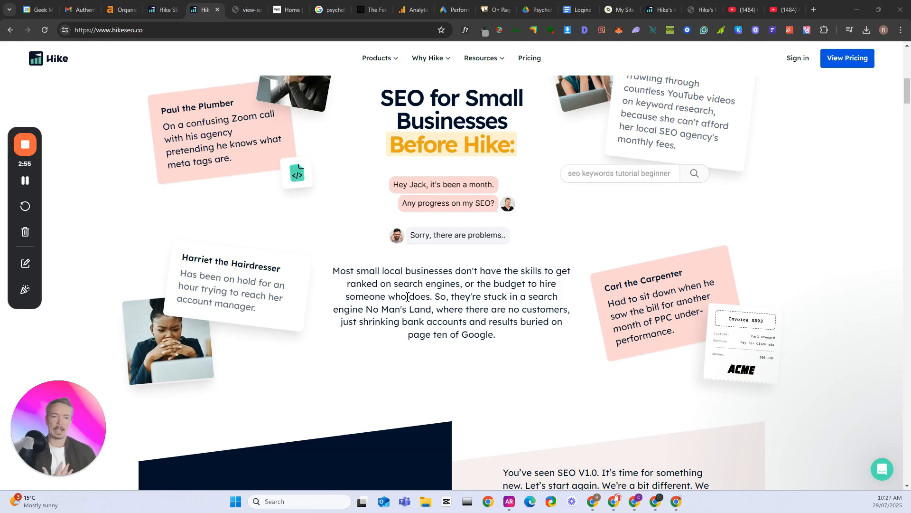
scroll(427, 310, "up", 1)
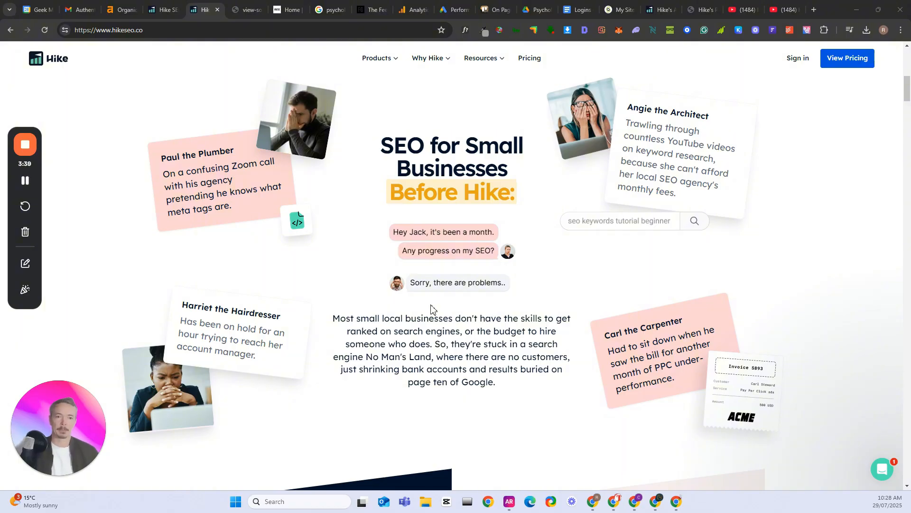
Read the homepage's "A Goliath solution at David's budget" section and the introduction to Kit
scroll(432, 311, "down", 2)
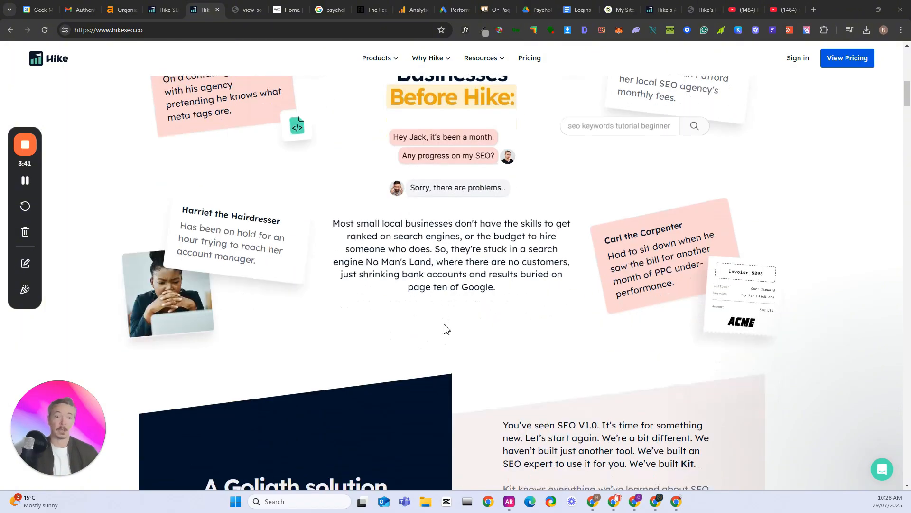
scroll(446, 328, "down", 5)
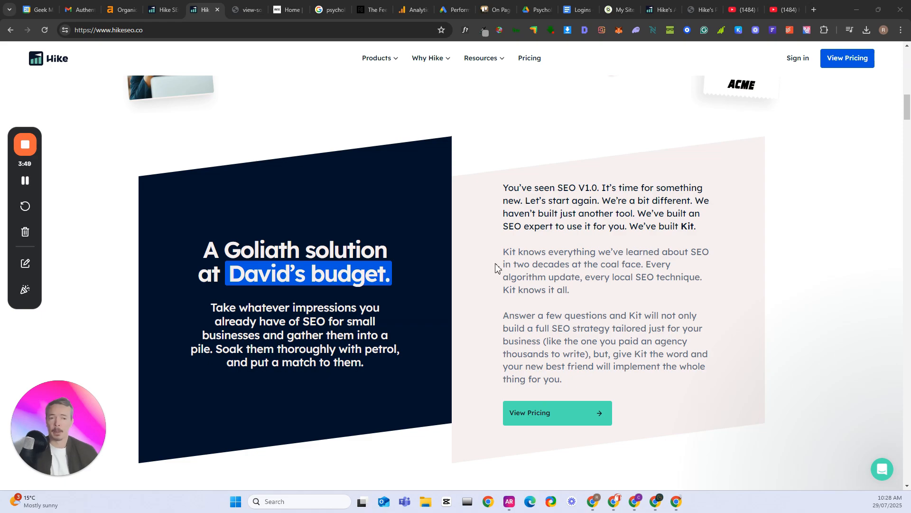
scroll(494, 269, "down", 9)
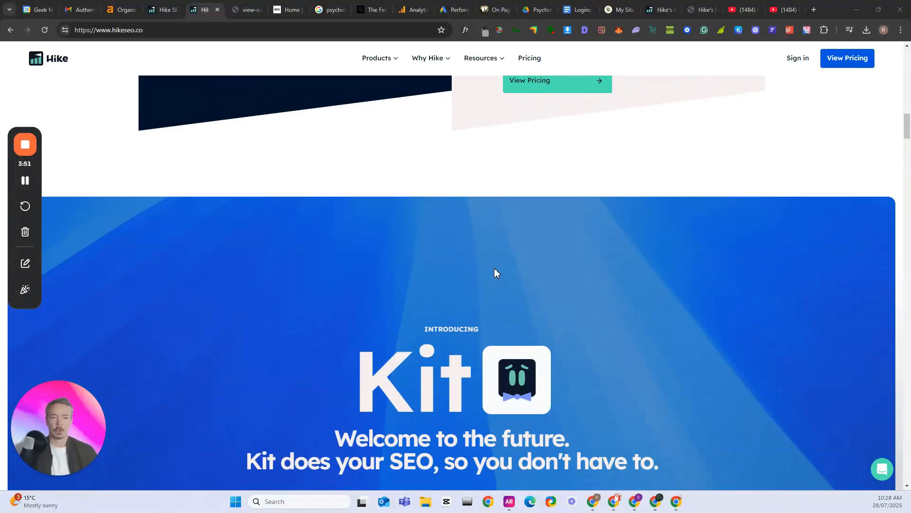
scroll(496, 268, "down", 4)
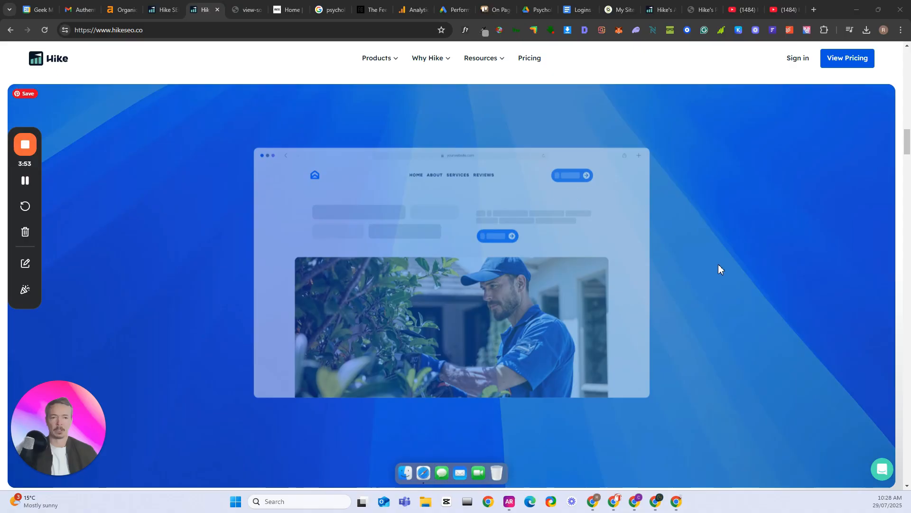
scroll(725, 268, "up", 5)
scroll(724, 268, "up", 4)
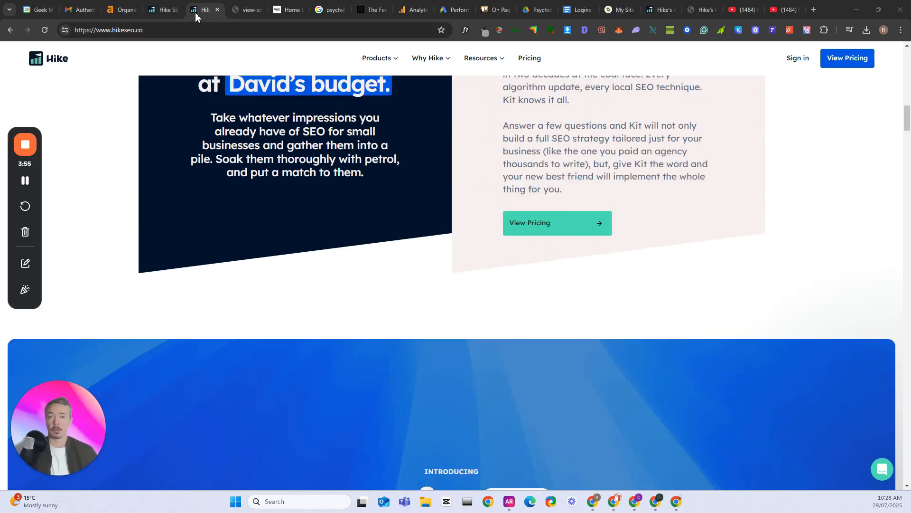
Return to the psychology centre's Hike dashboard and look over the Strategy, Kit, Actions, Local, Backlinks and Reporting areas
left_click(156, 15)
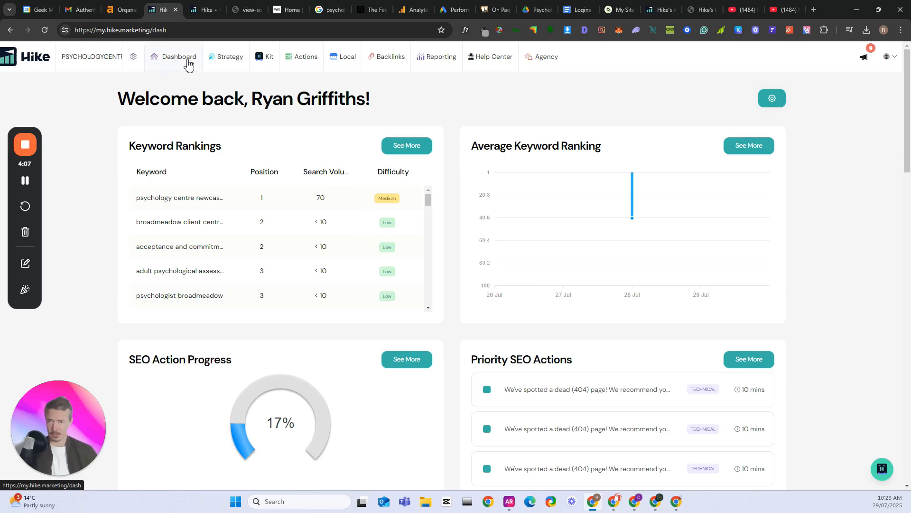
mouse_move(226, 63)
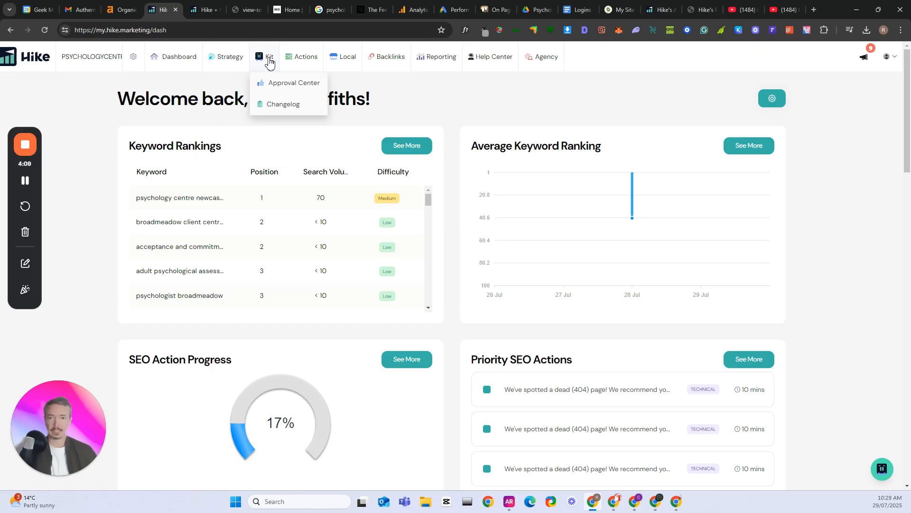
mouse_move(290, 62)
mouse_move(346, 61)
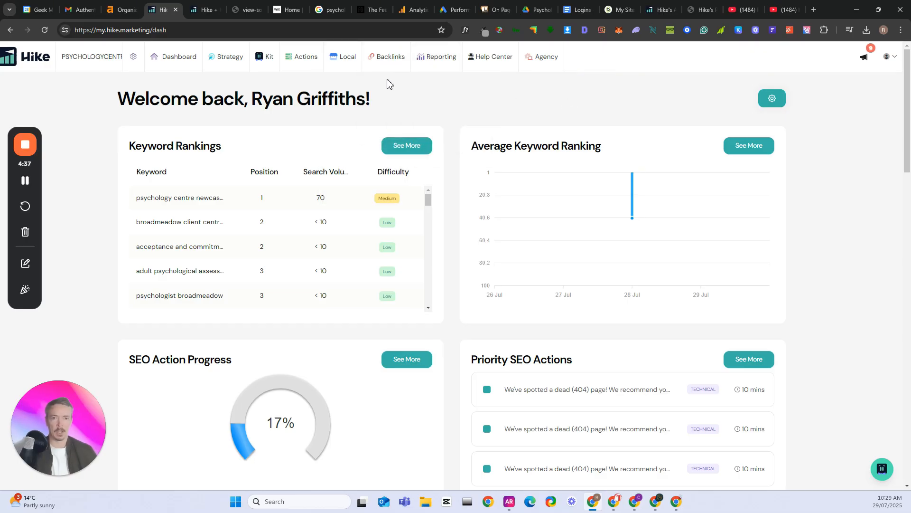
mouse_move(391, 58)
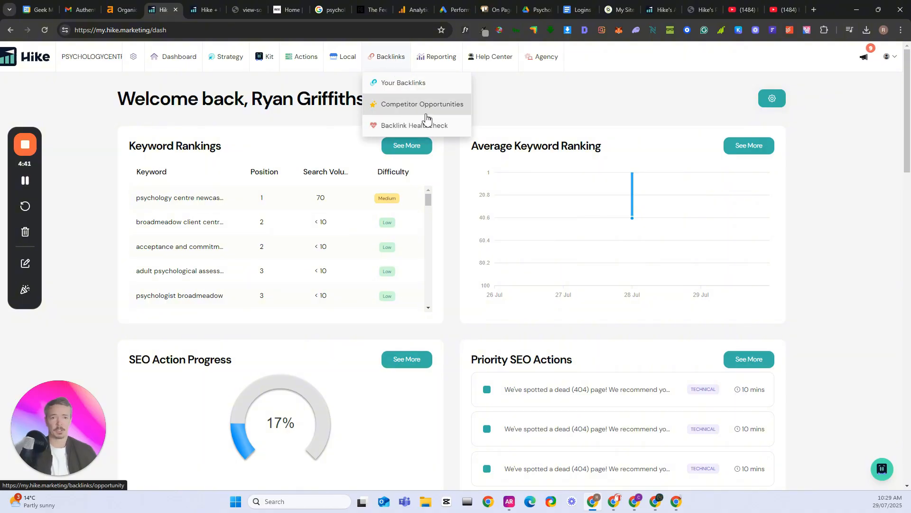
mouse_move(433, 63)
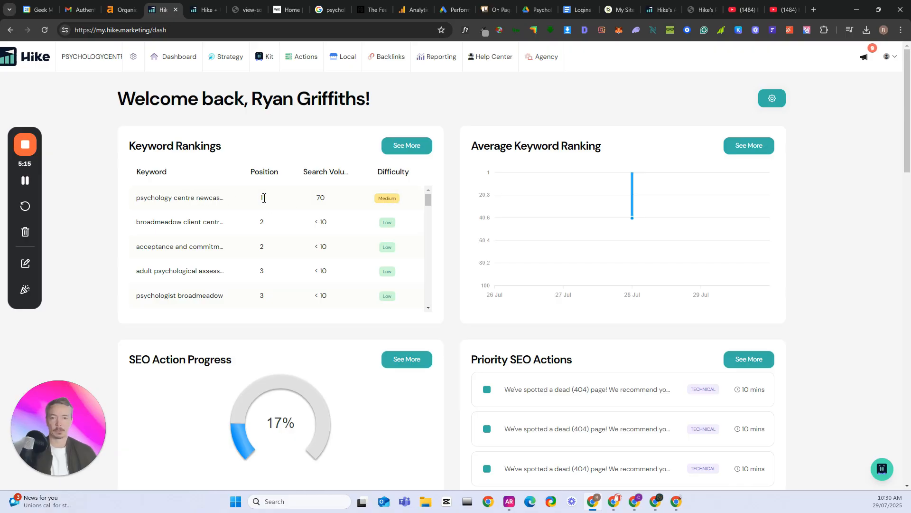
Review the dashboard's SEO action progress, priority SEO actions, website traffic stats and website visits
scroll(456, 208, "down", 4)
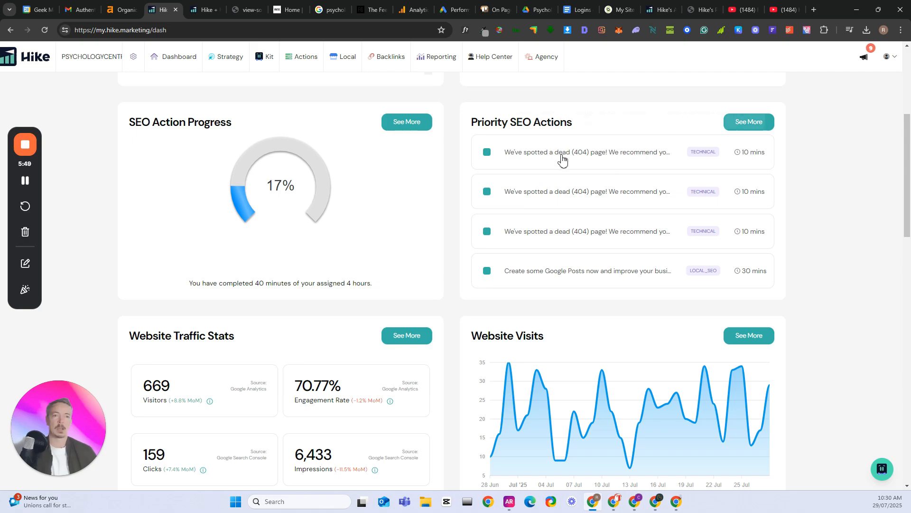
scroll(850, 171, "down", 1)
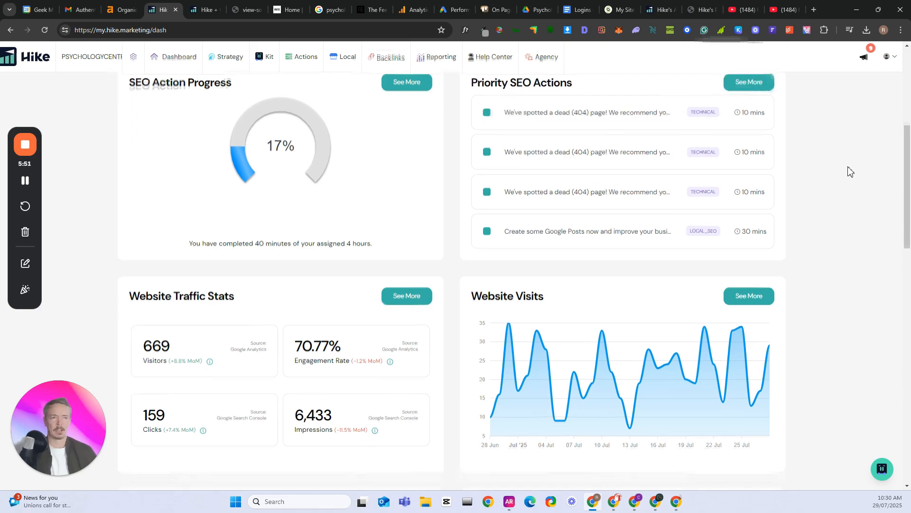
scroll(851, 181, "up", 1)
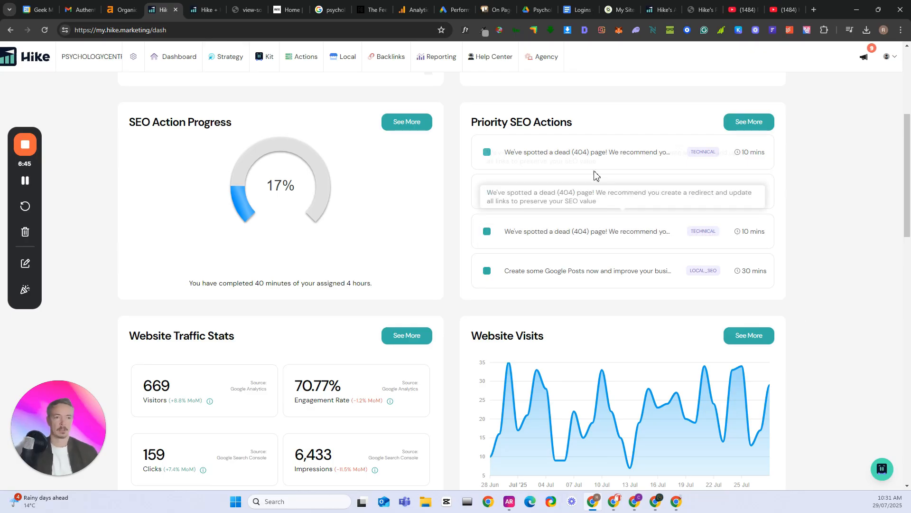
Open the full list of priority SEO actions and review the monthly goal progress and this month's recommendations
left_click(763, 122)
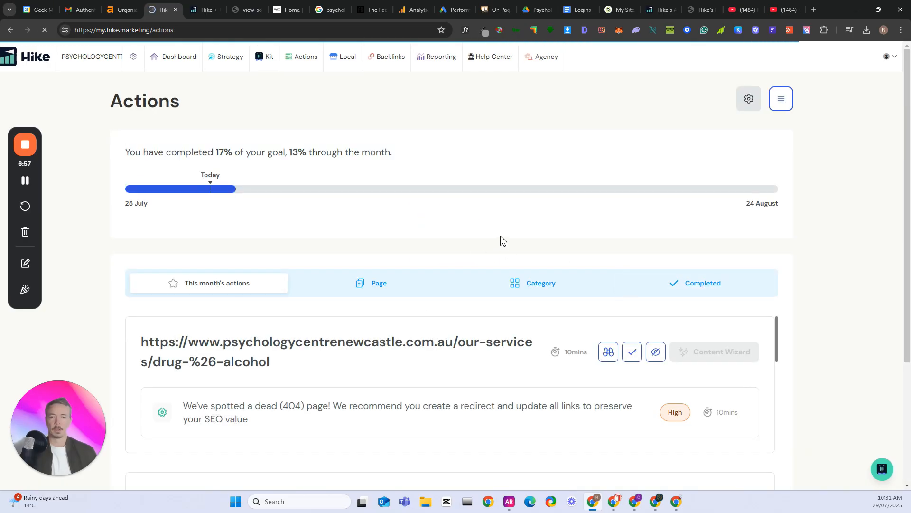
scroll(500, 240, "down", 1)
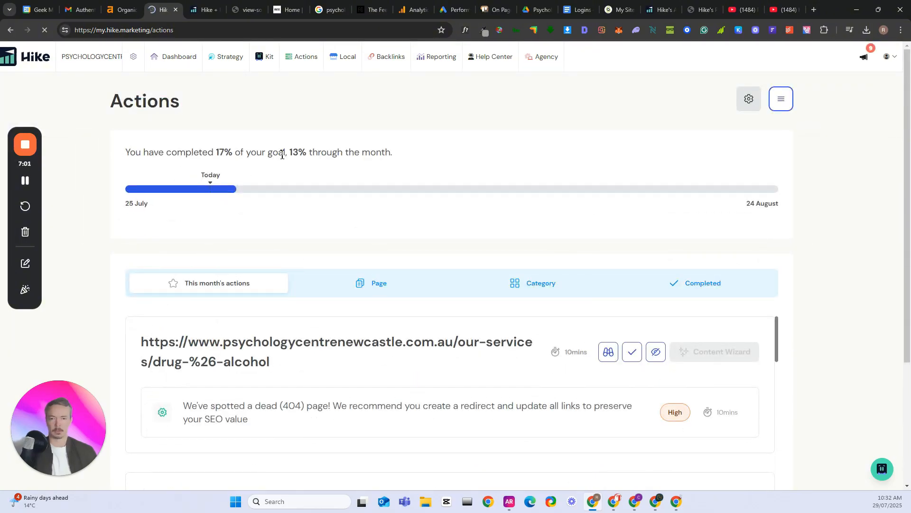
scroll(381, 228, "down", 2)
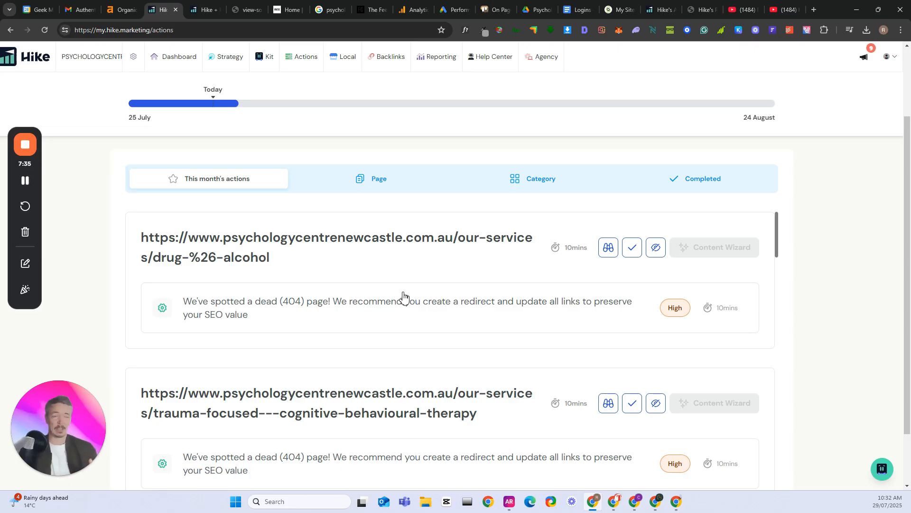
scroll(353, 248, "down", 2)
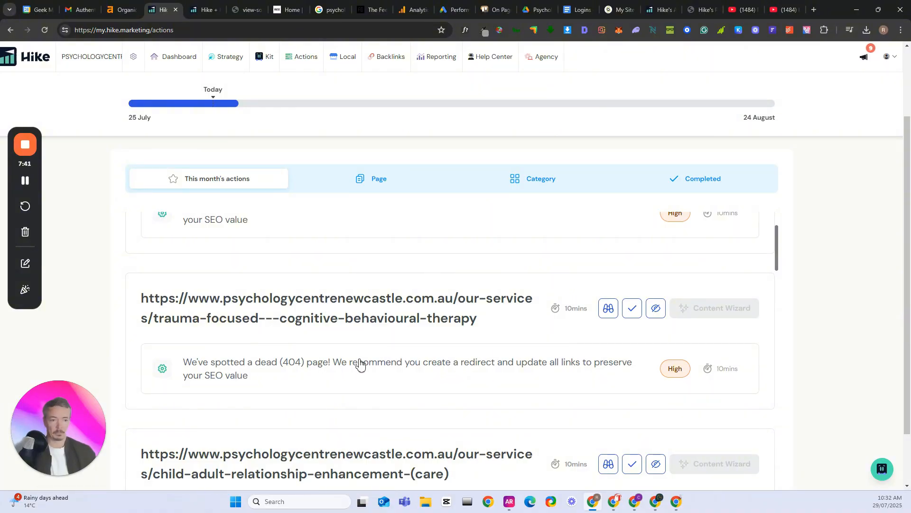
Expand the dead-page action for the drug and alcohol service, view its flagged URL in the browser, and return to the action
scroll(358, 364, "up", 2)
left_click(328, 308)
scroll(362, 315, "down", 2)
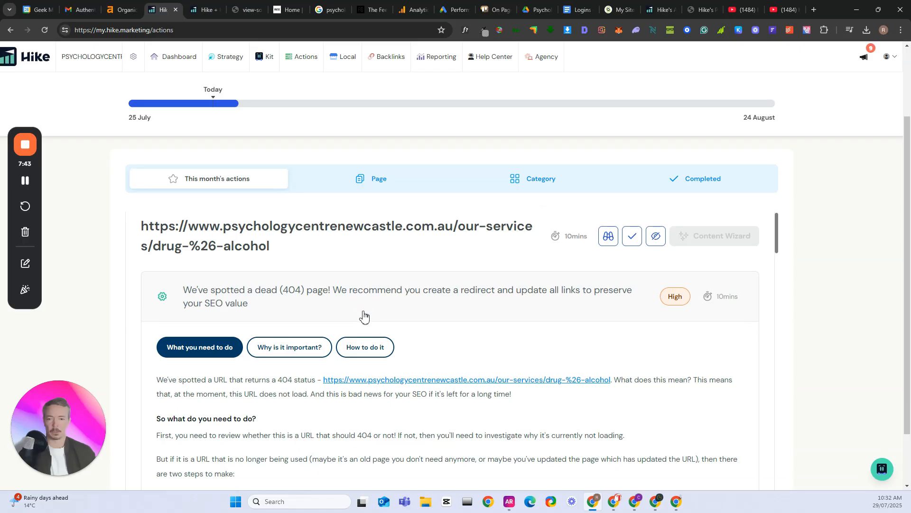
scroll(210, 306, "down", 1)
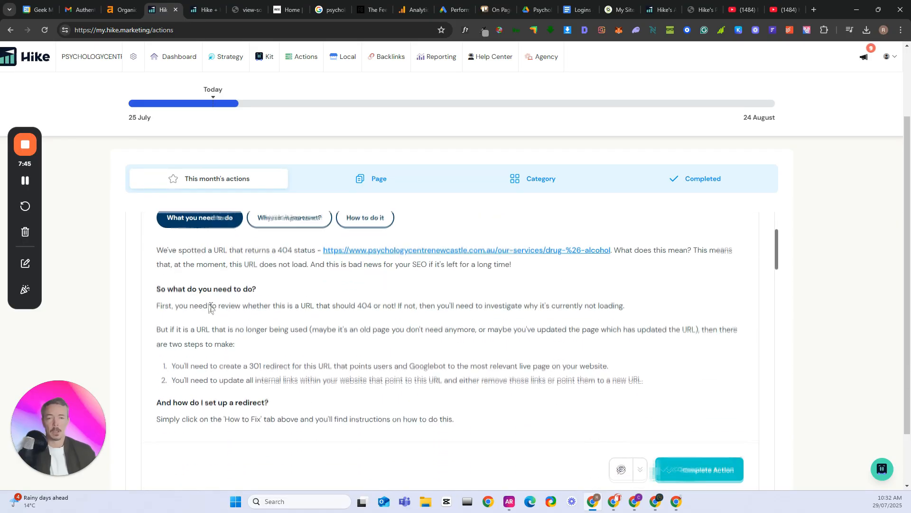
left_click(467, 249)
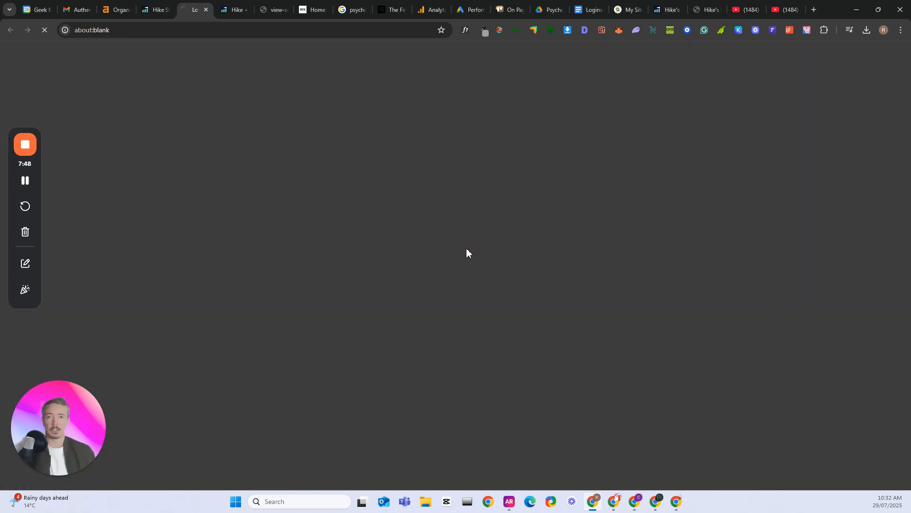
left_click(157, 8)
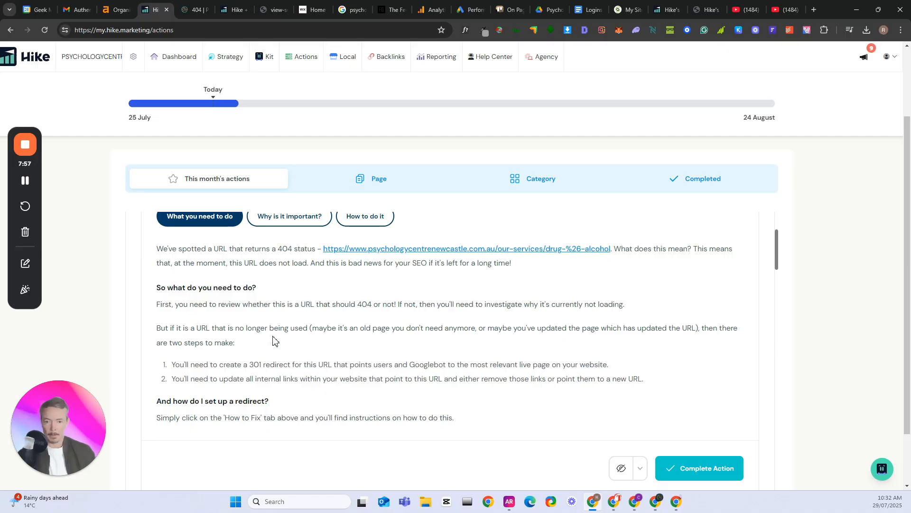
Read the action's 301 redirect and internal link guidance, and check the flagged drug and alcohol page again
scroll(252, 342, "down", 1)
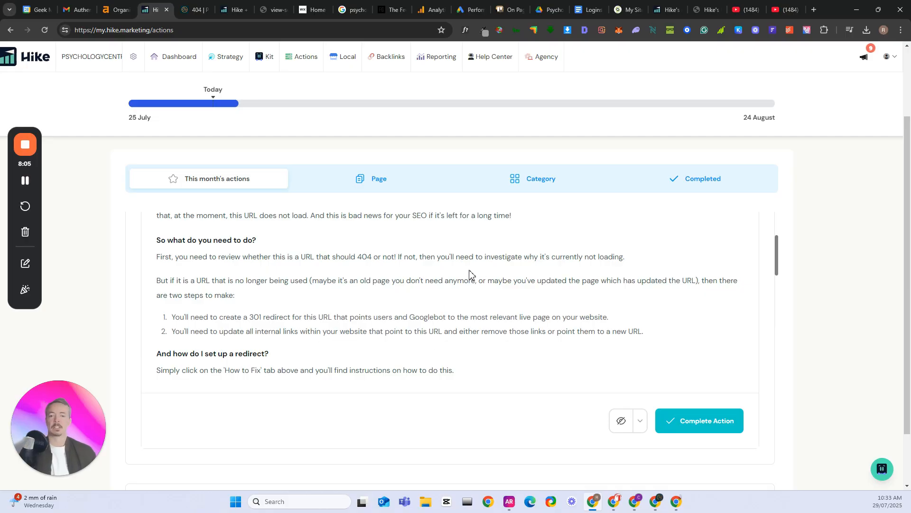
scroll(420, 283, "up", 2)
scroll(421, 291, "down", 1)
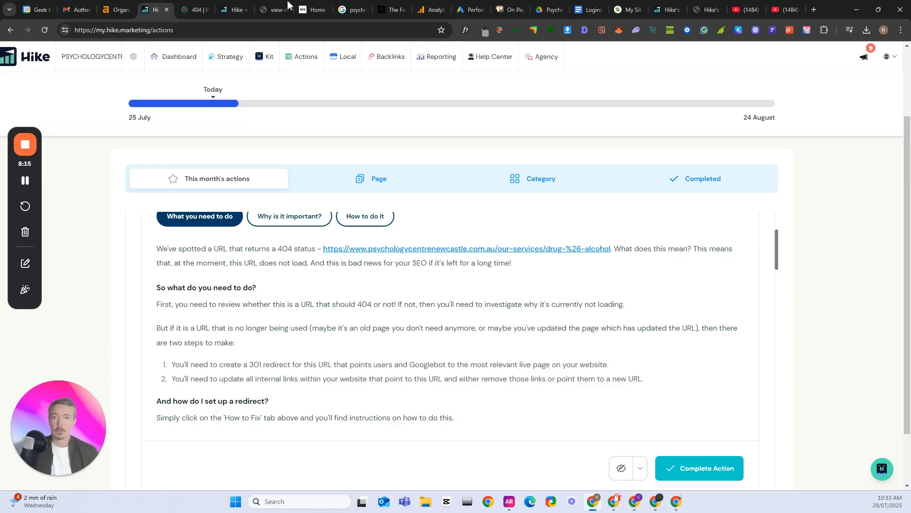
left_click(194, 10)
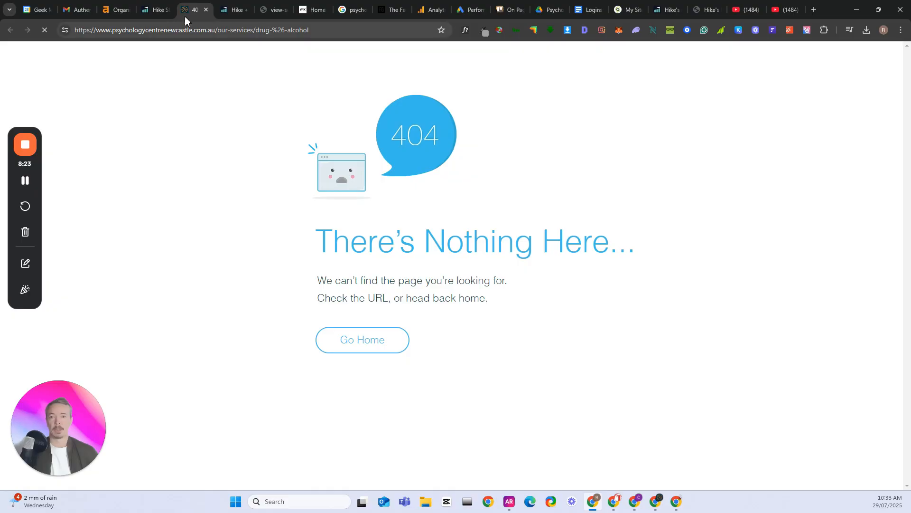
left_click(157, 11)
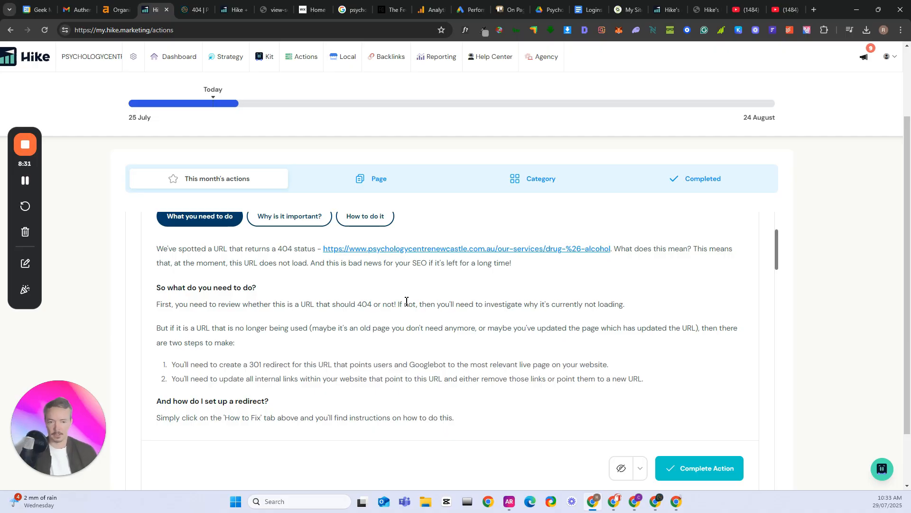
Review the rest of the drug and alcohol action, including its completion option, and the dead-page actions listed below it
scroll(269, 461, "down", 2)
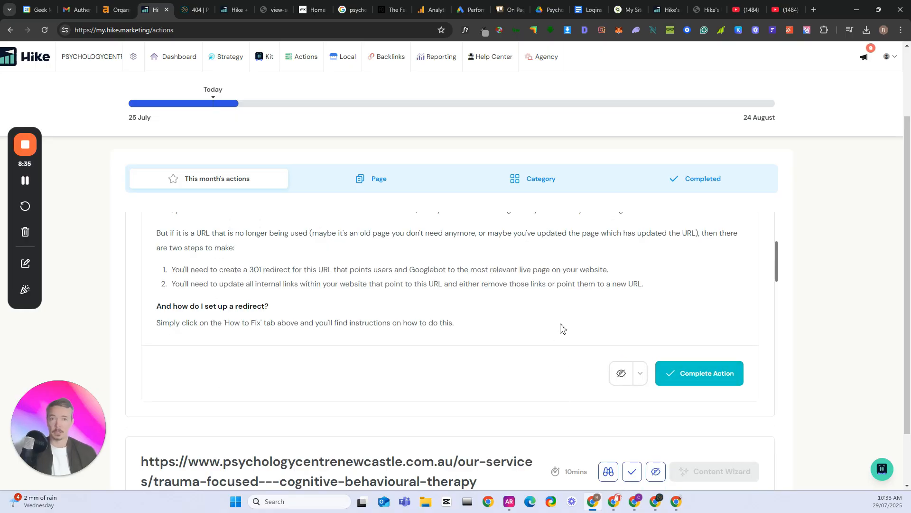
scroll(562, 328, "down", 2)
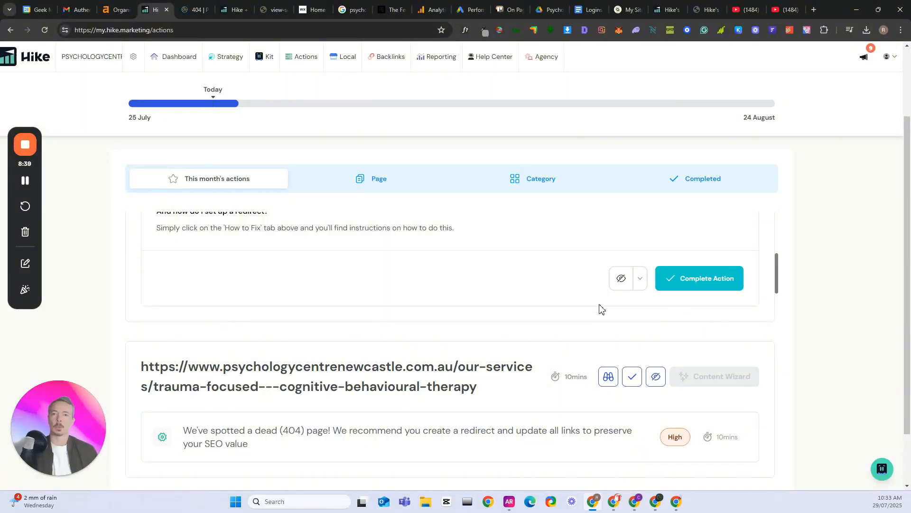
scroll(546, 303, "down", 1)
scroll(517, 311, "up", 2)
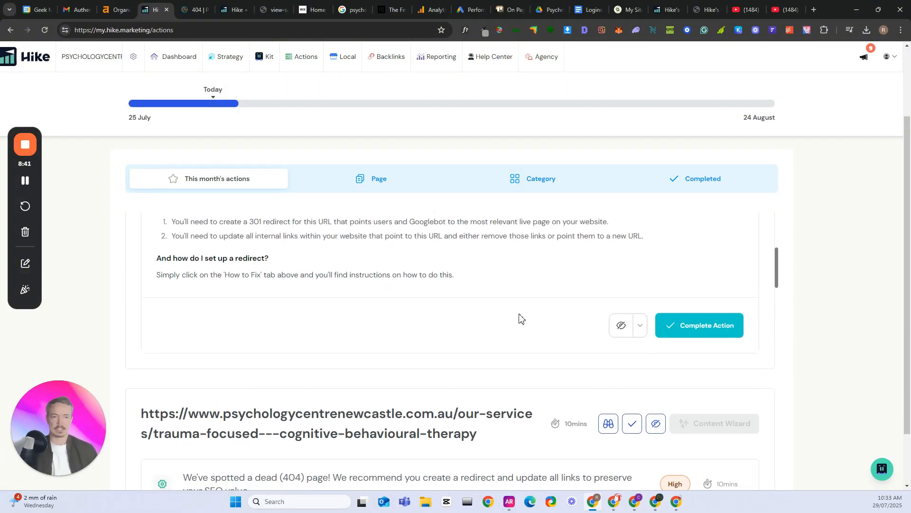
scroll(521, 319, "down", 2)
left_click(703, 231)
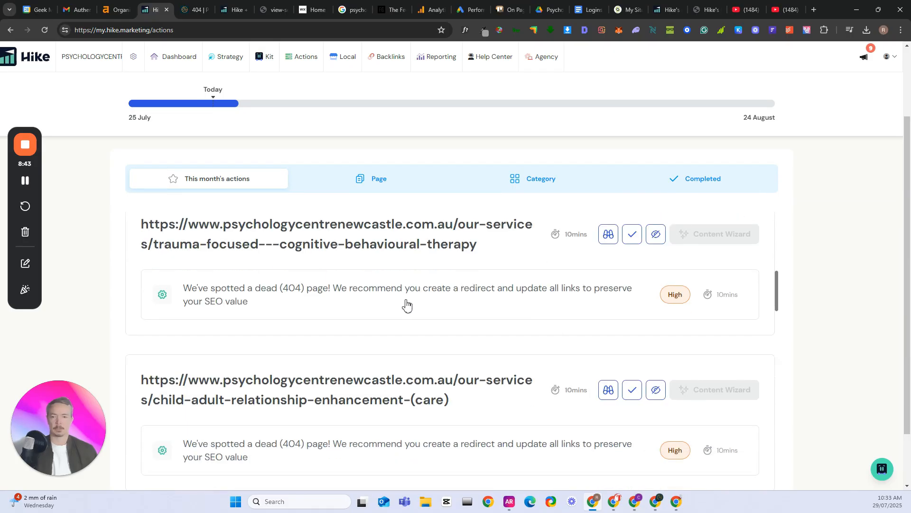
Run the Content Wizard for the stress-and-anxiety service page in this month's actions
scroll(432, 283, "down", 2)
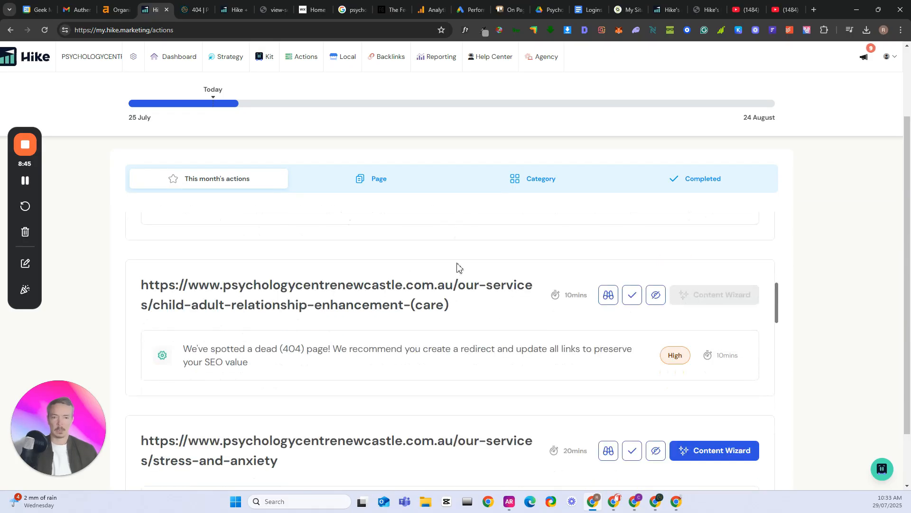
scroll(370, 325, "down", 4)
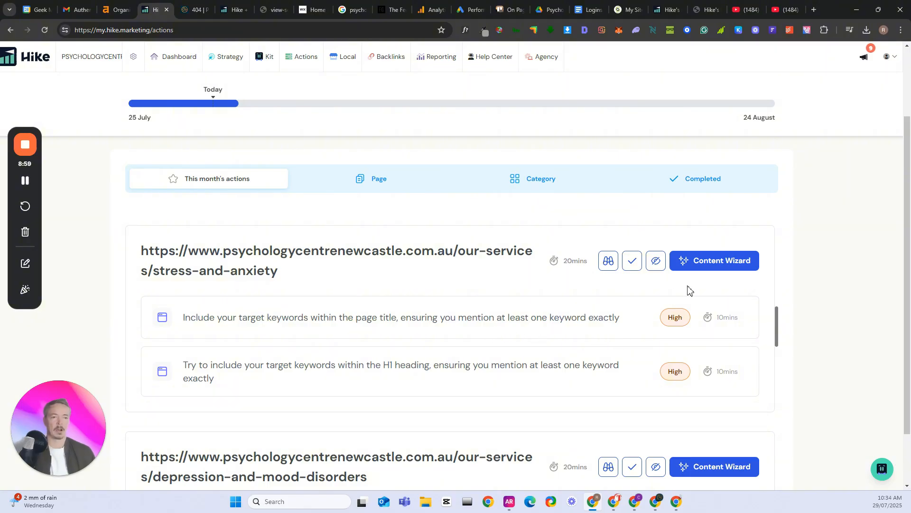
left_click(721, 268)
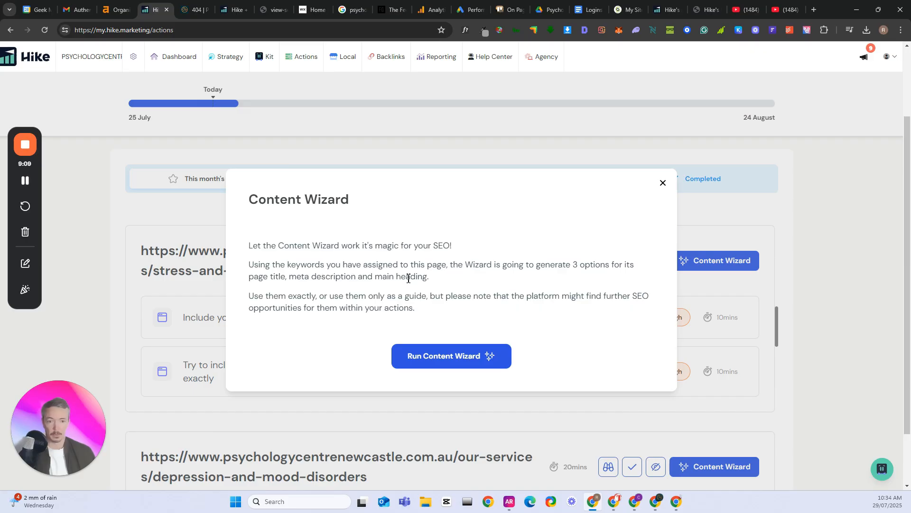
left_click(454, 356)
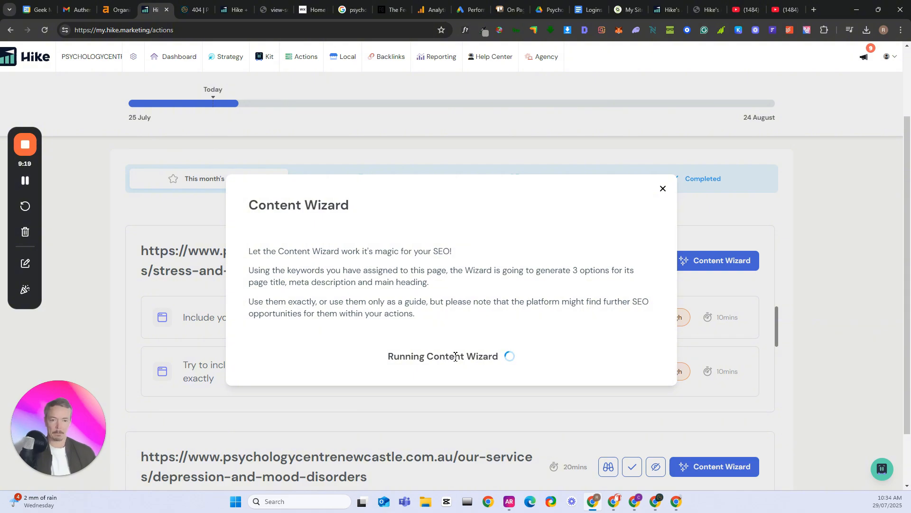
left_click(22, 186)
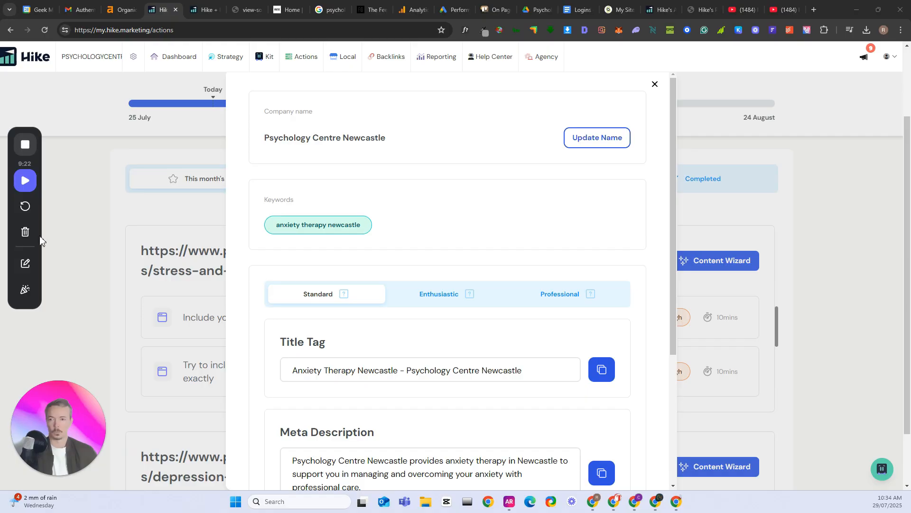
left_click(26, 181)
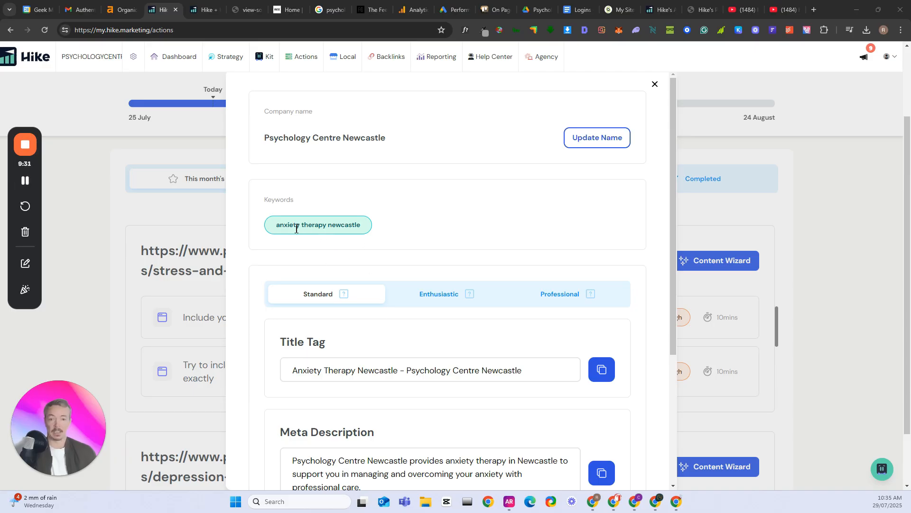
Review the assigned keyword and the Standard title tag, meta description and H1 heading suggestions
triple_click(337, 227)
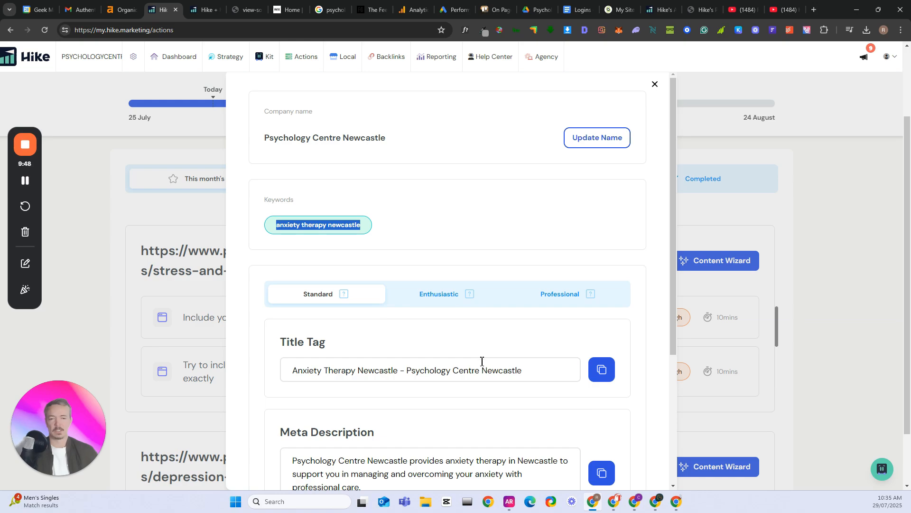
scroll(515, 383, "down", 4)
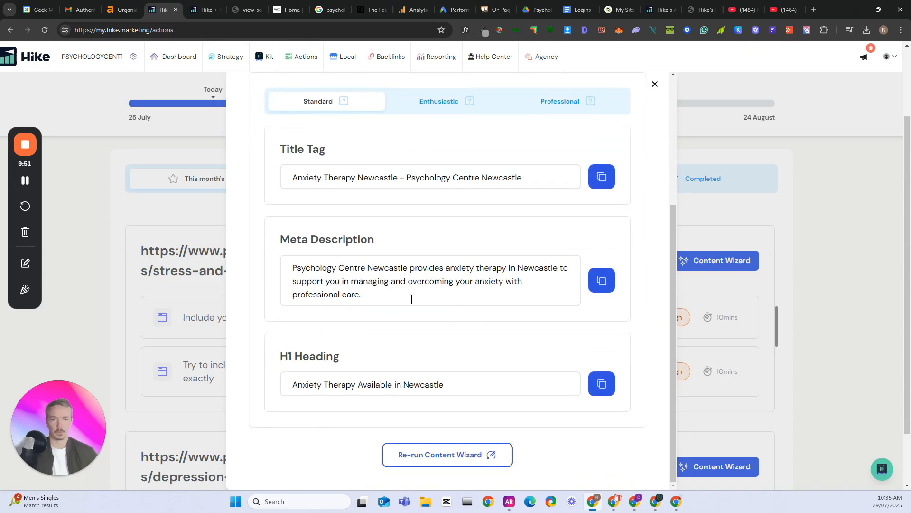
scroll(350, 297, "up", 4)
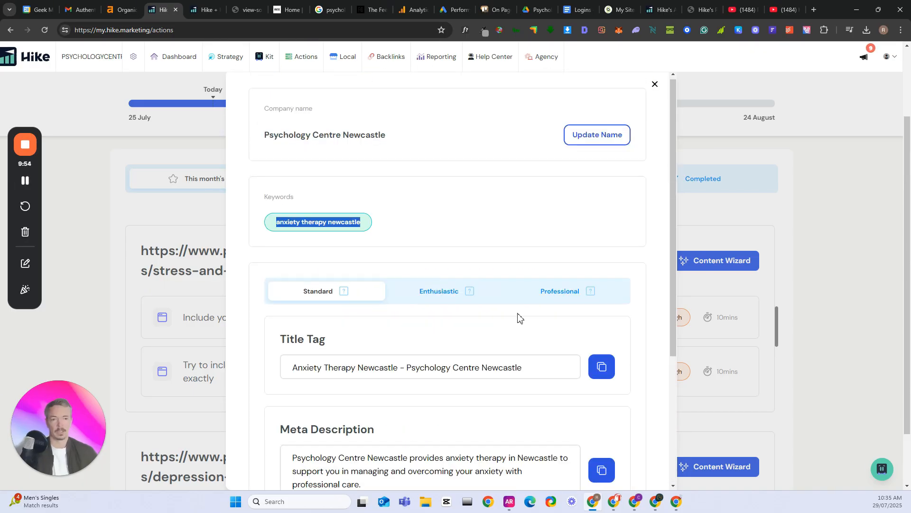
Review the Professional content suggestions, copy their title tag, and close the Content Wizard
left_click(535, 295)
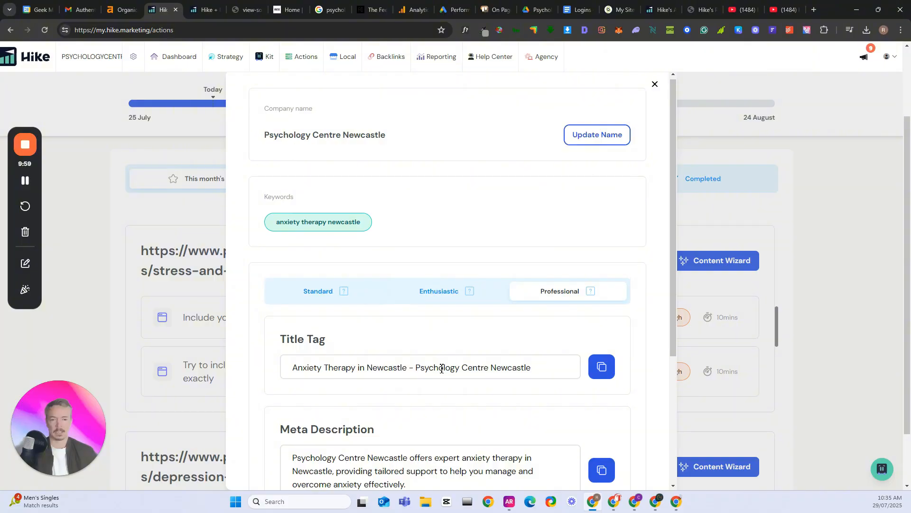
scroll(441, 369, "down", 2)
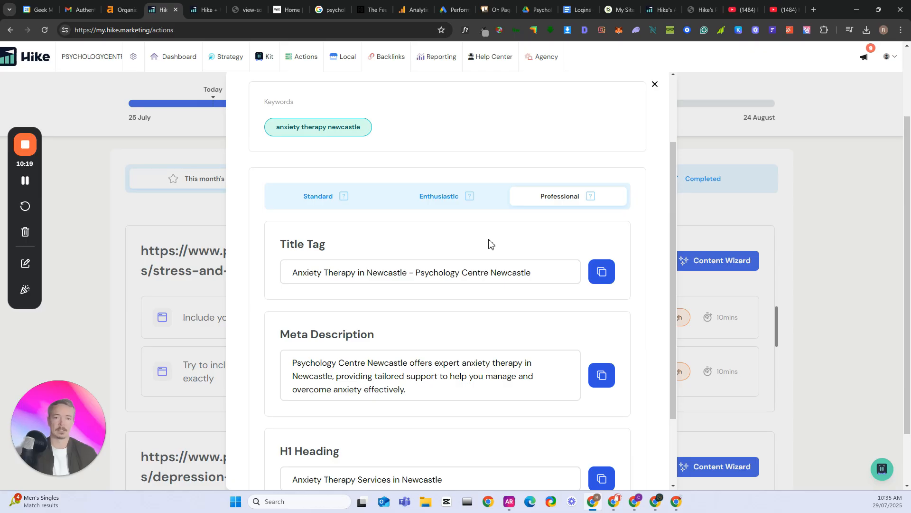
scroll(491, 244, "down", 2)
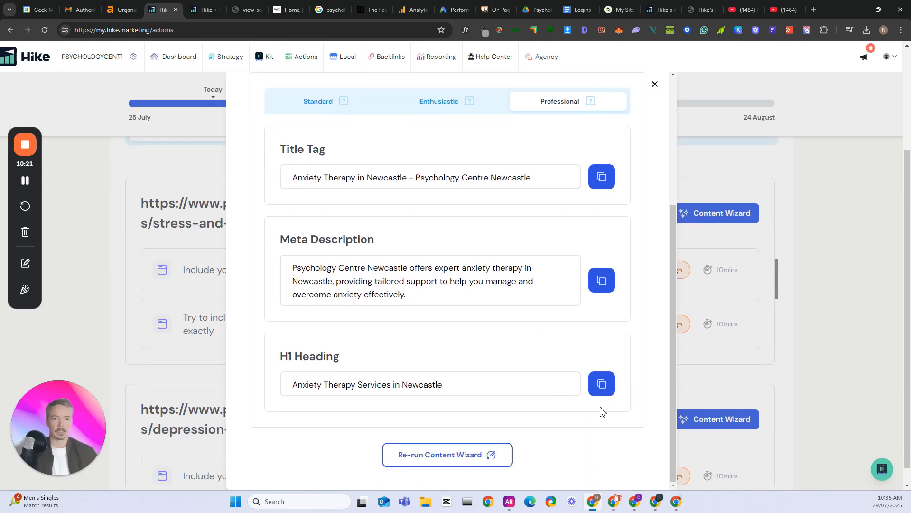
left_click(603, 178)
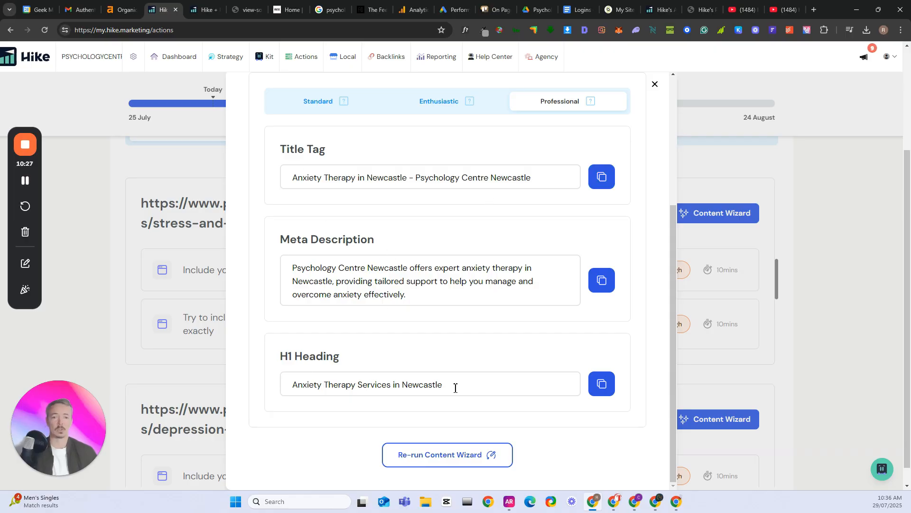
scroll(474, 394, "down", 1)
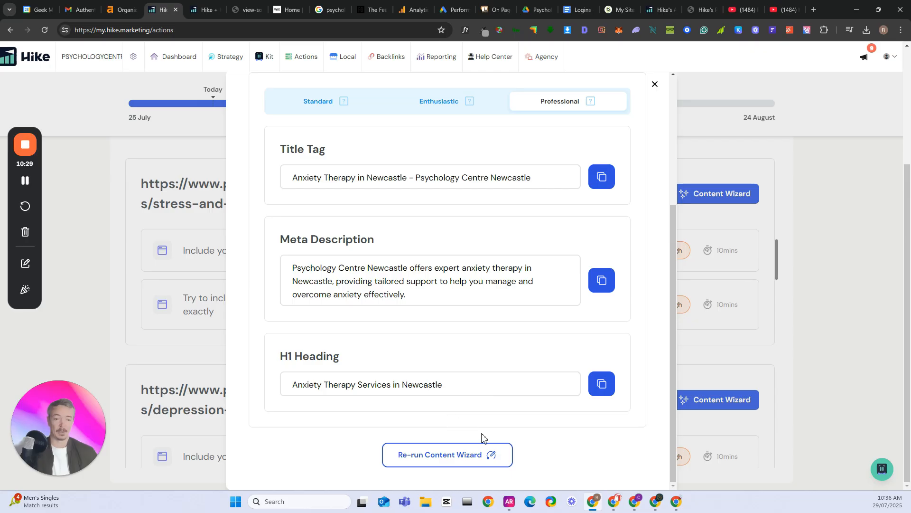
left_click(655, 84)
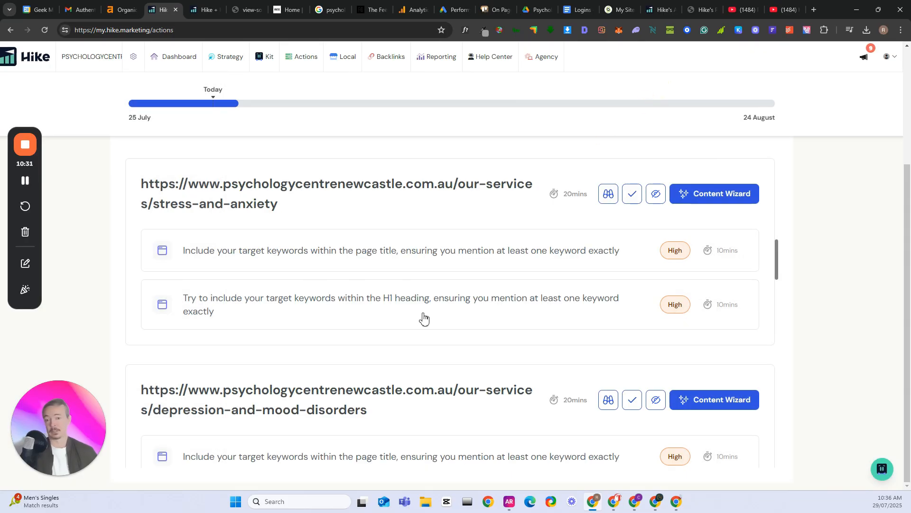
Review the remaining page title and H1, Local SEO and Keywords actions, and return to the drug and alcohol dead-page action
scroll(444, 315, "down", 5)
scroll(452, 307, "down", 8)
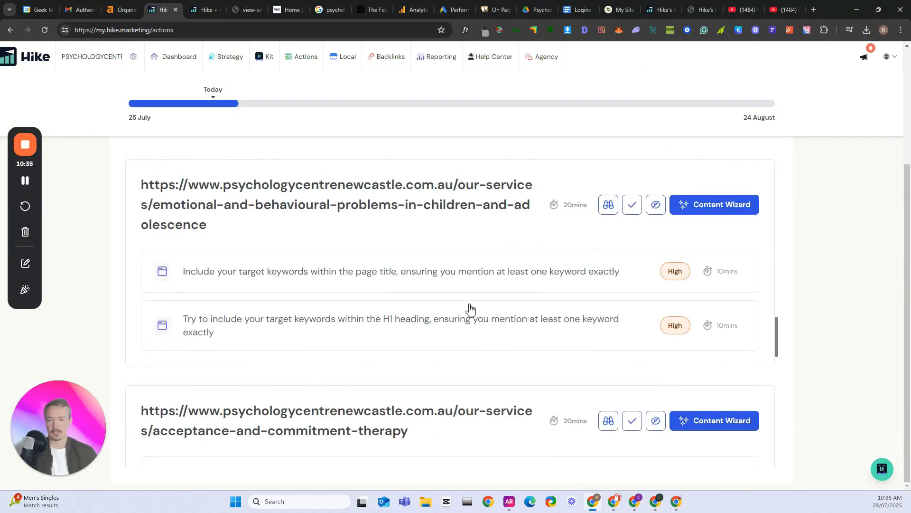
scroll(464, 307, "down", 3)
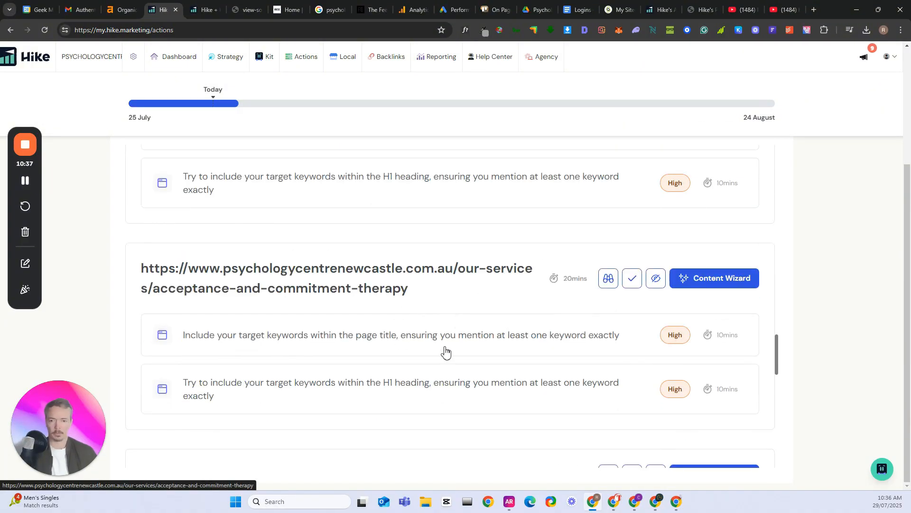
scroll(551, 321, "down", 3)
scroll(480, 301, "down", 3)
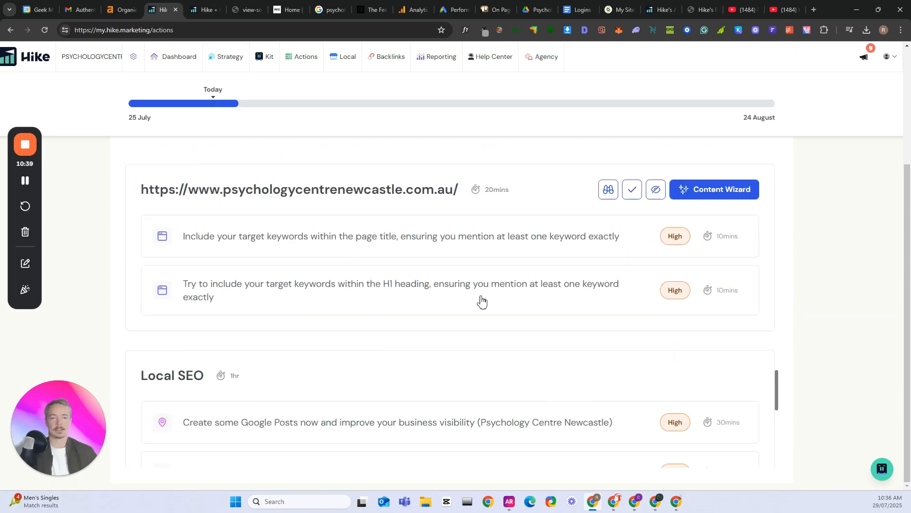
scroll(379, 291, "down", 6)
scroll(390, 296, "down", 1)
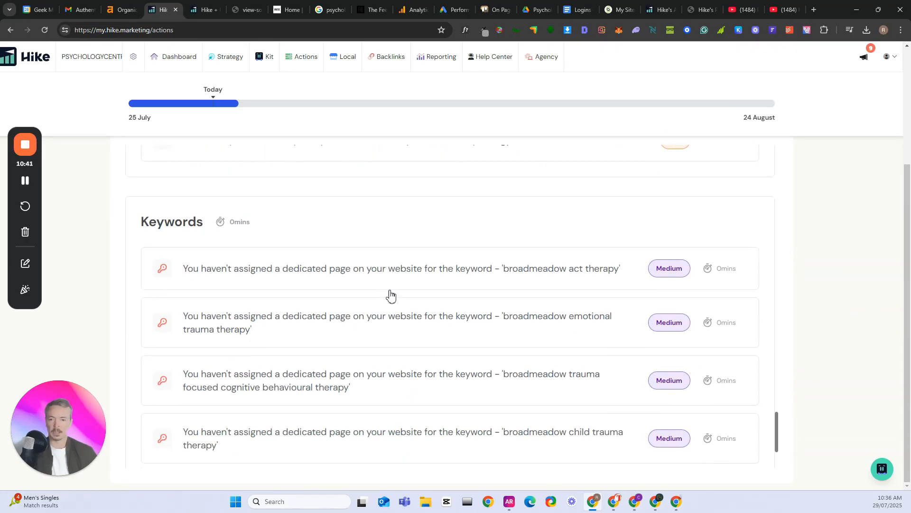
scroll(418, 301, "up", 4)
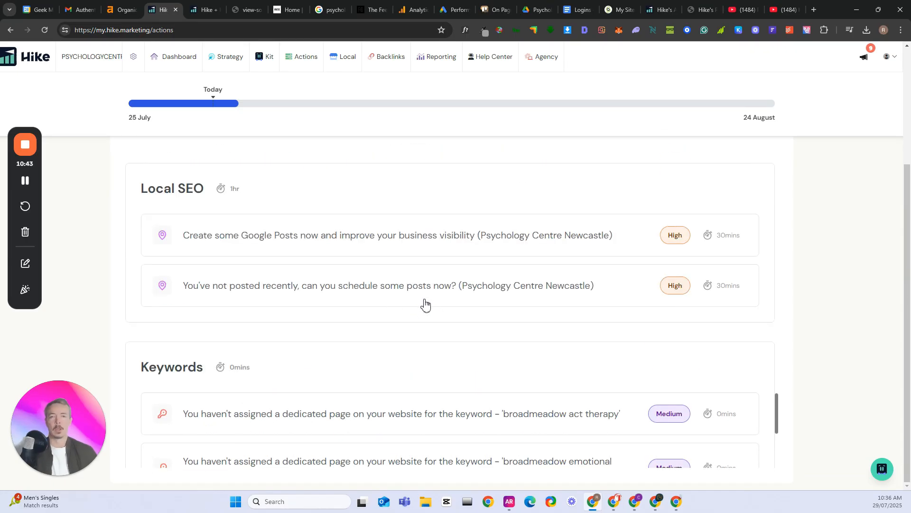
scroll(418, 304, "up", 5)
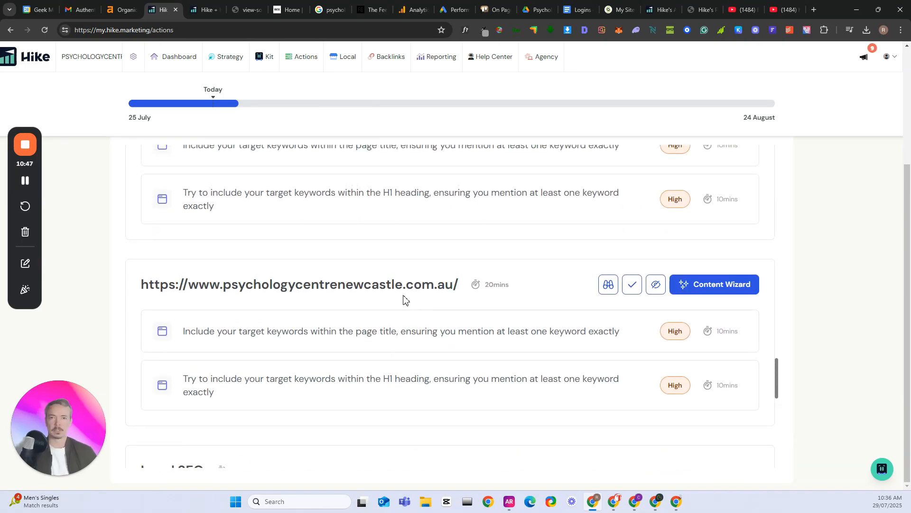
scroll(399, 300, "up", 15)
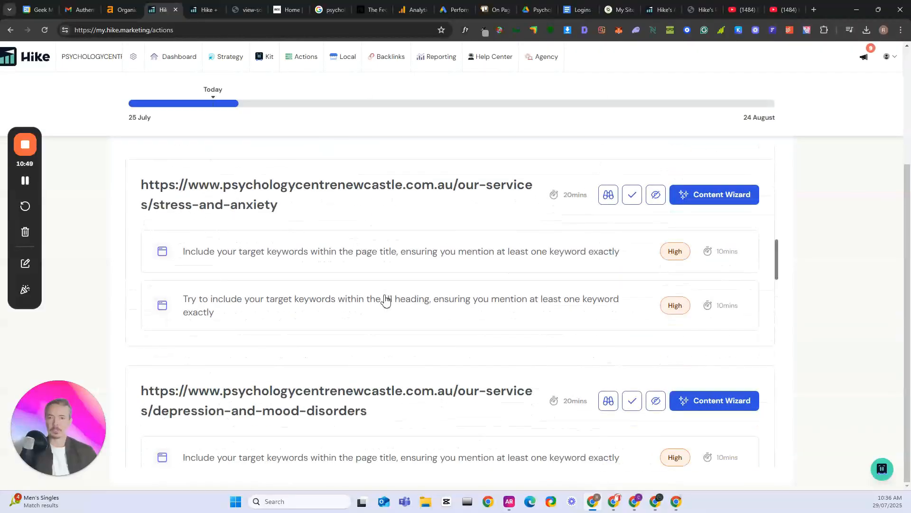
scroll(380, 300, "up", 15)
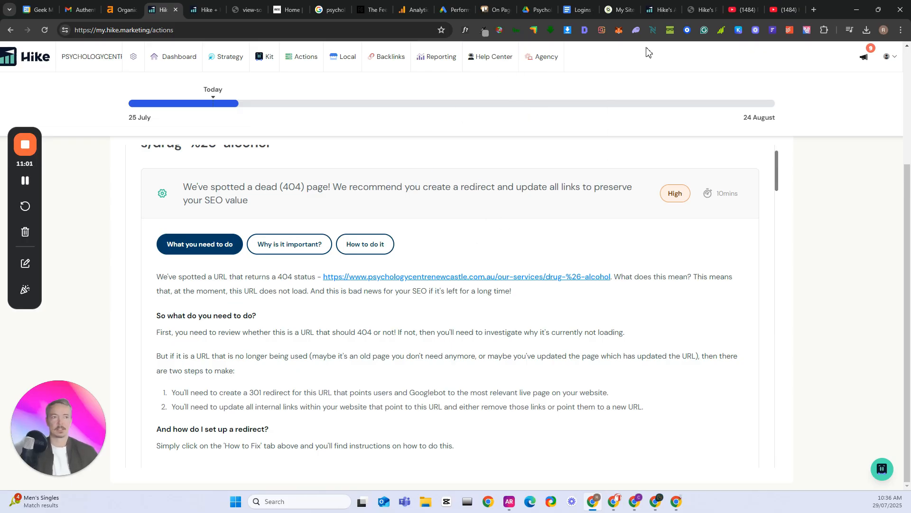
scroll(333, 180, "up", 1)
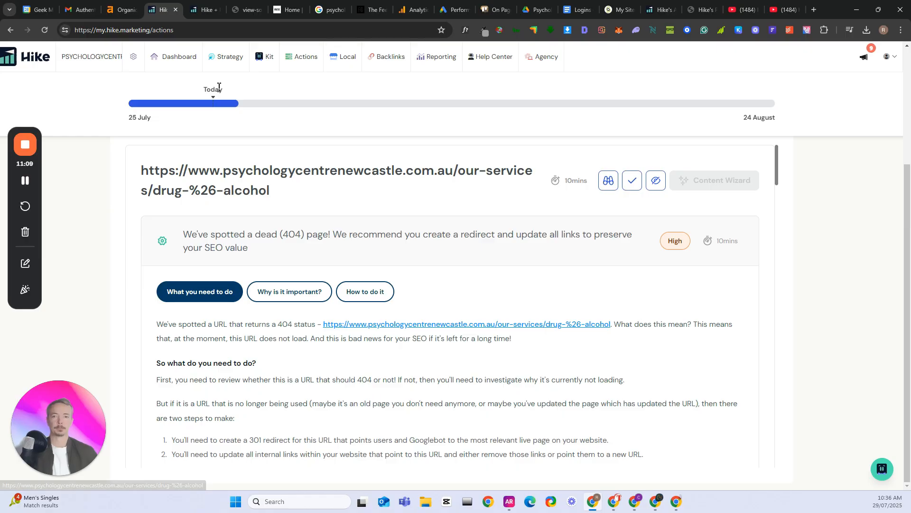
Open the dashboard and review its keyword rankings, action progress, website traffic, and clicks and impressions widgets
mouse_move(231, 62)
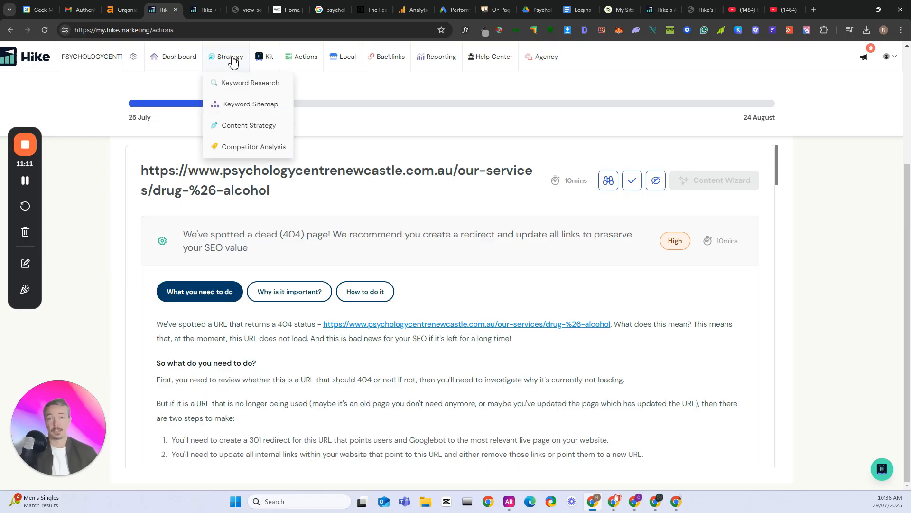
left_click(175, 68)
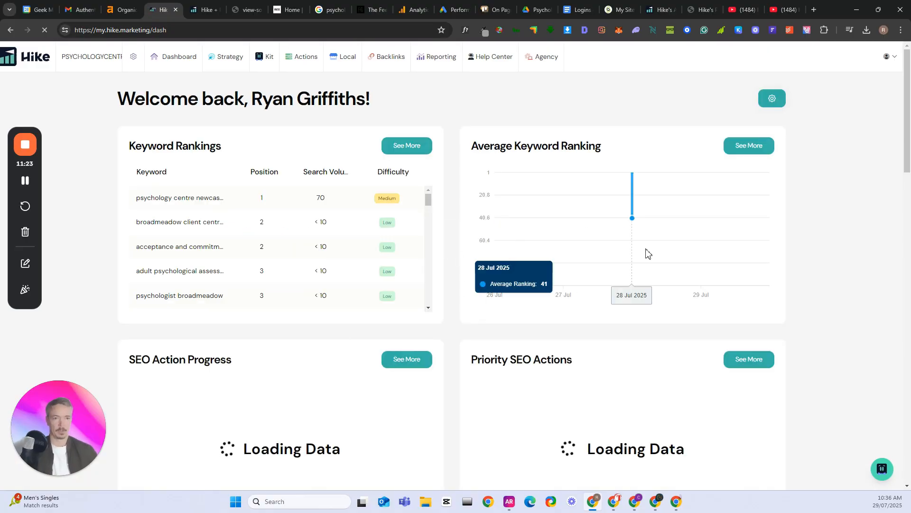
scroll(437, 300, "down", 6)
scroll(453, 328, "down", 3)
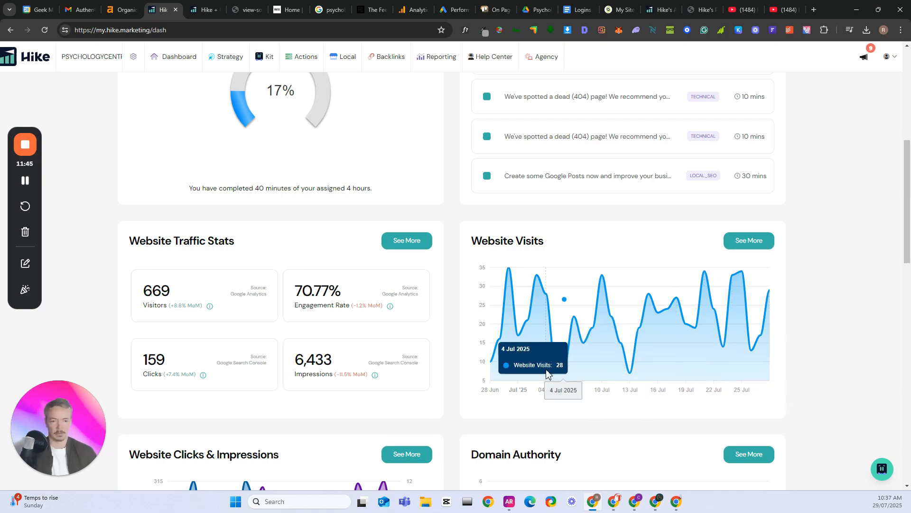
scroll(546, 365, "down", 5)
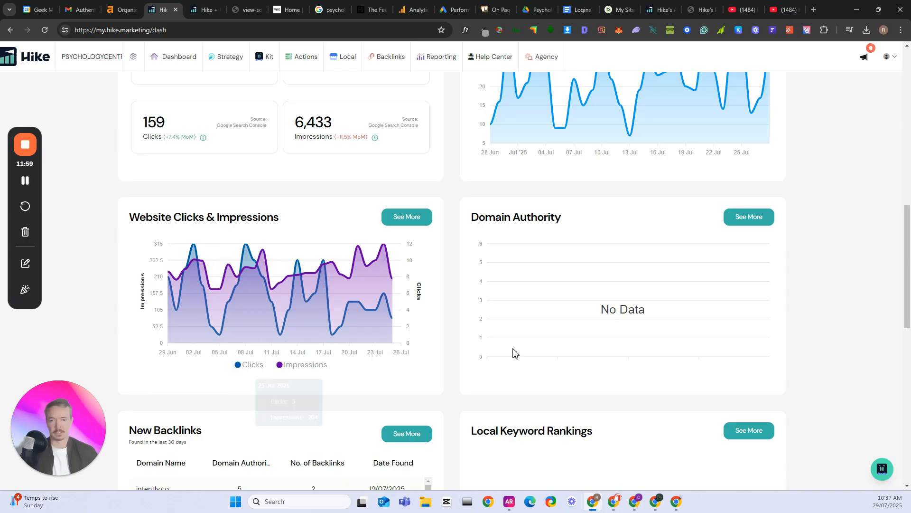
scroll(477, 352, "down", 1)
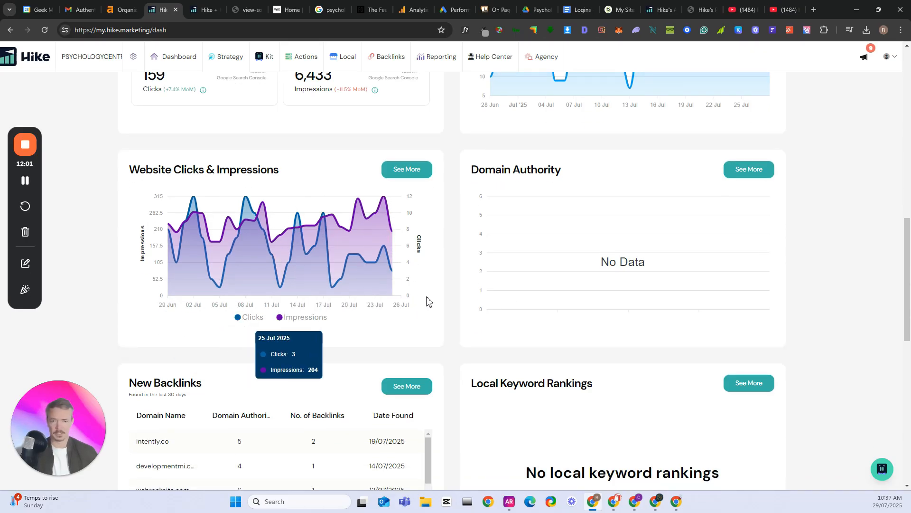
Examine the domains in the dashboard's New Backlinks list through to its end
scroll(430, 302, "down", 1)
scroll(432, 302, "down", 4)
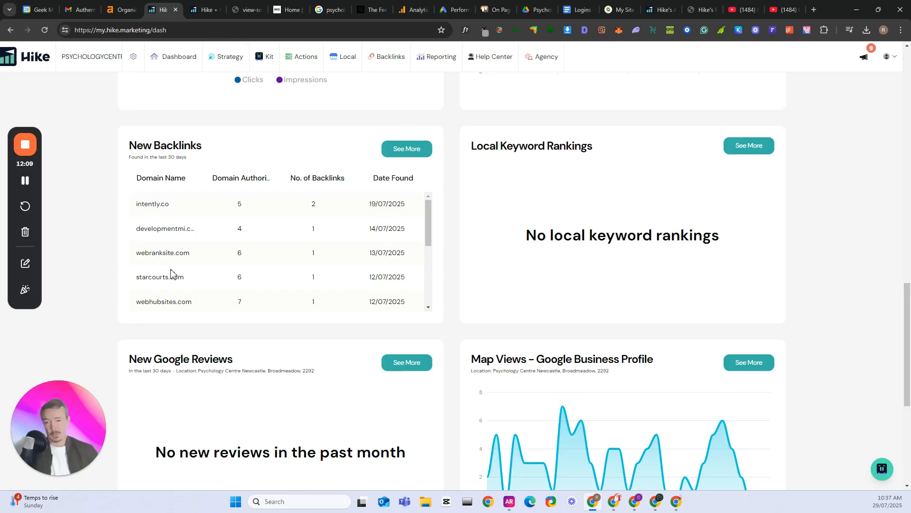
scroll(206, 312, "down", 1)
scroll(201, 312, "down", 2)
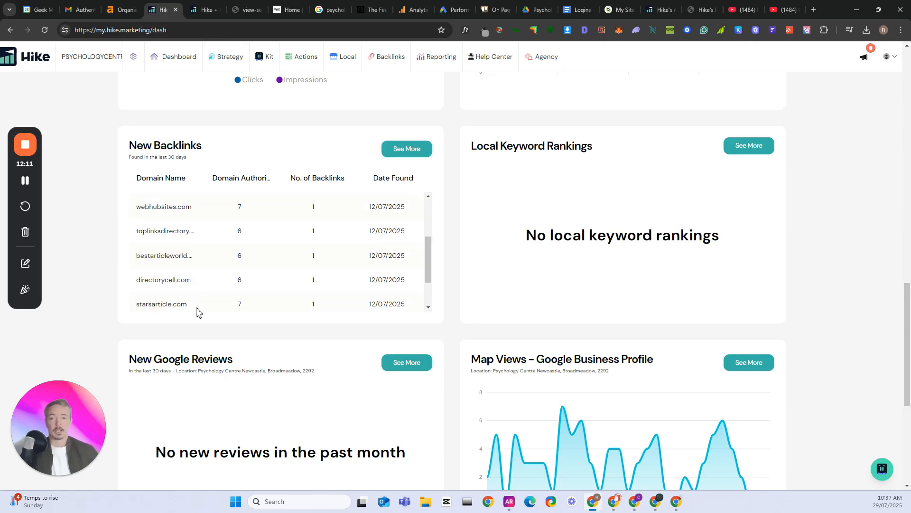
scroll(198, 295, "down", 2)
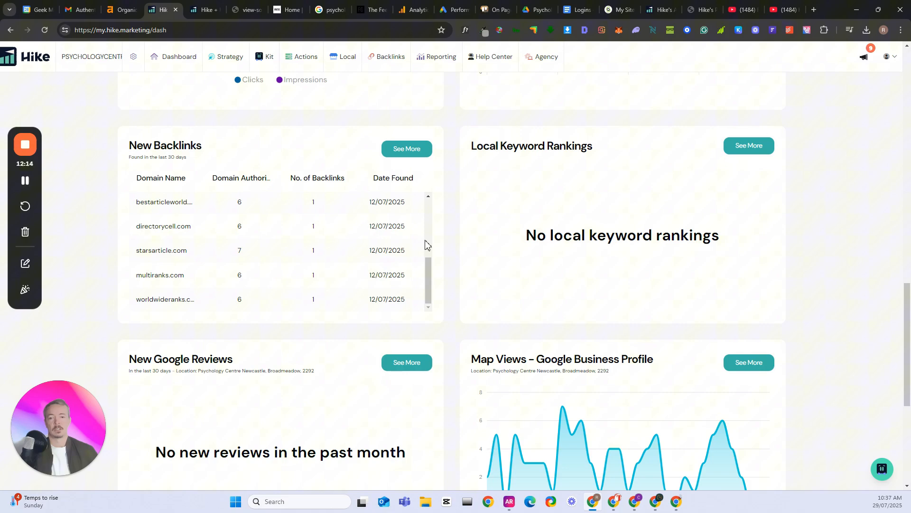
Open the full backlinks report and go through Kit's introductory backlinks tour to its end
left_click(400, 154)
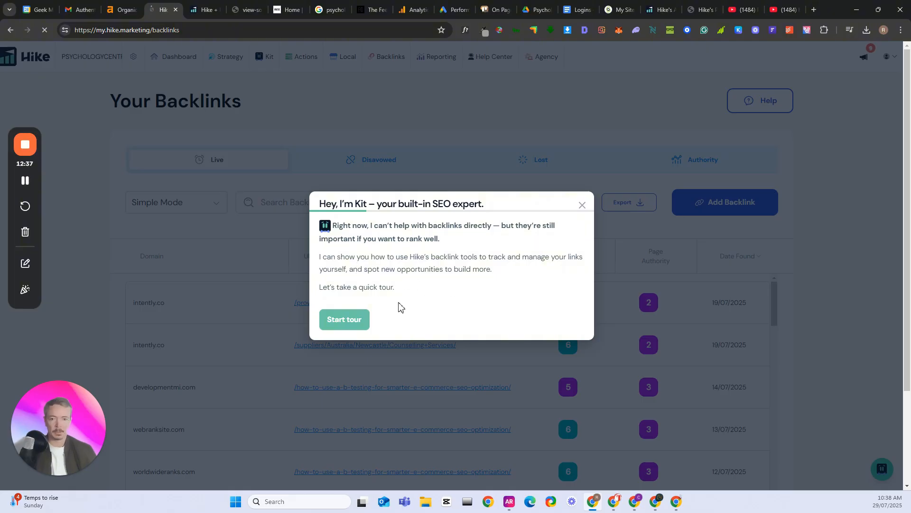
left_click(359, 321)
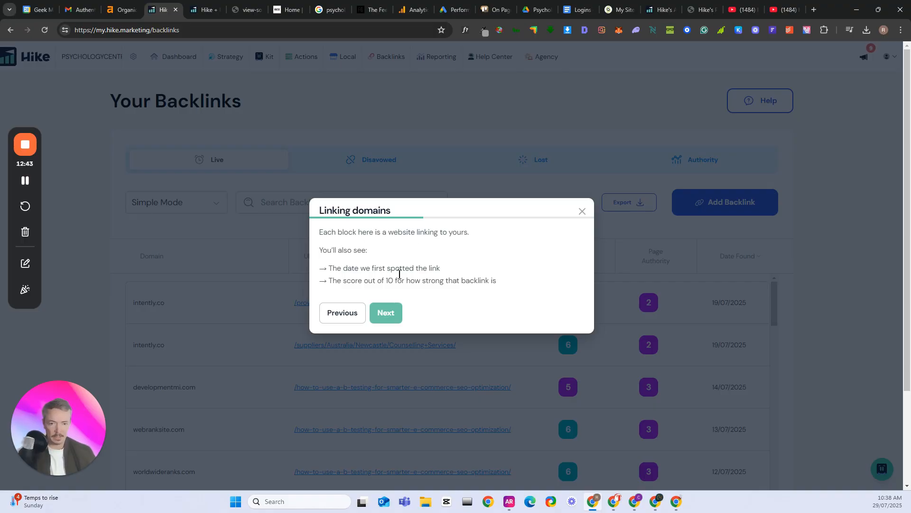
left_click(386, 313)
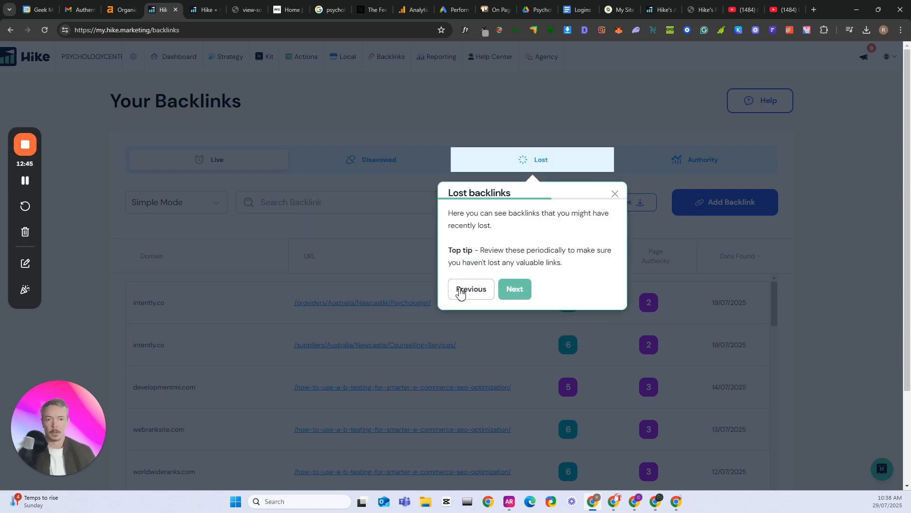
left_click(522, 294)
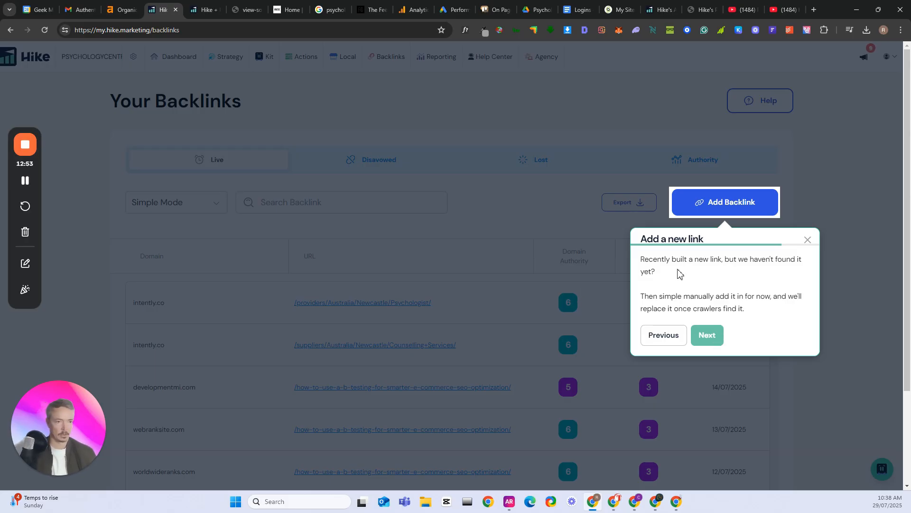
left_click(712, 337)
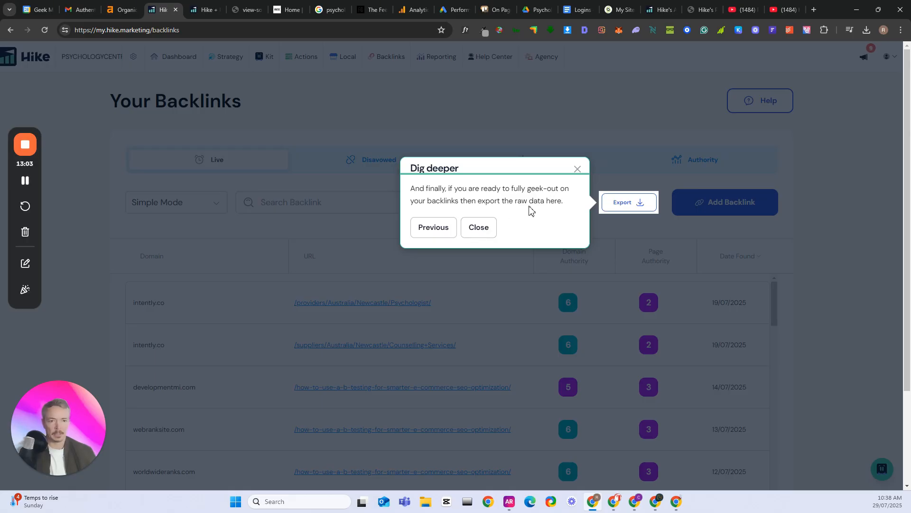
left_click(482, 233)
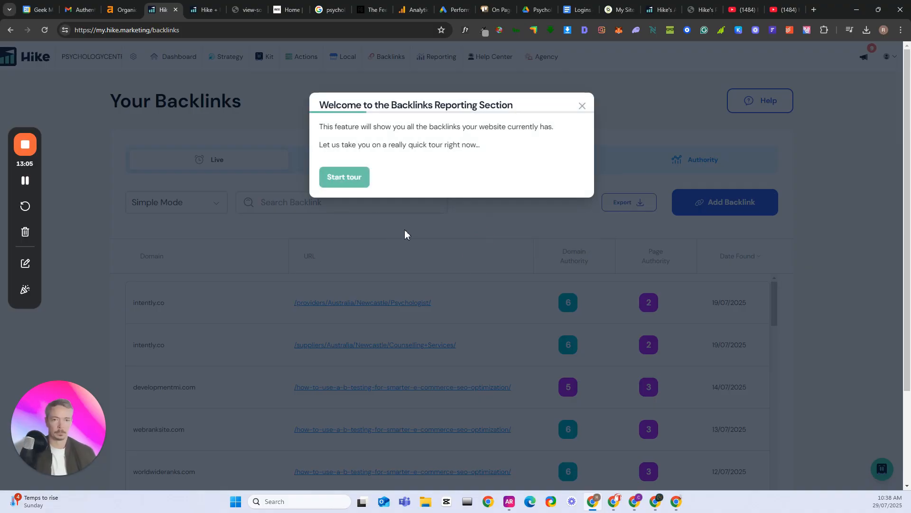
Start the Backlinks Reporting Section tour and dismiss it at Step 2 about lost backlinks
left_click(352, 178)
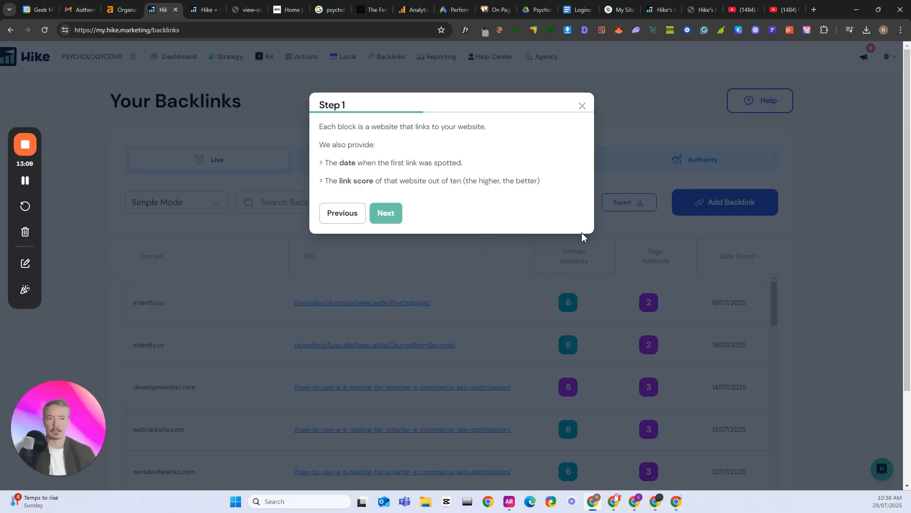
left_click(390, 217)
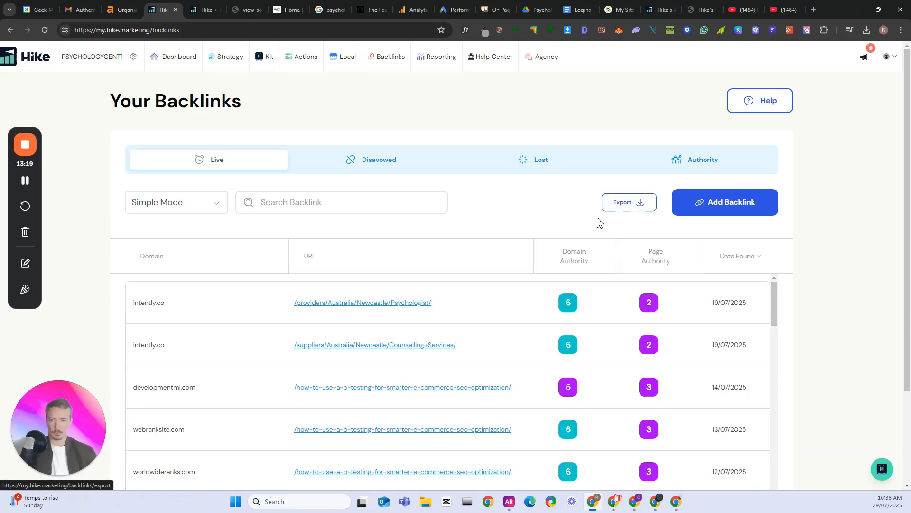
scroll(565, 238, "down", 1)
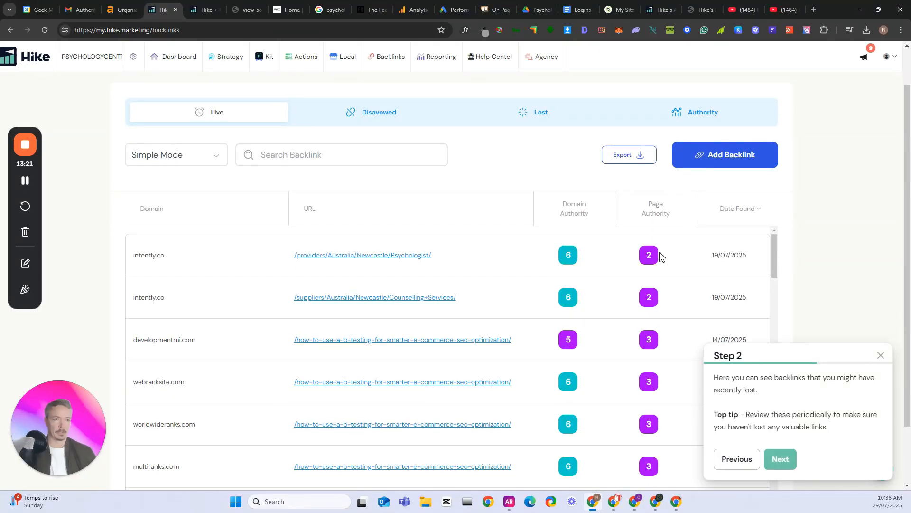
left_click(882, 357)
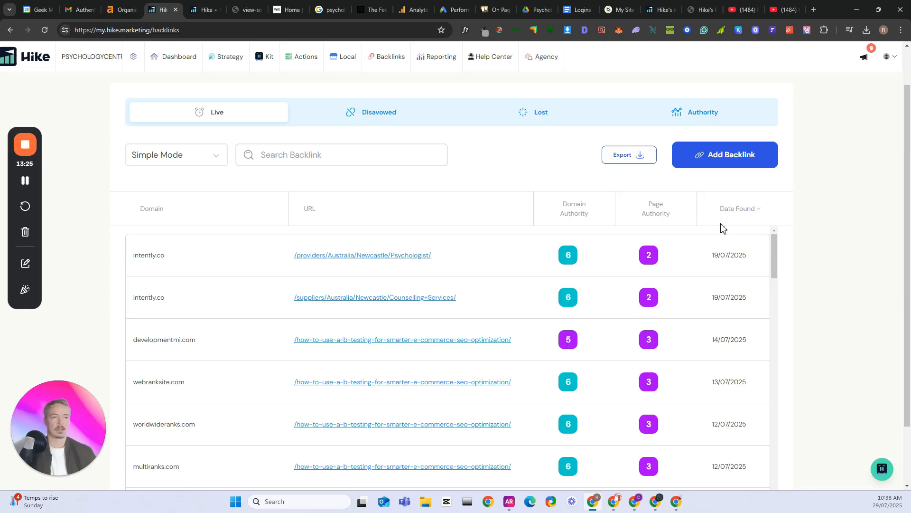
Look through the most recently found live backlinks and return to the start of the list
scroll(762, 283, "down", 1)
scroll(762, 284, "down", 1)
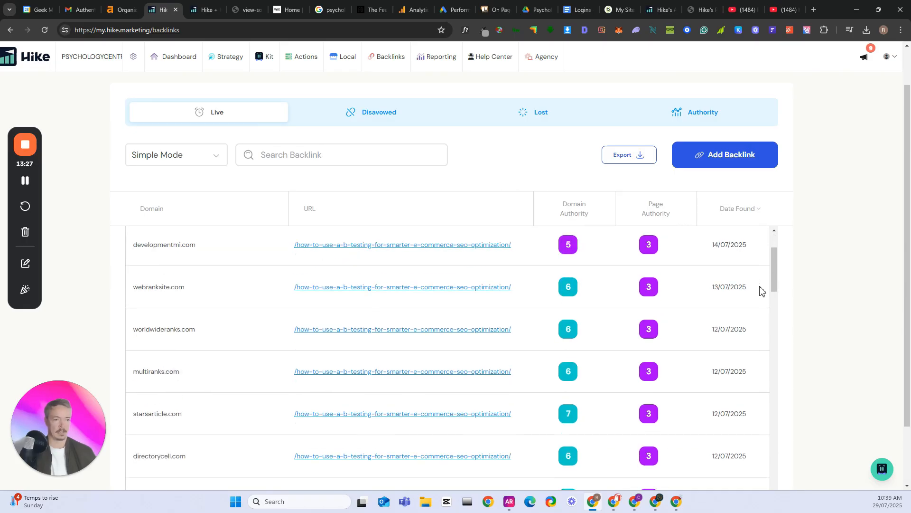
scroll(492, 335, "up", 1)
scroll(492, 335, "up", 1)
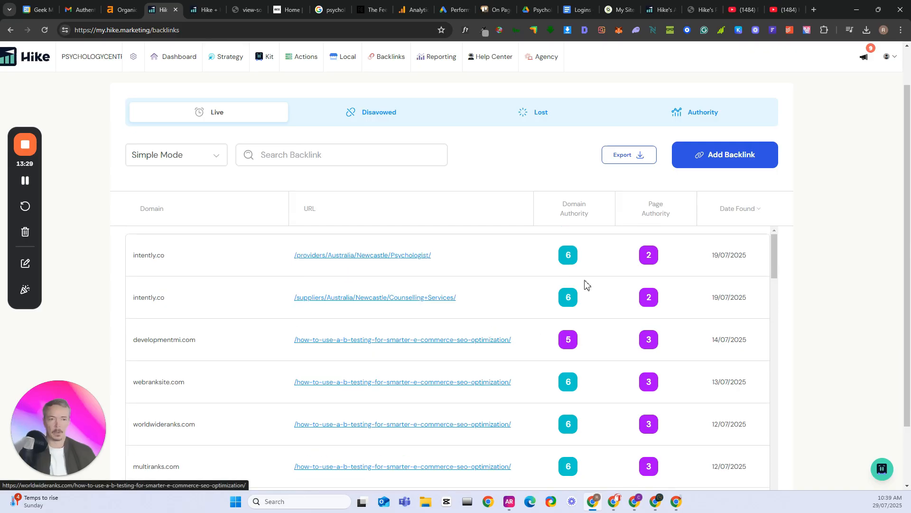
Sort the live backlinks by Domain Authority and examine the linking domains from the highest score down
left_click(577, 213)
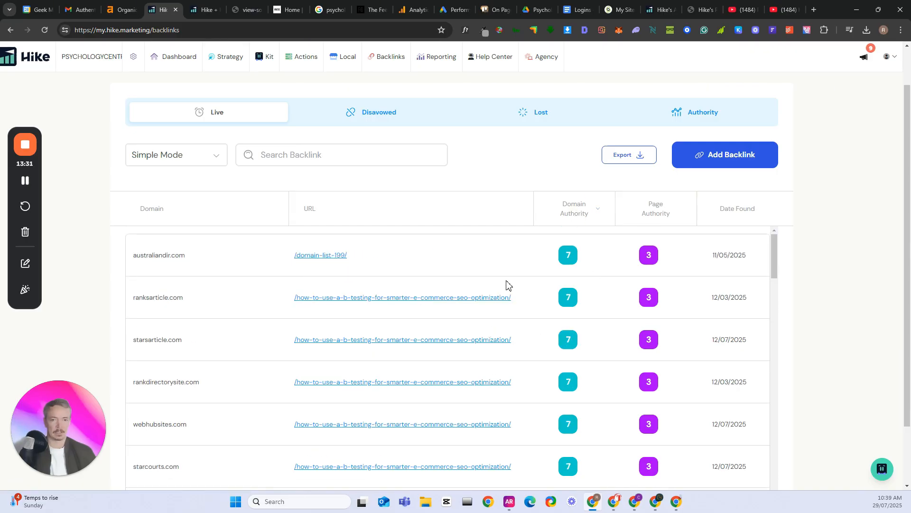
double_click(160, 257)
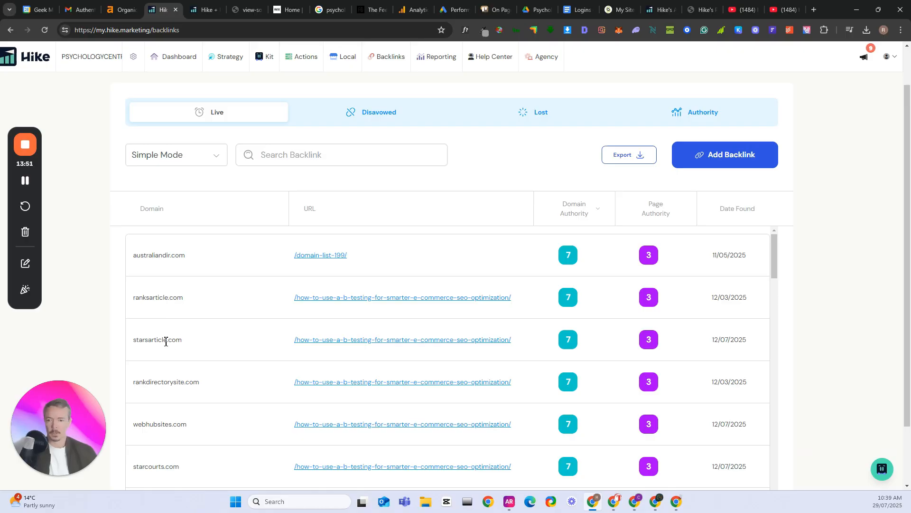
scroll(166, 350, "down", 1)
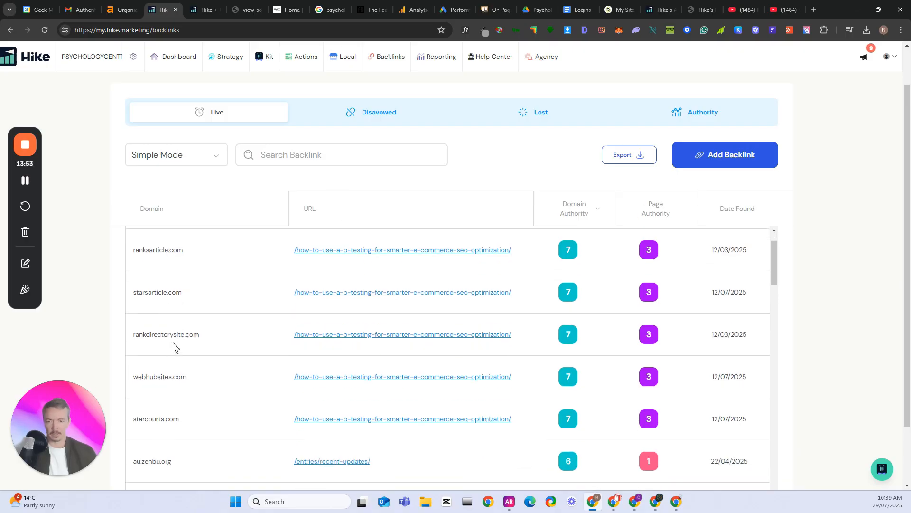
scroll(180, 347, "down", 1)
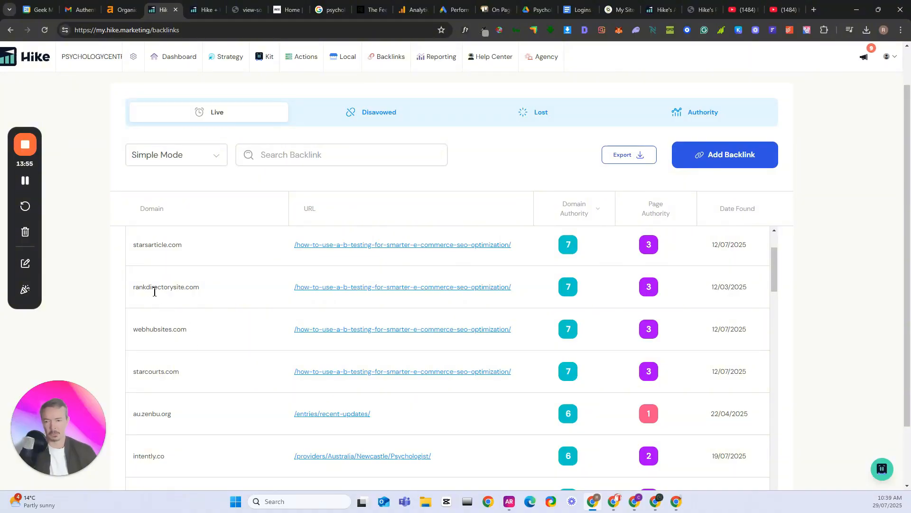
scroll(146, 328, "down", 1)
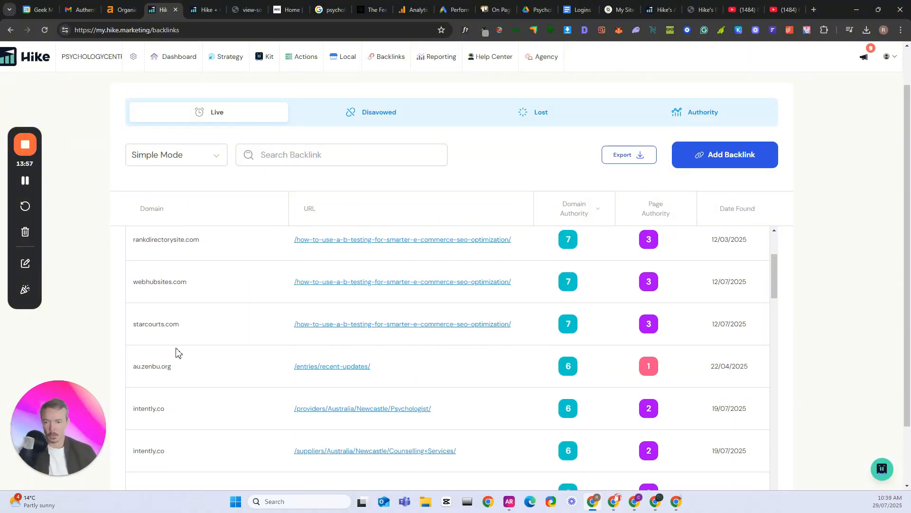
scroll(185, 359, "down", 1)
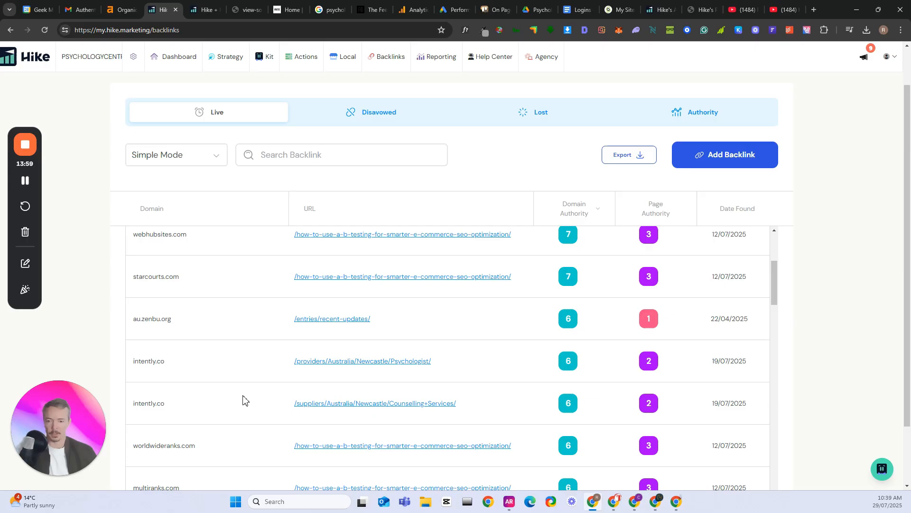
scroll(244, 400, "down", 4)
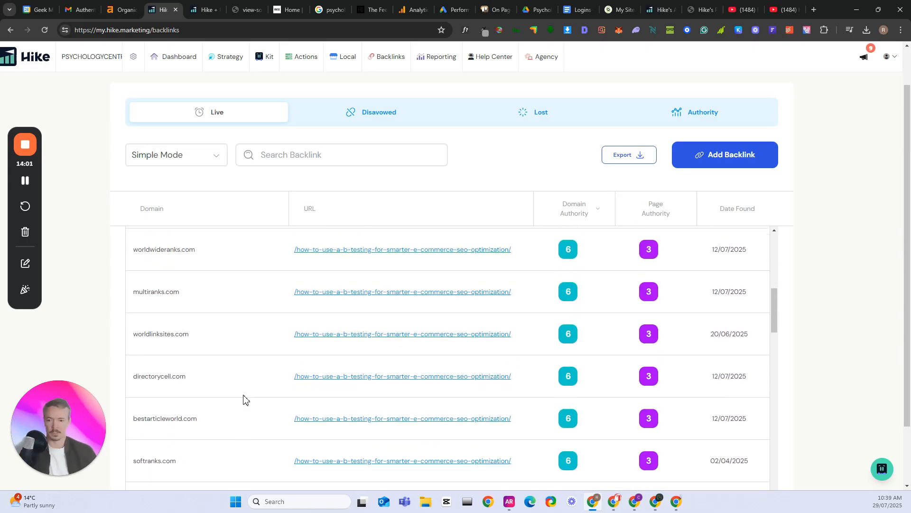
scroll(243, 400, "down", 2)
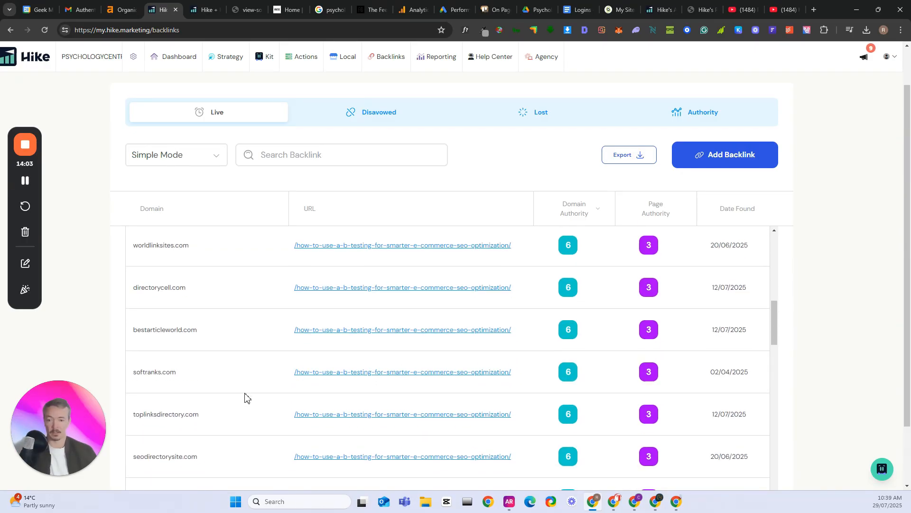
scroll(245, 397, "up", 10)
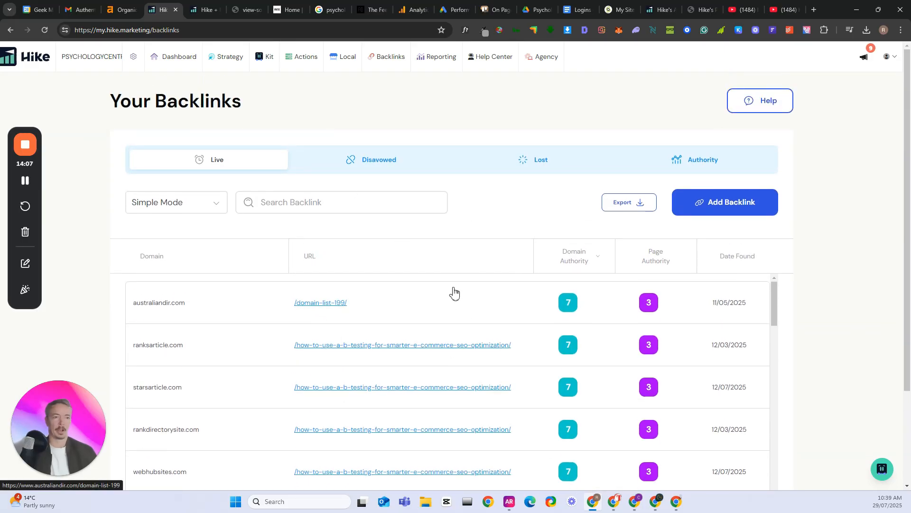
Review the site's Disavowed backlinks and its Lost backlinks
left_click(373, 159)
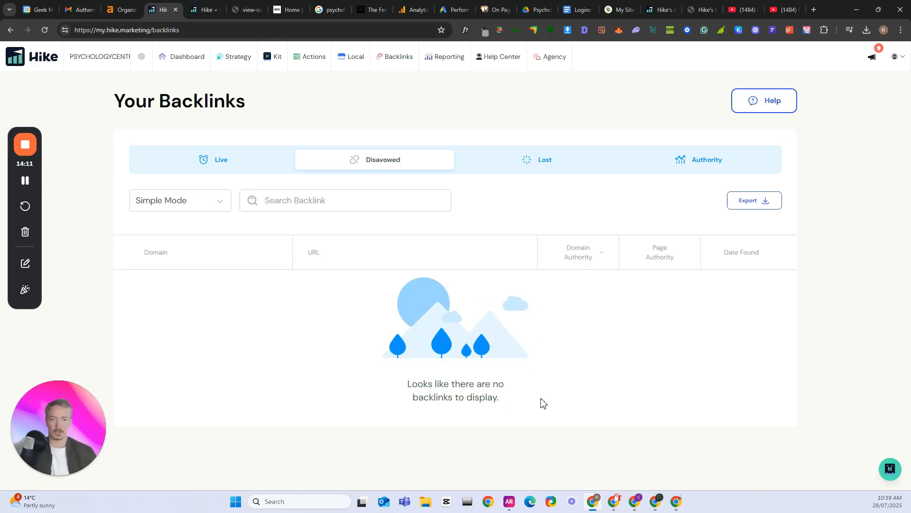
left_click(531, 161)
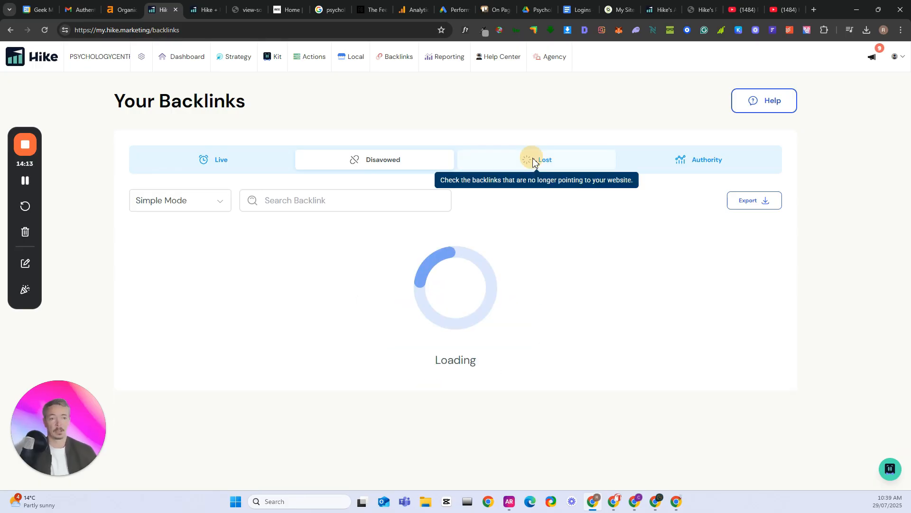
scroll(450, 311, "down", 2)
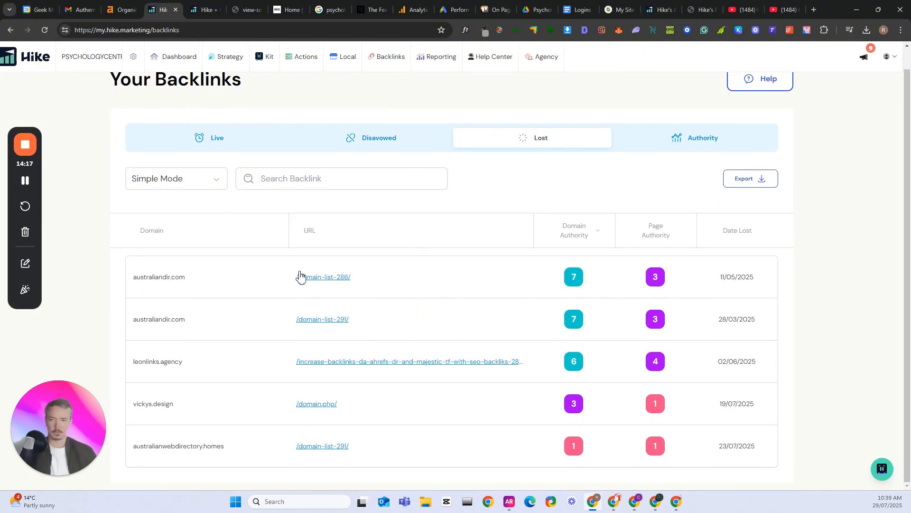
scroll(208, 300, "up", 1)
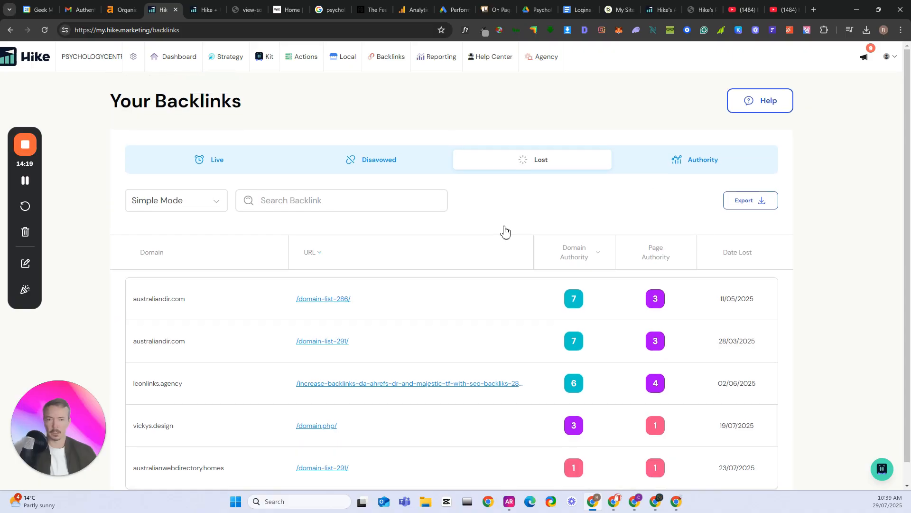
Open the Authority view and review the Authority and Link Metrics Over Time chart and the table beneath it
left_click(697, 167)
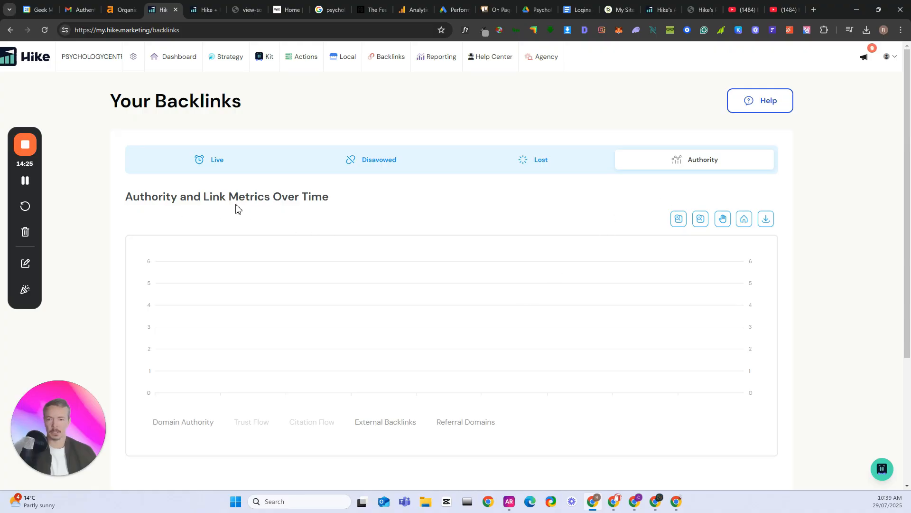
scroll(356, 205, "down", 3)
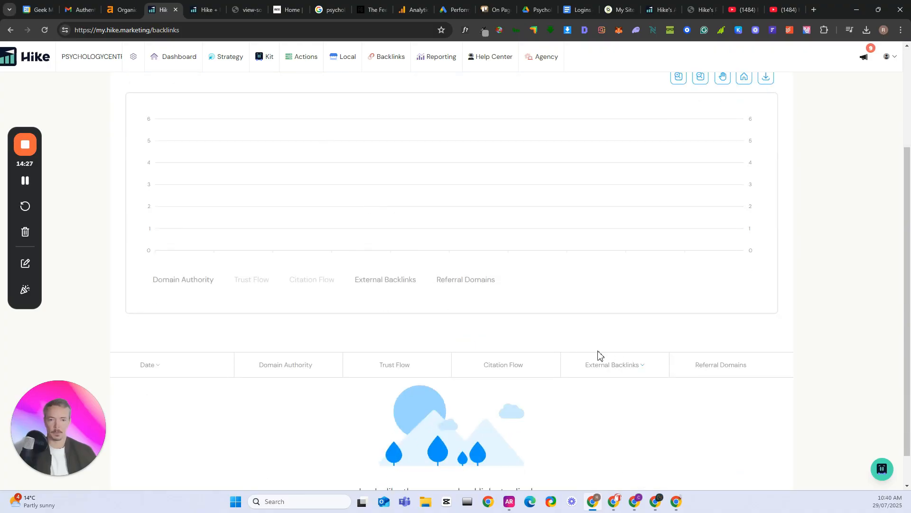
scroll(578, 378, "up", 3)
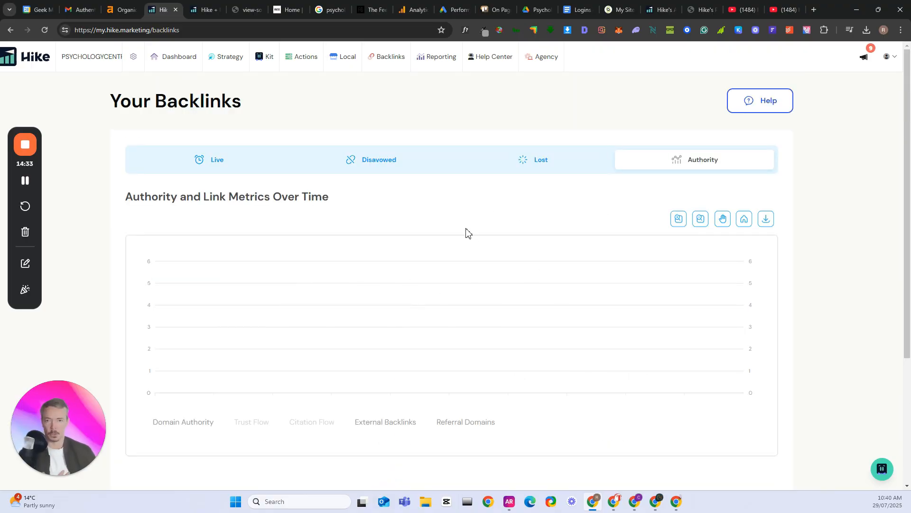
Open Keyword Research and review the added competitors and the suggested keywords, including the search volume for "psychology near me"
mouse_move(230, 60)
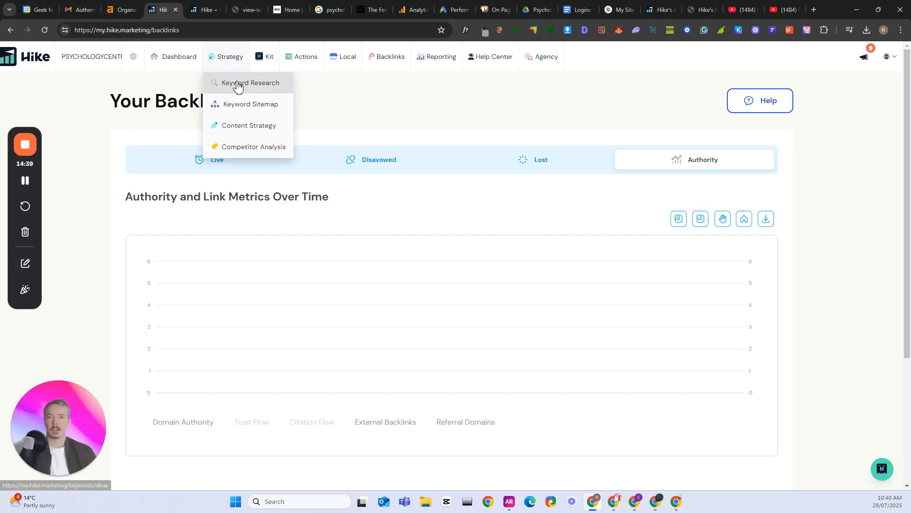
left_click(238, 85)
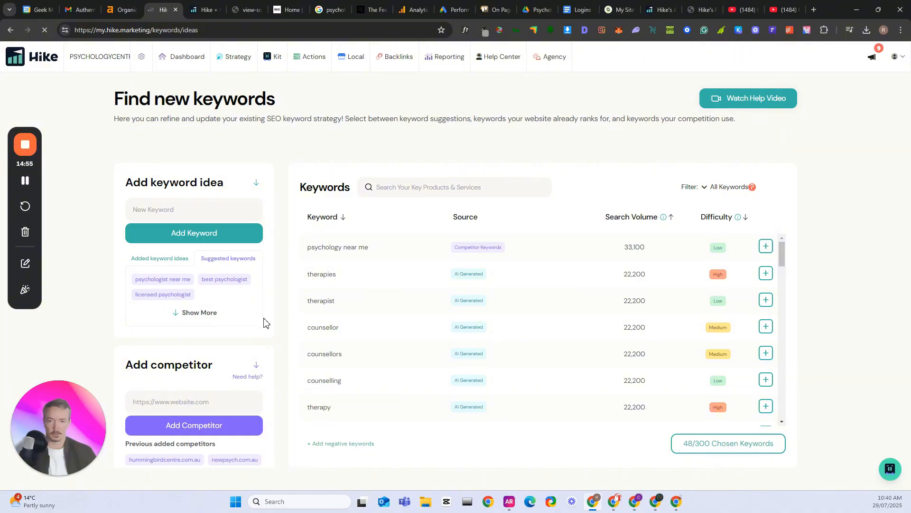
scroll(247, 378, "down", 1)
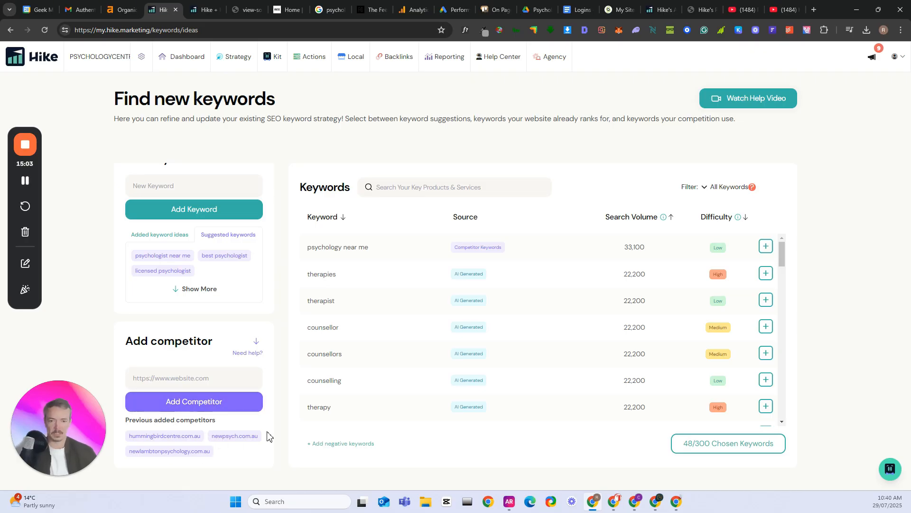
mouse_move(469, 250)
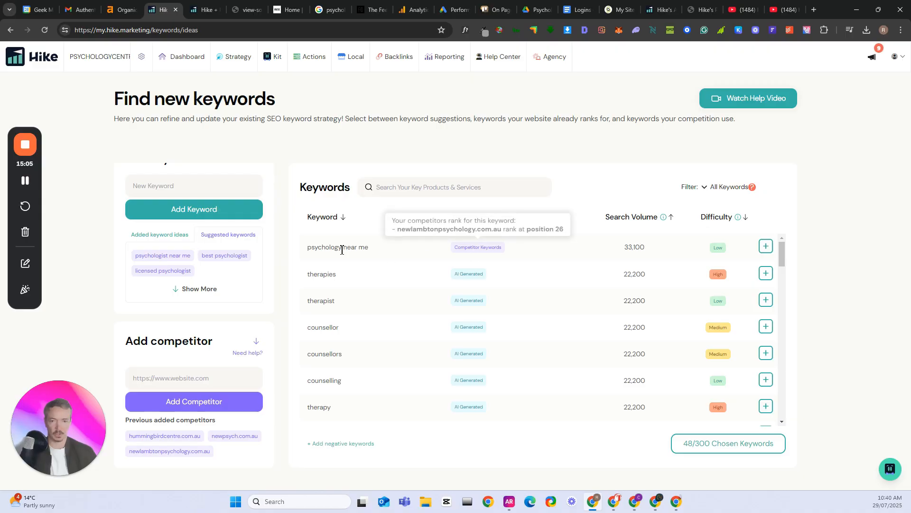
double_click(637, 248)
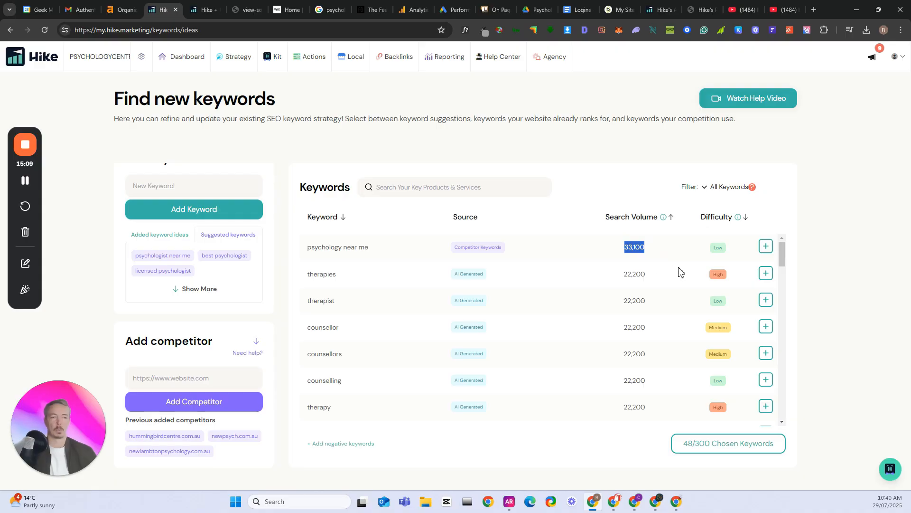
triple_click(345, 247)
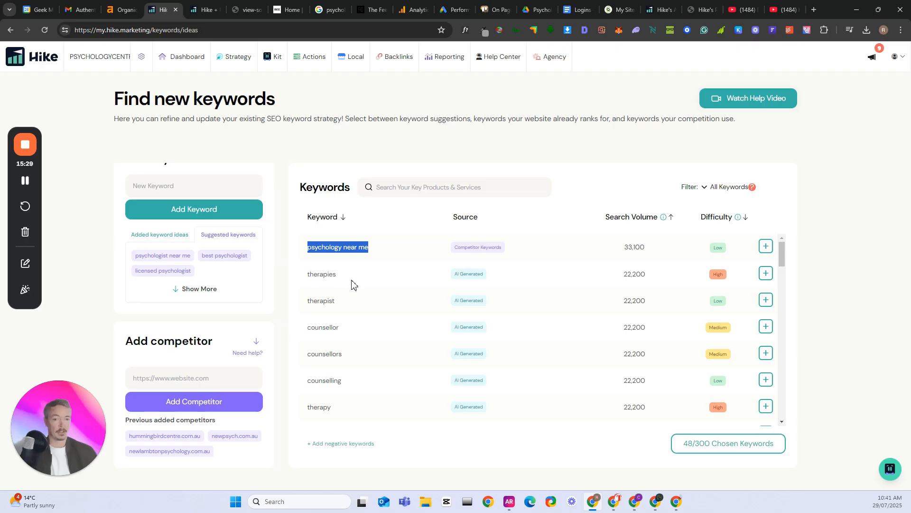
scroll(346, 332, "down", 5)
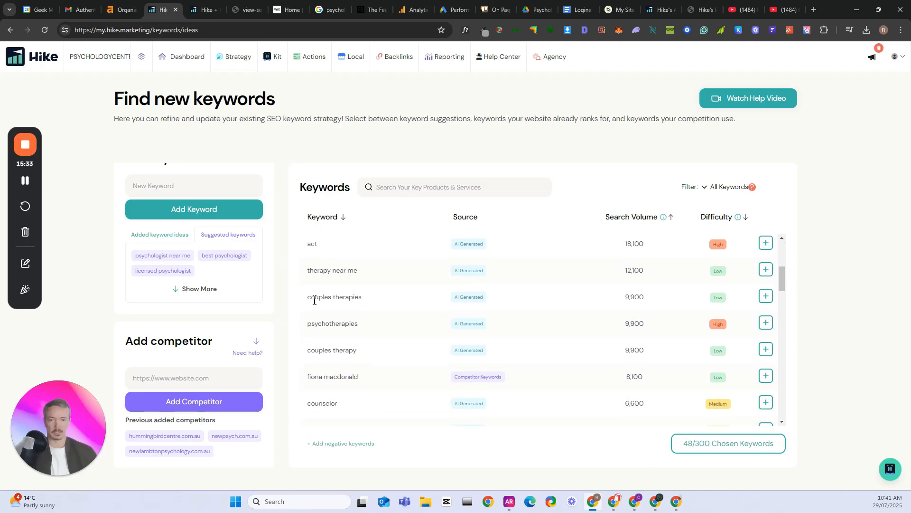
Examine the suggested keywords "couples therapies" and "psychotherapies", including their source, search volume and difficulty
triple_click(314, 299)
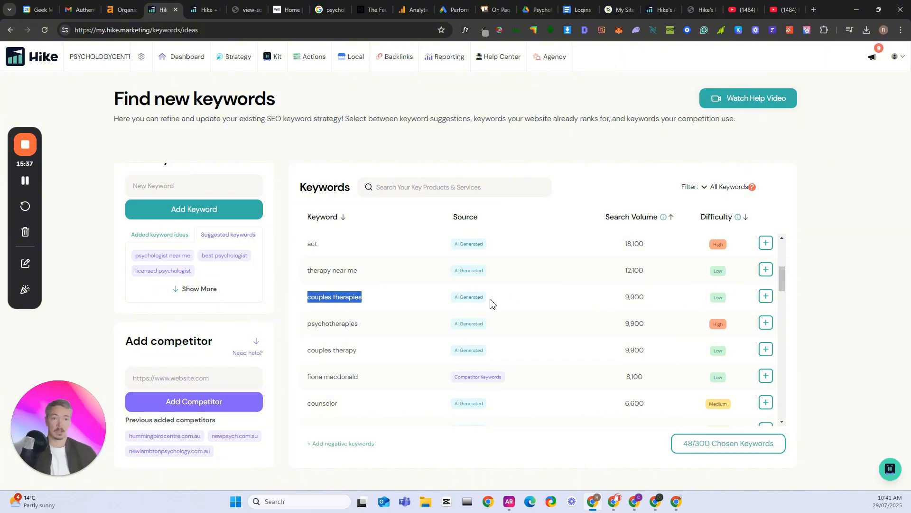
mouse_move(469, 297)
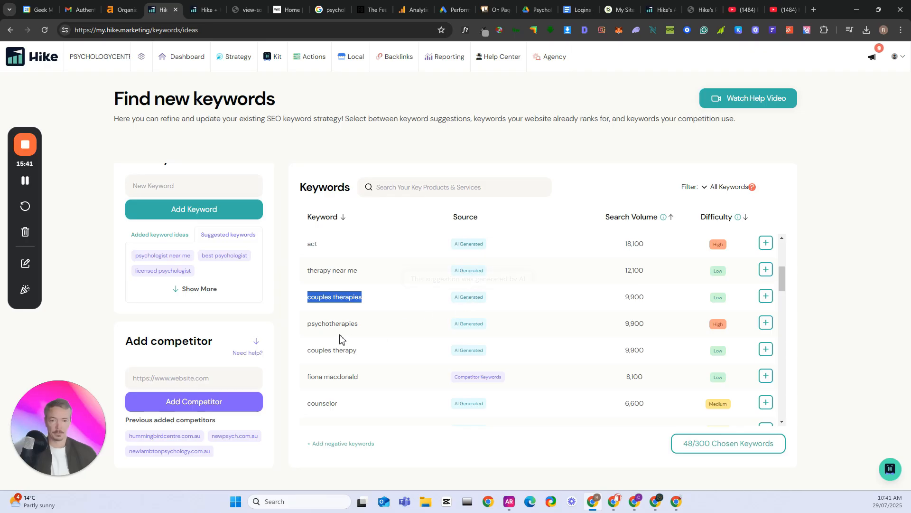
scroll(331, 286, "down", 1)
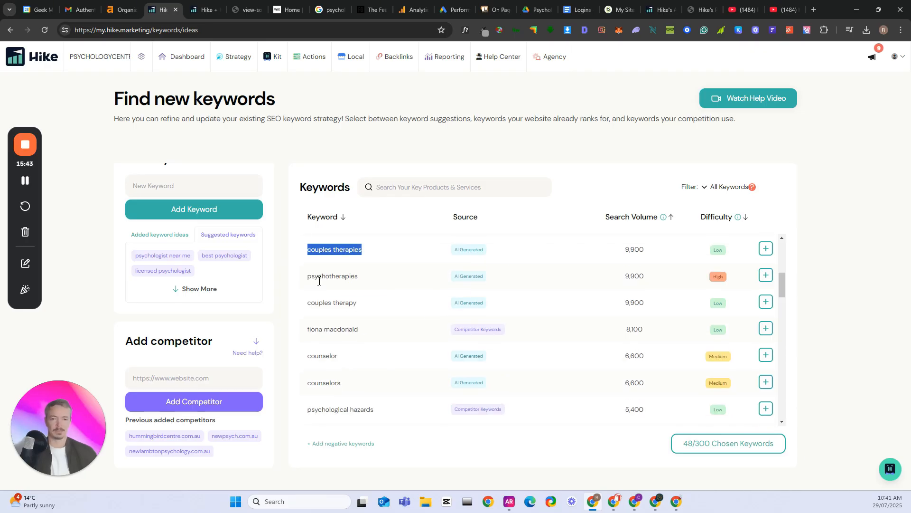
double_click(320, 279)
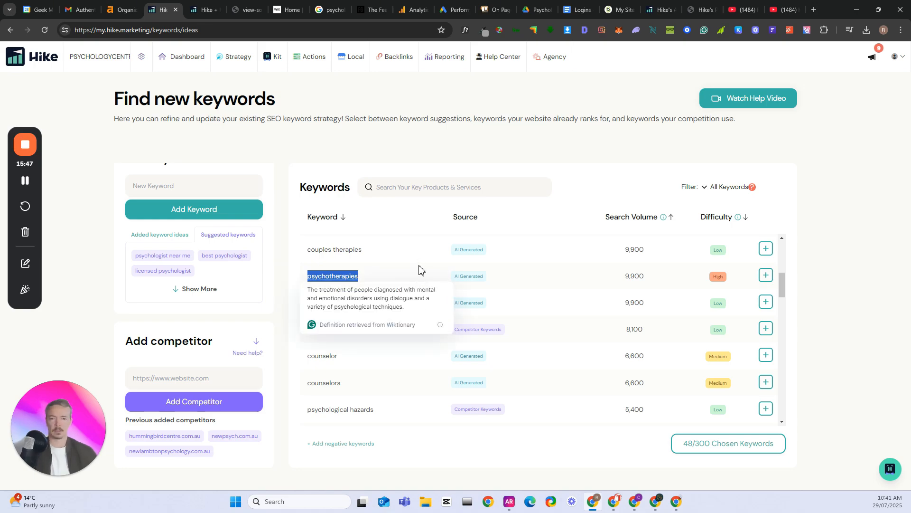
double_click(337, 251)
double_click(321, 251)
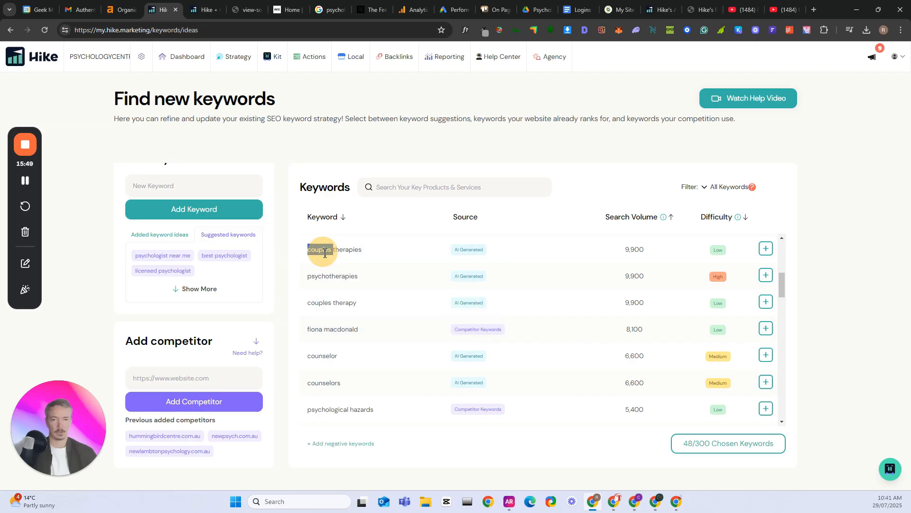
left_click_drag(321, 251, 372, 266)
scroll(404, 319, "down", 1)
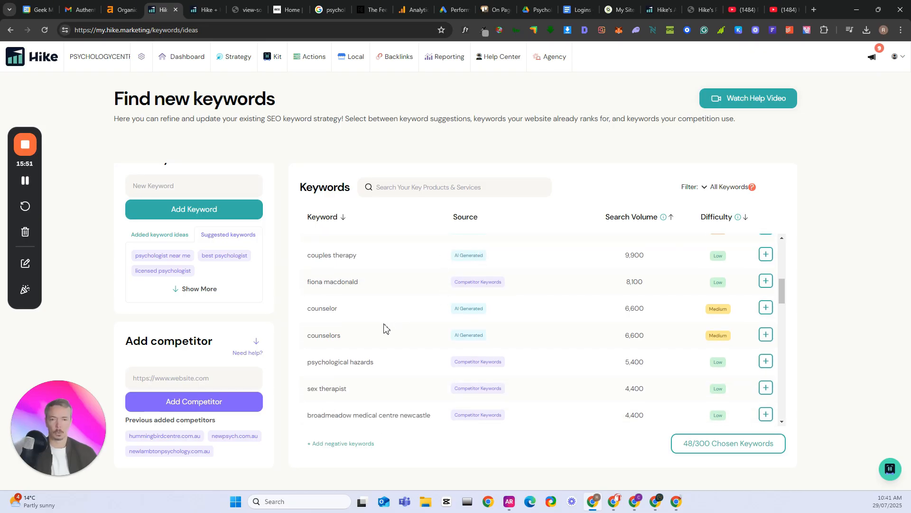
Review the lower-volume keyword suggestions, including "broadmeadow medical centre newcastle", "adhd assessment" and "psychologists newcastle australia", and their sources
scroll(384, 328, "down", 2)
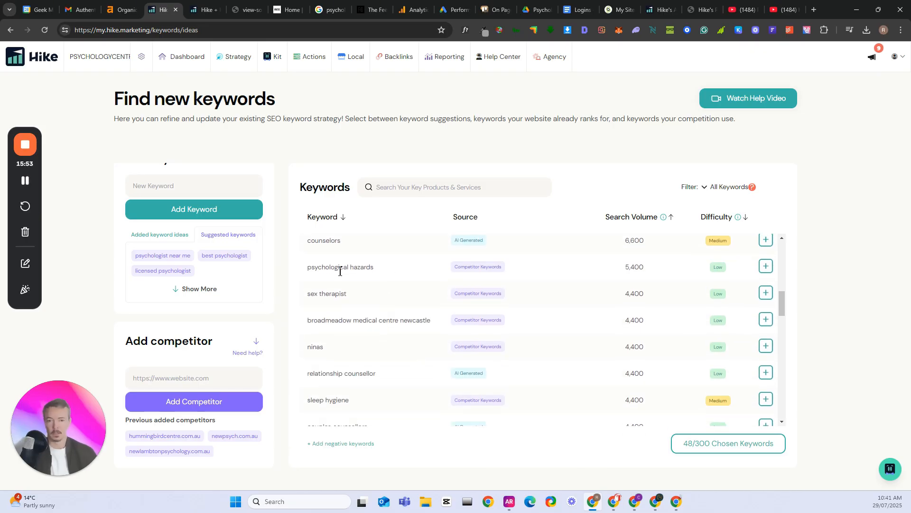
scroll(361, 307, "down", 1)
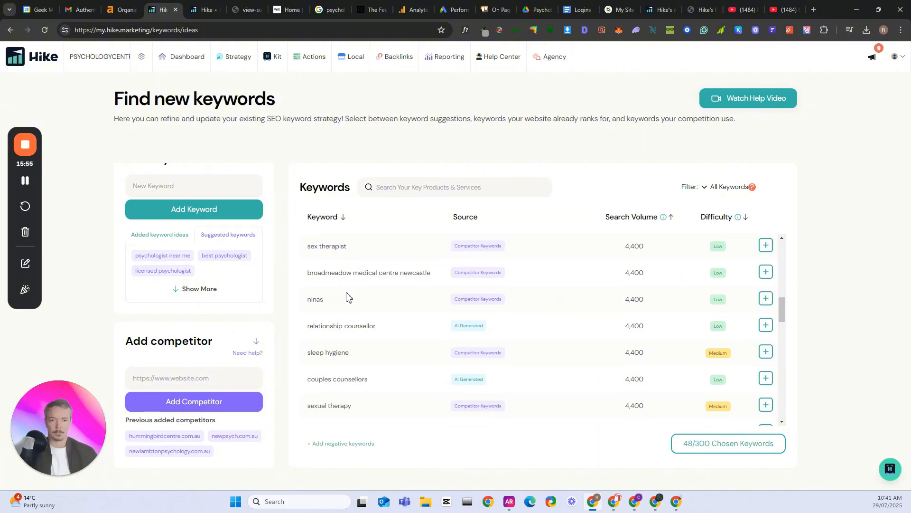
double_click(365, 274)
scroll(360, 319, "down", 1)
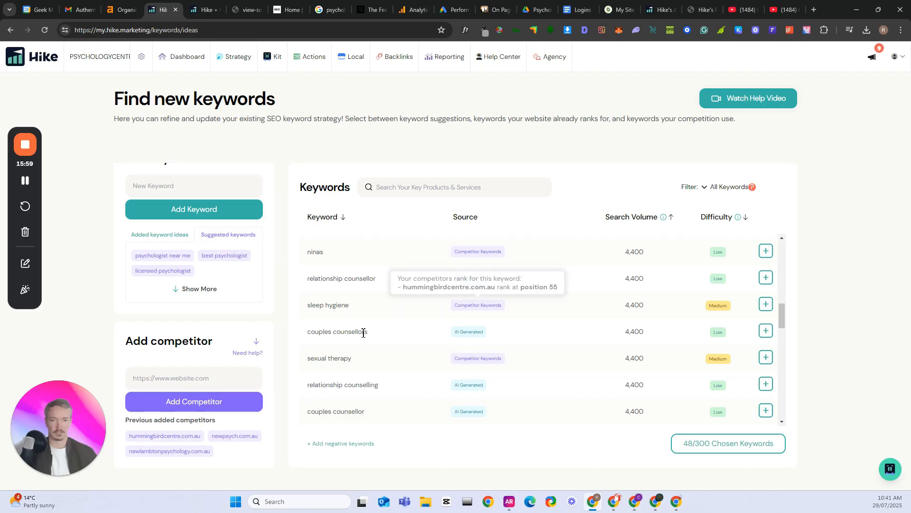
scroll(530, 363, "down", 2)
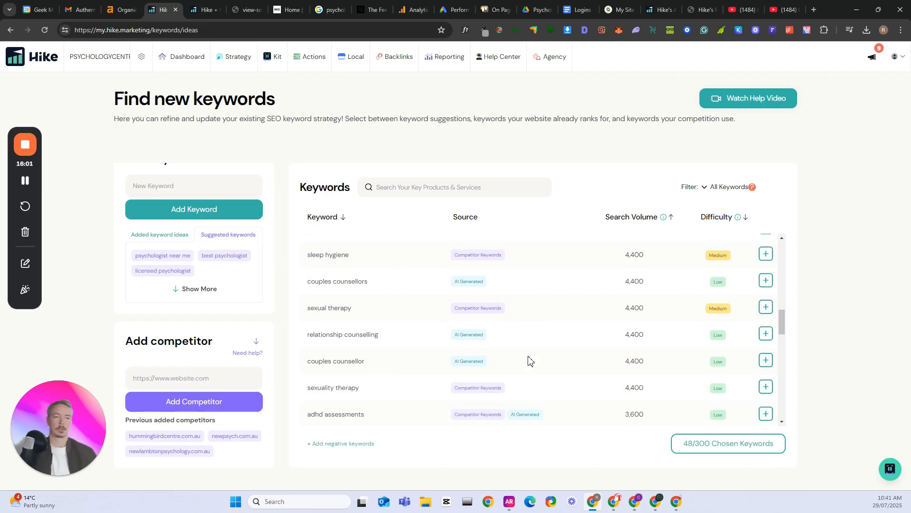
scroll(407, 385, "down", 1)
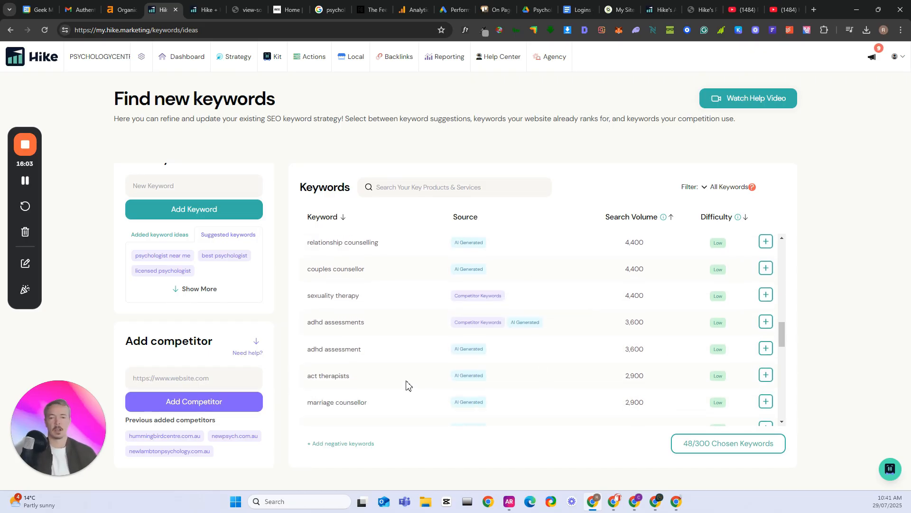
triple_click(315, 352)
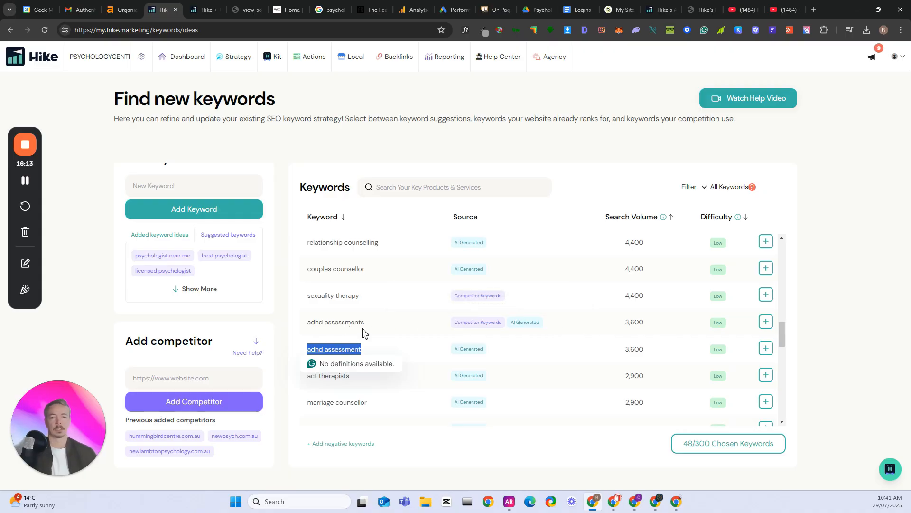
scroll(605, 387, "down", 5)
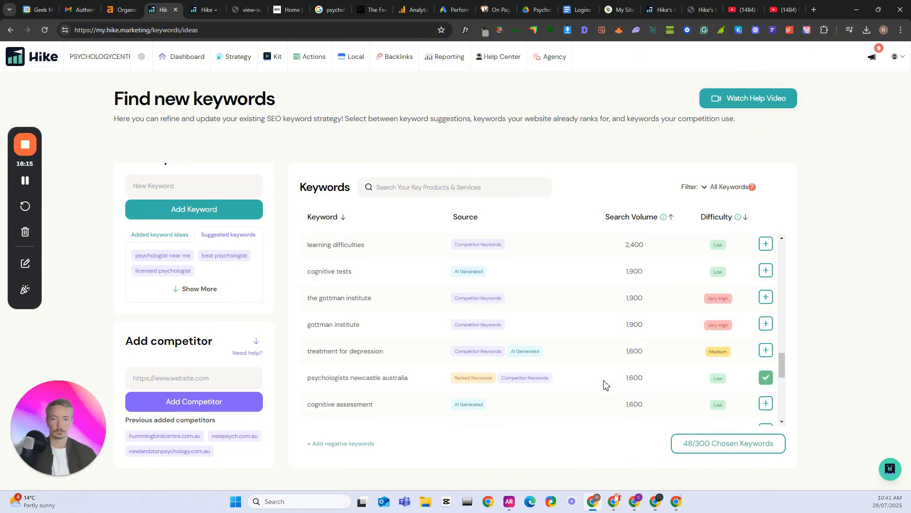
scroll(605, 387, "down", 1)
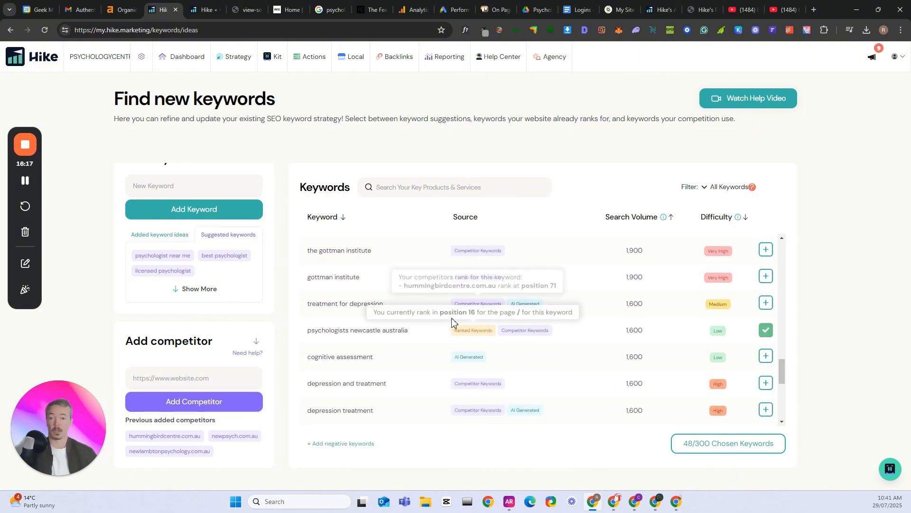
Open the Keyword Sitemap and review the keywords assigned to the New Lambton and Kotara pages, including their keyword details
mouse_move(234, 61)
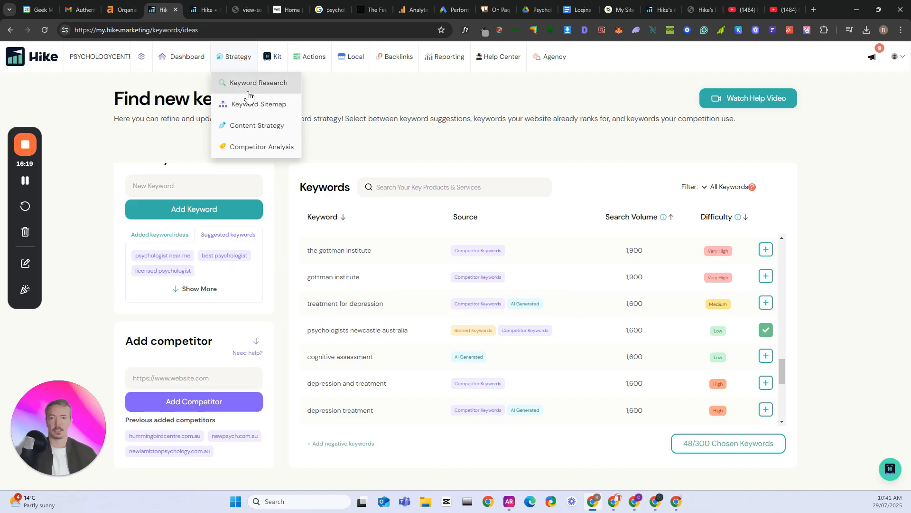
left_click(262, 113)
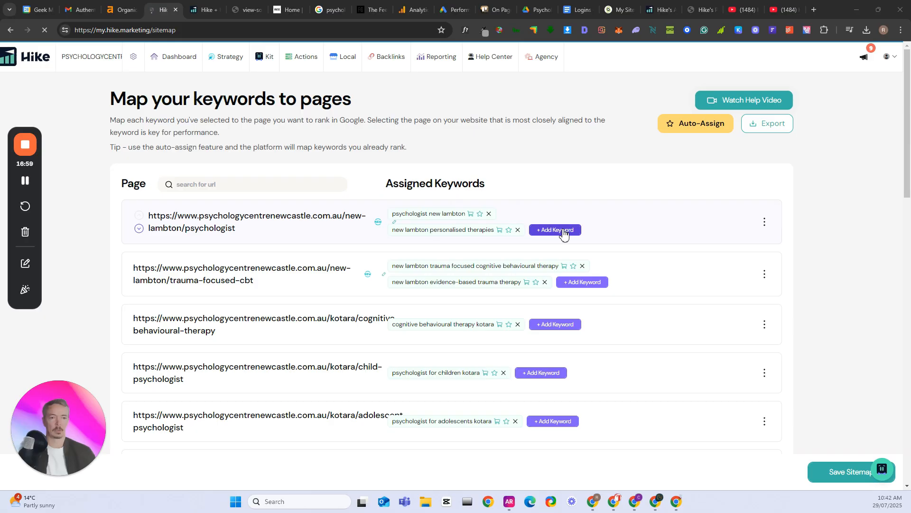
mouse_move(458, 212)
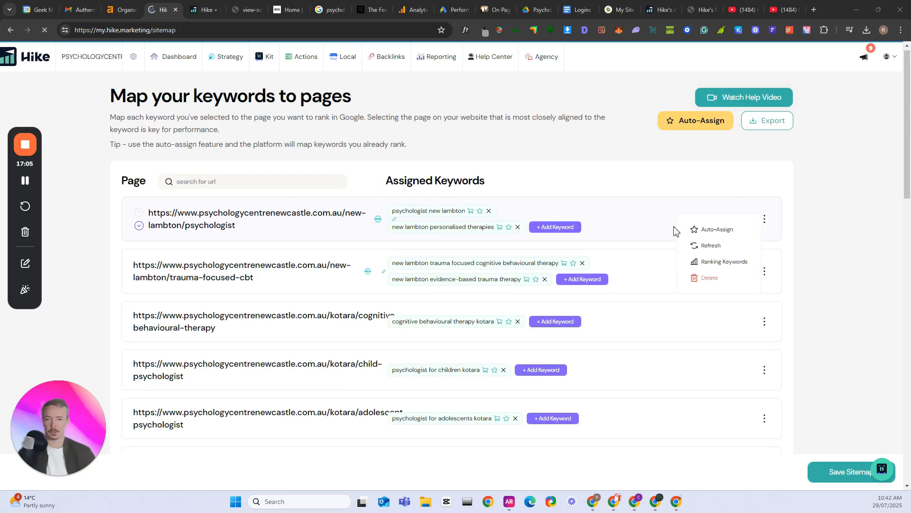
scroll(332, 251, "down", 1)
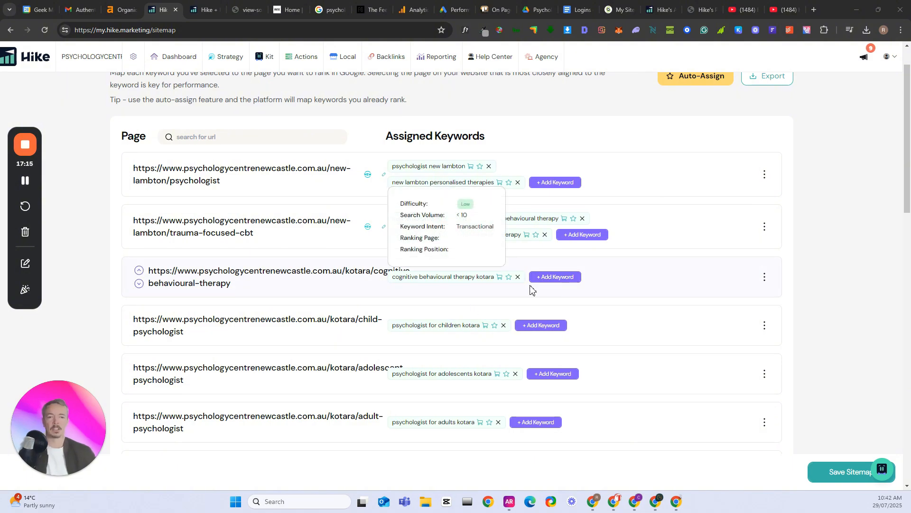
scroll(349, 333, "down", 1)
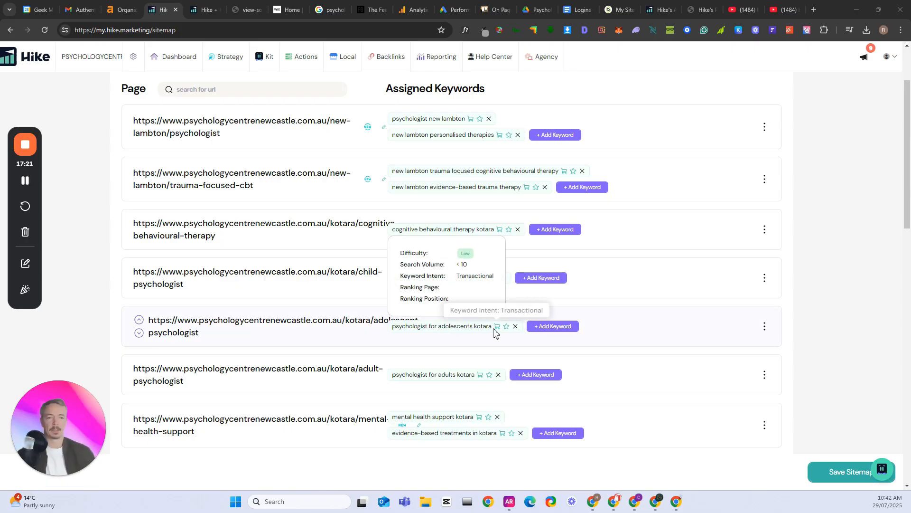
scroll(305, 340, "down", 1)
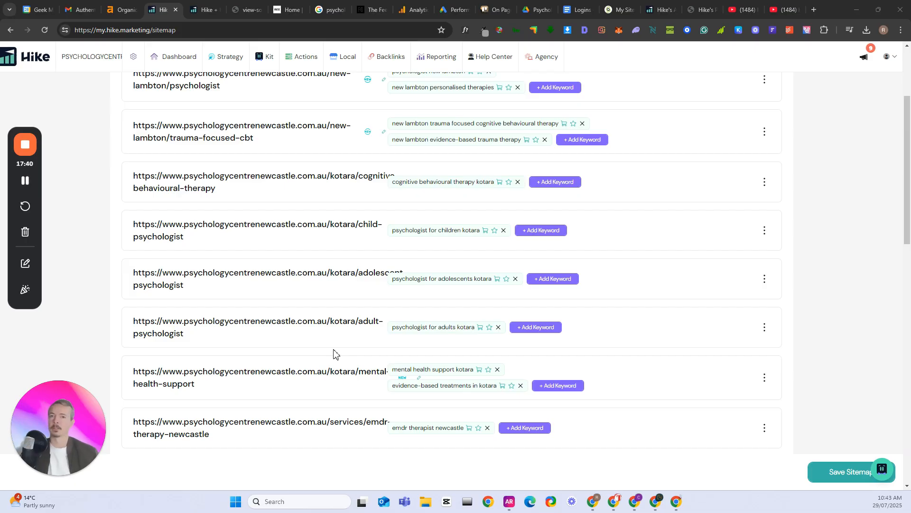
mouse_move(450, 190)
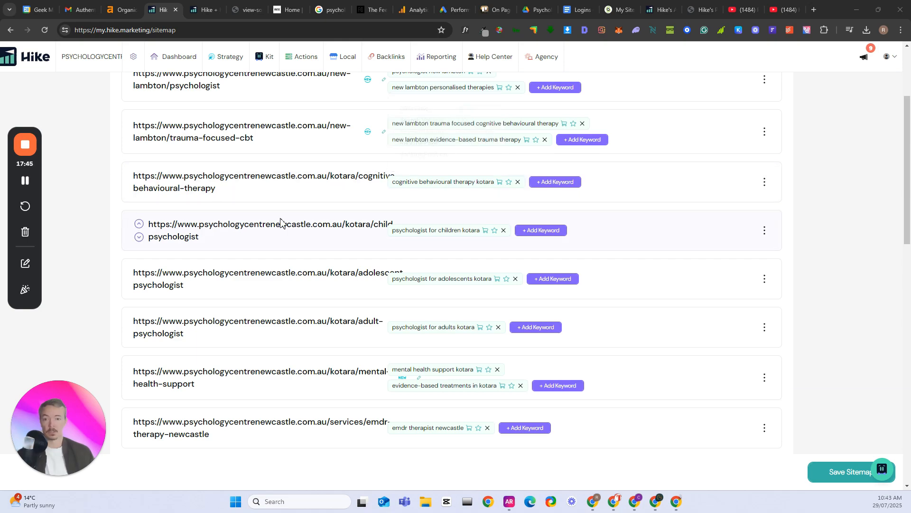
Examine the keywords assigned to the homepage and to the service pages listed below it
scroll(677, 254, "down", 4)
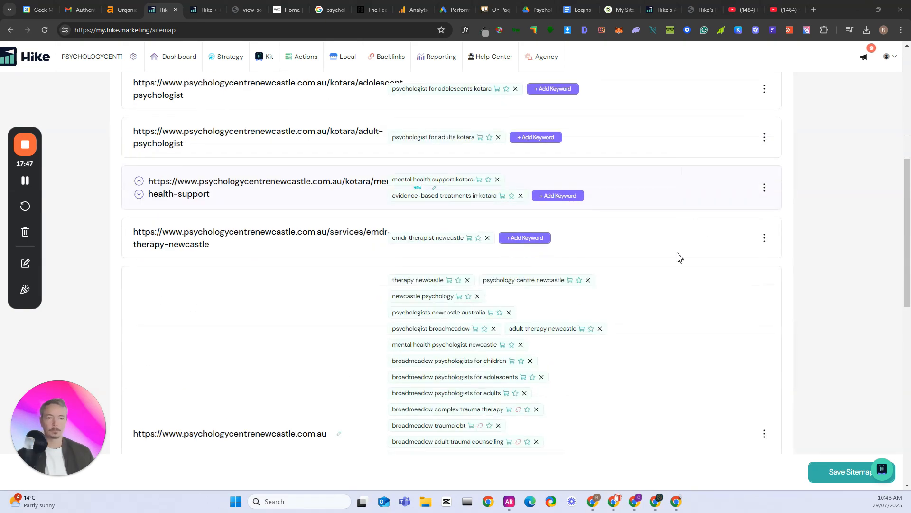
scroll(631, 271, "down", 3)
scroll(630, 271, "down", 1)
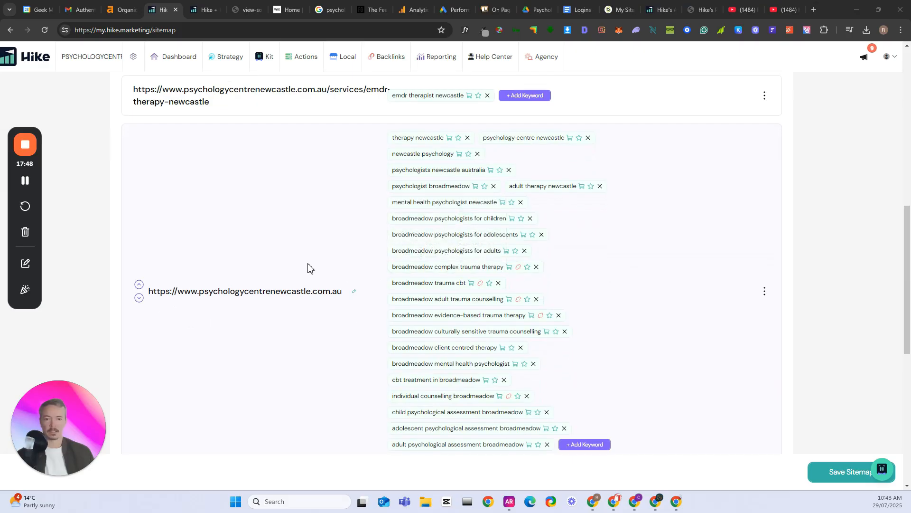
scroll(515, 306, "down", 2)
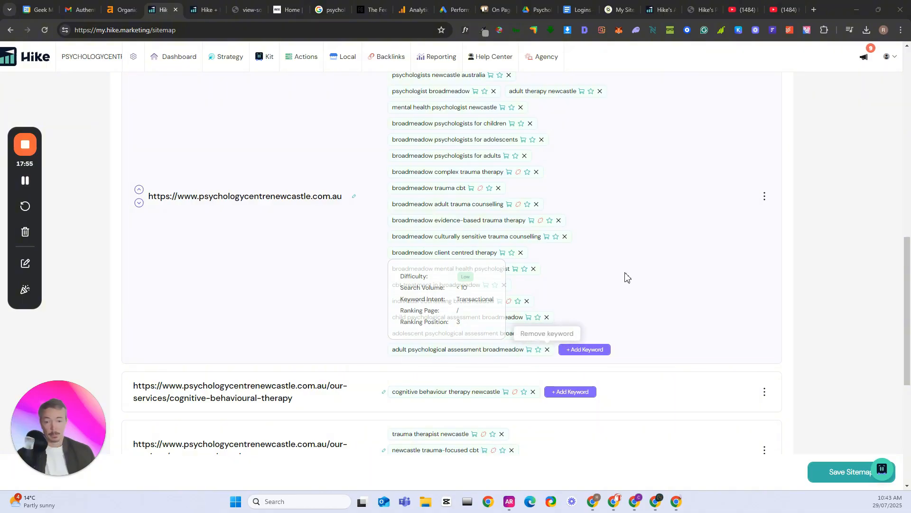
scroll(627, 276, "down", 2)
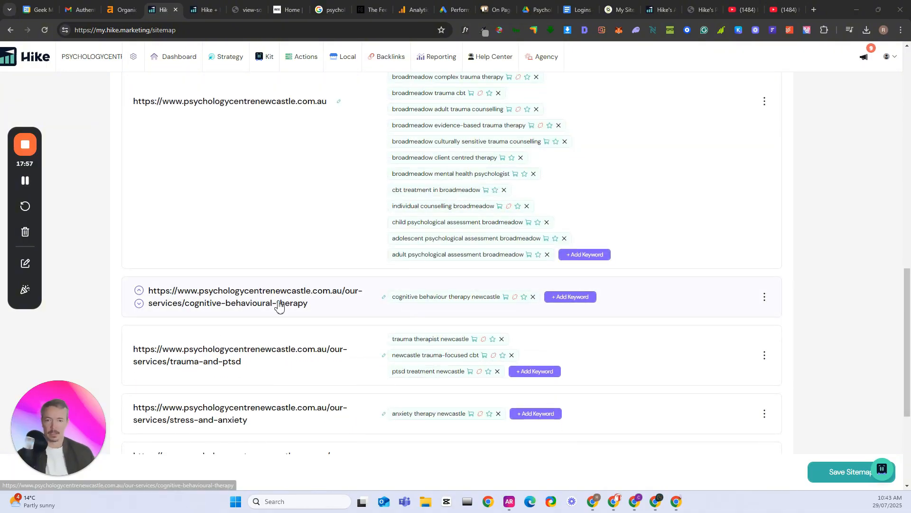
scroll(329, 279, "up", 4)
Open the Content Strategy section to look for blog topics
mouse_move(230, 61)
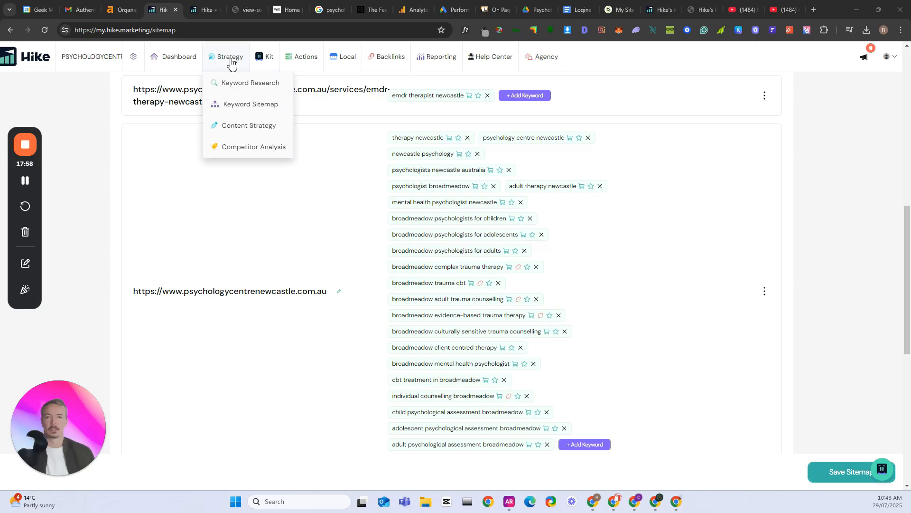
left_click(246, 133)
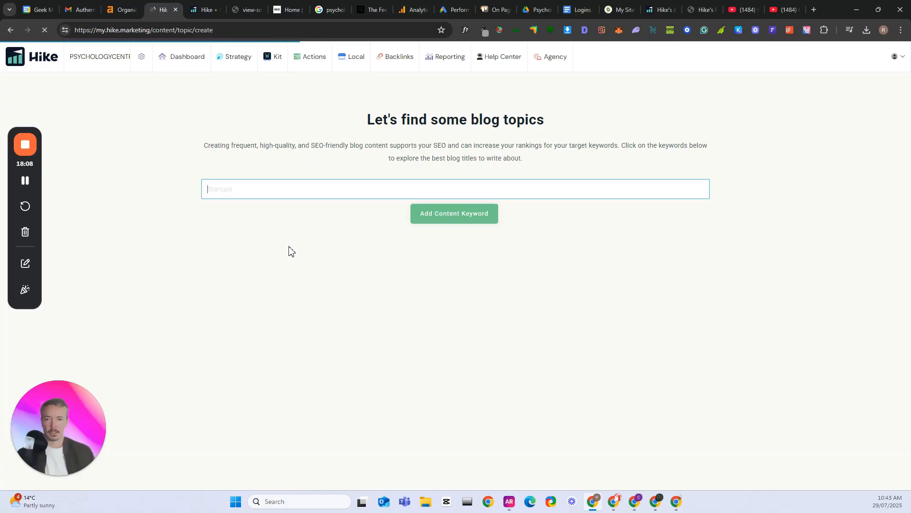
type("EMD")
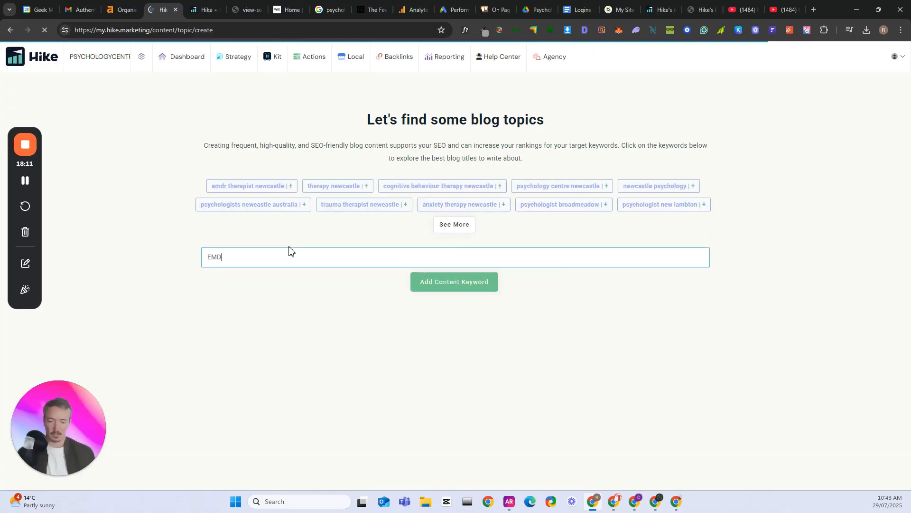
type("R")
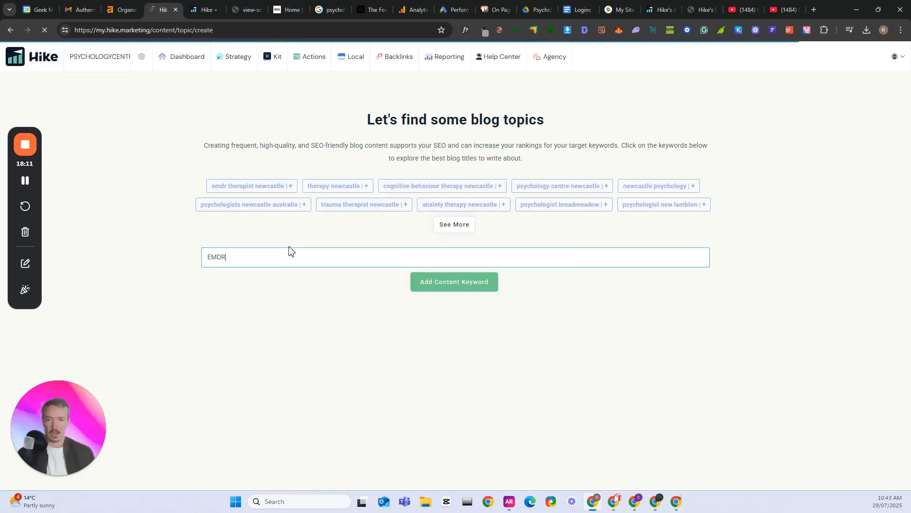
left_click(261, 189)
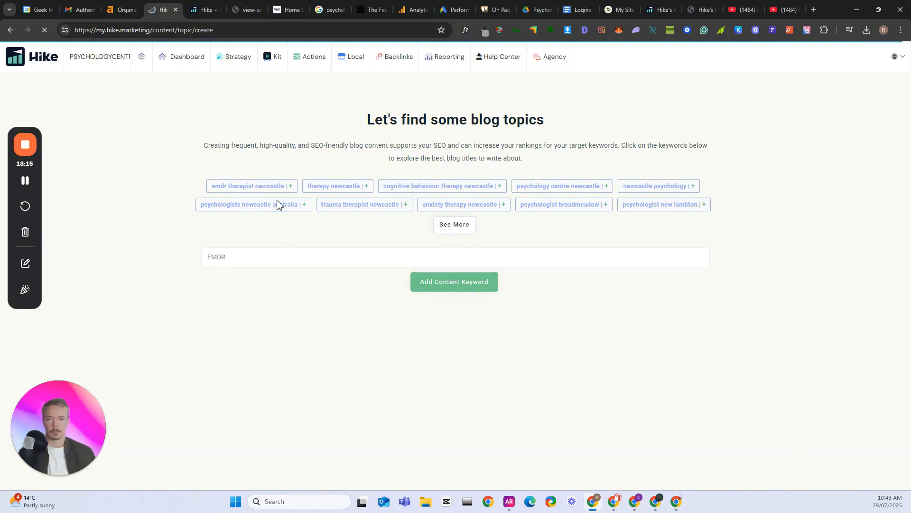
double_click(222, 259)
left_click(246, 257)
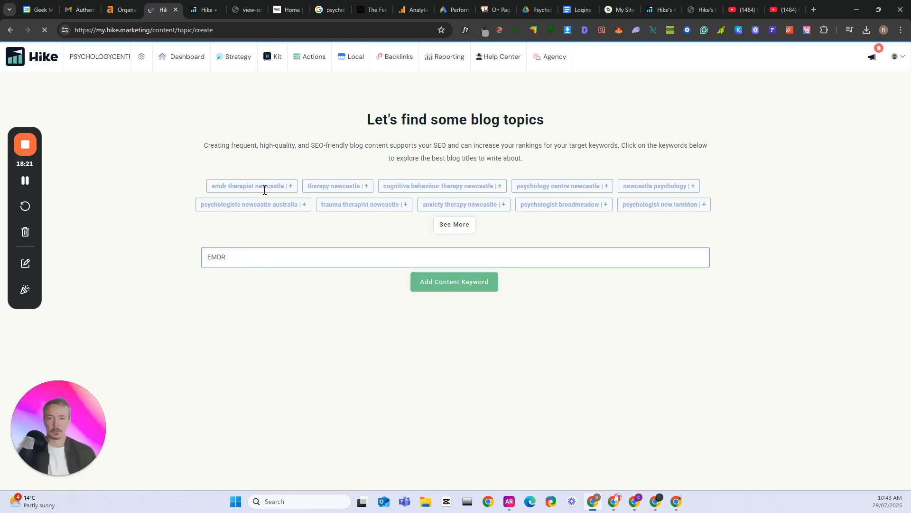
Add the suggested content keyword "emdr therapist newcastle" and review the blog topic suggestions for it
left_click(289, 187)
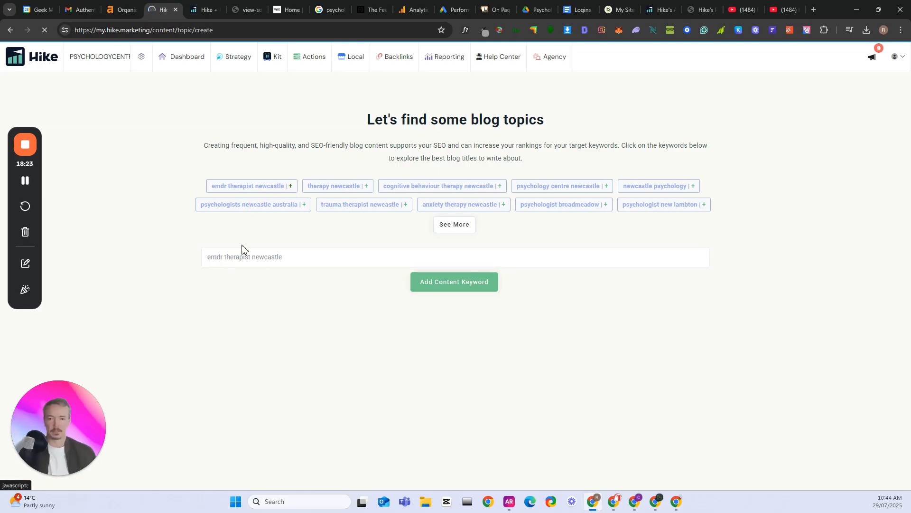
left_click(447, 289)
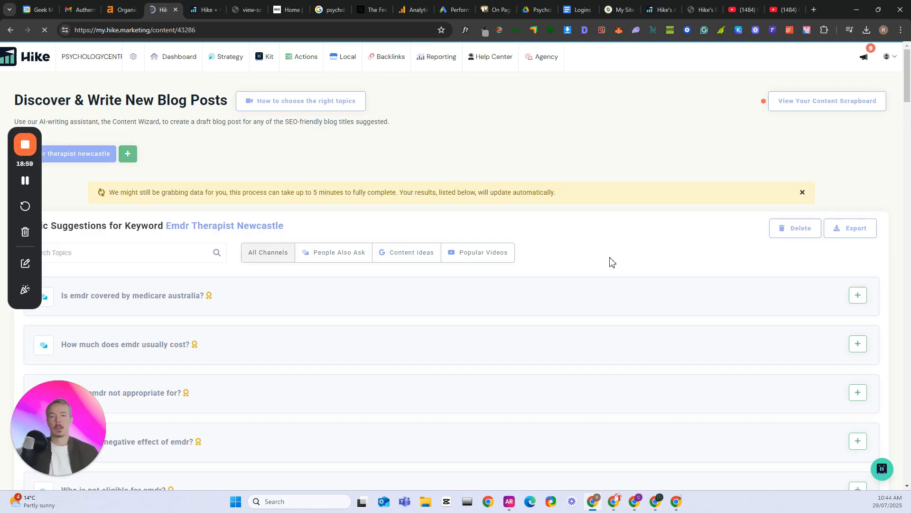
scroll(317, 356, "down", 2)
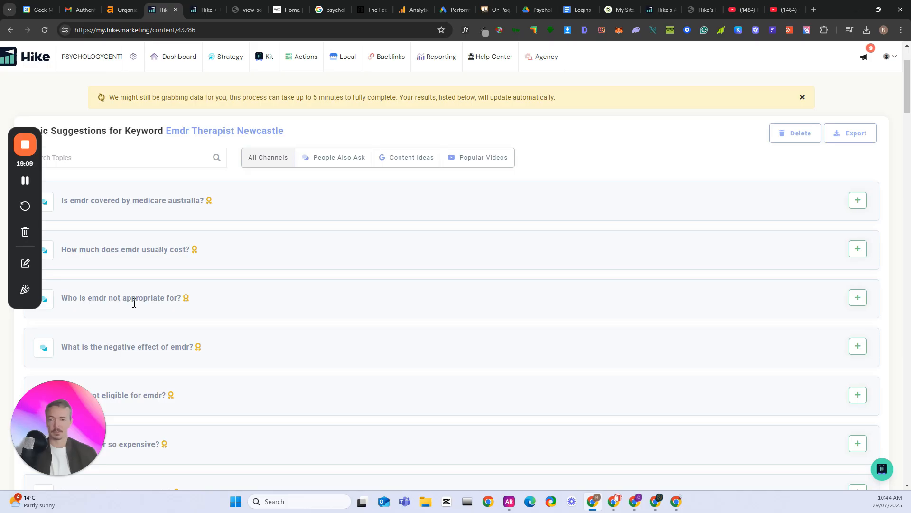
scroll(134, 304, "down", 2)
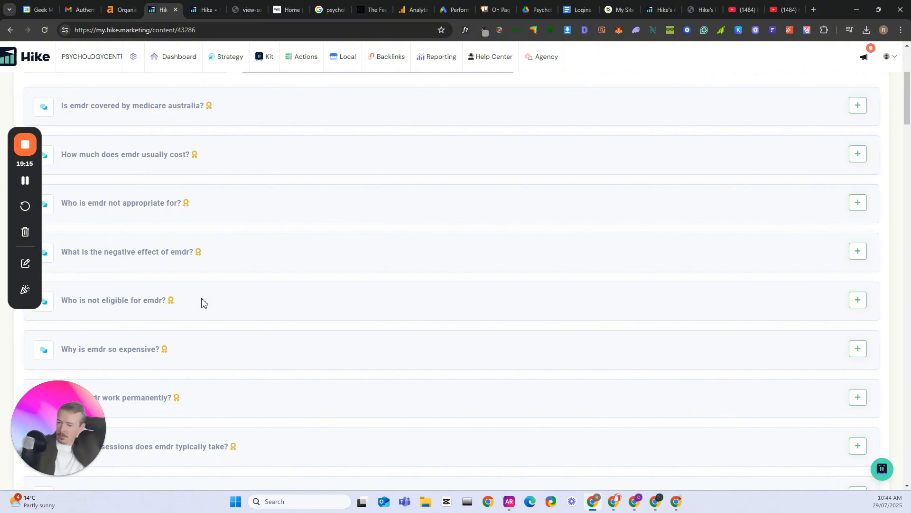
Read through the question-based topic suggestions for the EMDR keyword, including those on sessions, success rate, stages and protocols
scroll(217, 306, "down", 1)
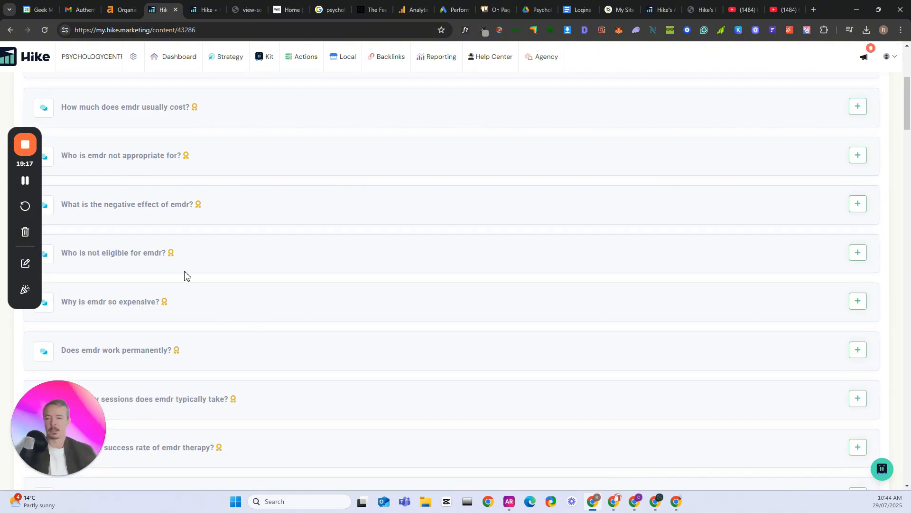
scroll(179, 263, "down", 3)
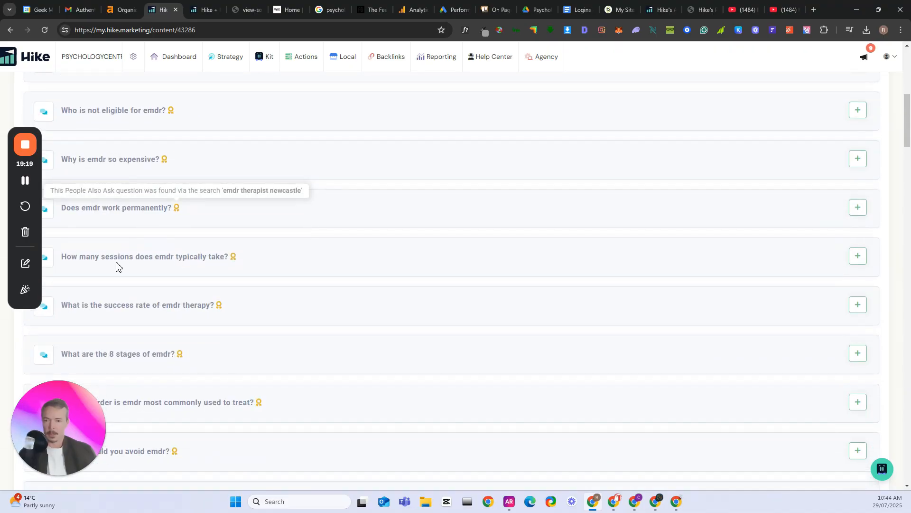
triple_click(207, 261)
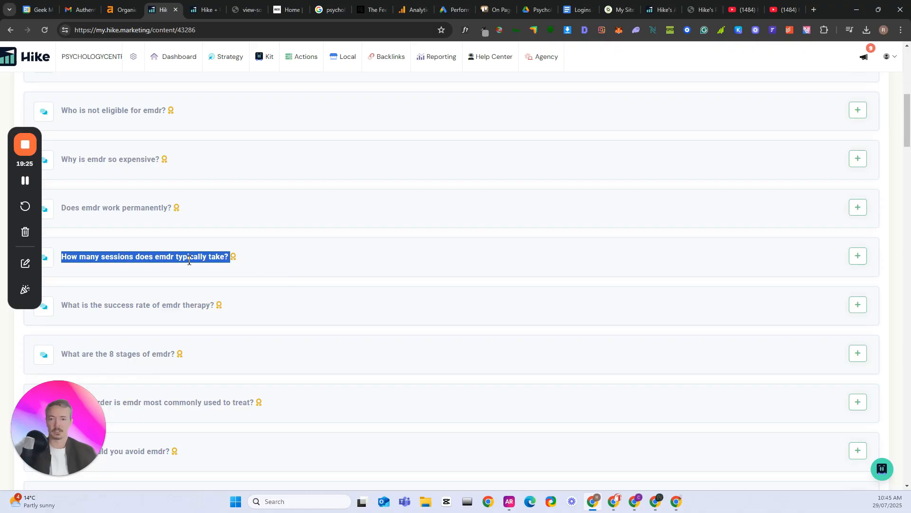
mouse_move(236, 259)
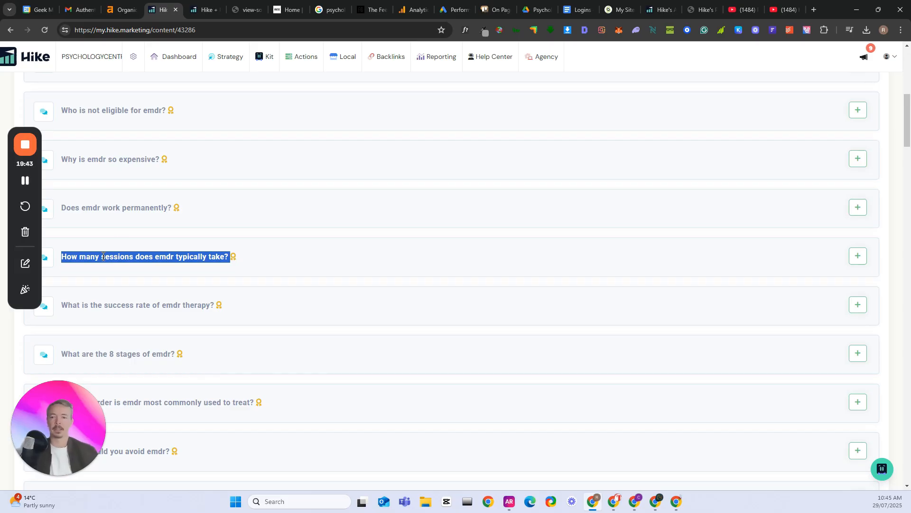
scroll(272, 285, "down", 1)
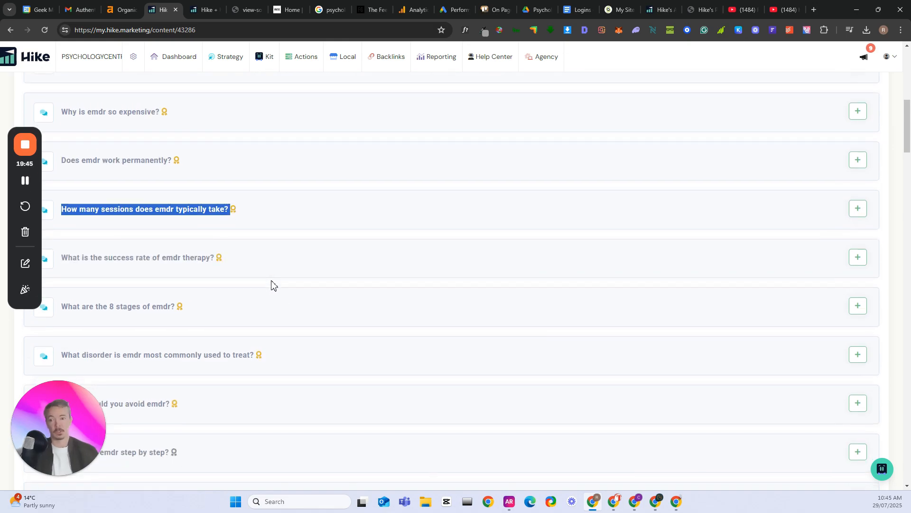
scroll(272, 285, "down", 1)
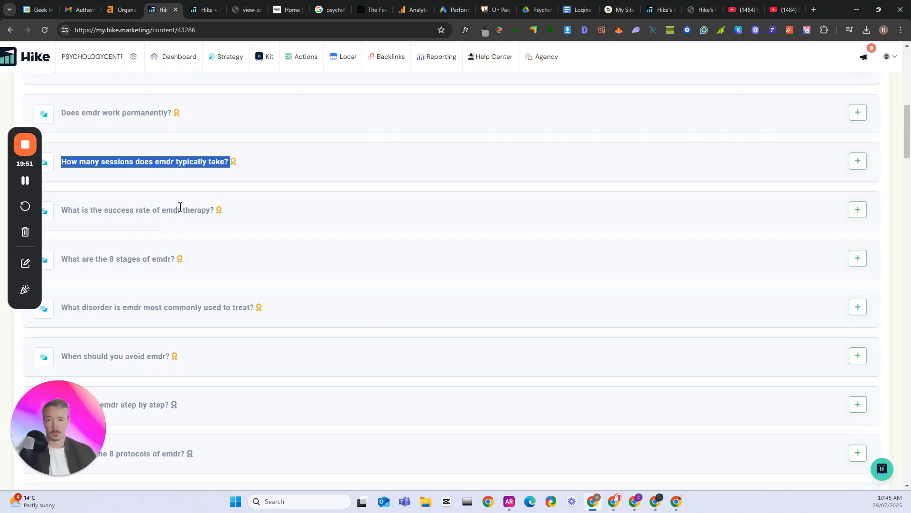
scroll(212, 232, "down", 1)
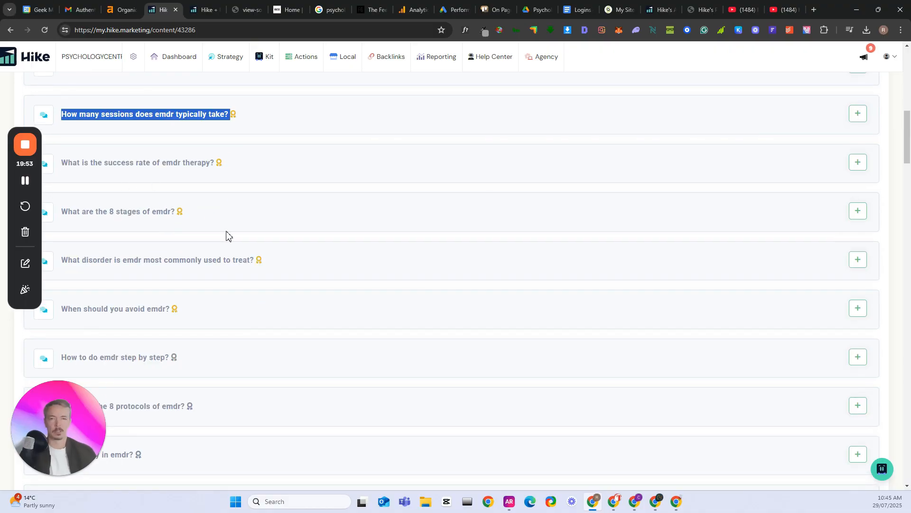
scroll(226, 235, "down", 1)
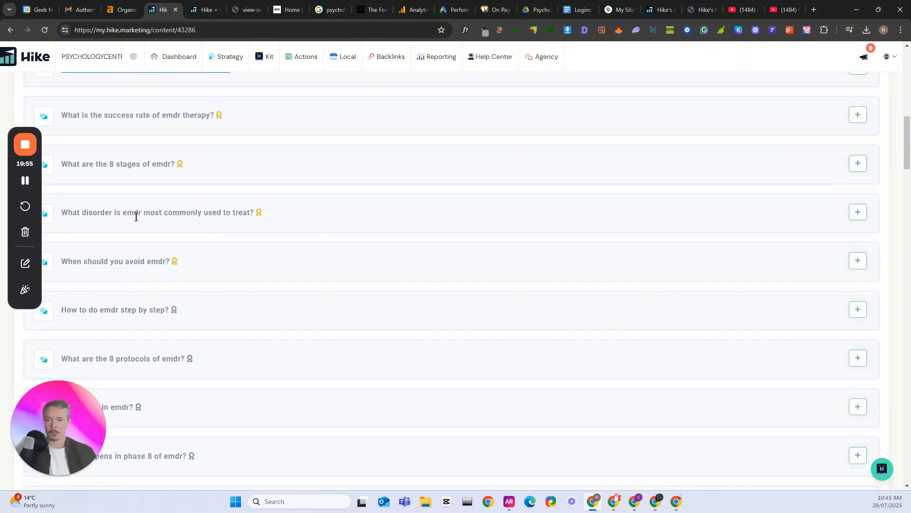
scroll(243, 226, "down", 3)
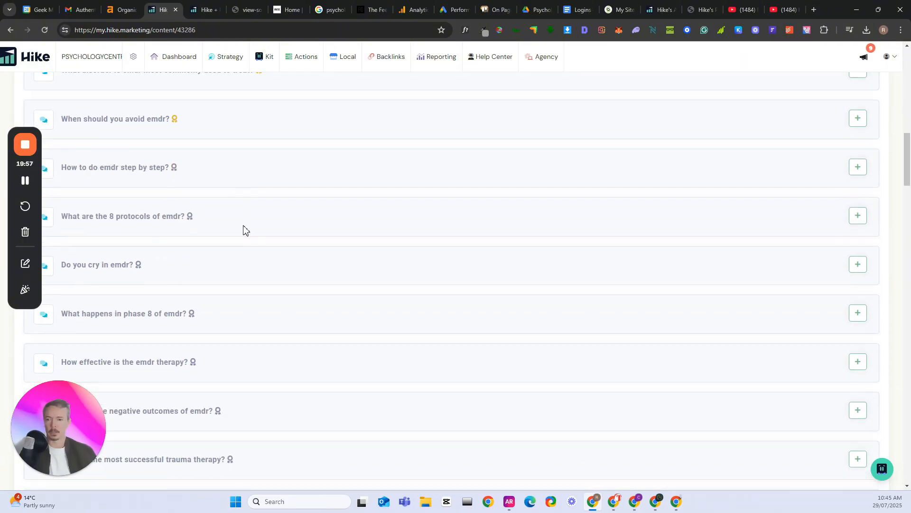
Add the topics "What are the 8 protocols of emdr?", "How many sessions does emdr typically take?" and "What is the success rate of emdr therapy?"
triple_click(103, 219)
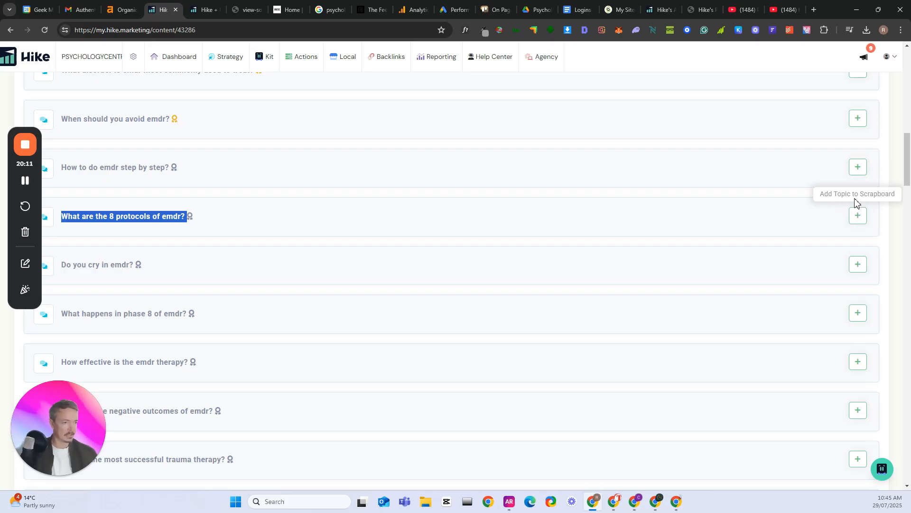
left_click(857, 225)
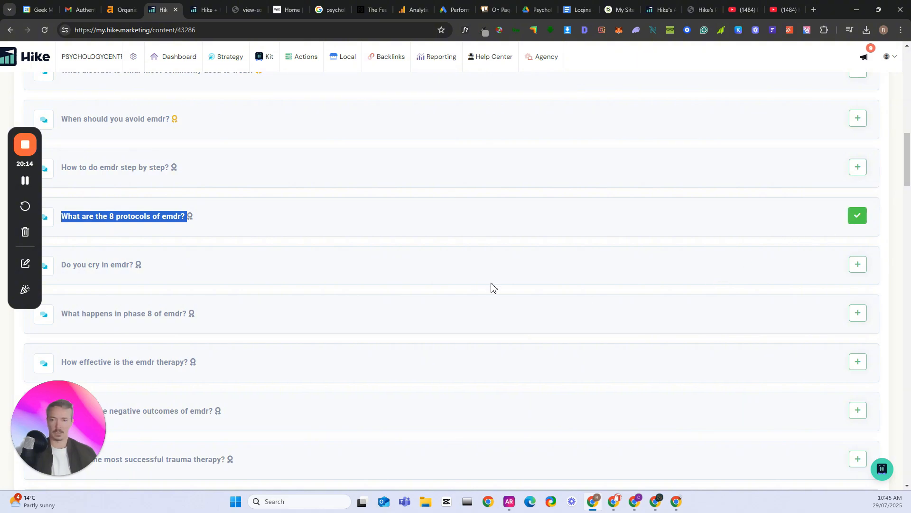
scroll(351, 302, "up", 3)
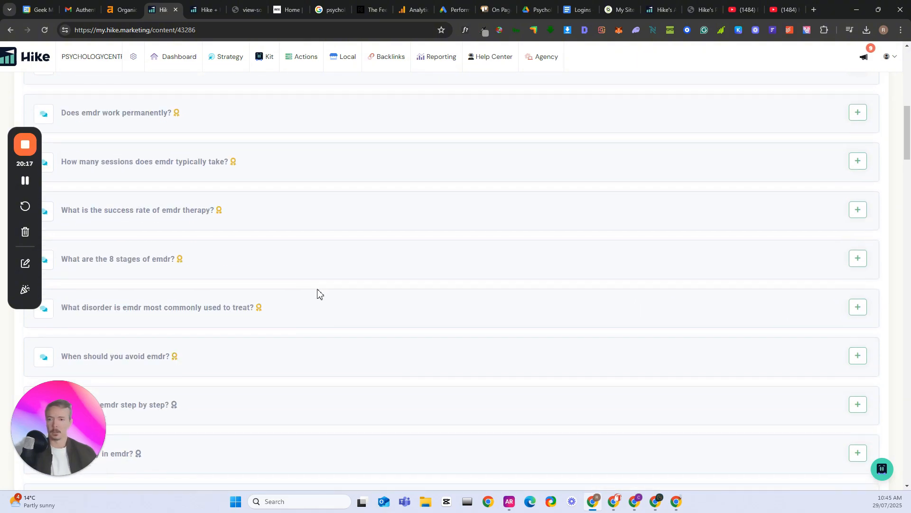
scroll(304, 283, "up", 2)
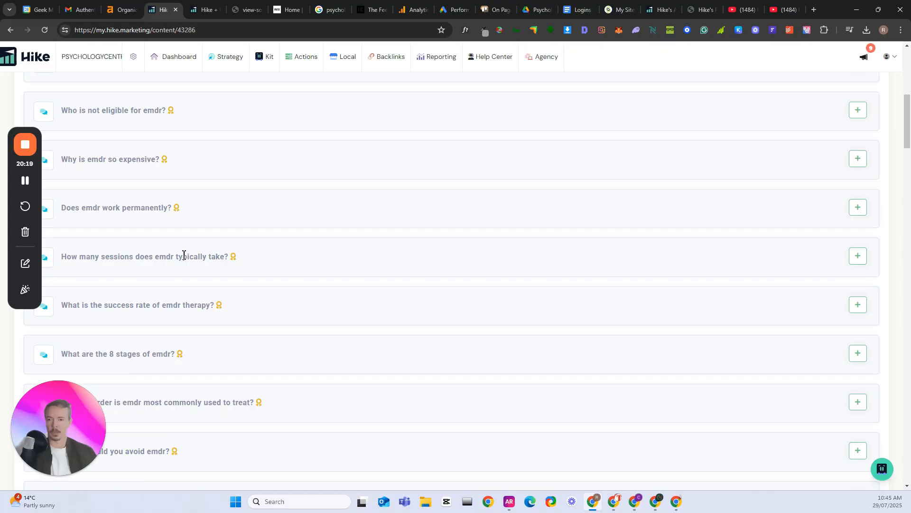
left_click(858, 257)
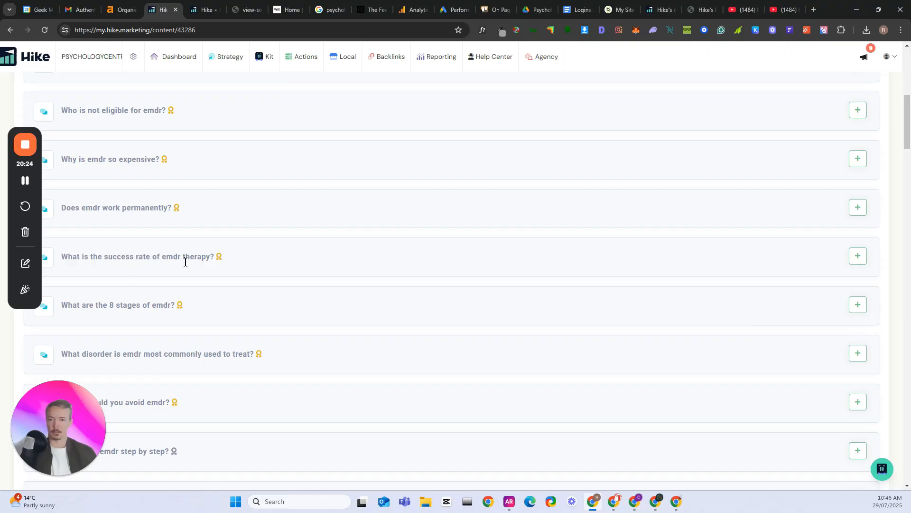
left_click(855, 260)
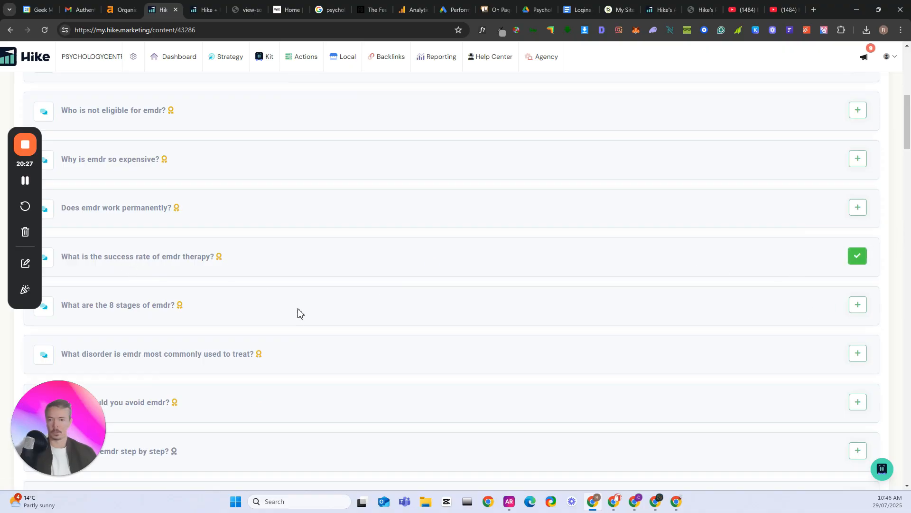
Examine the remaining EMDR topic suggestions further down the list, such as negative outcomes, contraindications and who should avoid it
scroll(299, 316, "down", 8)
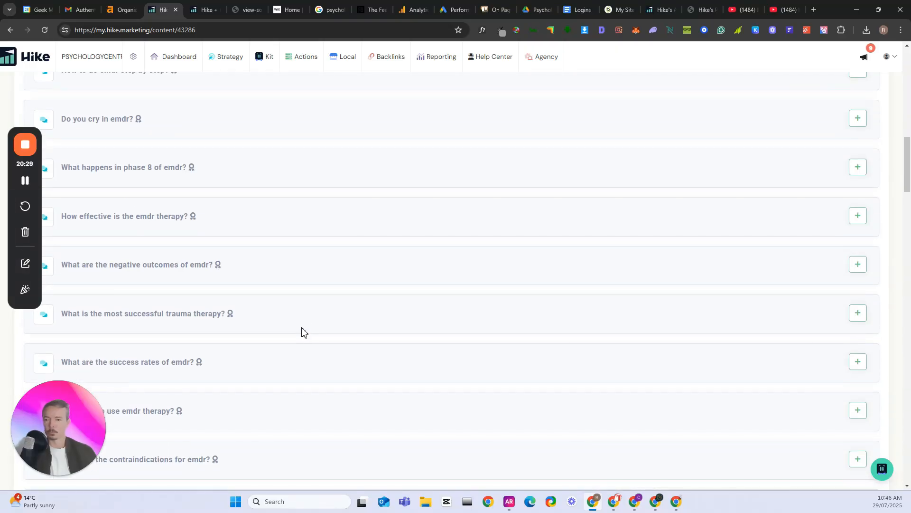
scroll(296, 328, "down", 2)
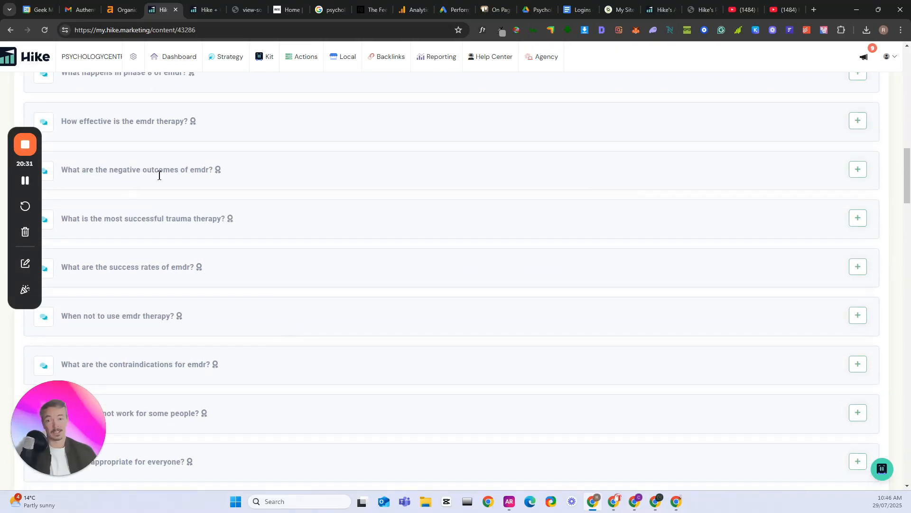
scroll(163, 221, "down", 1)
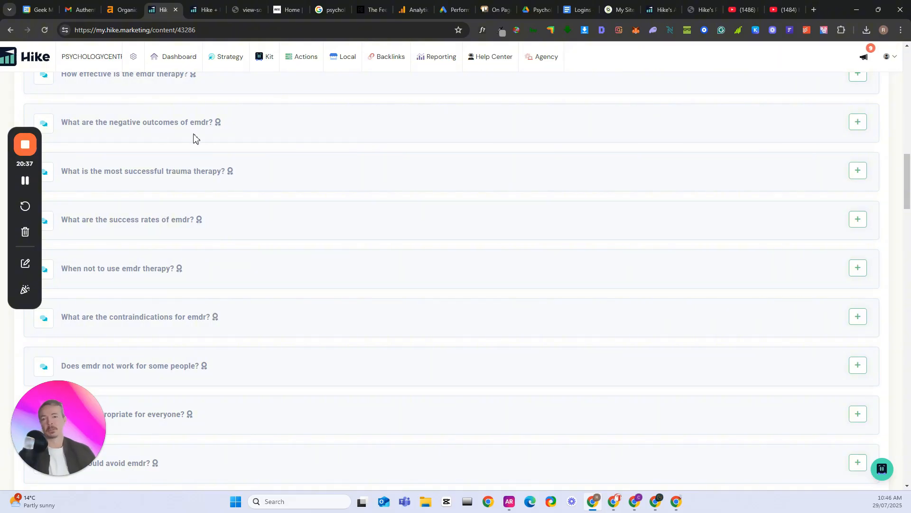
scroll(221, 204, "down", 1)
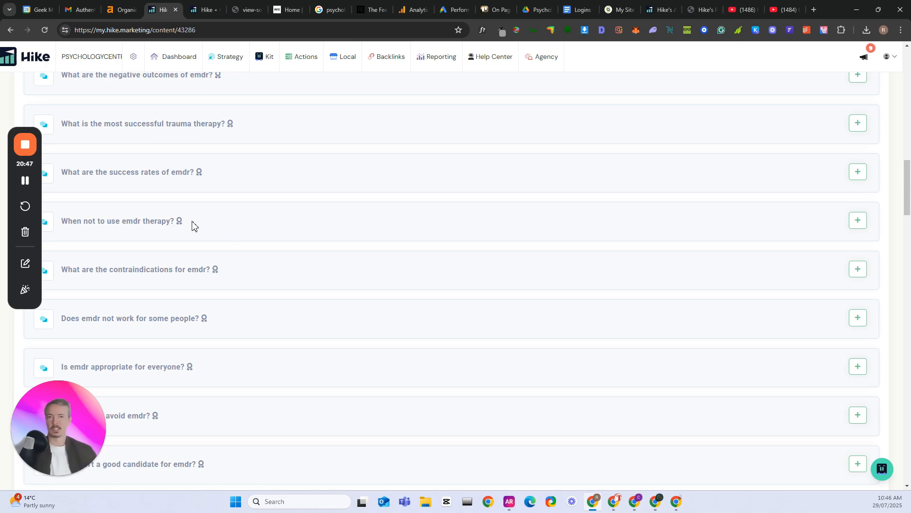
scroll(180, 260, "down", 2)
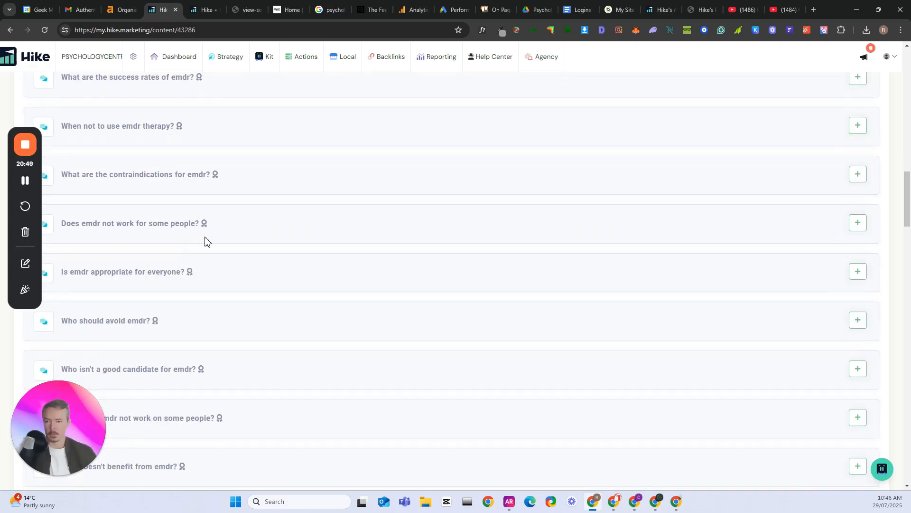
scroll(207, 241, "down", 1)
scroll(266, 232, "up", 4)
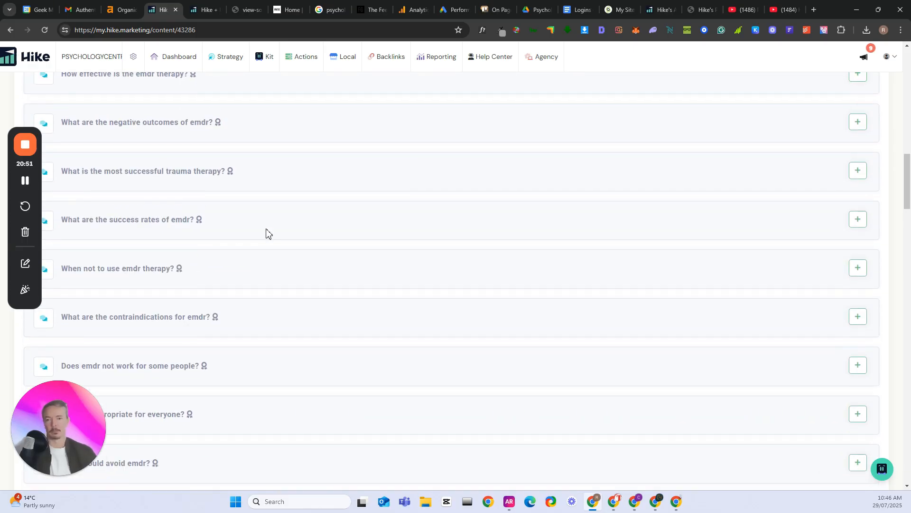
scroll(268, 233, "up", 10)
Open Competitor Analysis and review the ranking keyword summary and keyword table for hummingbirdcentre.com.au
mouse_move(224, 61)
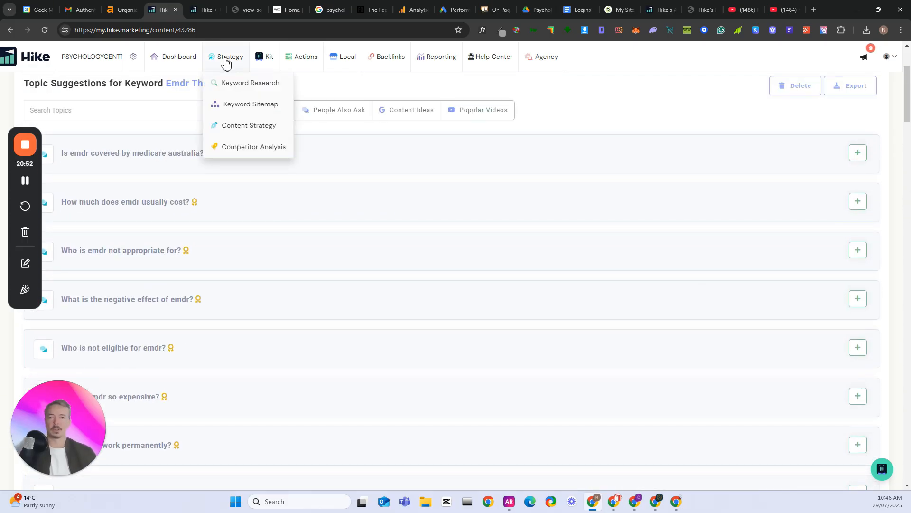
left_click(245, 150)
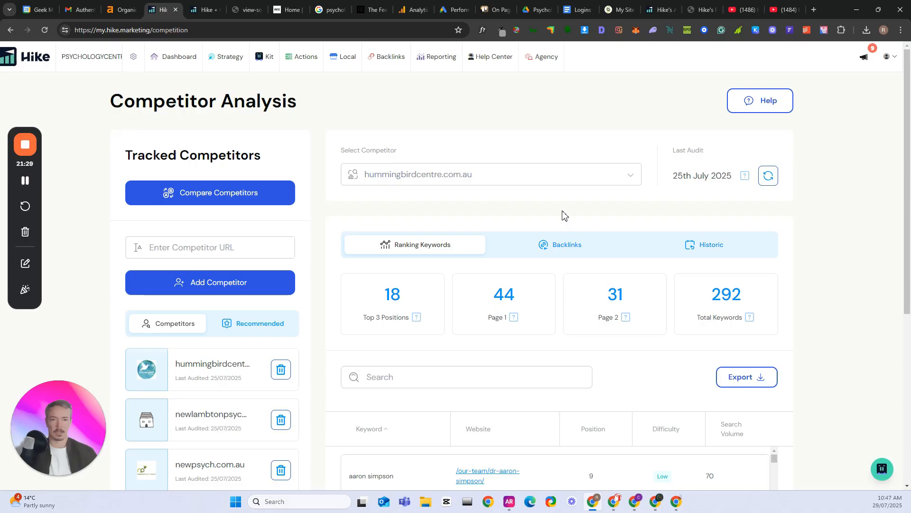
scroll(563, 216, "down", 3)
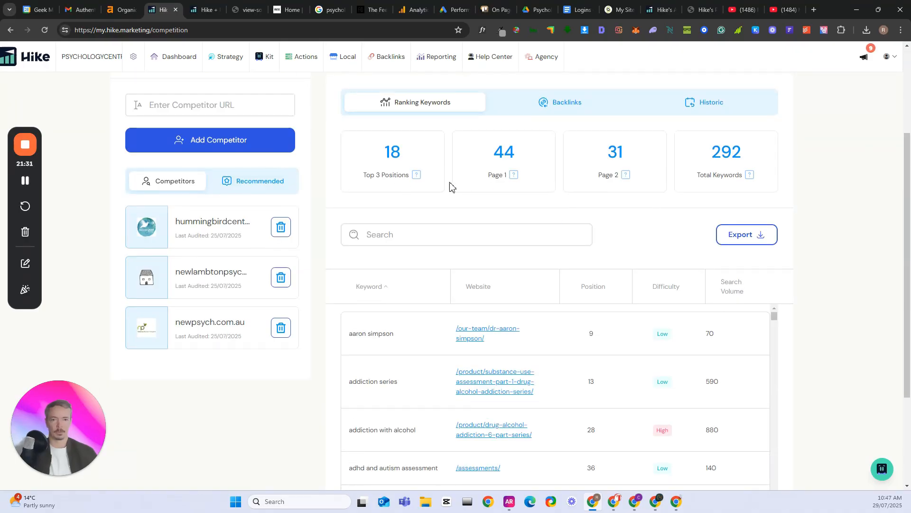
scroll(407, 290, "down", 1)
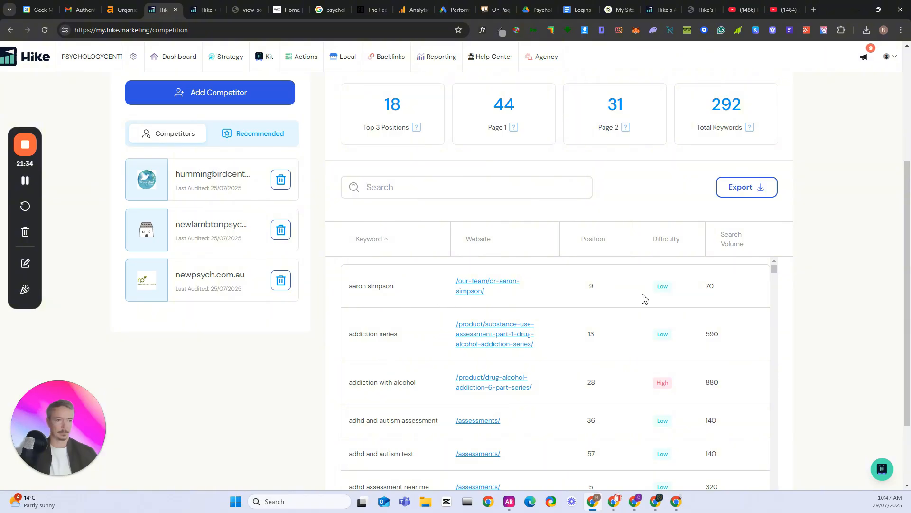
scroll(413, 295, "down", 2)
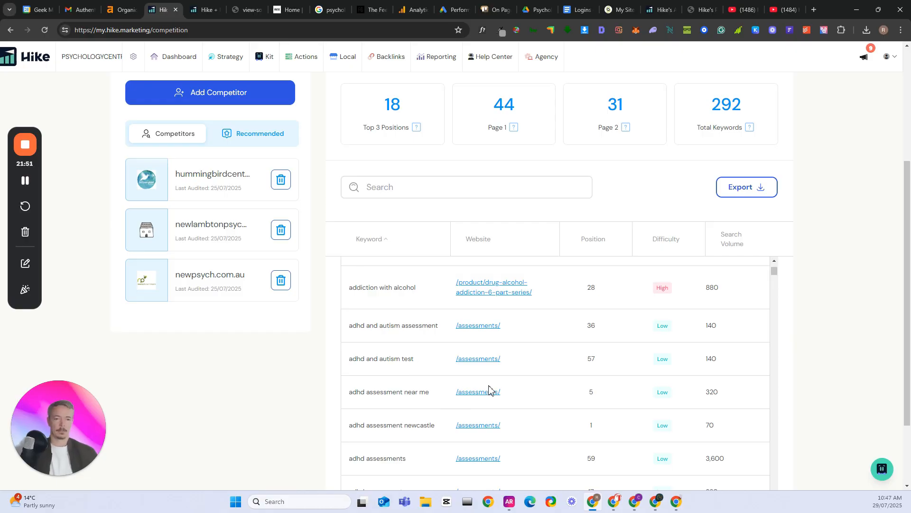
Examine the competitor's ADHD and autism assessment keywords, comparing their ranking pages, positions, difficulty and search volume
triple_click(385, 327)
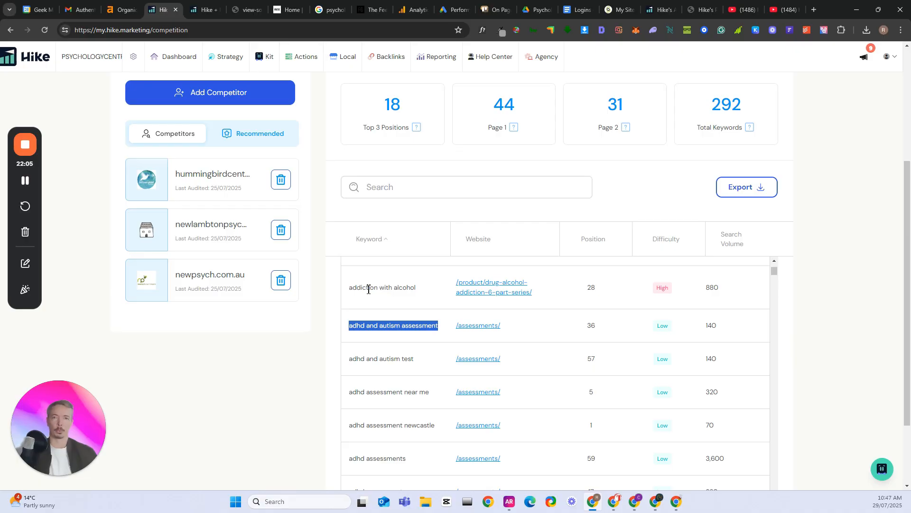
double_click(398, 361)
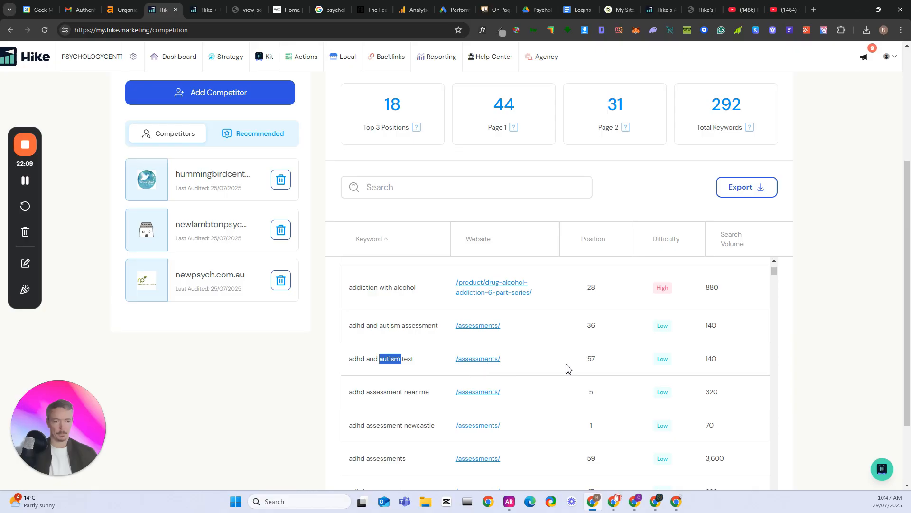
scroll(567, 370, "down", 1)
scroll(409, 351, "down", 2)
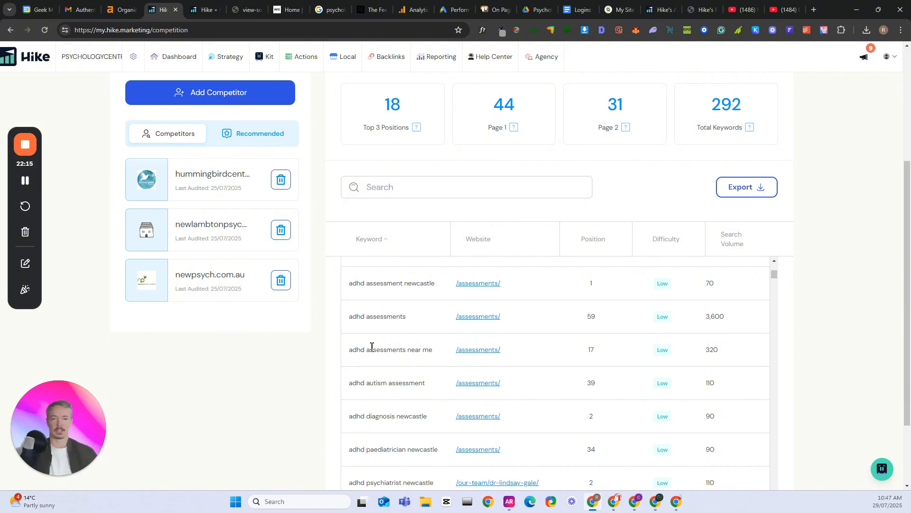
scroll(417, 323, "up", 1)
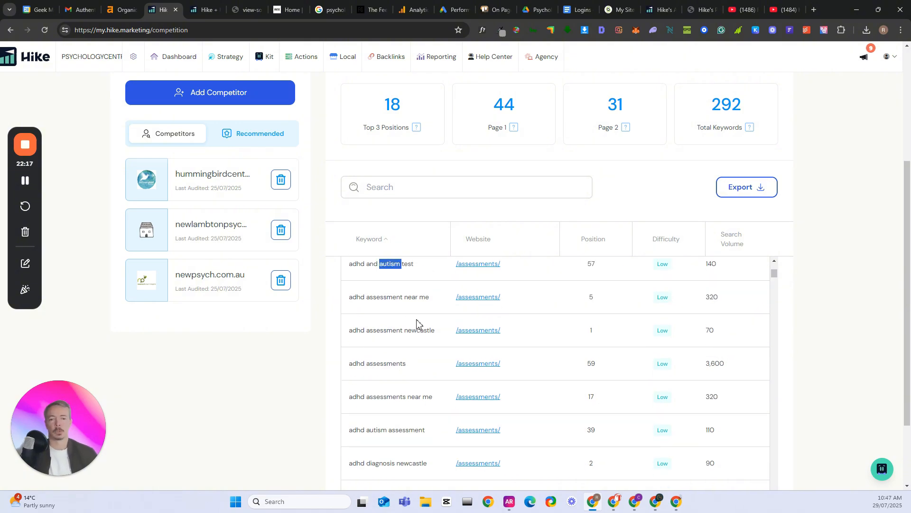
scroll(475, 354, "down", 3)
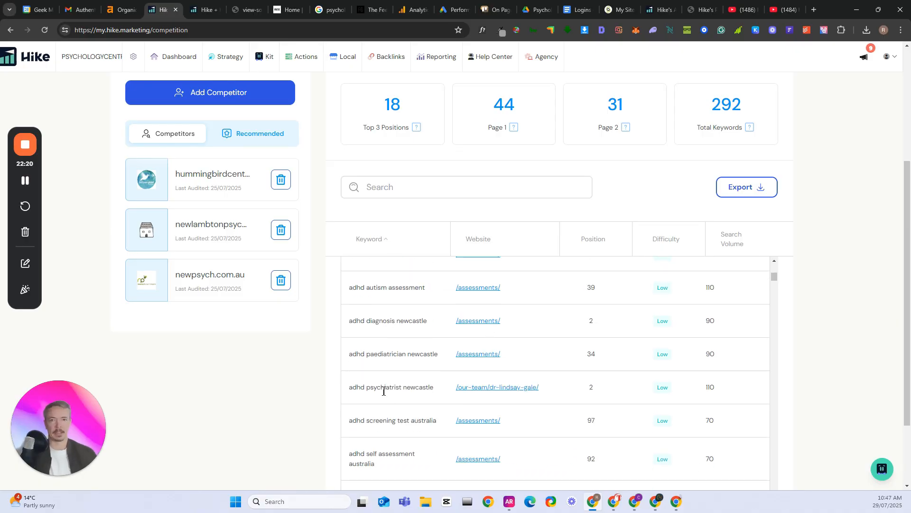
mouse_move(230, 59)
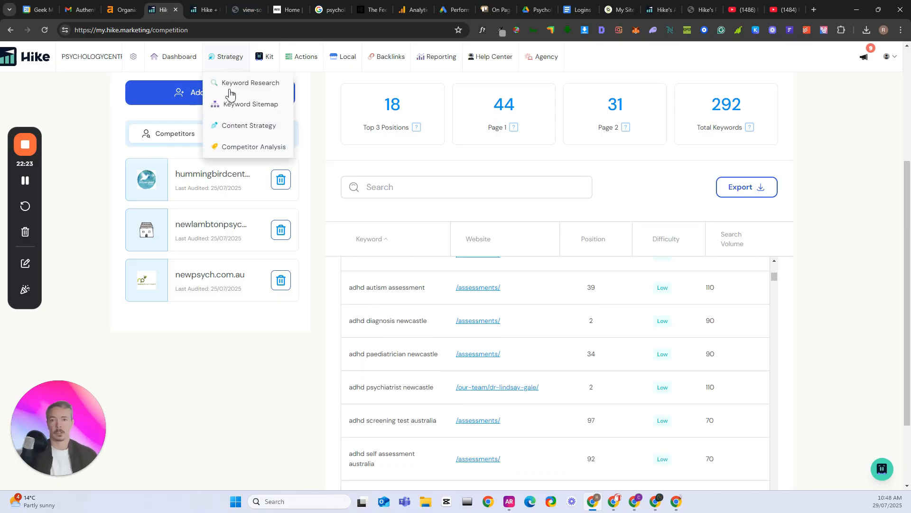
triple_click(372, 289)
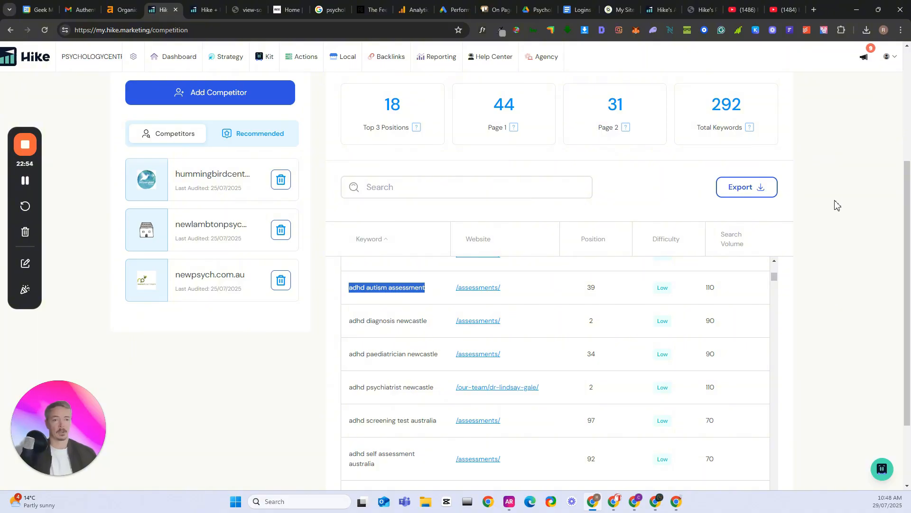
scroll(836, 204, "down", 2)
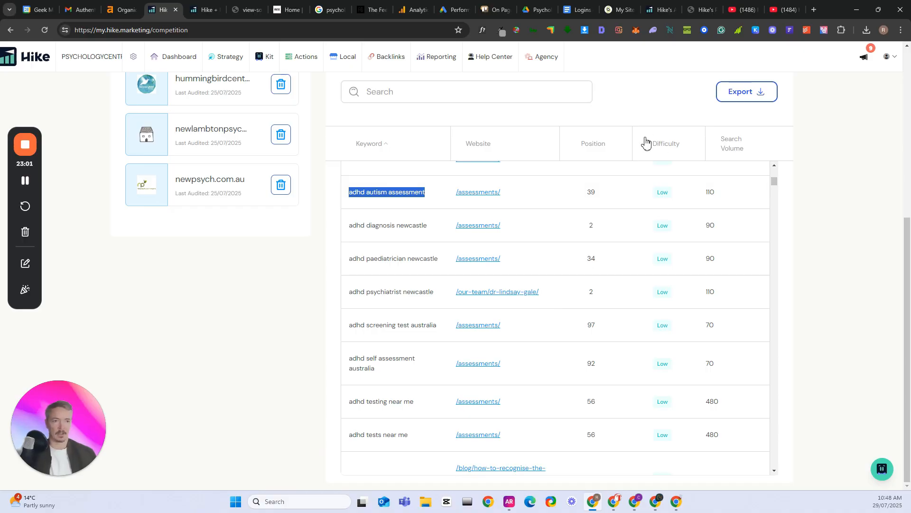
scroll(615, 259, "up", 2)
scroll(615, 257, "up", 8)
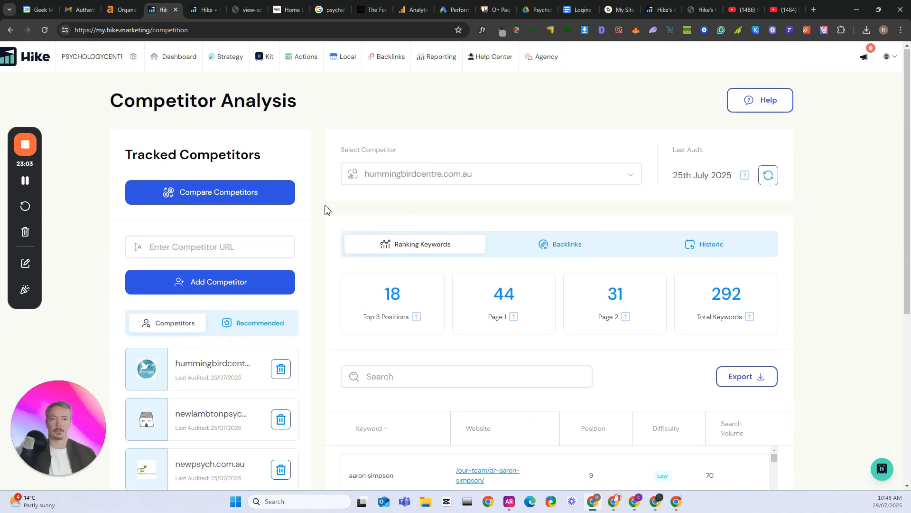
Open the Approval Center, read its introduction and dismiss it
mouse_move(262, 60)
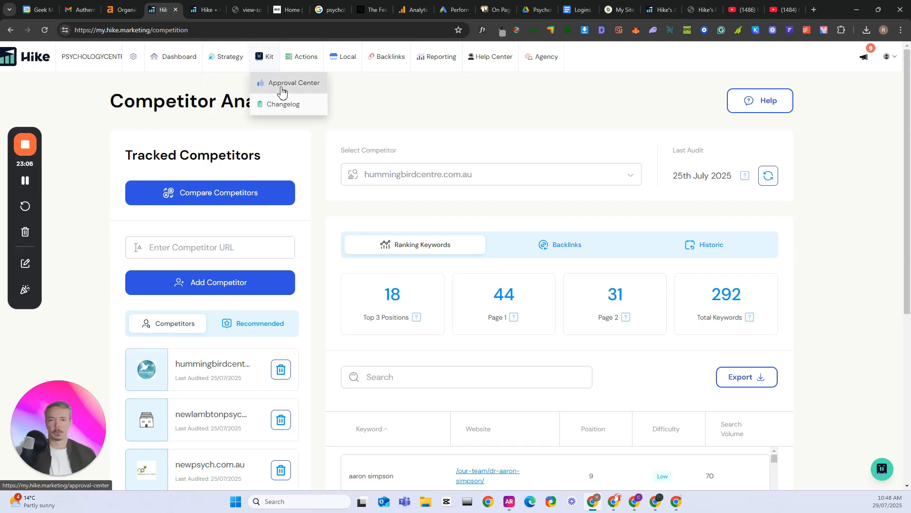
left_click(277, 86)
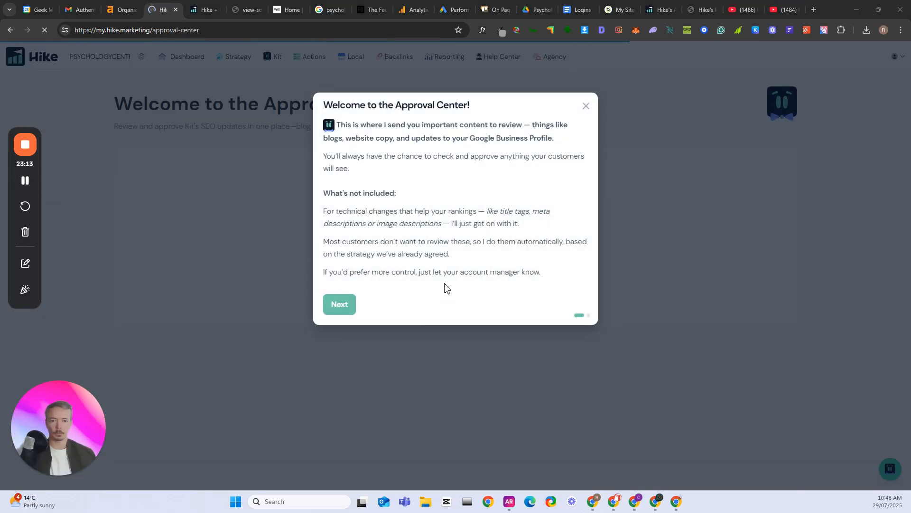
left_click(349, 304)
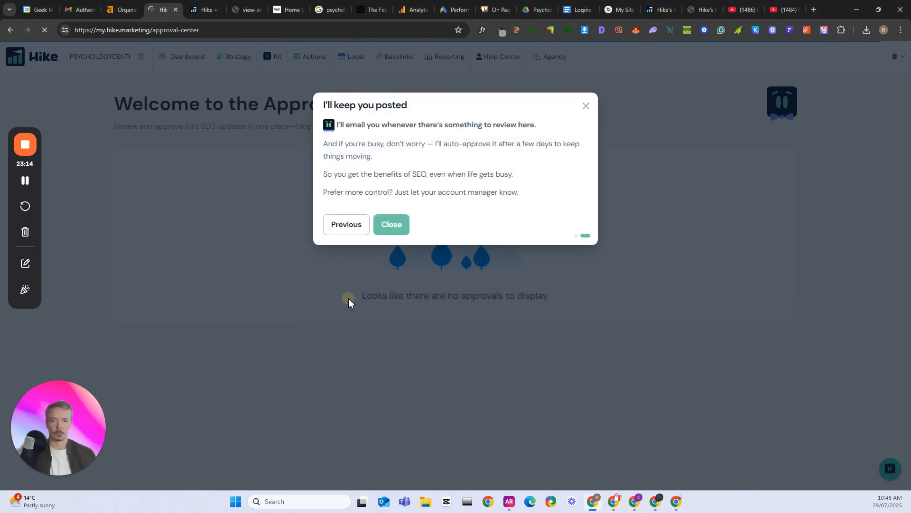
left_click(383, 230)
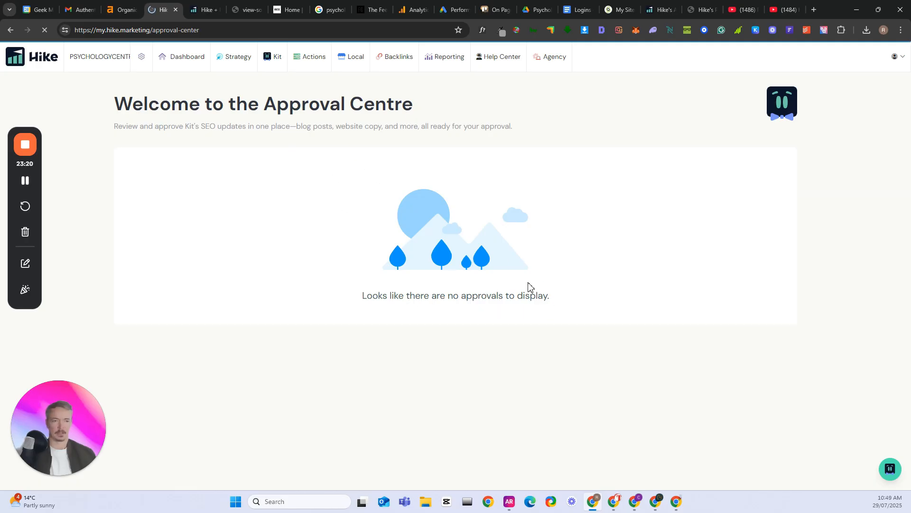
Open Actions and review this month's recommended actions for the website's pages
left_click(277, 65)
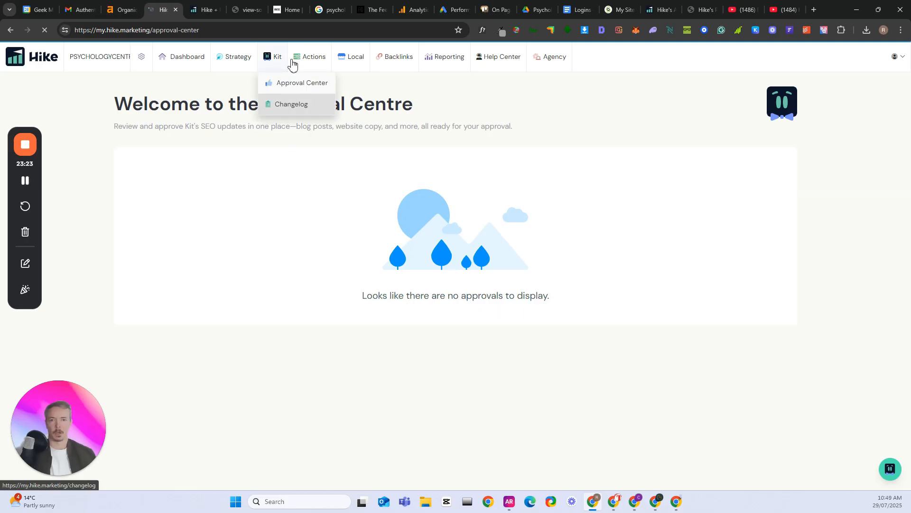
left_click(315, 63)
left_click(323, 87)
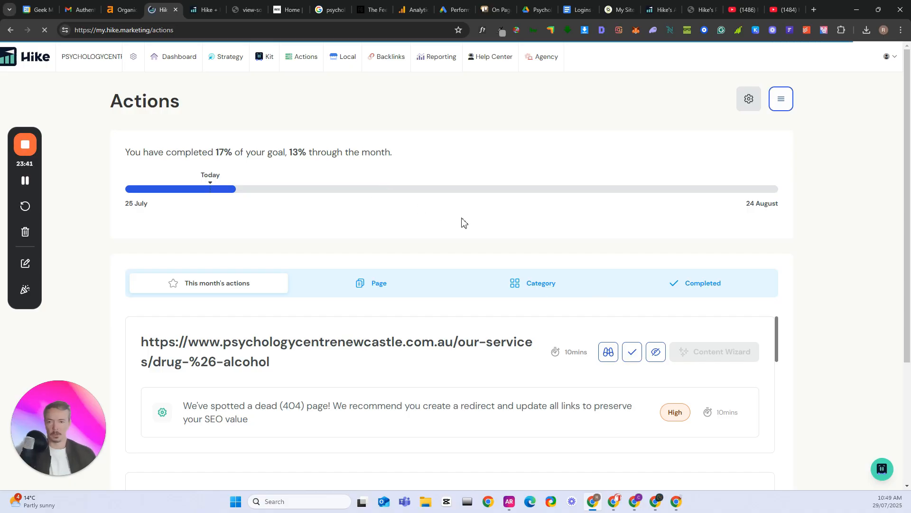
scroll(470, 226, "down", 1)
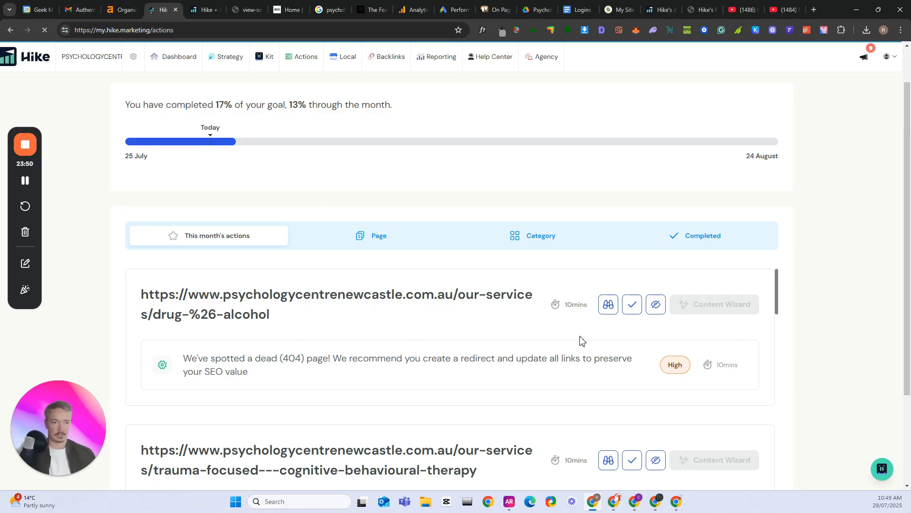
scroll(343, 371, "down", 1)
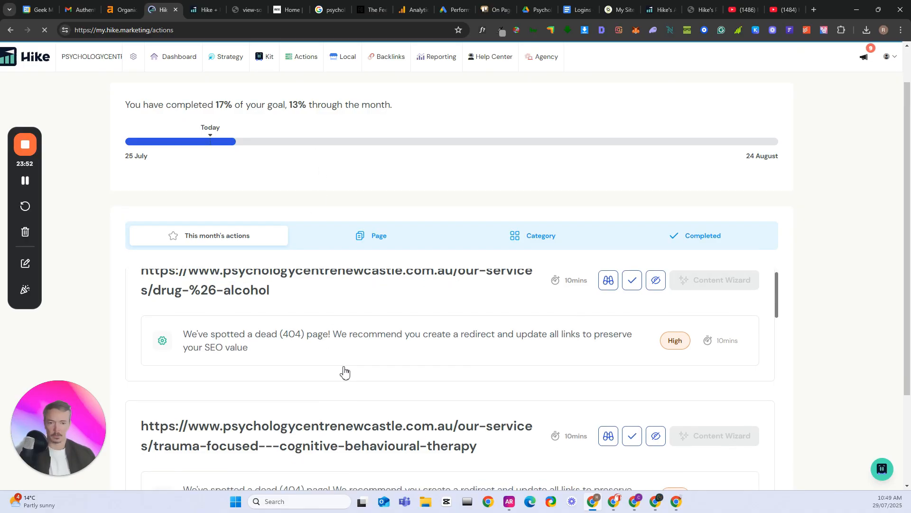
scroll(347, 354, "up", 1)
scroll(407, 342, "down", 2)
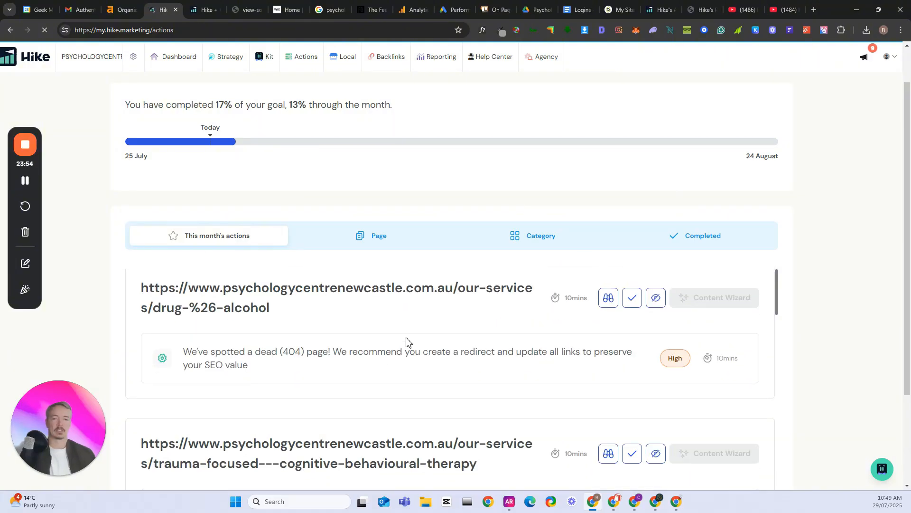
scroll(508, 344, "down", 2)
scroll(404, 327, "up", 5)
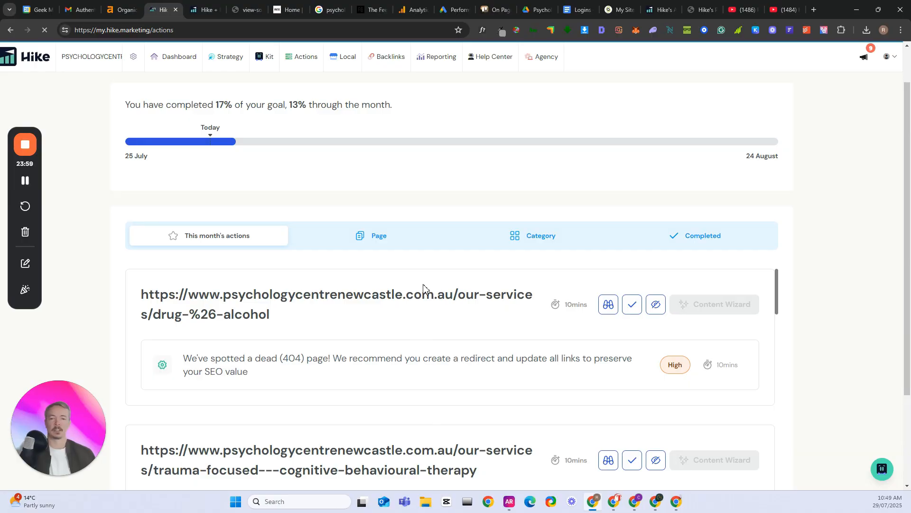
Review the recommended actions grouped by page and open the Onsite Optimizer
left_click(380, 242)
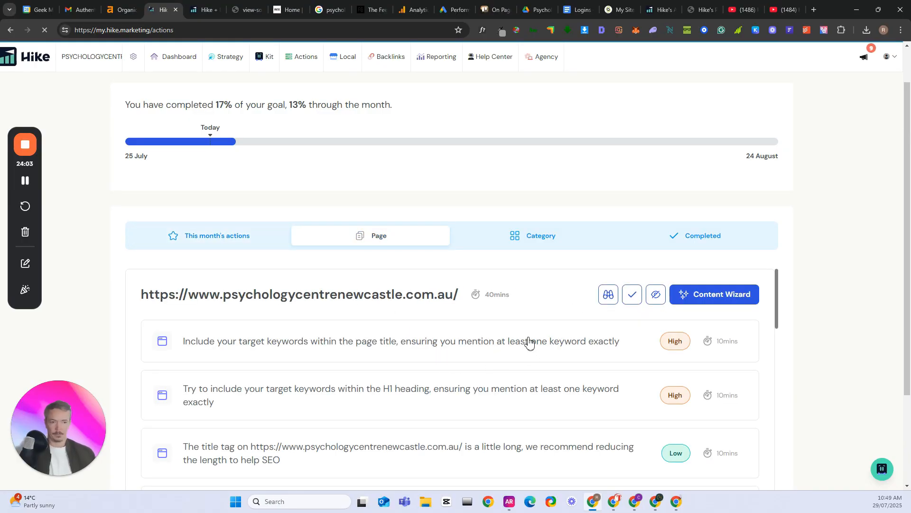
scroll(464, 195, "up", 1)
mouse_move(304, 60)
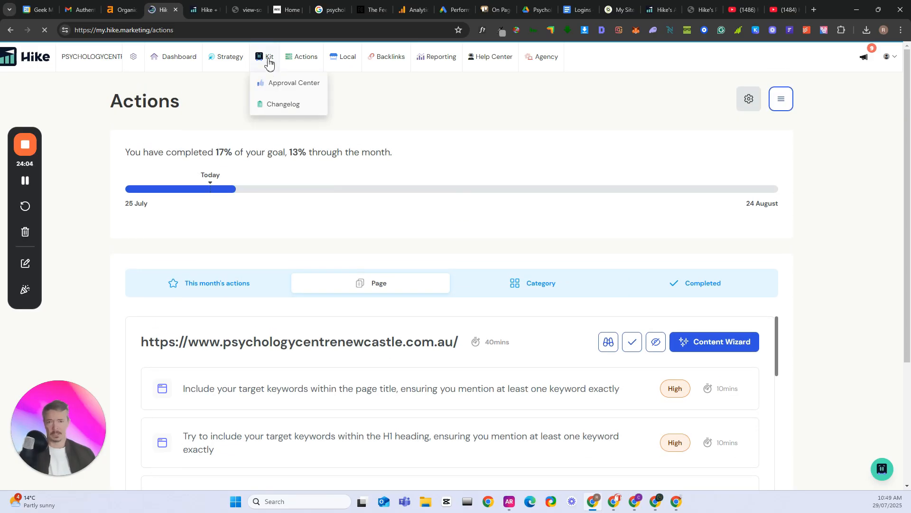
left_click(331, 108)
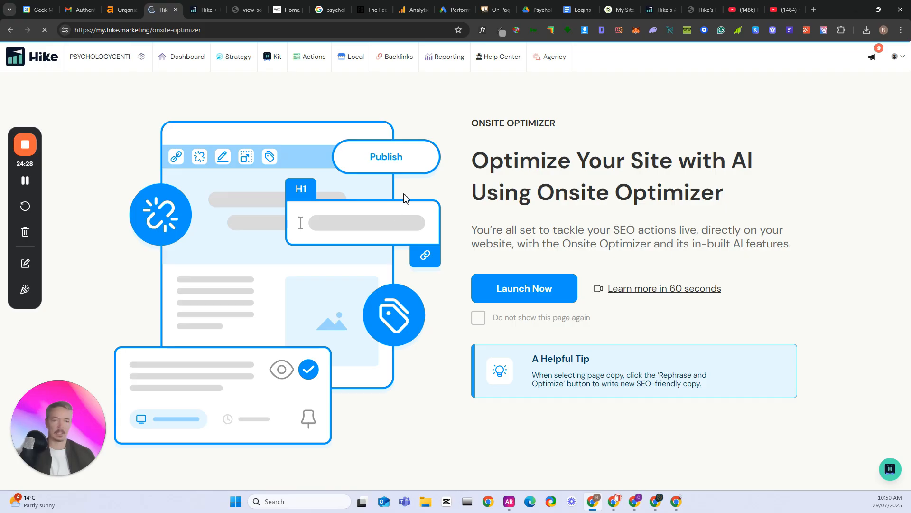
Open the Google Listing Manager and review the profile picture and cover photo size recommendations
mouse_move(335, 66)
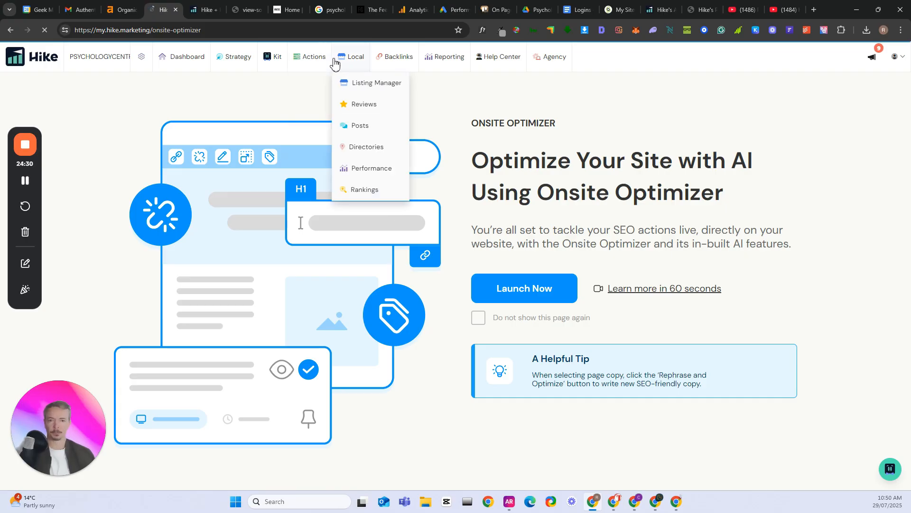
left_click(364, 92)
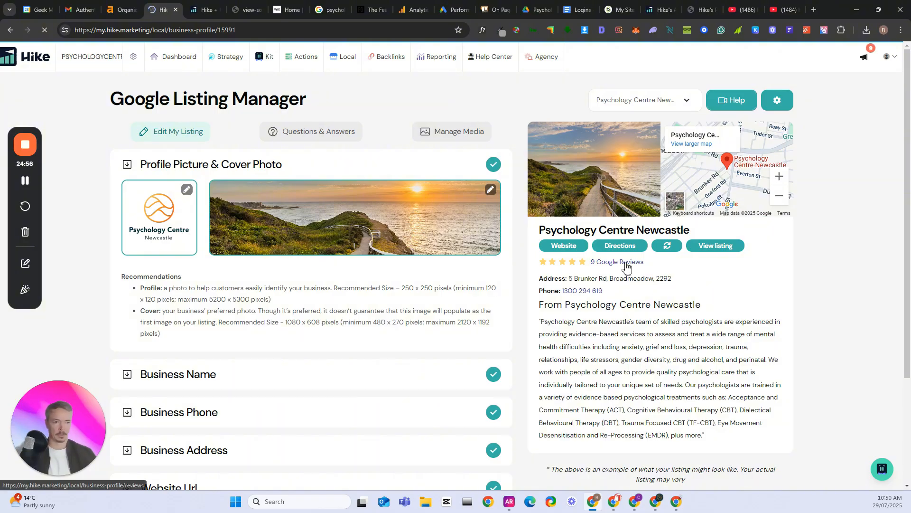
scroll(409, 315, "down", 2)
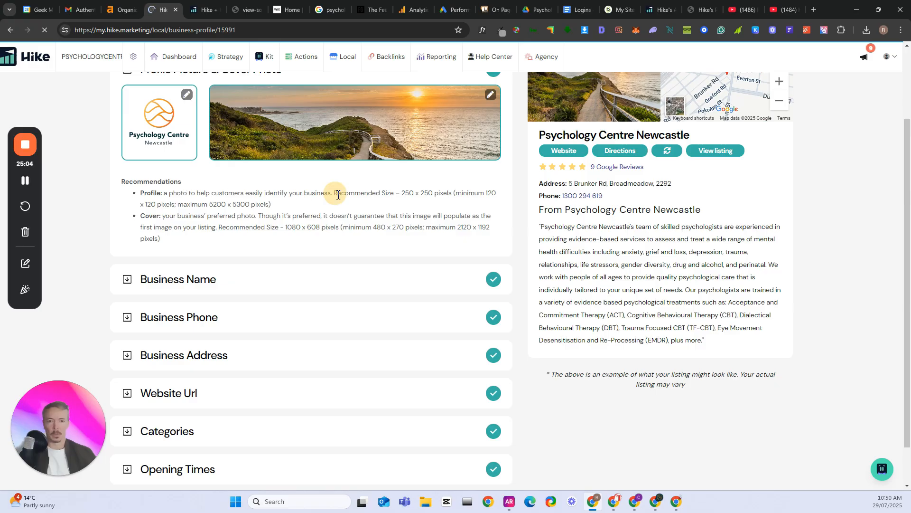
left_click_drag(337, 195, 425, 193)
left_click(438, 195)
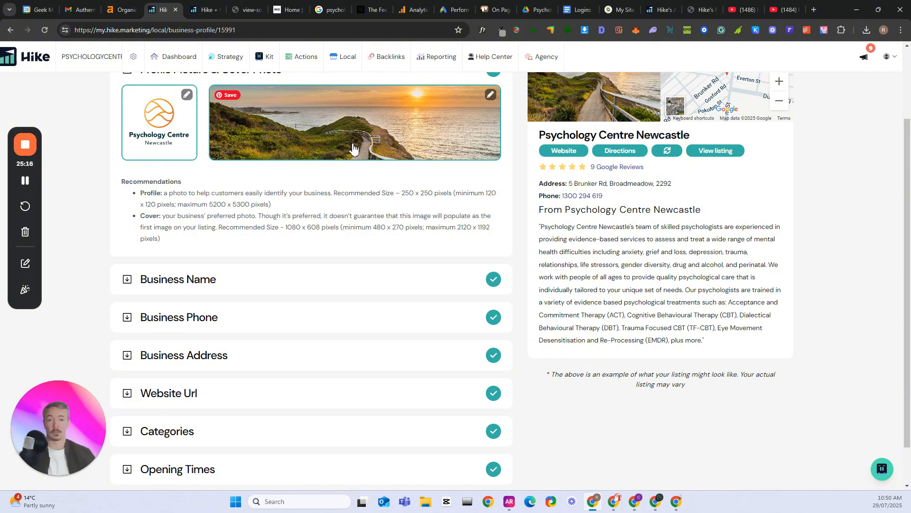
Expand and review the listing's business name, phone, address, website URL and categories sections
scroll(266, 204, "down", 1)
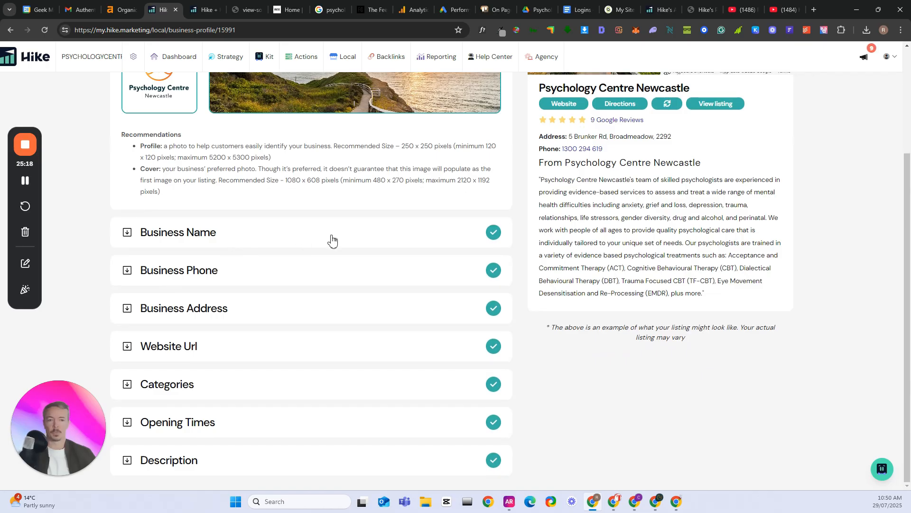
left_click(255, 242)
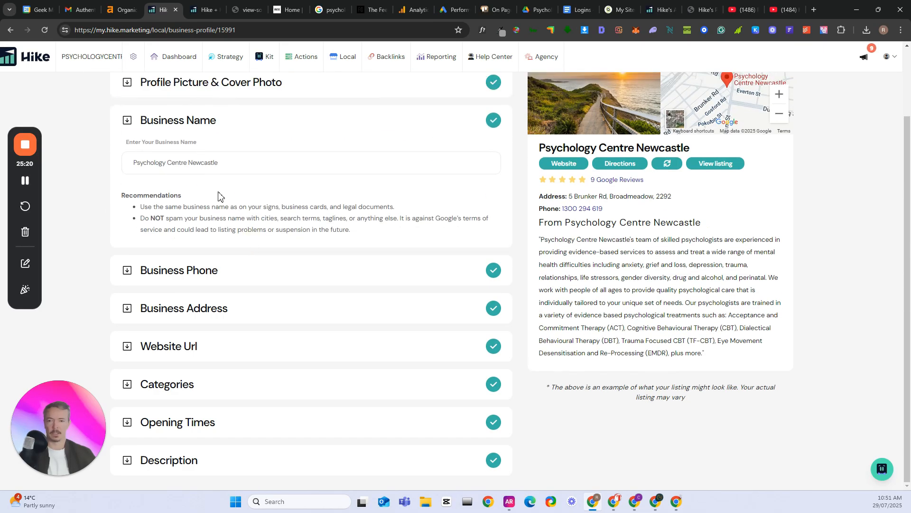
left_click(209, 277)
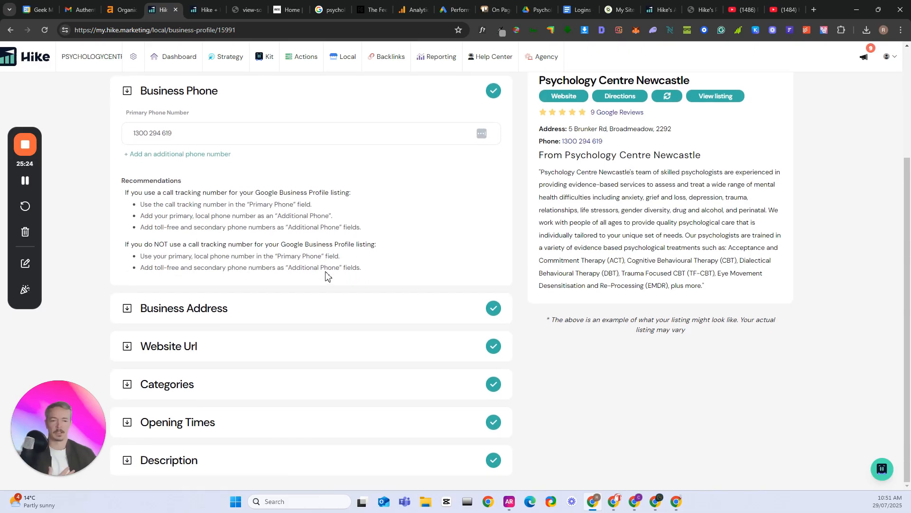
left_click(248, 309)
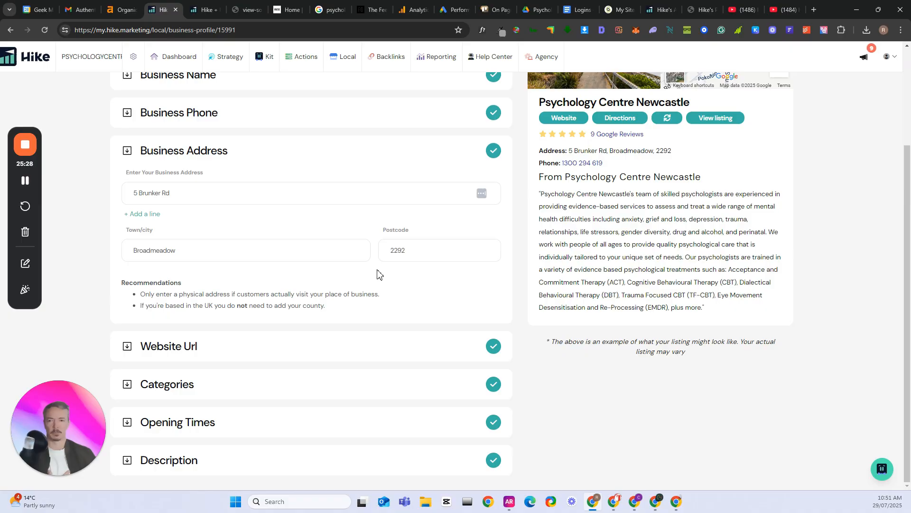
left_click(246, 339)
left_click(261, 352)
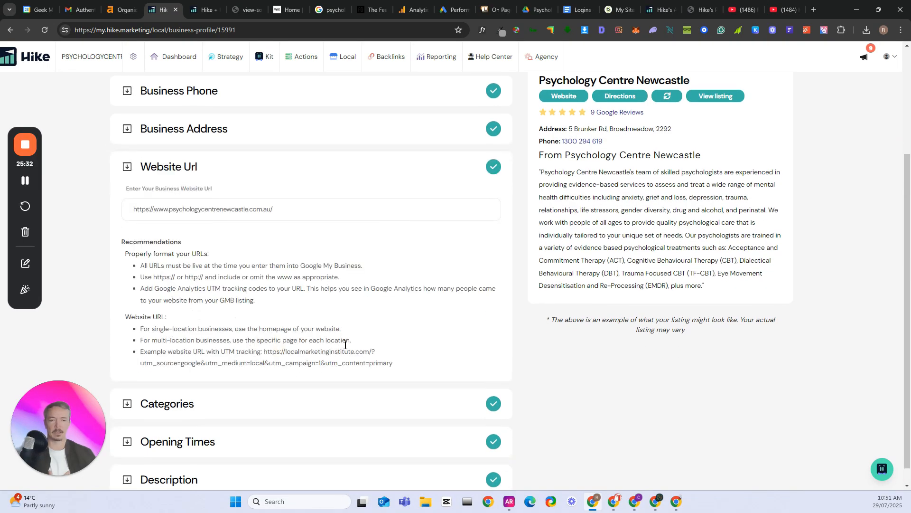
scroll(344, 345, "down", 1)
left_click(325, 387)
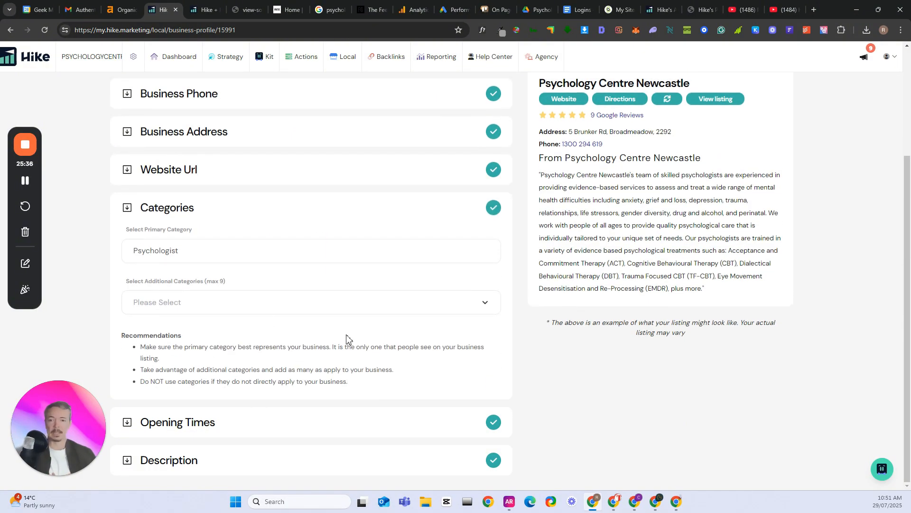
Check the listing's Questions & Answers section and browse the owner images under Manage Media
scroll(413, 333, "up", 3)
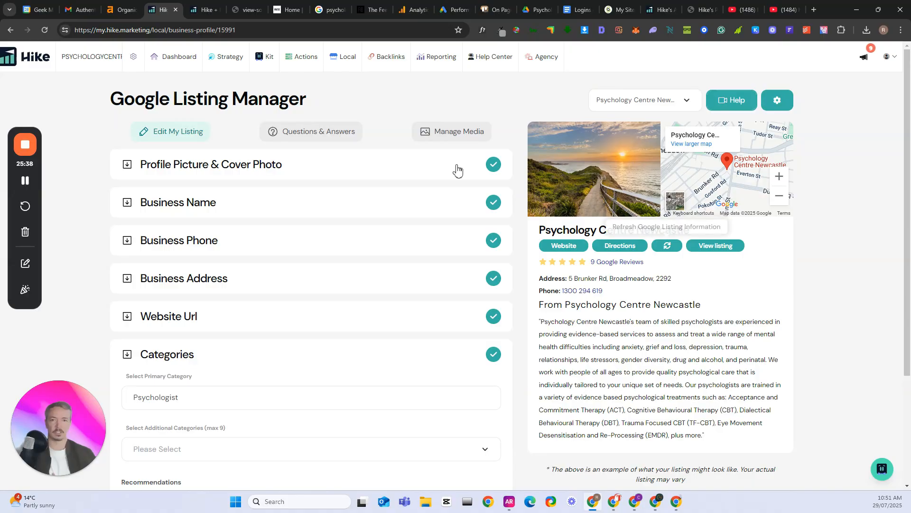
left_click(335, 137)
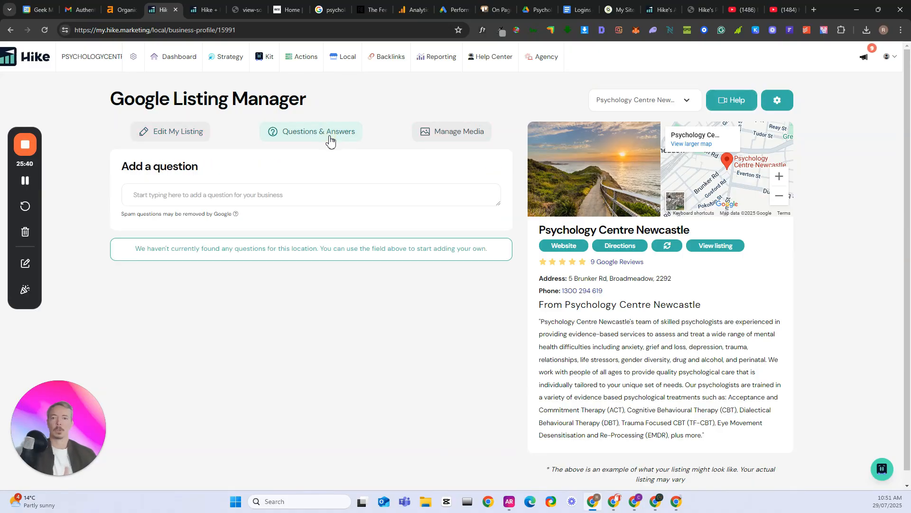
left_click(188, 140)
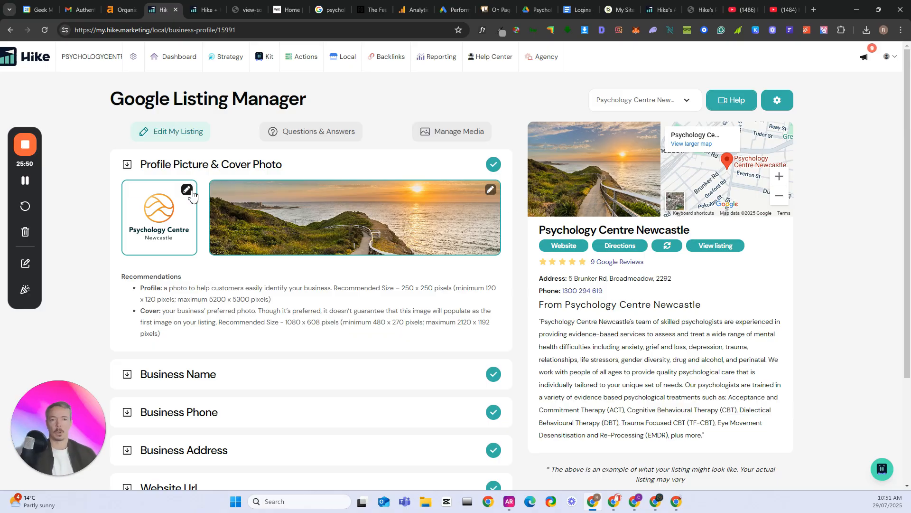
left_click(449, 134)
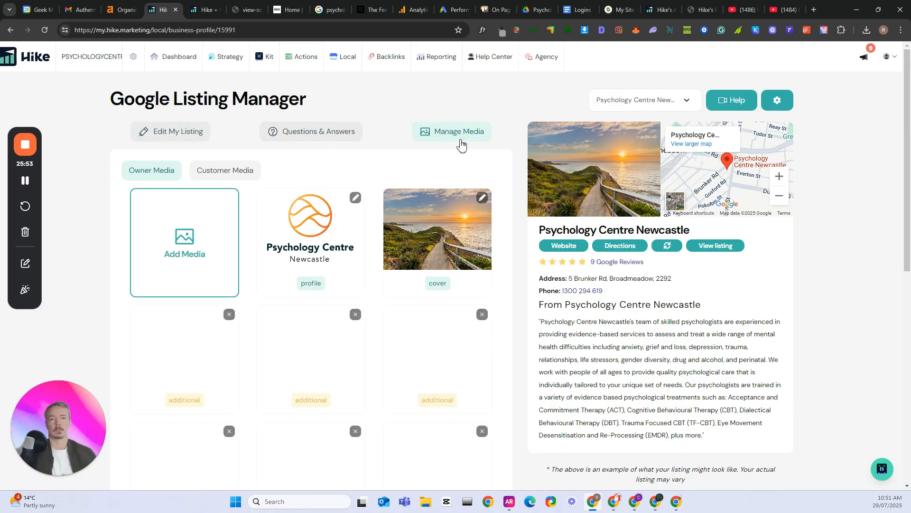
scroll(408, 290, "down", 2)
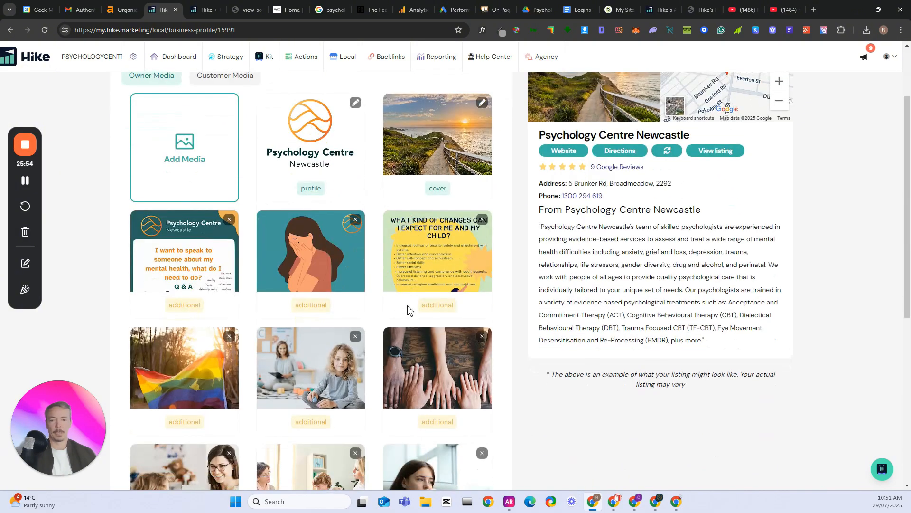
scroll(417, 324, "down", 3)
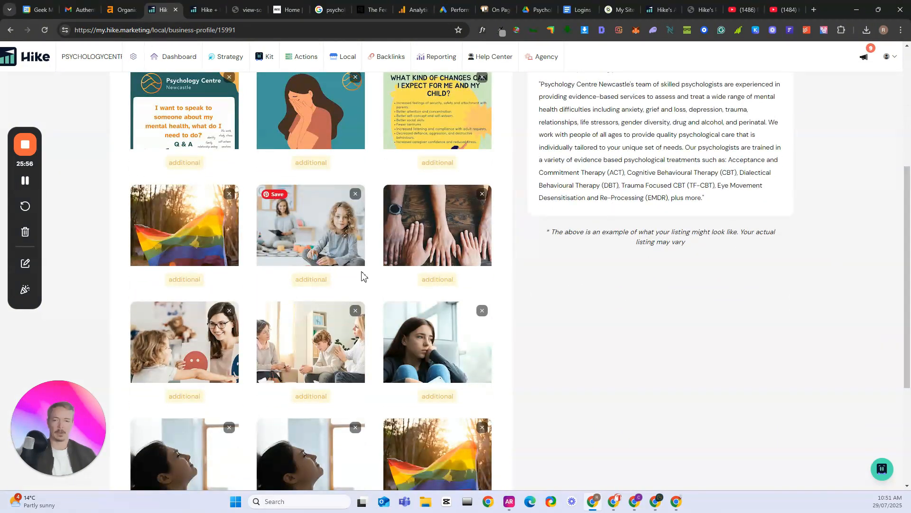
scroll(424, 299, "up", 5)
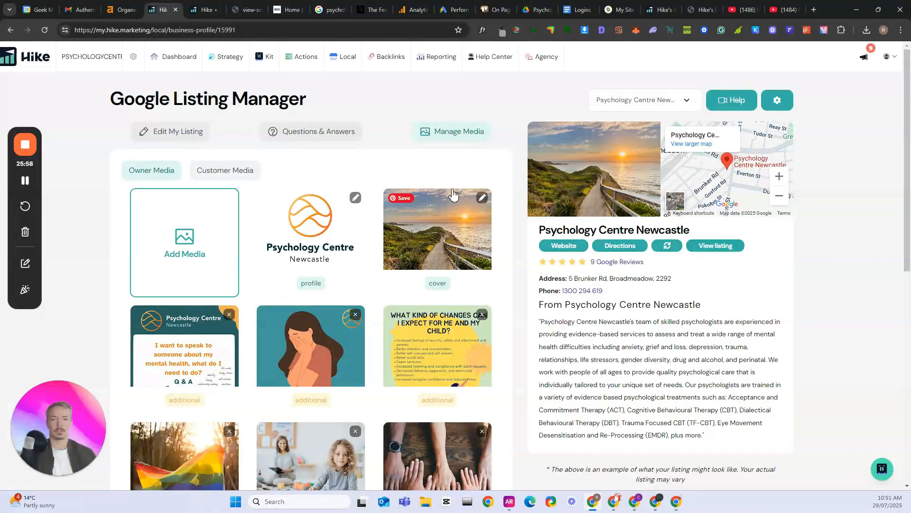
Return to Questions & Answers and inspect the field for adding a business question
left_click(331, 136)
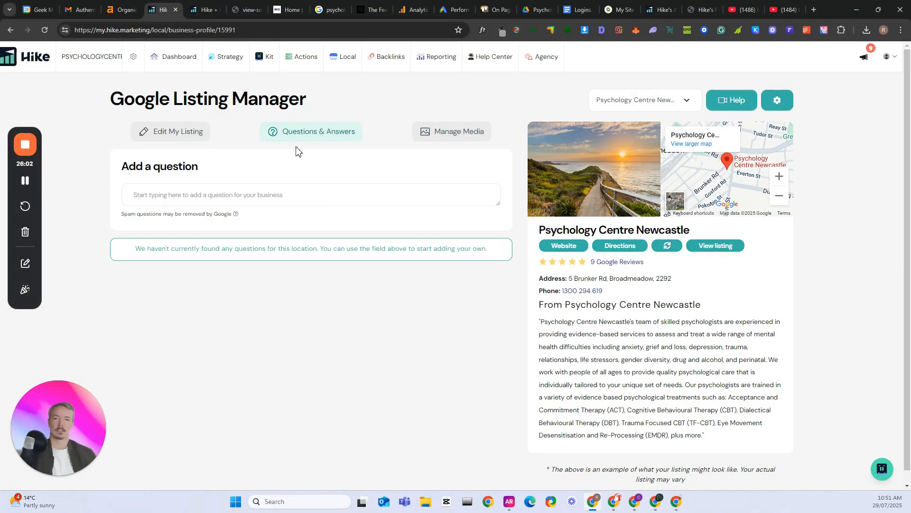
left_click(208, 194)
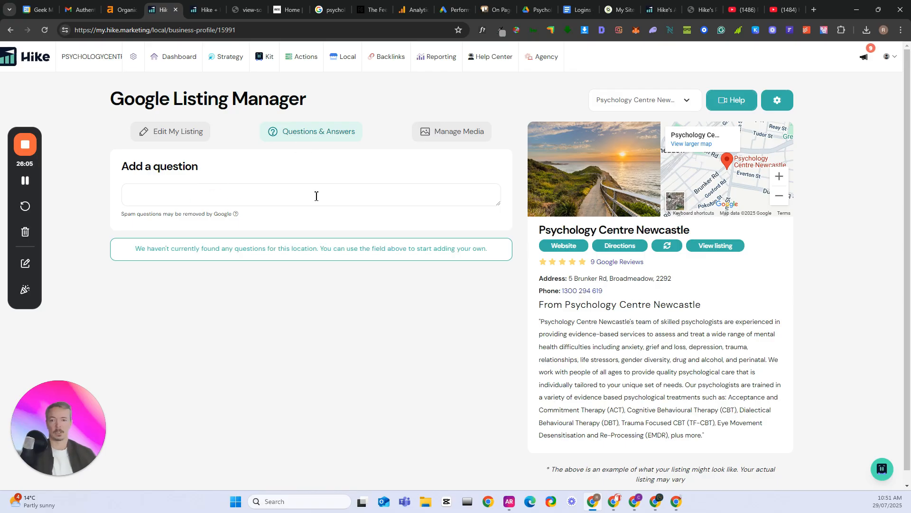
left_click(321, 155)
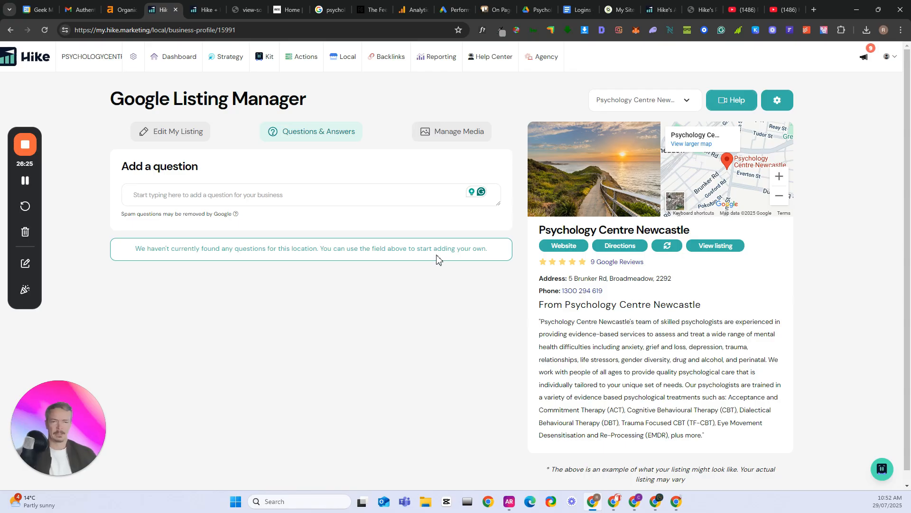
Open the local Reviews page and examine the ratings breakdown, reviews needing a response, sentiment words and review filters
left_click(338, 59)
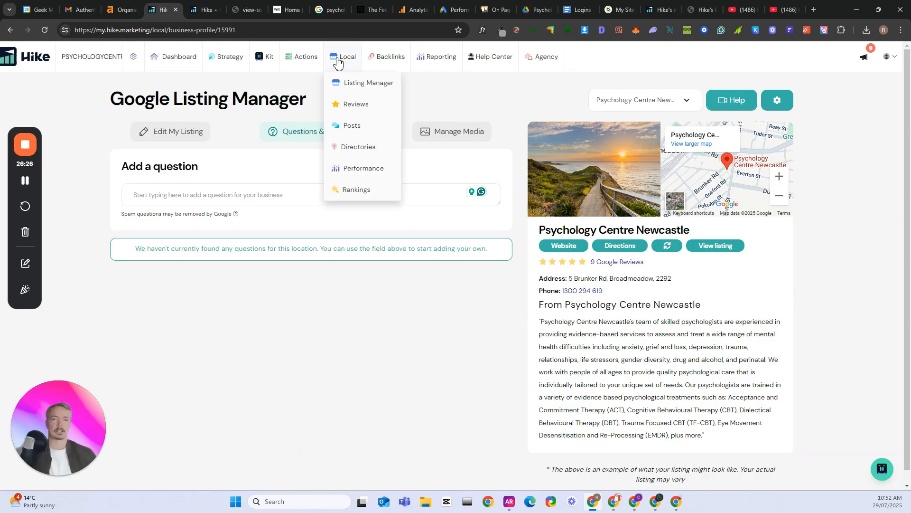
left_click(351, 120)
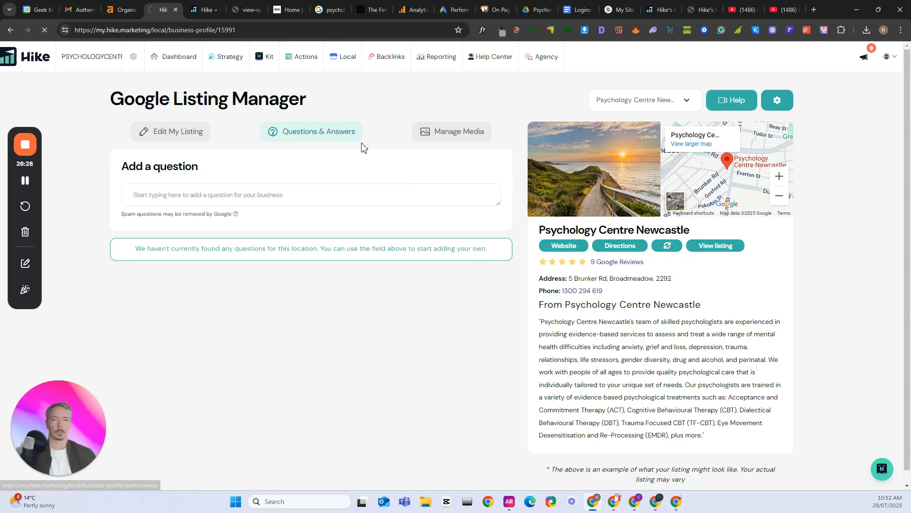
left_click(350, 61)
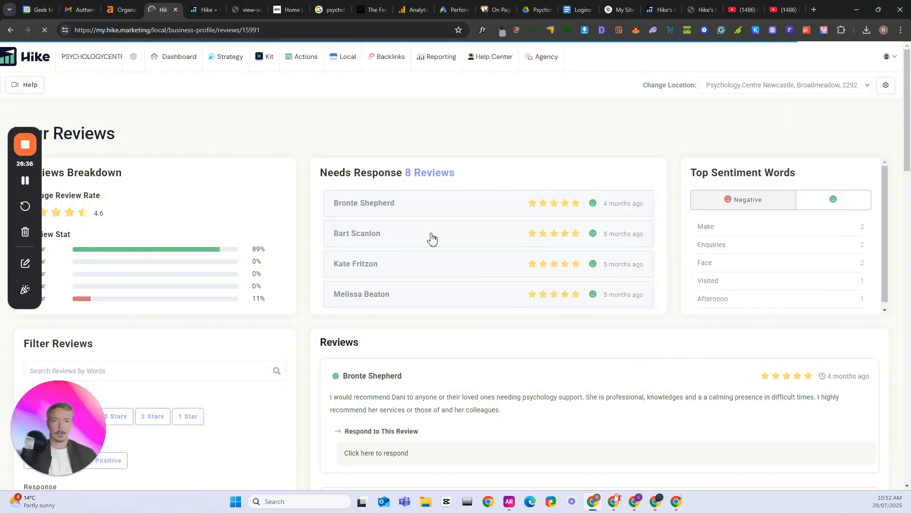
scroll(439, 265, "down", 1)
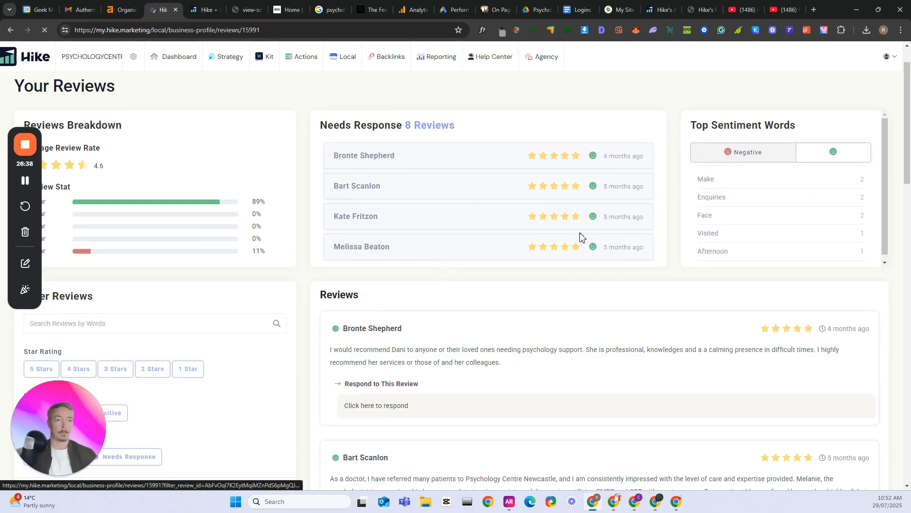
scroll(187, 242, "down", 1)
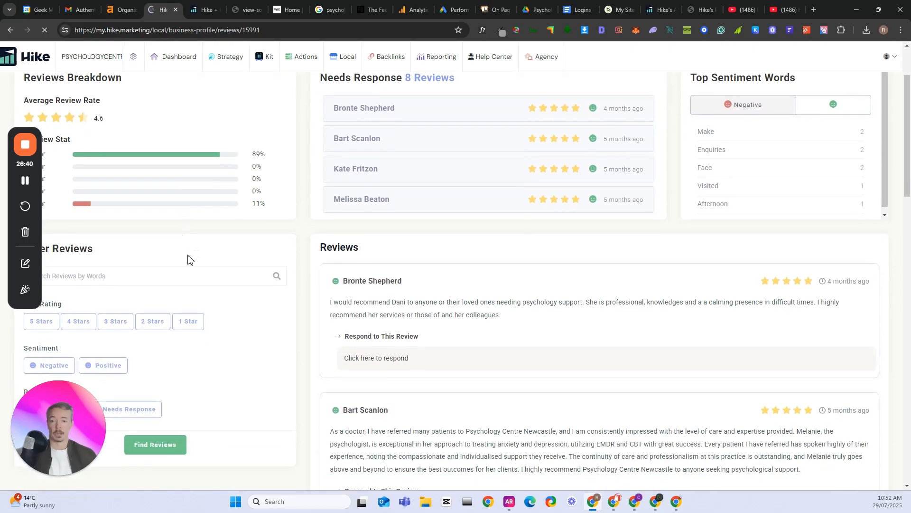
scroll(187, 258, "up", 1)
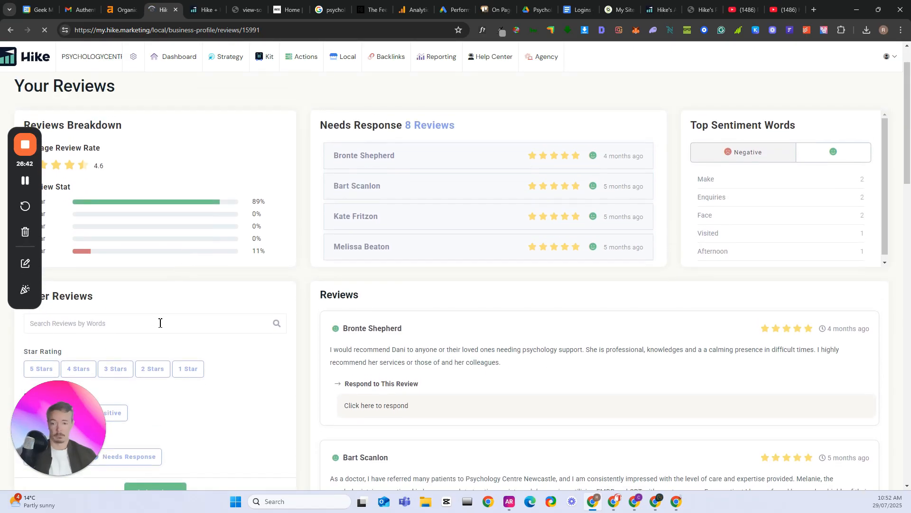
scroll(199, 340, "down", 4)
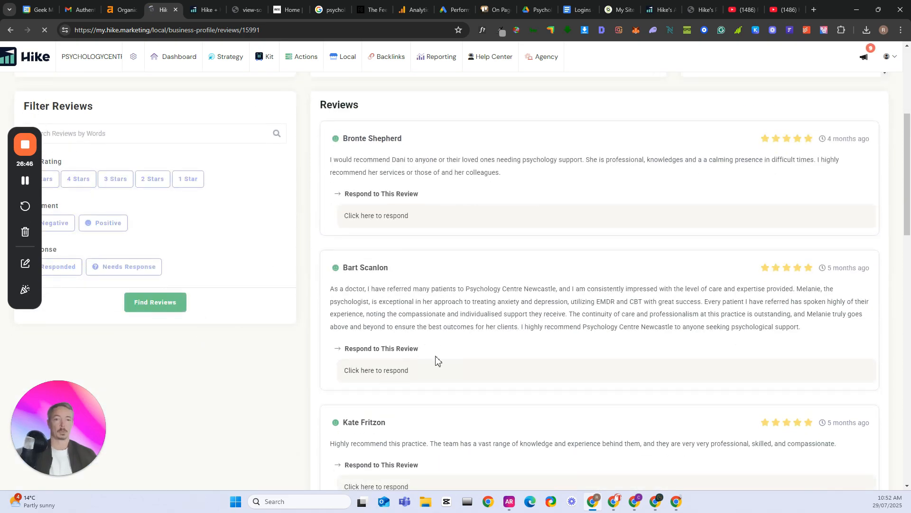
scroll(543, 199, "up", 5)
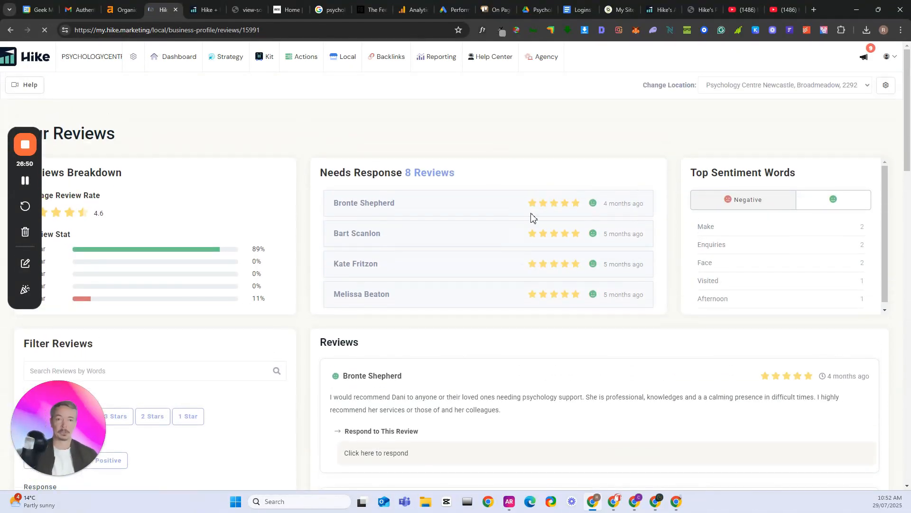
Read through the individual customer reviews and the response options, including the reply to the one-star review
mouse_move(346, 65)
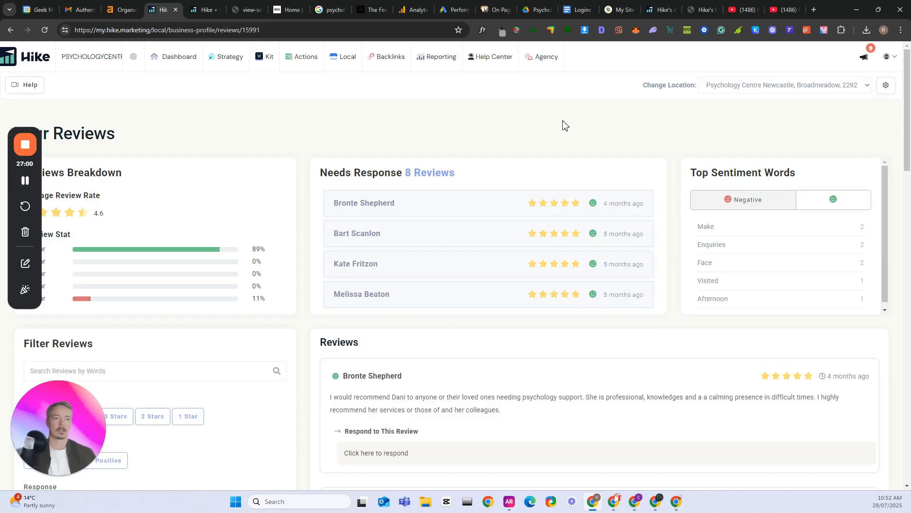
scroll(570, 157, "down", 6)
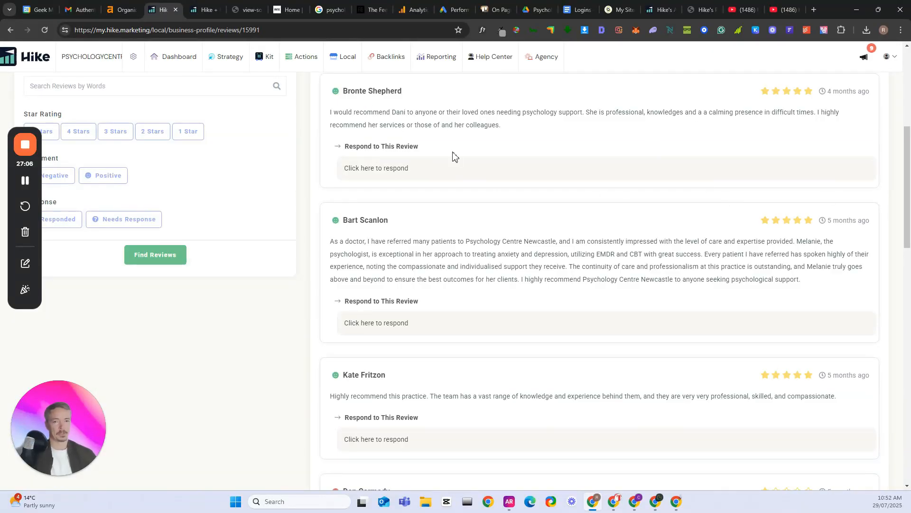
scroll(448, 152, "down", 3)
scroll(489, 275, "down", 4)
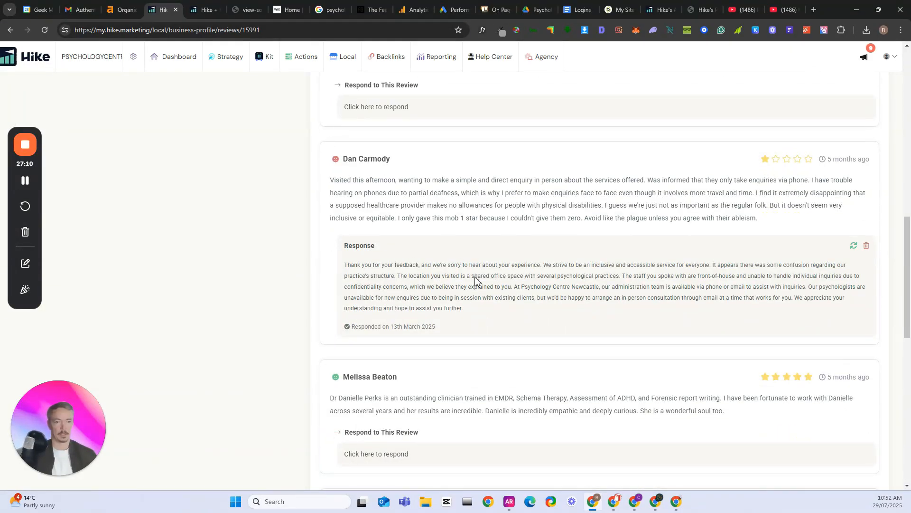
scroll(476, 280, "down", 8)
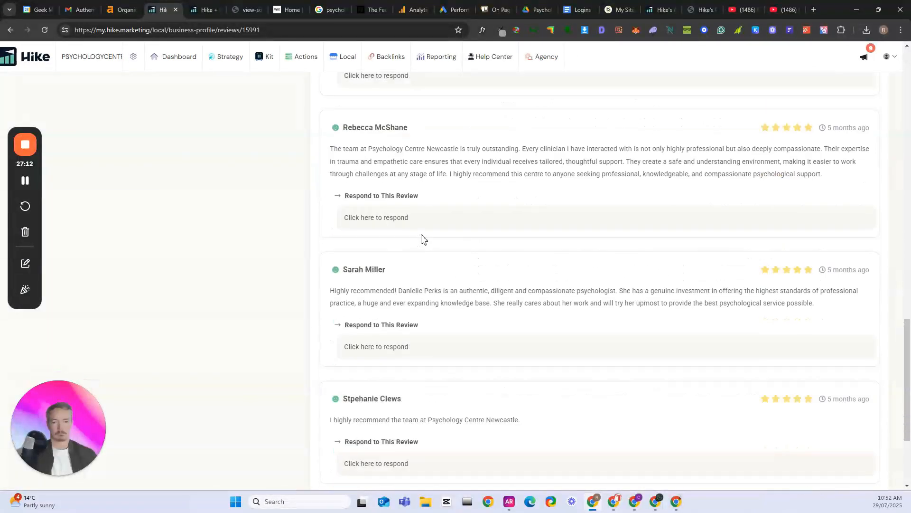
scroll(432, 257, "down", 3)
scroll(524, 285, "up", 5)
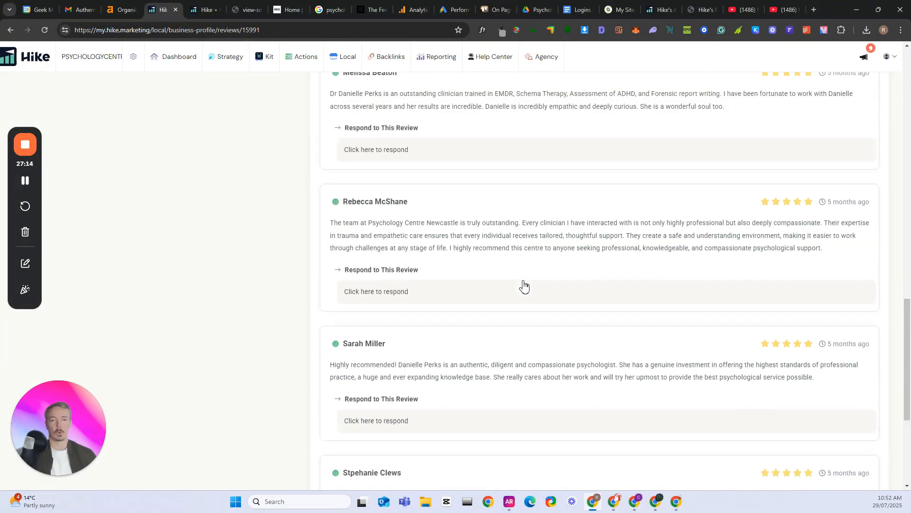
scroll(525, 285, "up", 18)
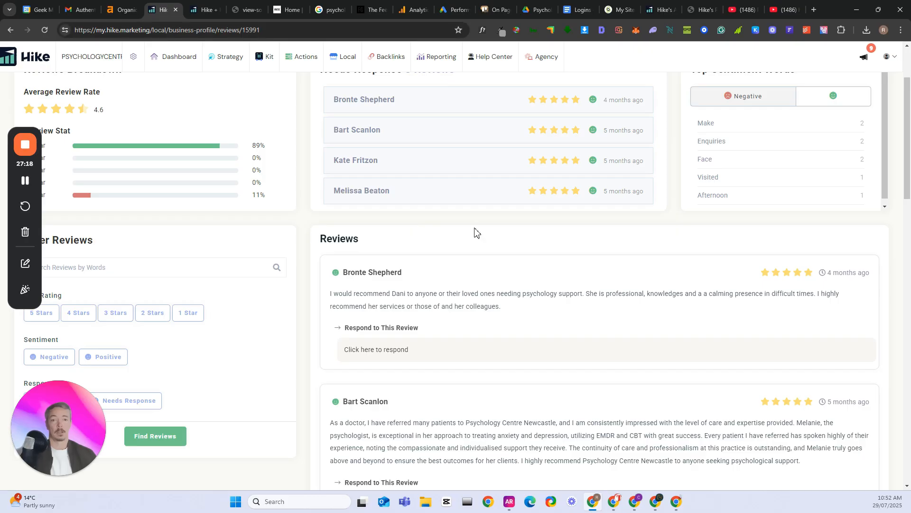
scroll(477, 233, "up", 2)
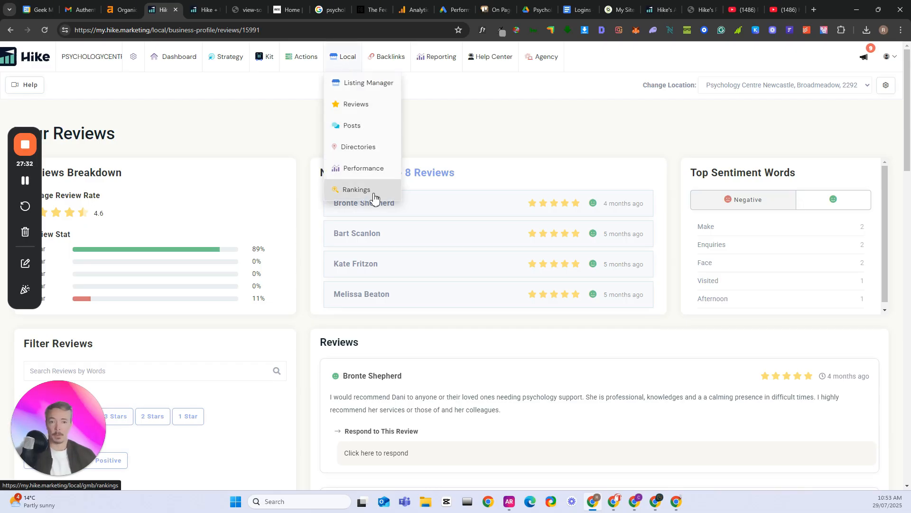
Open the local Performance report and look over the available backlink tools
left_click(373, 168)
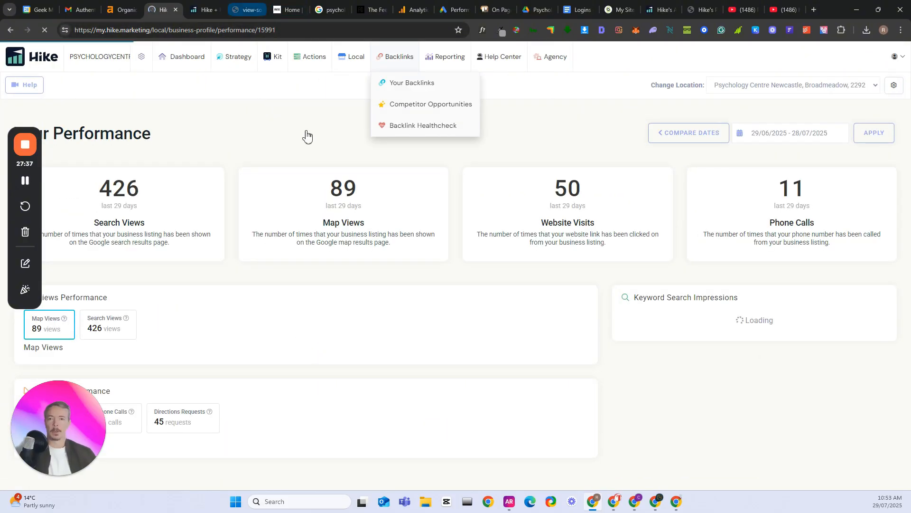
mouse_move(399, 61)
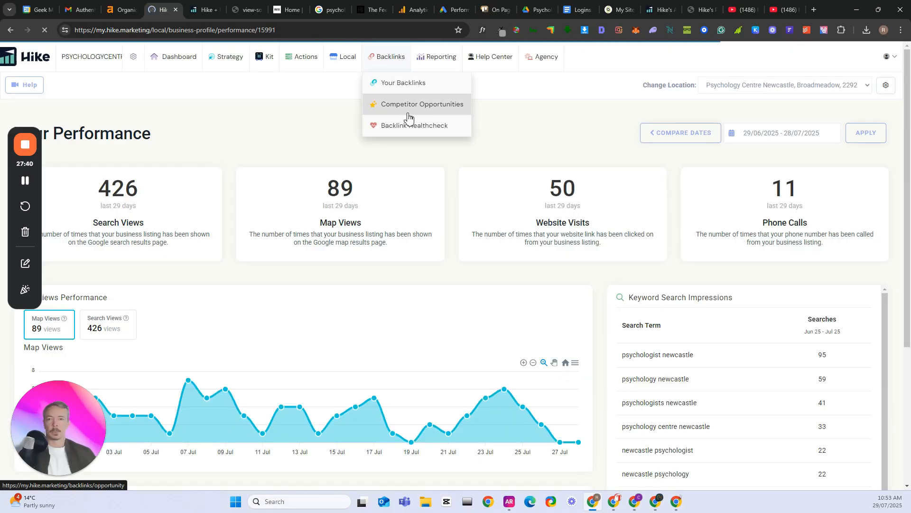
Open the traffic report and compare 28/06/2025–28/07/2025 with the period 28/05/2025–28/06/2025
mouse_move(438, 63)
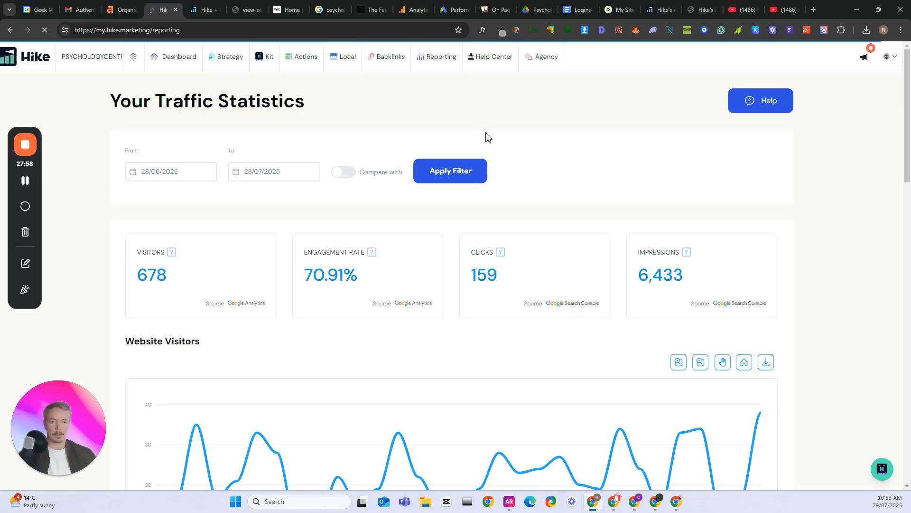
scroll(489, 137, "down", 1)
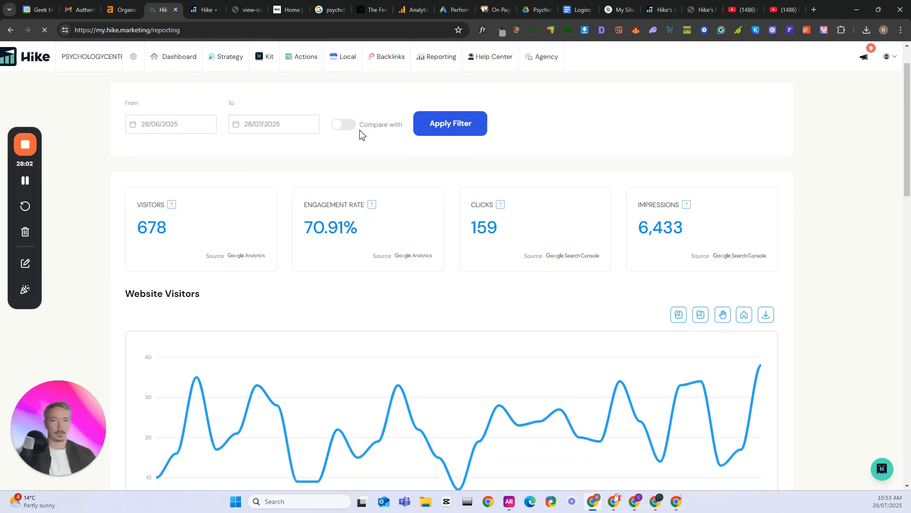
left_click(350, 128)
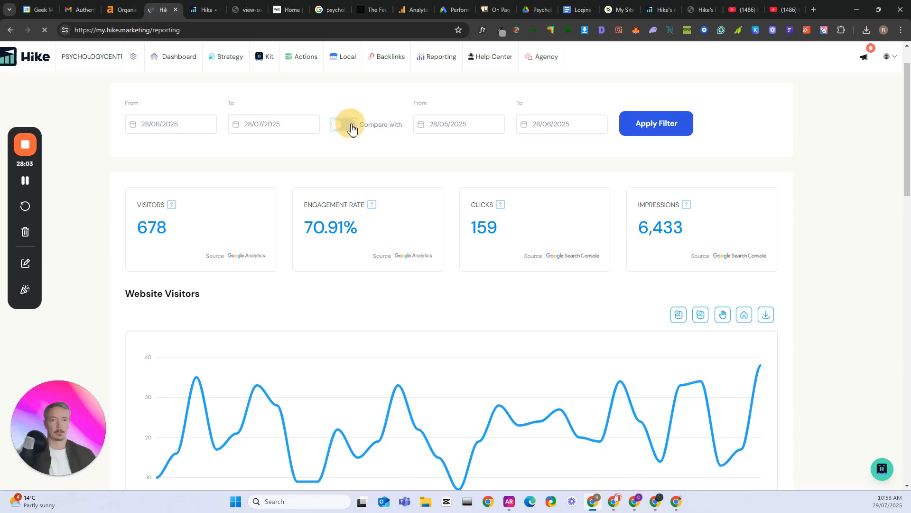
left_click(655, 131)
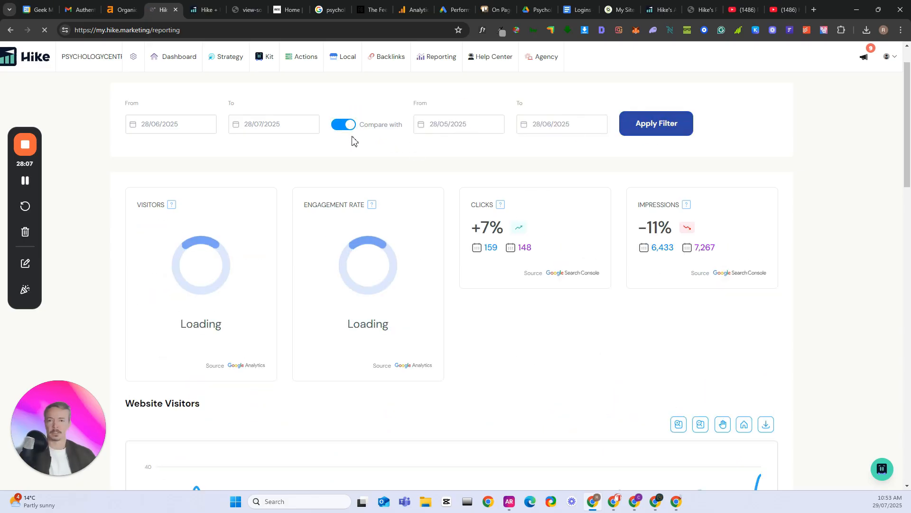
Examine the compared visitors, engagement rate, clicks and impressions figures, plus the Website Visitors and Clicks and Impressions charts
scroll(727, 288, "down", 2)
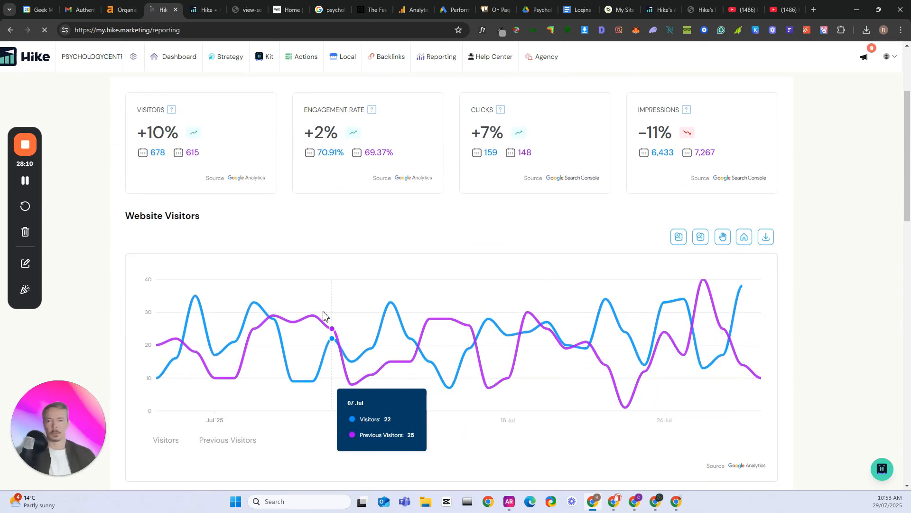
scroll(327, 289, "up", 1)
scroll(345, 247, "up", 3)
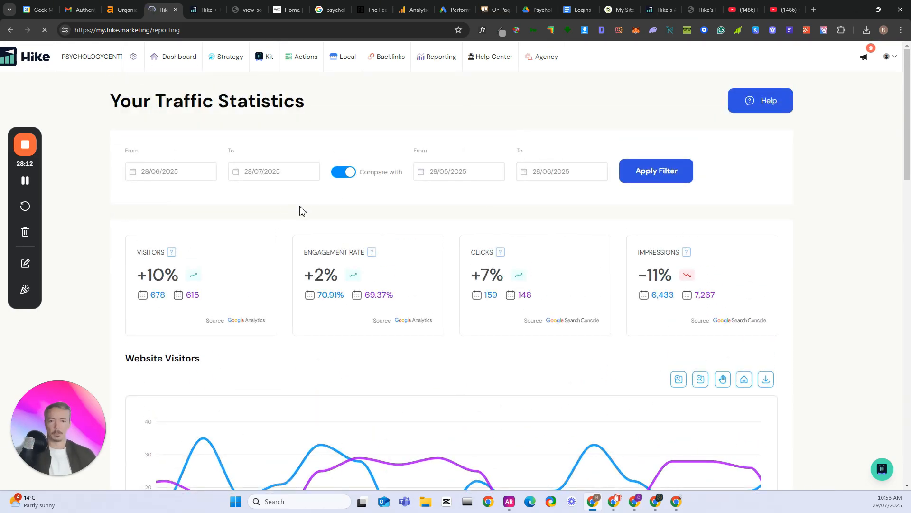
scroll(219, 228, "down", 1)
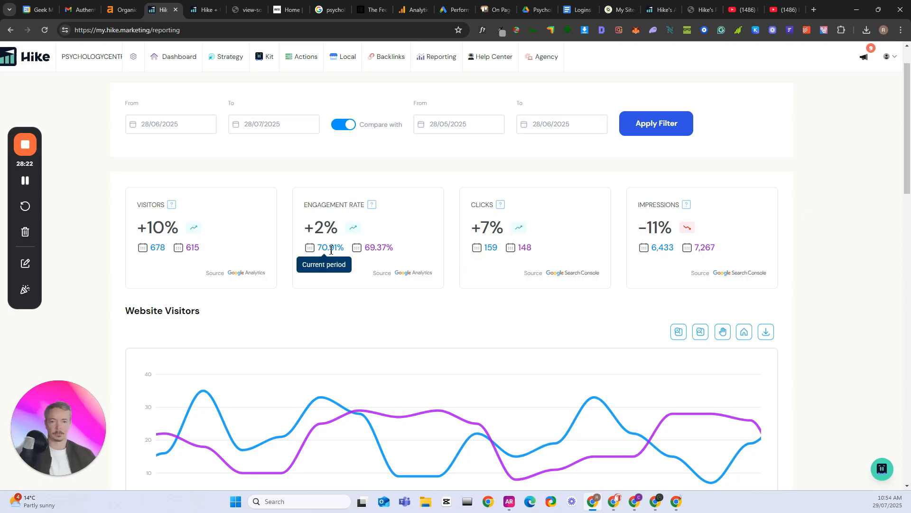
scroll(459, 315, "down", 4)
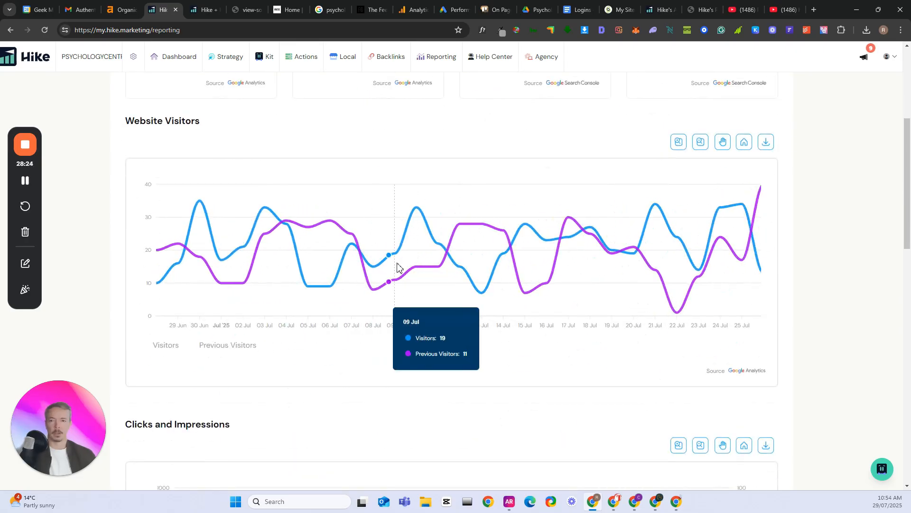
scroll(869, 289, "down", 5)
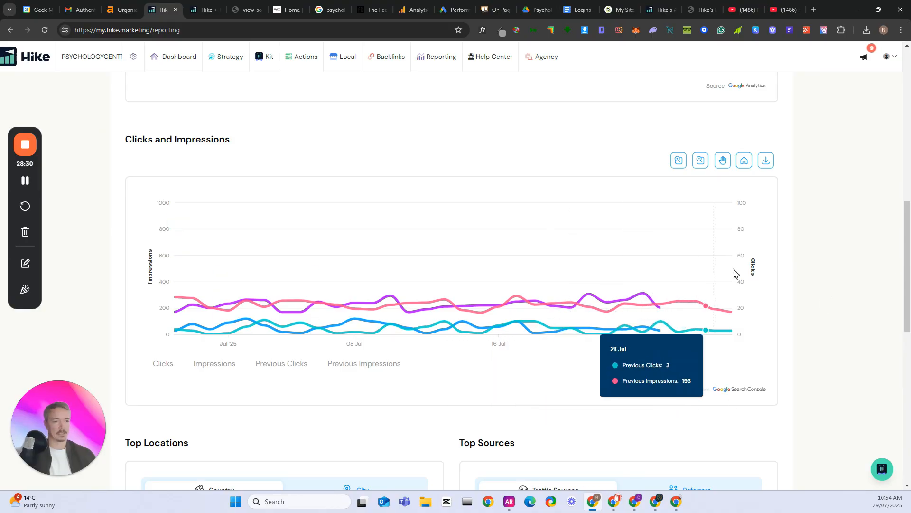
Review the traffic report's top locations, top sources and top devices for the two compared periods
scroll(828, 249, "down", 3)
scroll(837, 247, "down", 3)
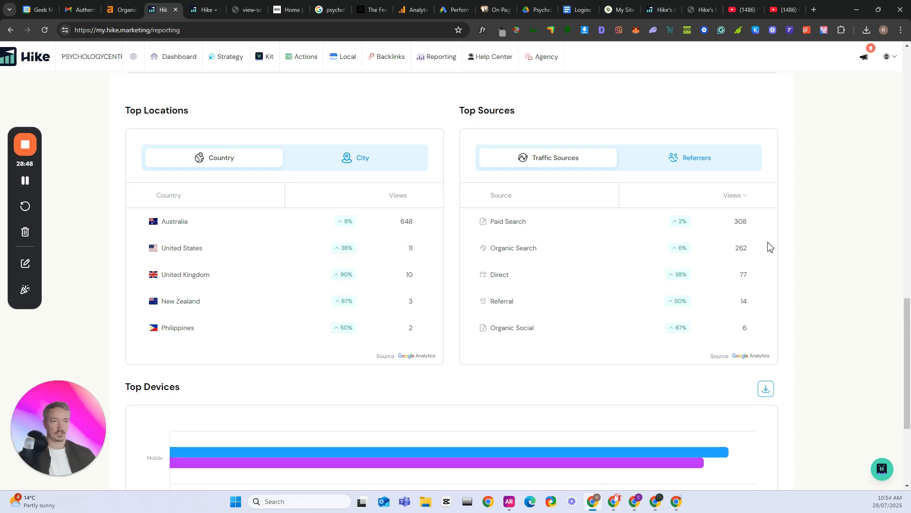
scroll(842, 255, "down", 1)
scroll(842, 256, "down", 1)
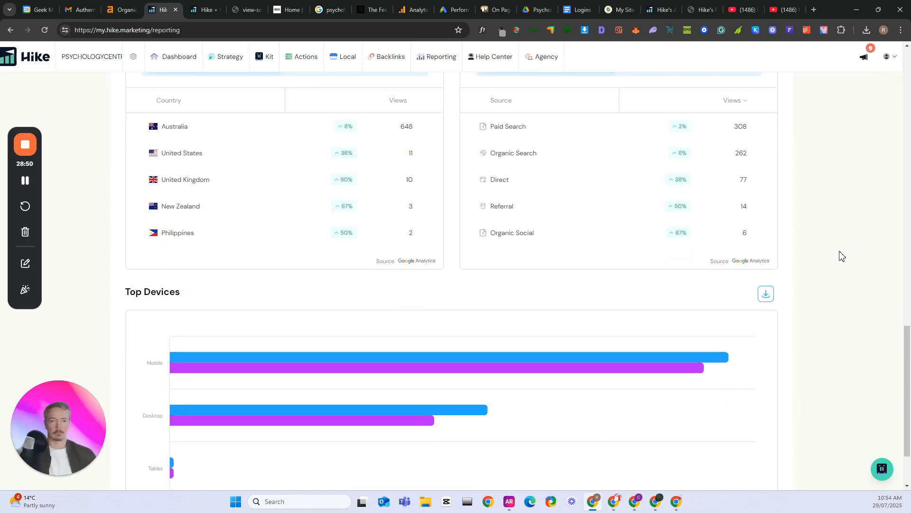
scroll(851, 253, "up", 1)
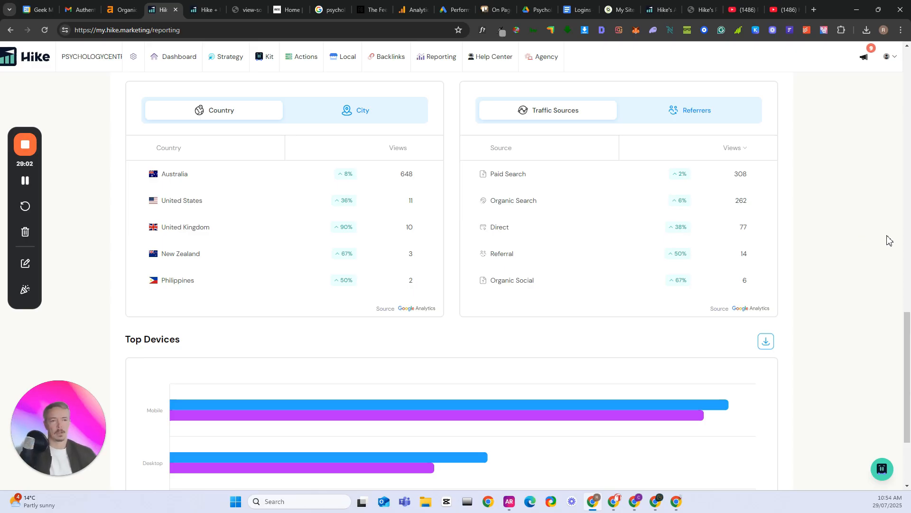
scroll(839, 218, "down", 3)
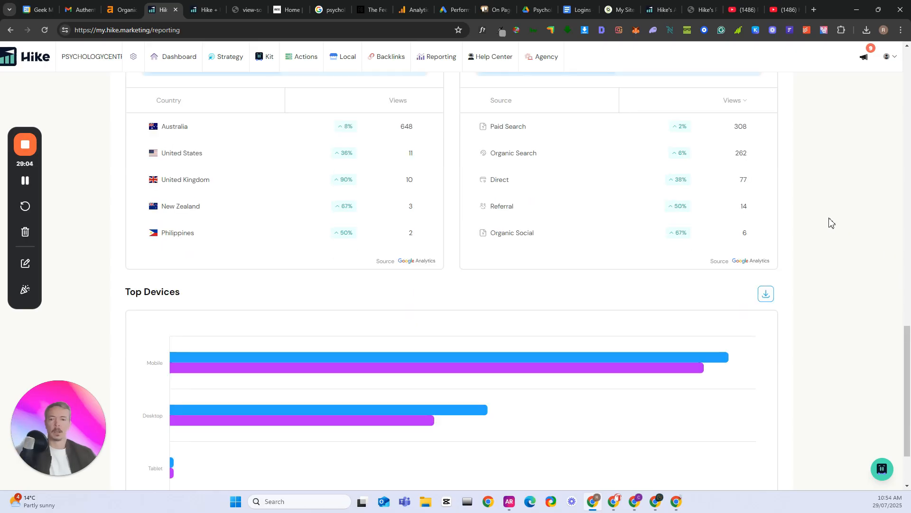
scroll(828, 223, "up", 2)
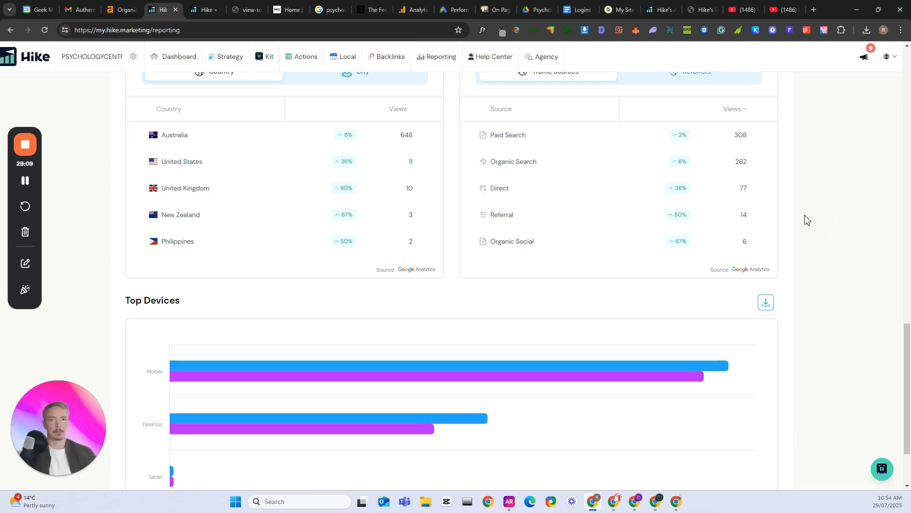
scroll(805, 219, "down", 2)
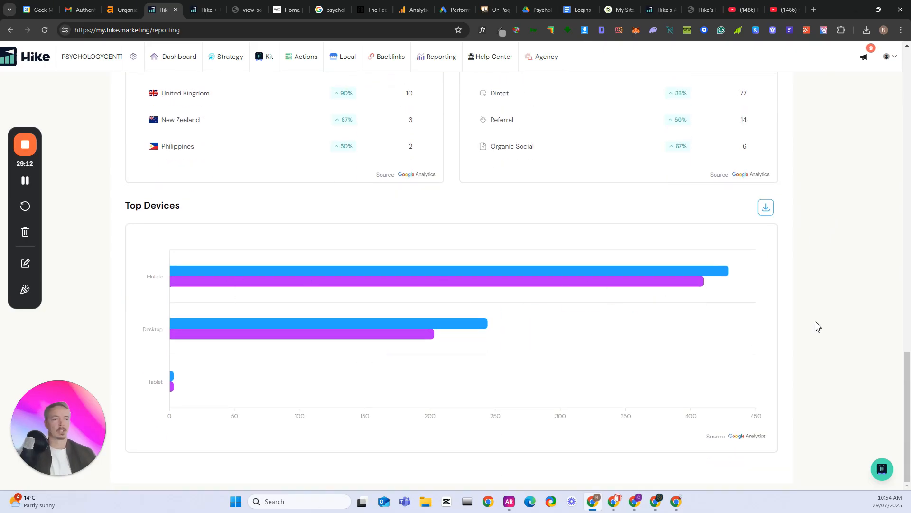
scroll(802, 315, "up", 10)
scroll(804, 315, "up", 10)
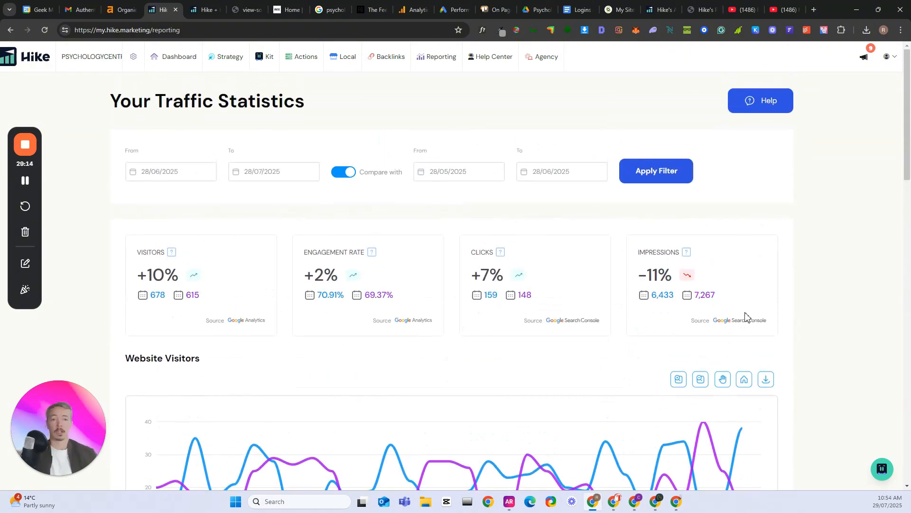
Open the Report Builder to view the options for creating a blank or template-based report
mouse_move(444, 56)
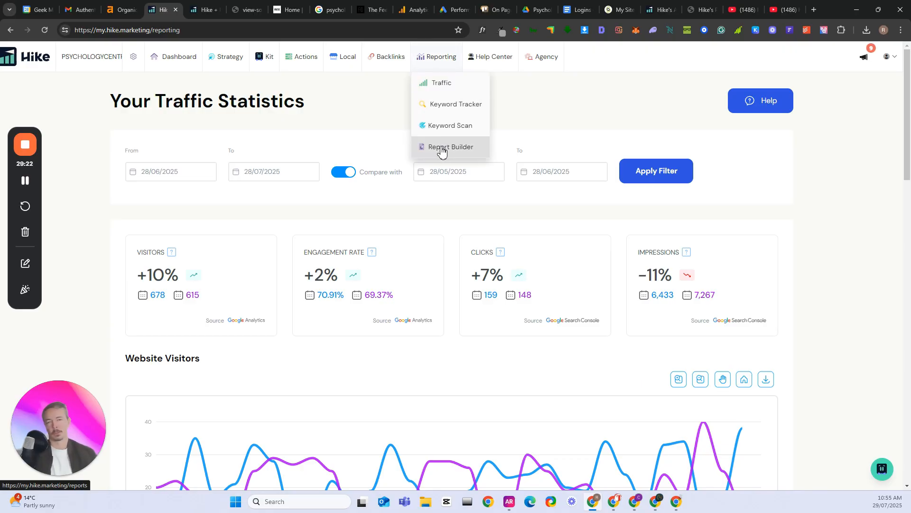
left_click(442, 150)
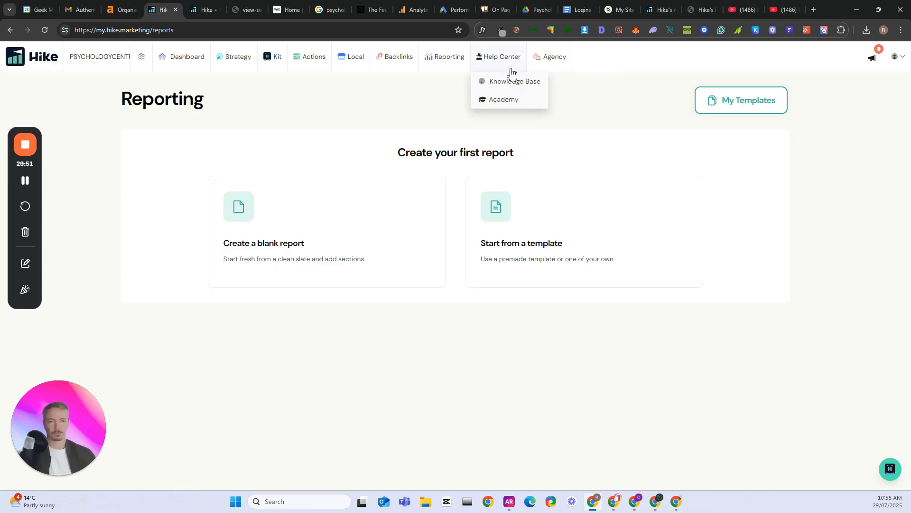
mouse_move(108, 62)
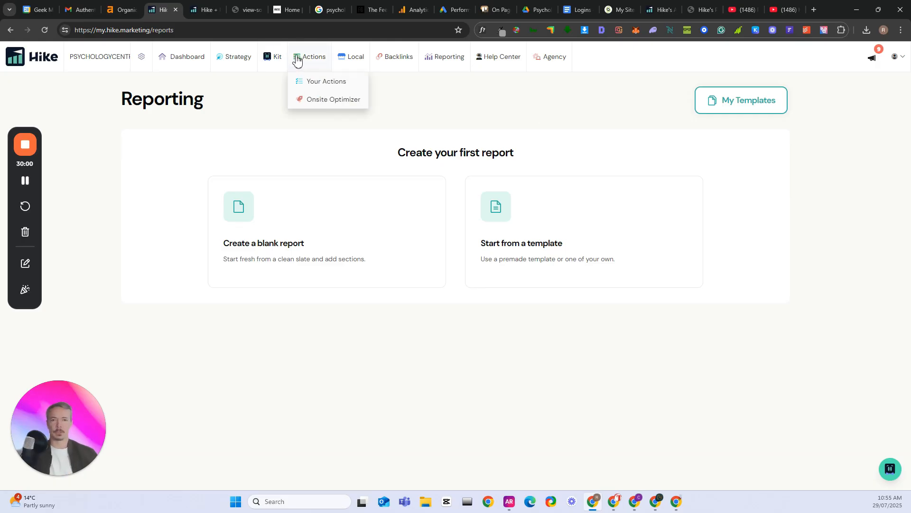
mouse_move(399, 61)
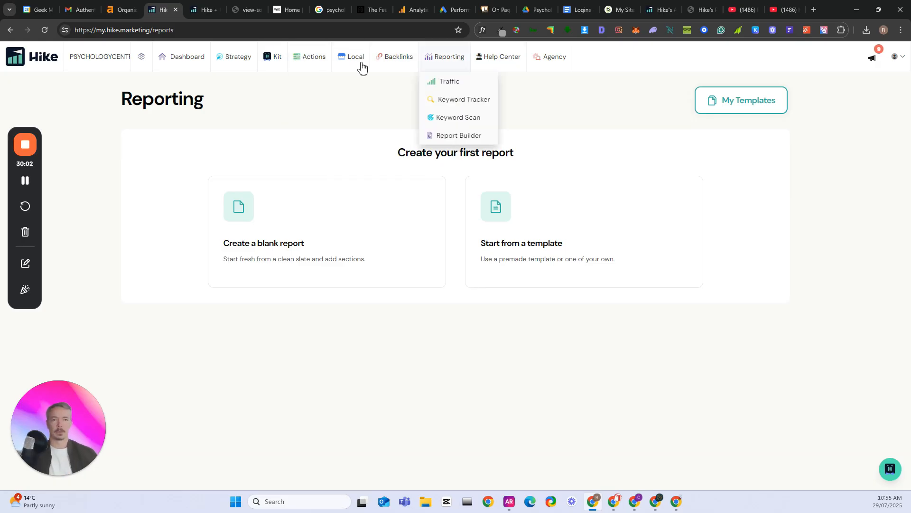
mouse_move(346, 64)
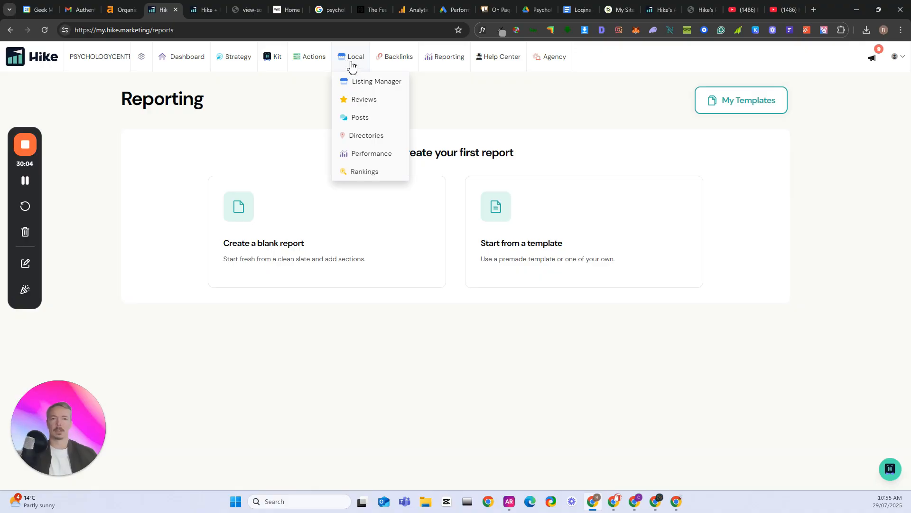